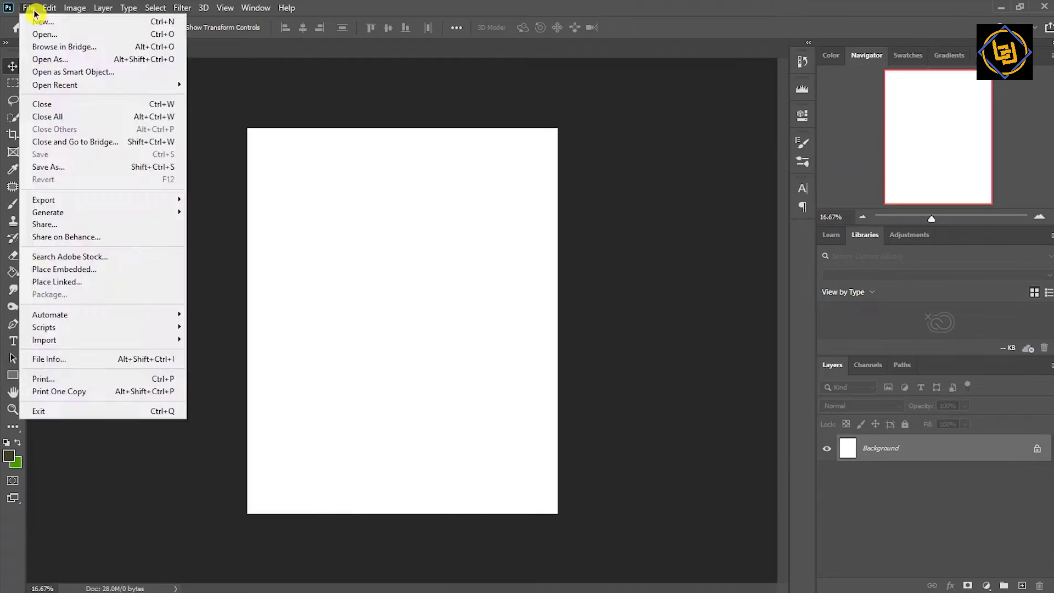
# - Open the mushroom forest stock photo from the photos folder
pyautogui.click(35, 34)
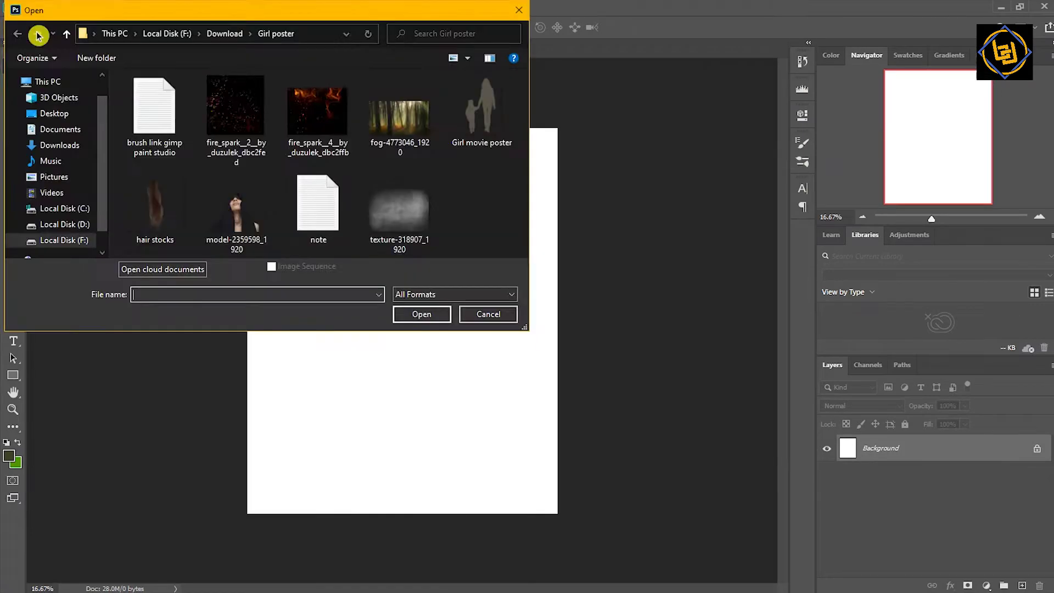
pyautogui.click(59, 145)
pyautogui.moveTo(521, 148); pyautogui.dragTo(522, 224)
pyautogui.doubleClick(392, 132)
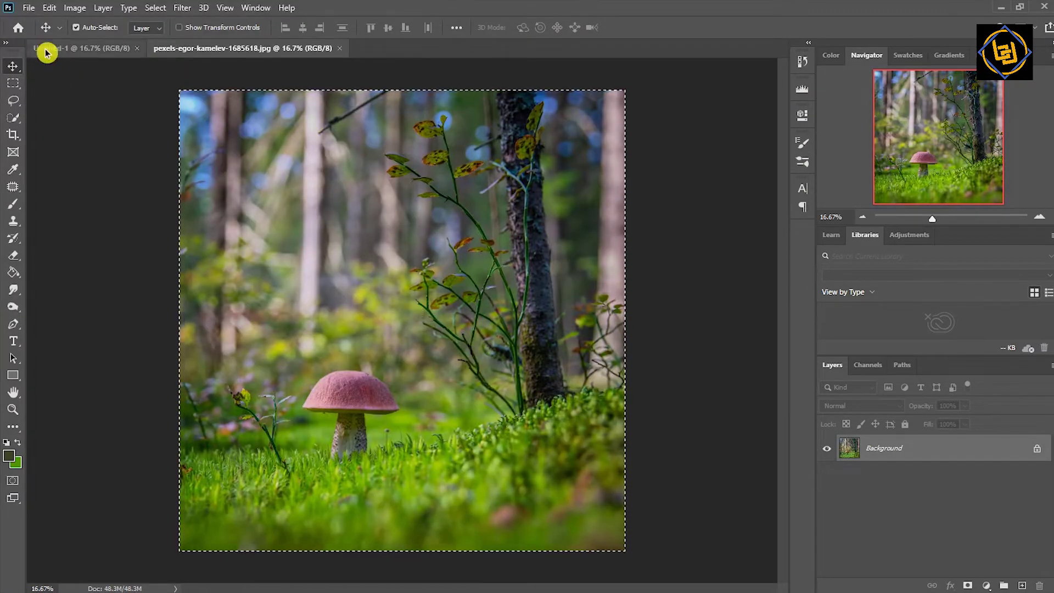
# - Drag the mushroom photo into Untitled-1 and scale it down to about 84%
pyautogui.moveTo(413, 306); pyautogui.dragTo(481, 345)
pyautogui.hotkey('ctrl', 't')
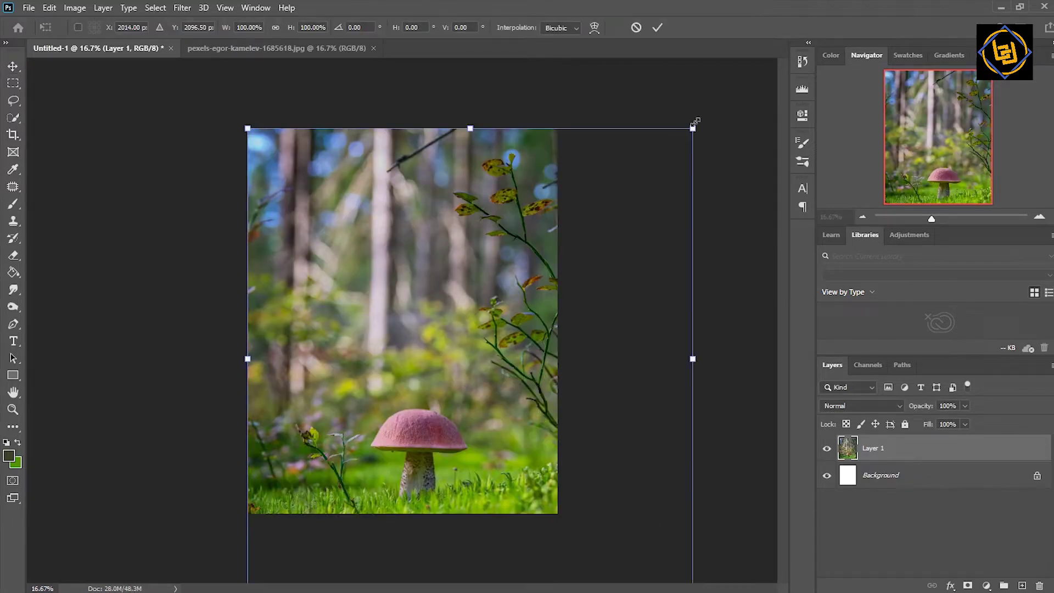
pyautogui.moveTo(693, 129); pyautogui.dragTo(597, 544)
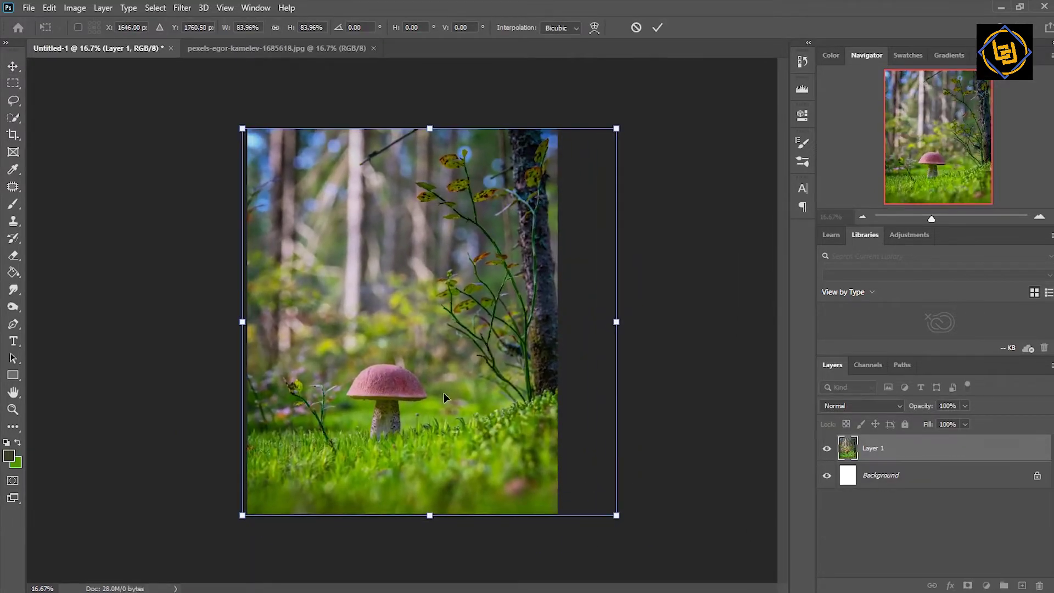
pyautogui.press('Return')
# - Duplicate the photo layer, then Quick Select the pink mushroom and copy it to its own layer
pyautogui.hotkey('ctrl', 'j')
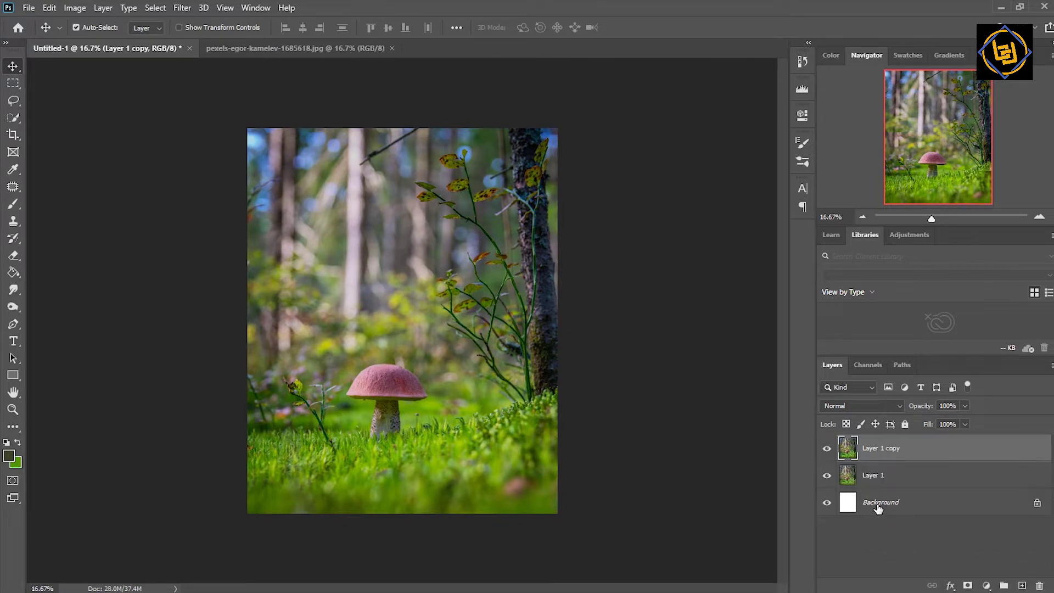
pyautogui.click(13, 113)
pyautogui.press('z')
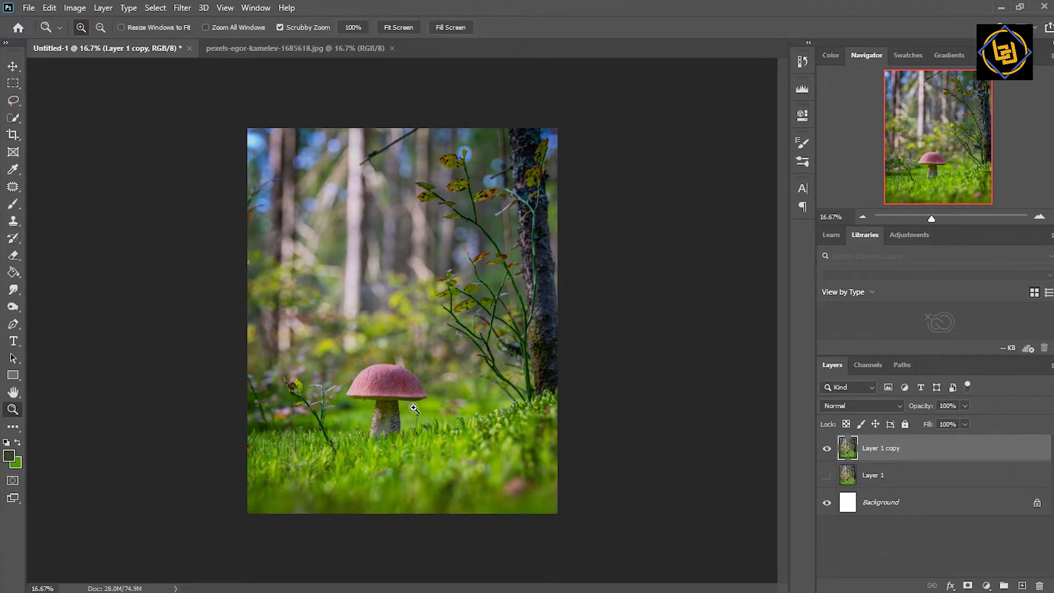
pyautogui.moveTo(931, 218); pyautogui.dragTo(940, 218)
pyautogui.press('w')
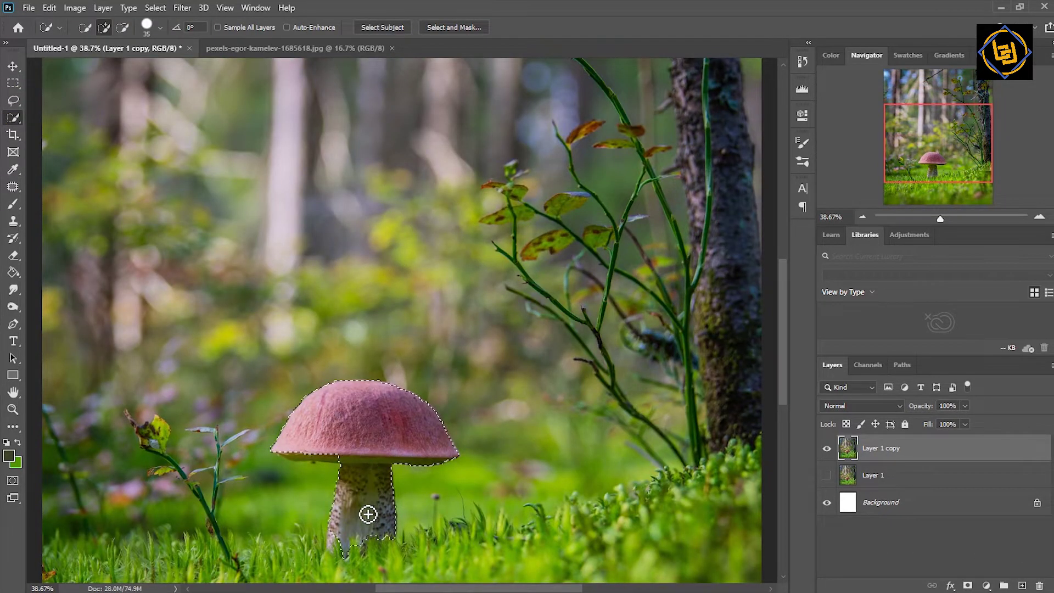
pyautogui.moveTo(335, 552); pyautogui.dragTo(406, 551)
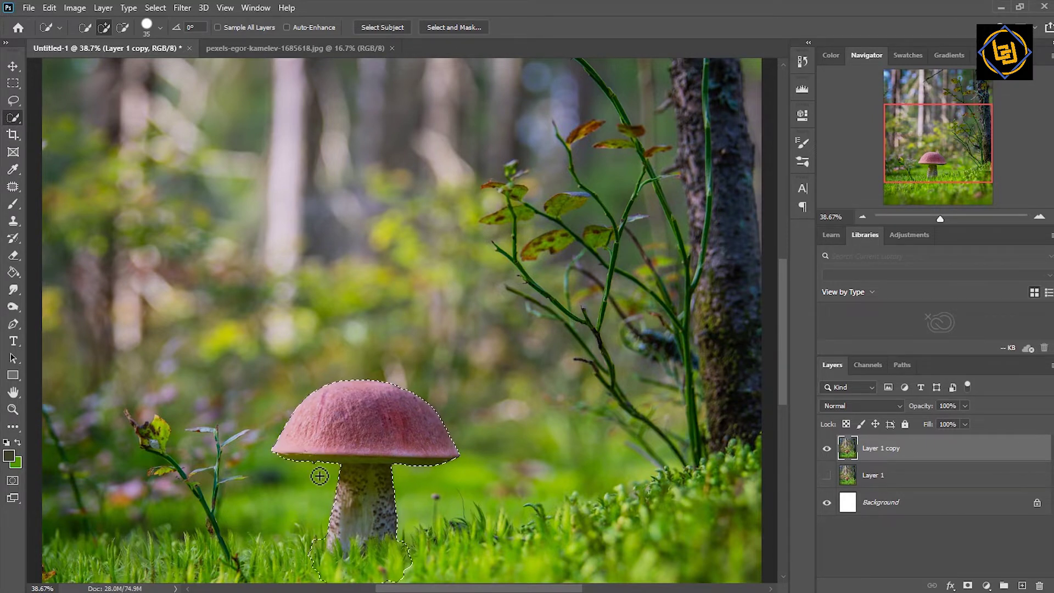
pyautogui.rightClick(359, 515)
pyautogui.click(384, 346)
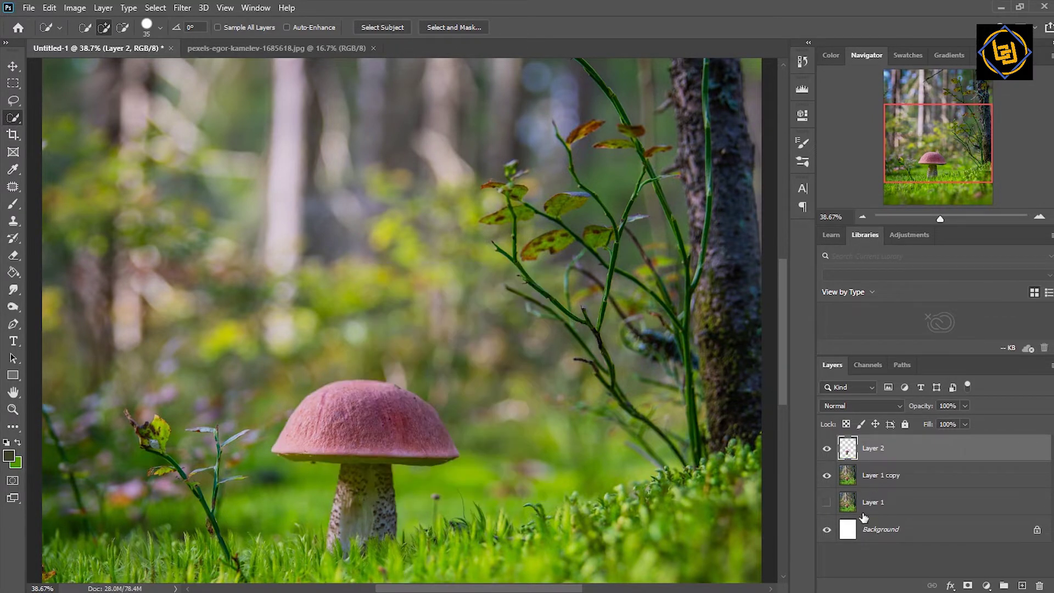
# - Reload the mushroom selection, hide Layer 2 and Layer 1 copy, and show Layer 1
pyautogui.keyDown('ctrl'); pyautogui.click(848, 456); pyautogui.keyUp('ctrl')
pyautogui.click(828, 459)
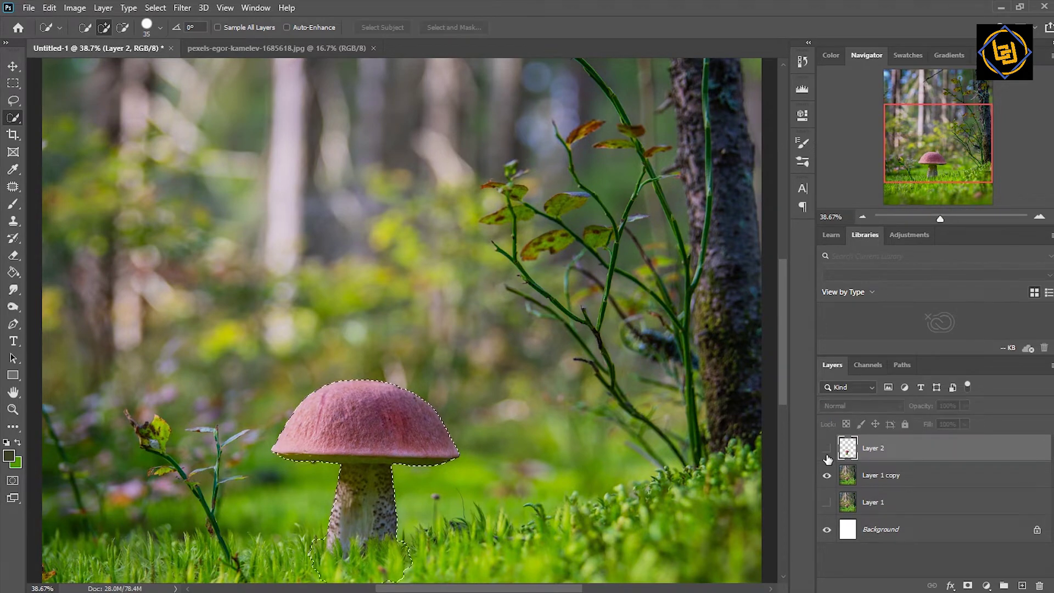
pyautogui.click(882, 476)
pyautogui.click(827, 476)
pyautogui.click(827, 503)
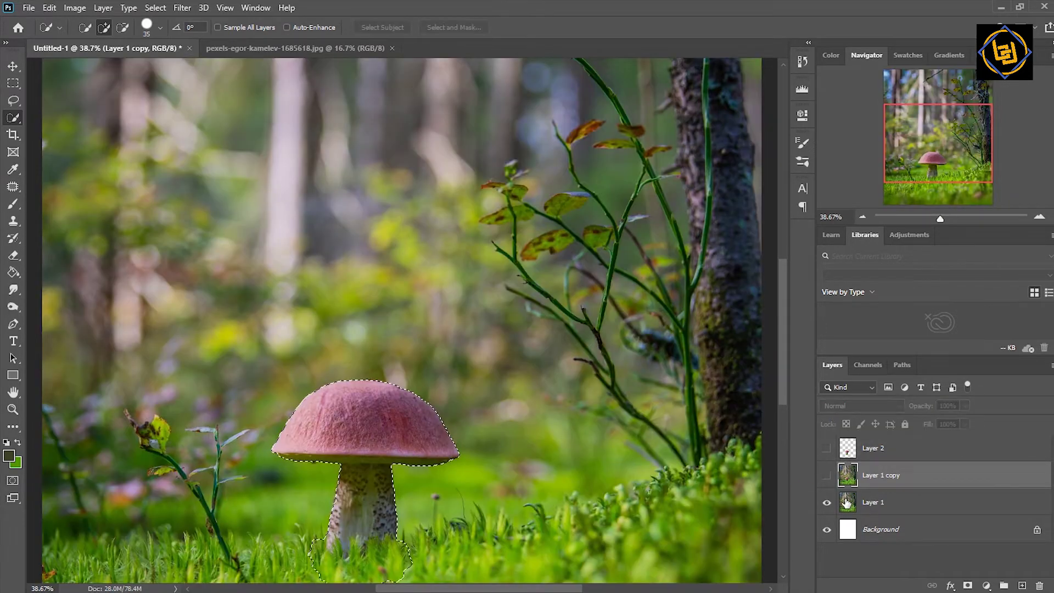
# - Content-aware fill the selected mushroom area on Layer 1
pyautogui.rightClick(380, 448)
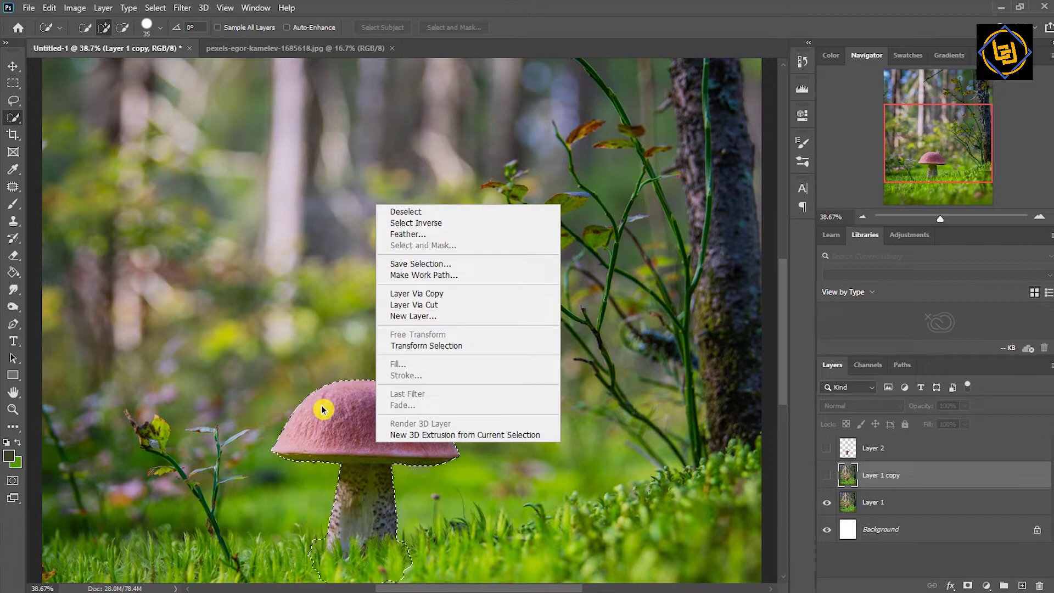
pyautogui.press('Escape')
pyautogui.hotkey('alt', '[')
pyautogui.hotkey('shift', 'F5')
pyautogui.click(611, 149)
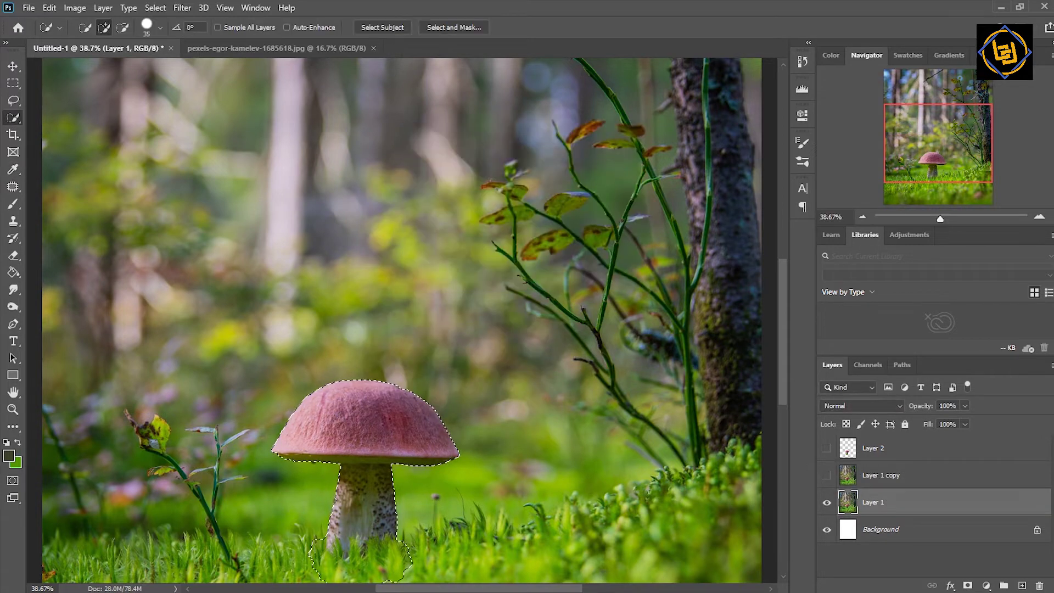
pyautogui.click(13, 204)
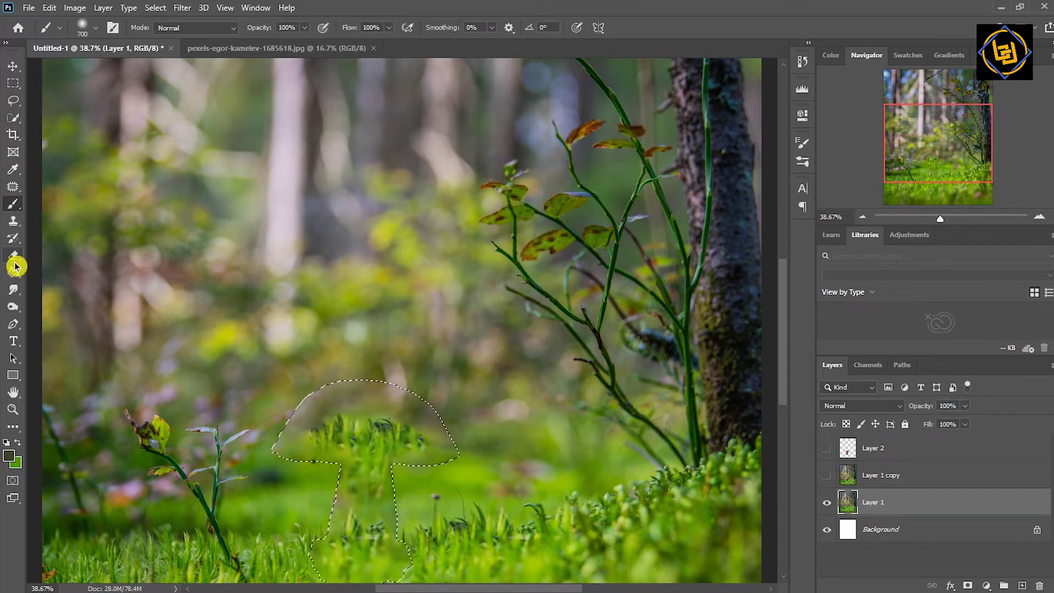
# - Clone-stamp grass over the leftover mushroom traces on Layer 1 with a 500 brush
pyautogui.click(13, 221)
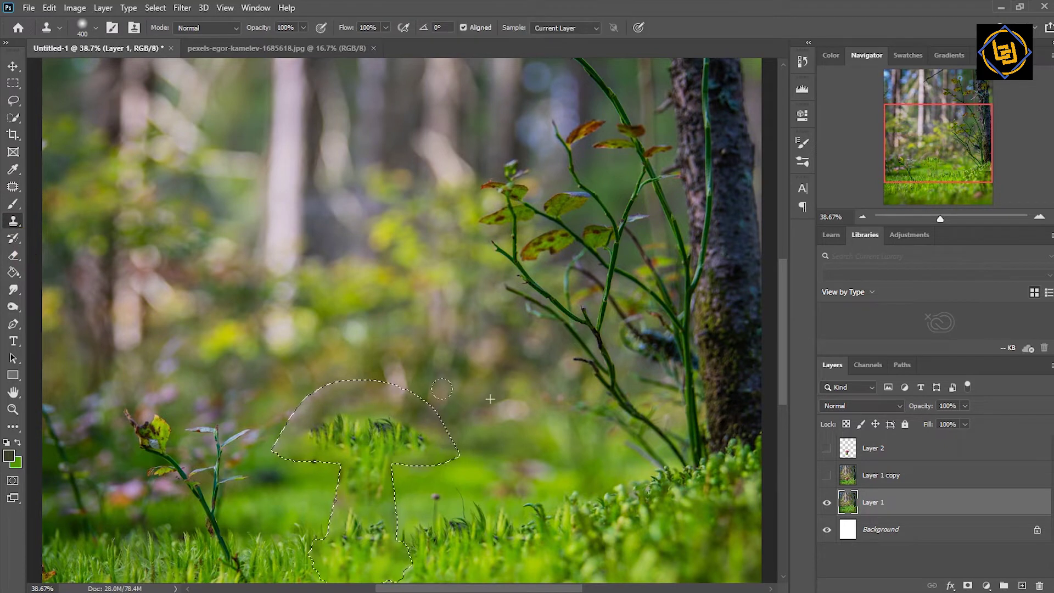
pyautogui.hotkey('ctrl', 'd')
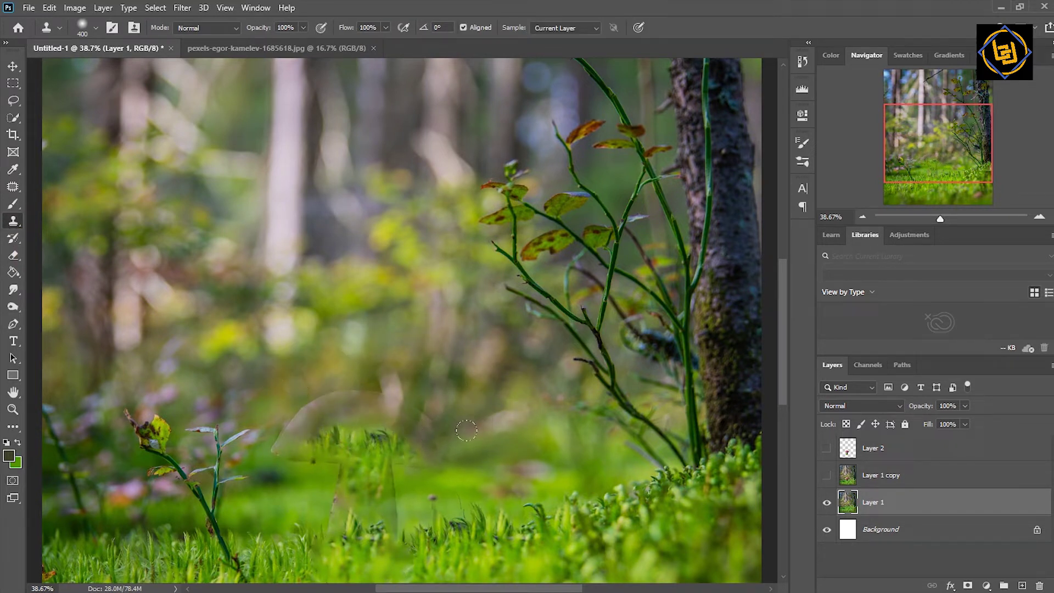
pyautogui.moveTo(429, 430)
pyautogui.mouseDown()
pyautogui.moveTo(384, 456)
pyautogui.moveTo(351, 450)
pyautogui.moveTo(341, 400)
pyautogui.moveTo(283, 442)
pyautogui.mouseUp()
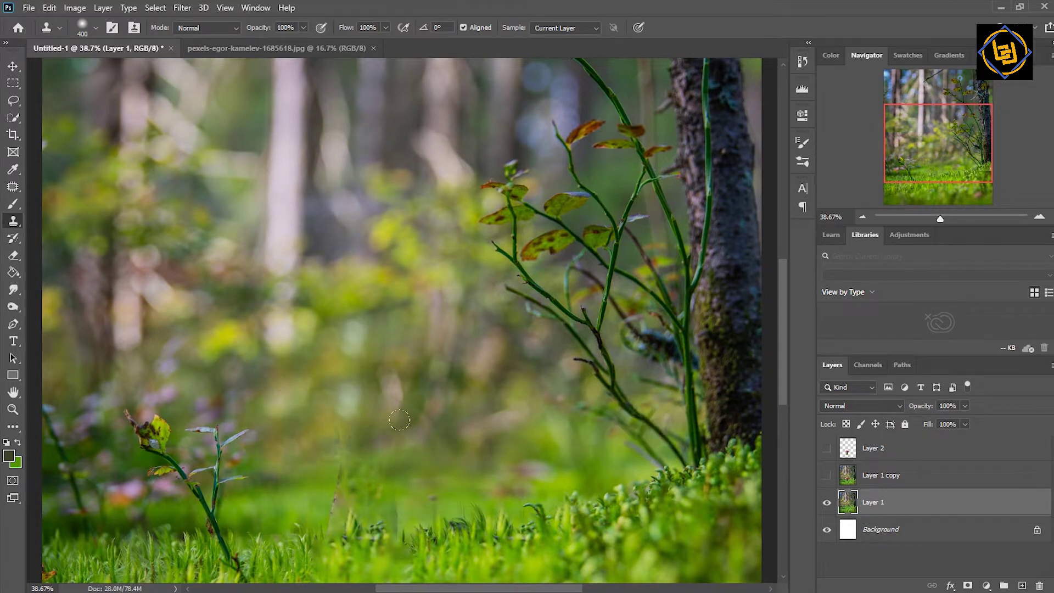
pyautogui.press(']')
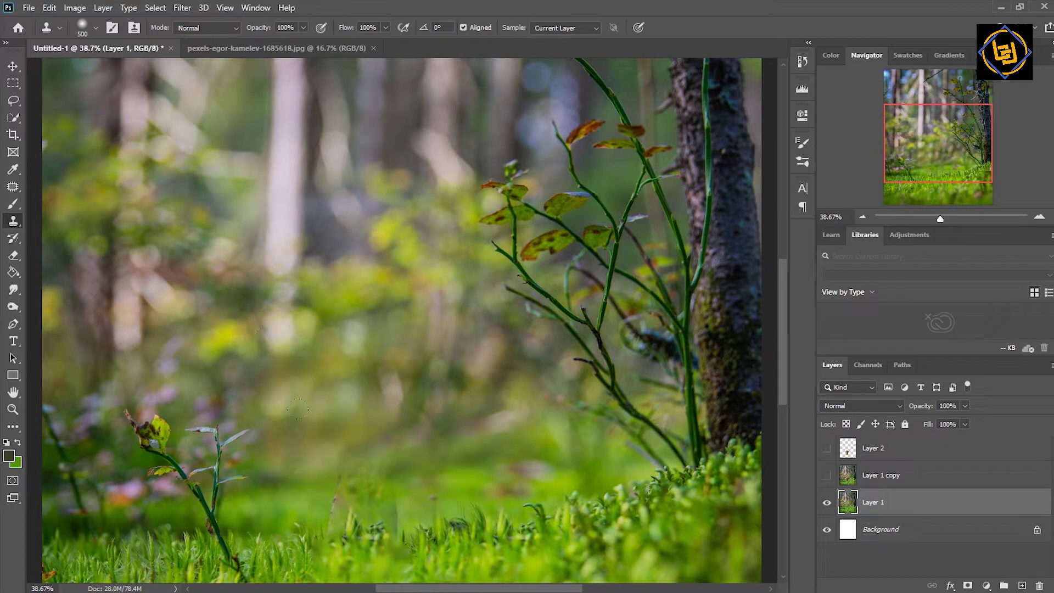
pyautogui.keyDown('alt'); pyautogui.click(465, 481); pyautogui.keyUp('alt')
pyautogui.moveTo(466, 455); pyautogui.dragTo(438, 384)
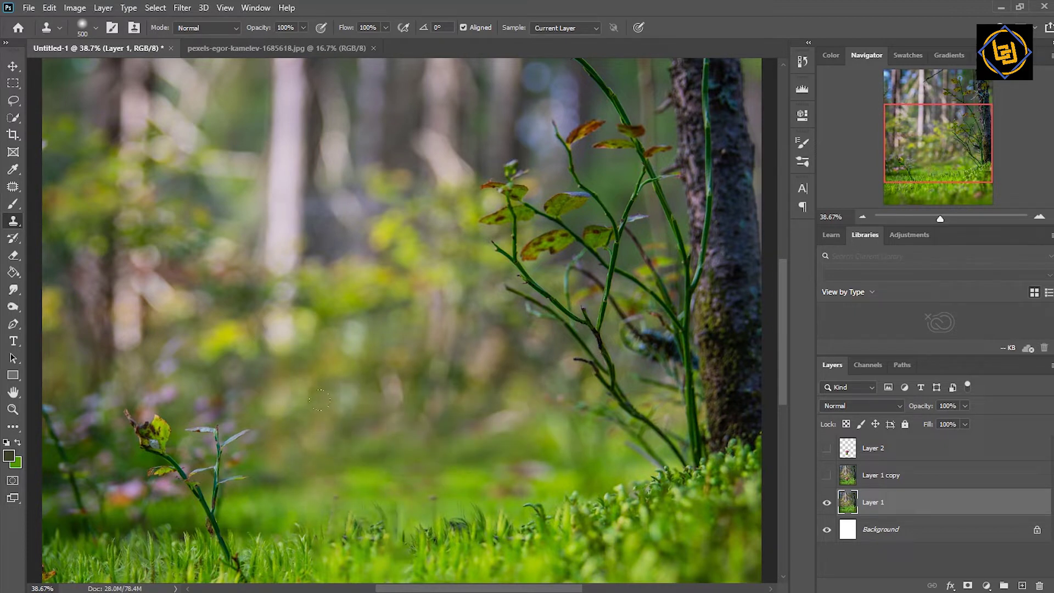
# - Apply a 15.3-pixel Gaussian Blur to Layer 1
pyautogui.press('v')
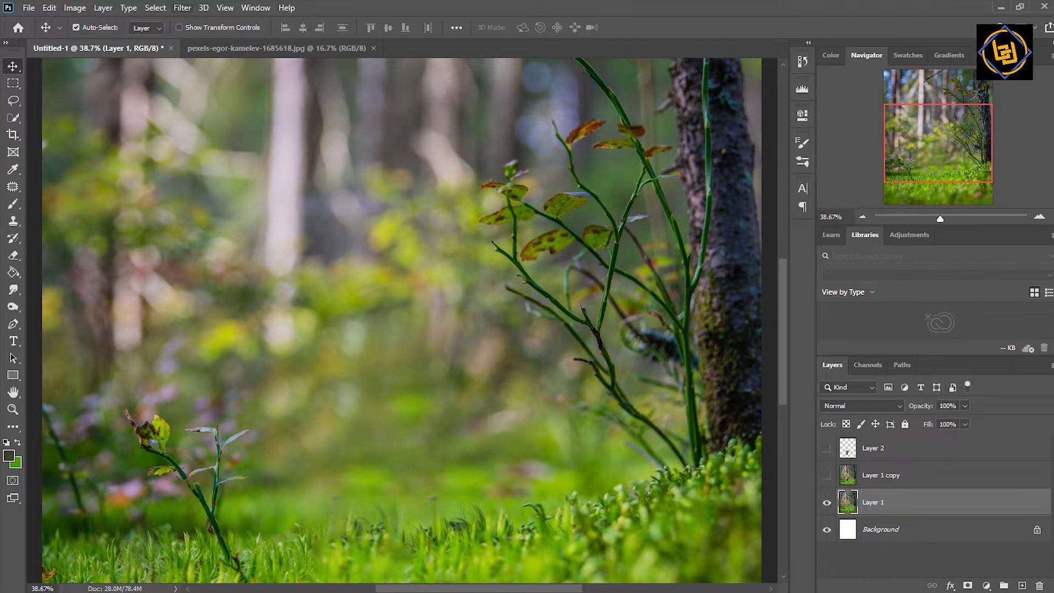
pyautogui.click(182, 7)
pyautogui.click(408, 210)
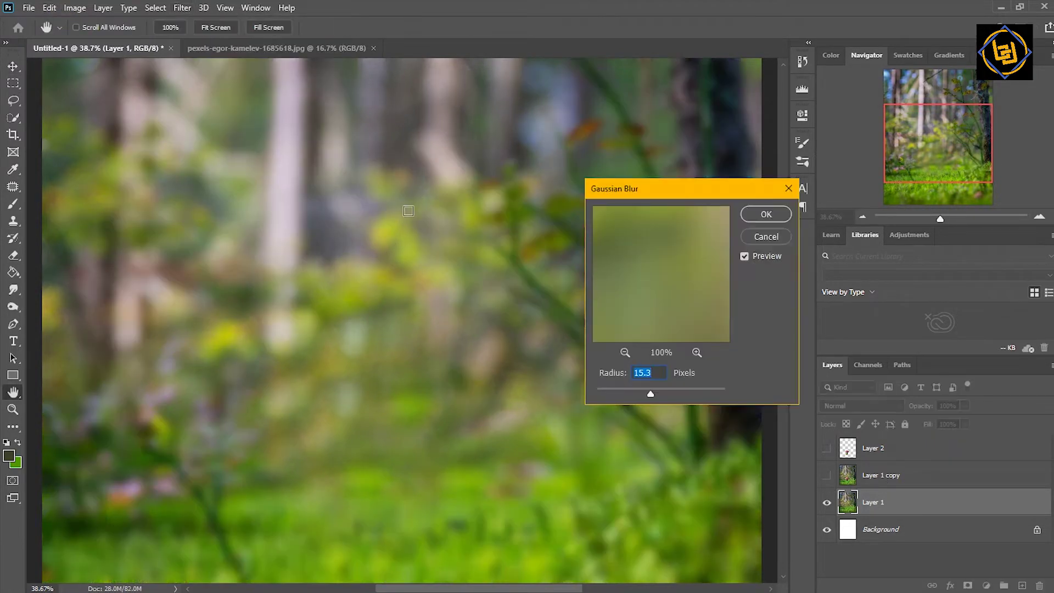
pyautogui.click(766, 214)
# - Show the sharp Layer 1 copy, toggling it to compare against the blur
pyautogui.click(827, 476)
pyautogui.click(841, 467)
pyautogui.click(828, 477)
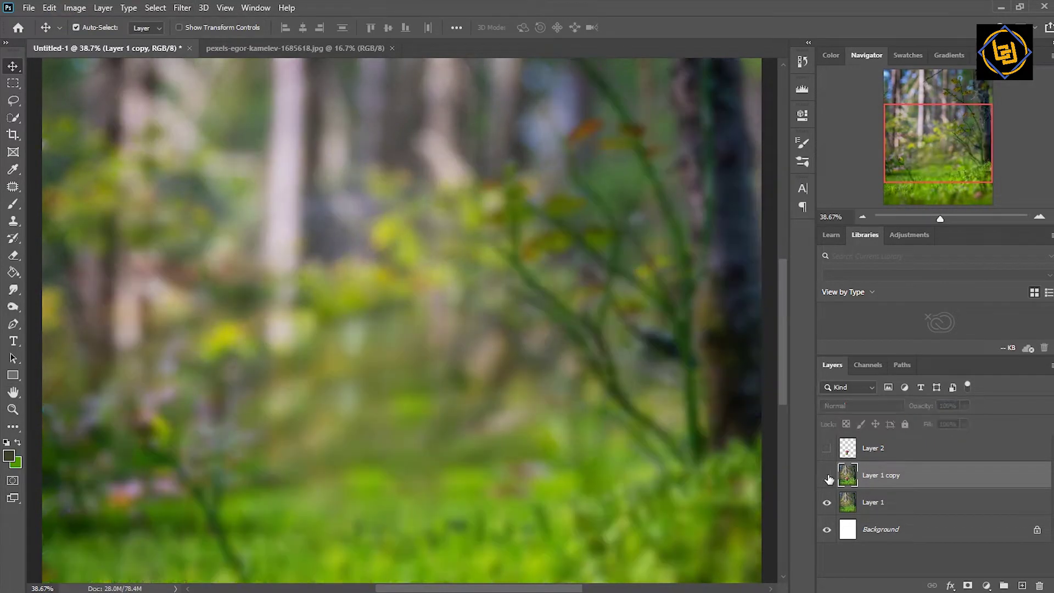
pyautogui.click(828, 477)
pyautogui.press('z')
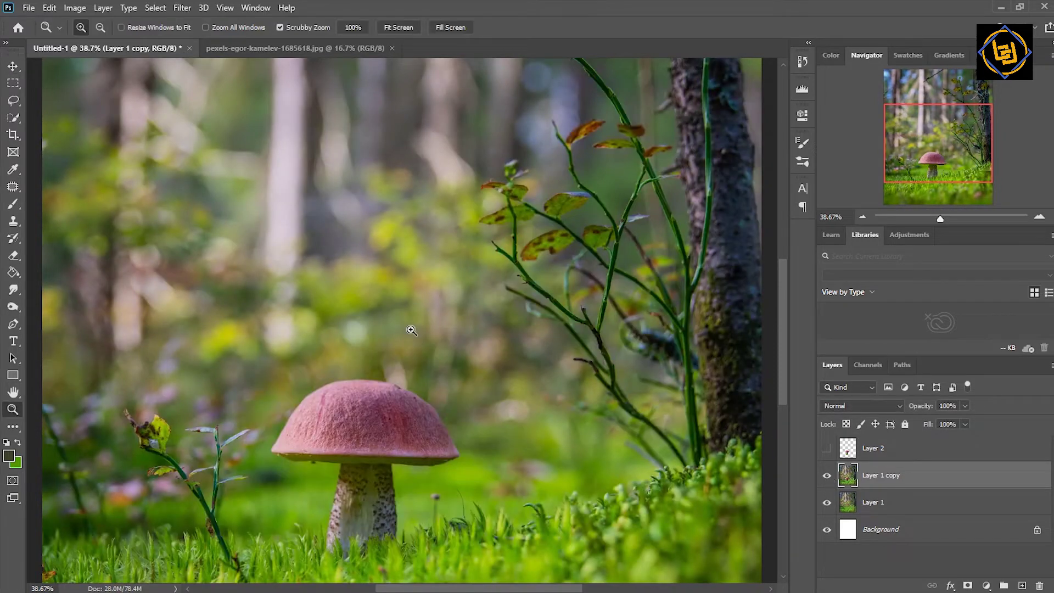
pyautogui.hotkey('ctrl', '-')
pyautogui.hotkey('ctrl', '-')
# - Quick-select the forest background above the grass on Layer 1 copy, excluding the grass
pyautogui.click(13, 118)
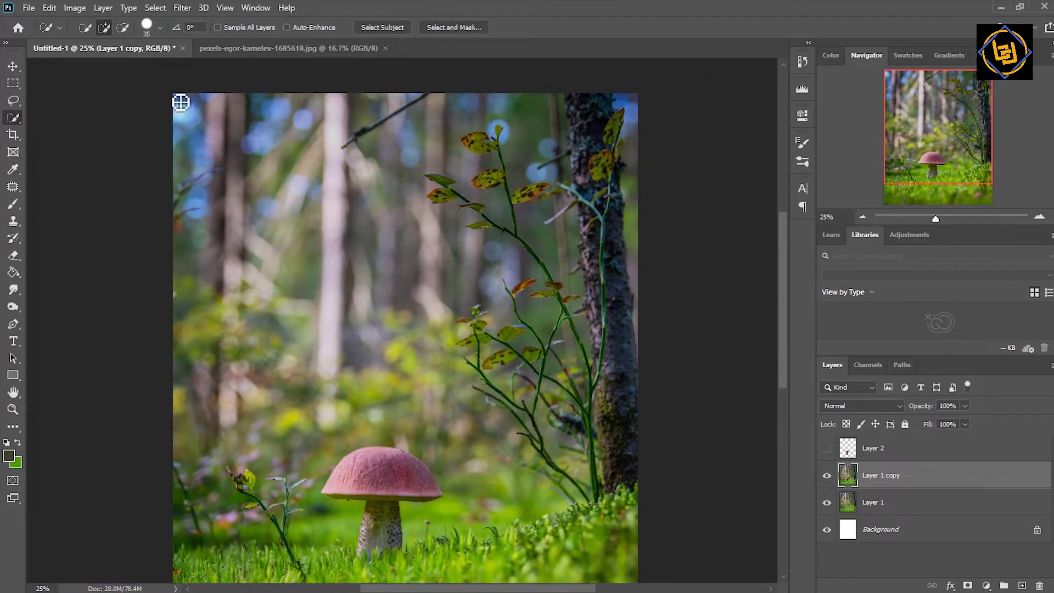
pyautogui.moveTo(181, 104)
pyautogui.mouseDown()
pyautogui.moveTo(518, 177)
pyautogui.moveTo(572, 489)
pyautogui.moveTo(169, 483)
pyautogui.moveTo(634, 111)
pyautogui.moveTo(604, 266)
pyautogui.moveTo(572, 219)
pyautogui.moveTo(593, 302)
pyautogui.moveTo(599, 261)
pyautogui.moveTo(608, 496)
pyautogui.moveTo(612, 437)
pyautogui.moveTo(615, 467)
pyautogui.mouseUp()
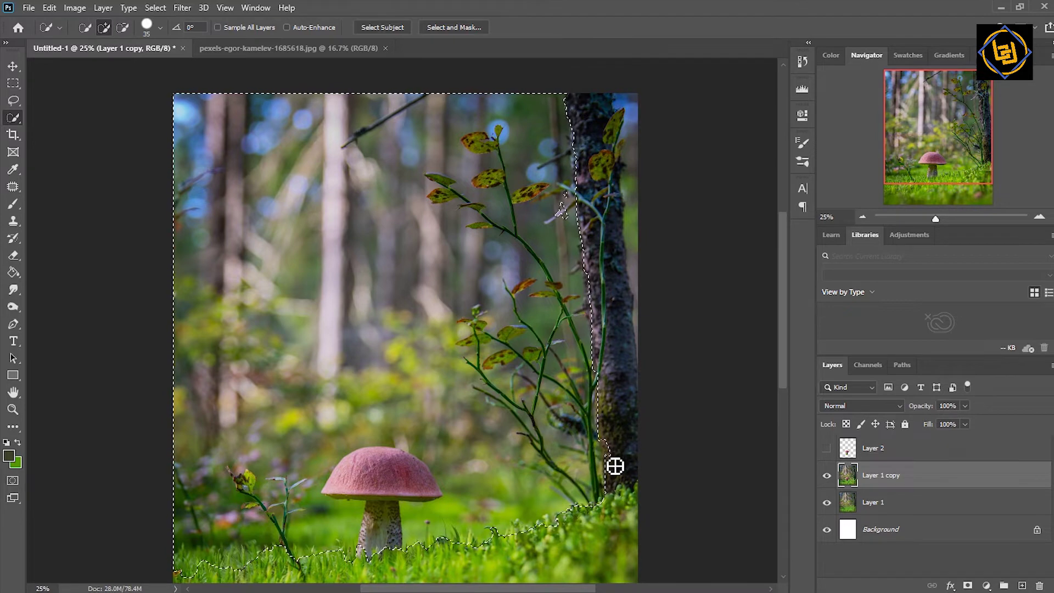
pyautogui.scroll(-3, 196, 460)
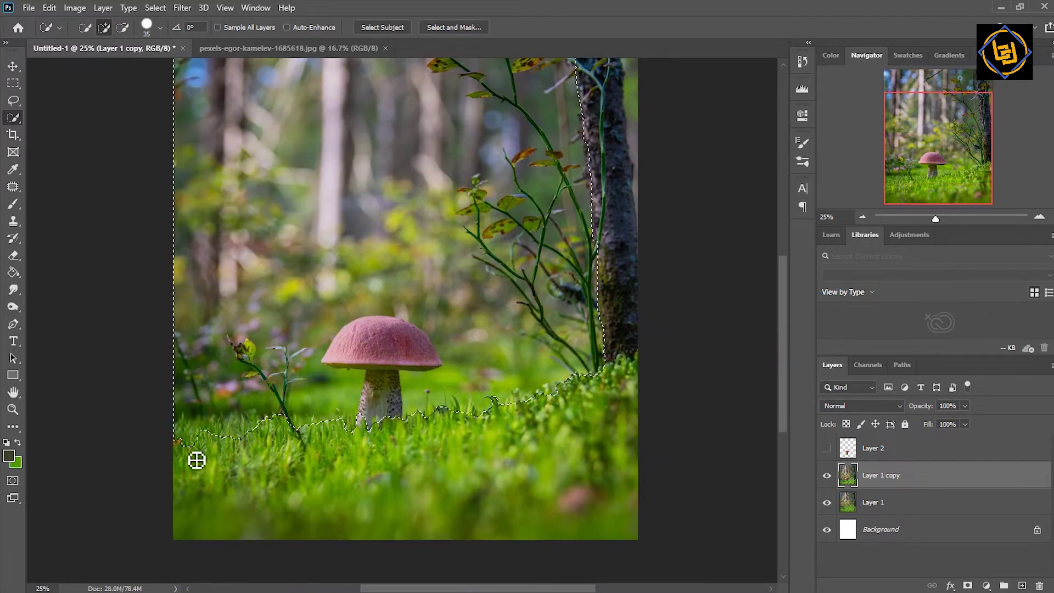
pyautogui.moveTo(187, 434)
pyautogui.mouseDown()
pyautogui.moveTo(367, 419)
pyautogui.moveTo(394, 432)
pyautogui.moveTo(442, 415)
pyautogui.moveTo(435, 424)
pyautogui.mouseUp()
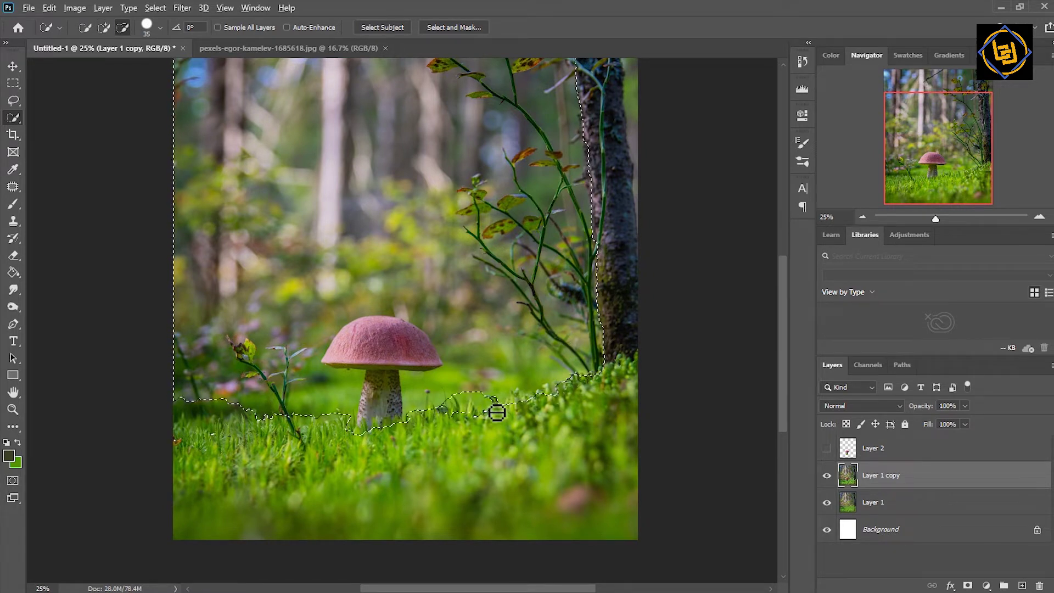
pyautogui.moveTo(497, 413); pyautogui.dragTo(477, 428)
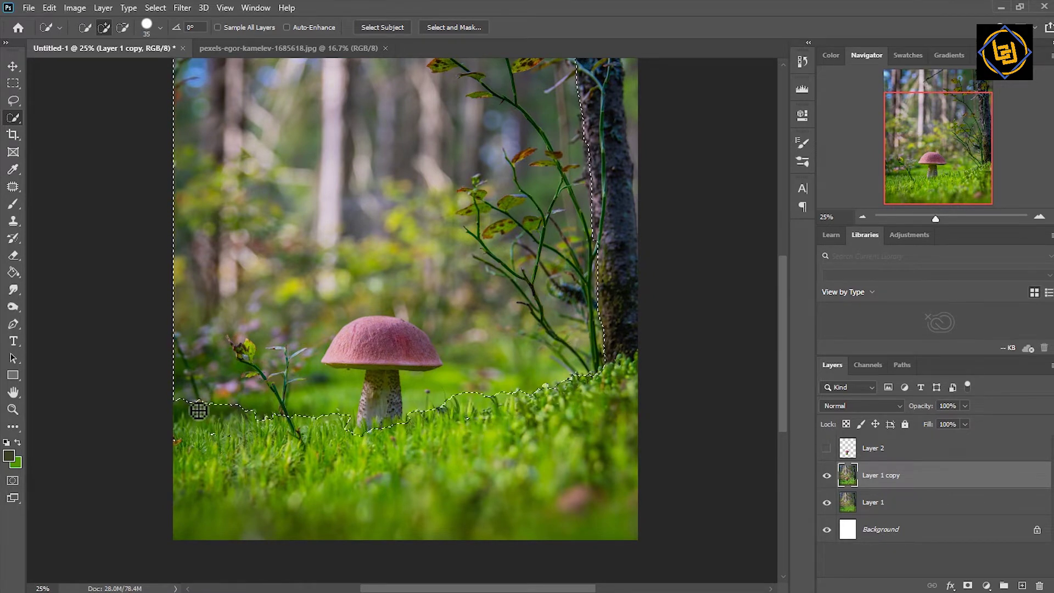
pyautogui.moveTo(784, 362); pyautogui.dragTo(756, 282)
pyautogui.scroll(-1, 587, 270)
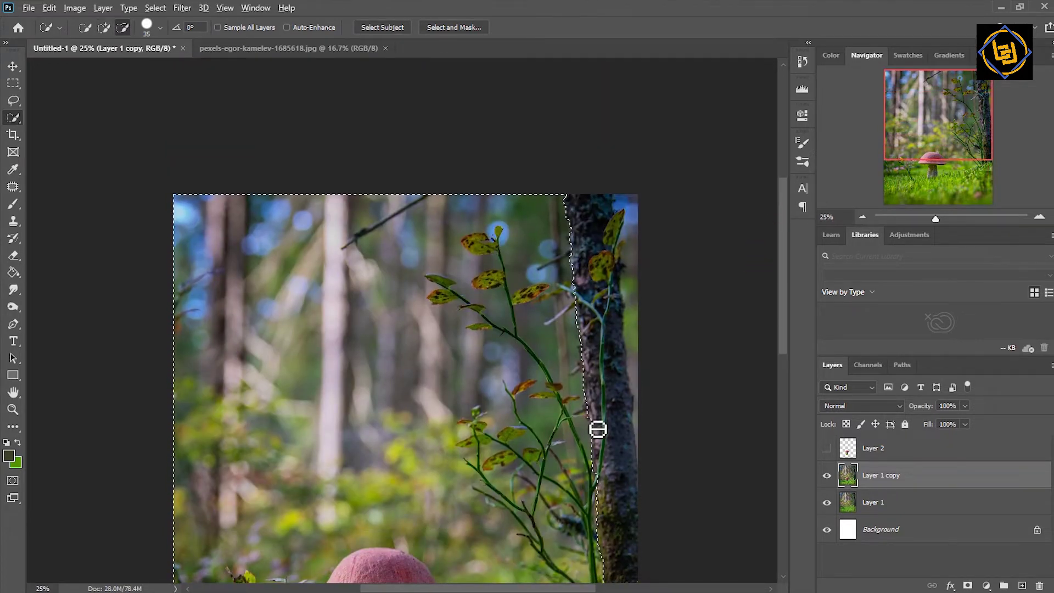
# - Blur the selected background, deselect, and subtract along the tree trunk's edge
pyautogui.moveTo(784, 296)
pyautogui.mouseDown()
pyautogui.moveTo(778, 343)
pyautogui.moveTo(781, 277)
pyautogui.mouseUp()
pyautogui.press('v')
pyautogui.hotkey('ctrl', 'd')
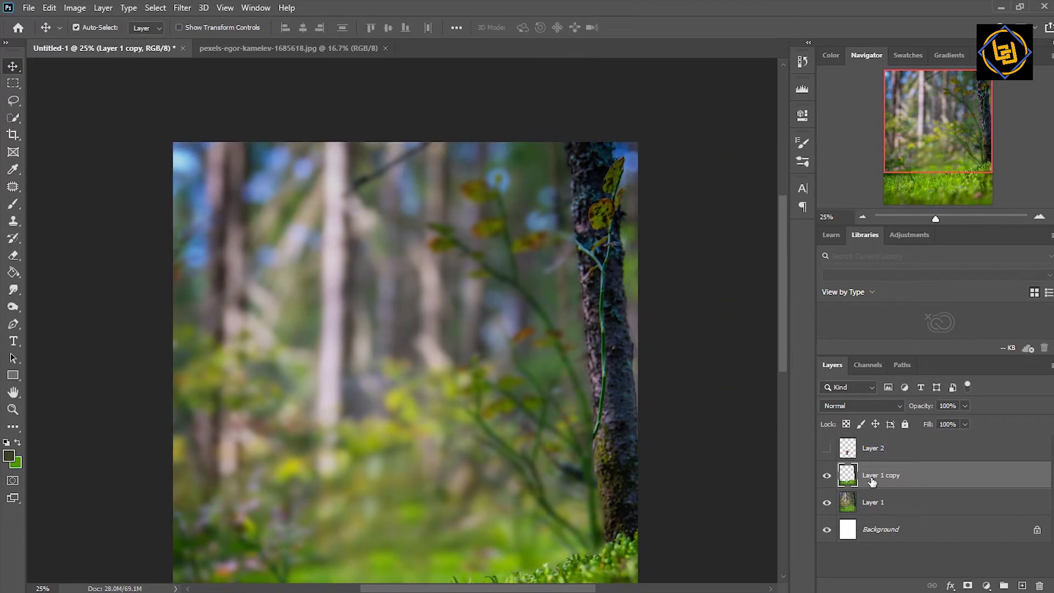
pyautogui.press('w')
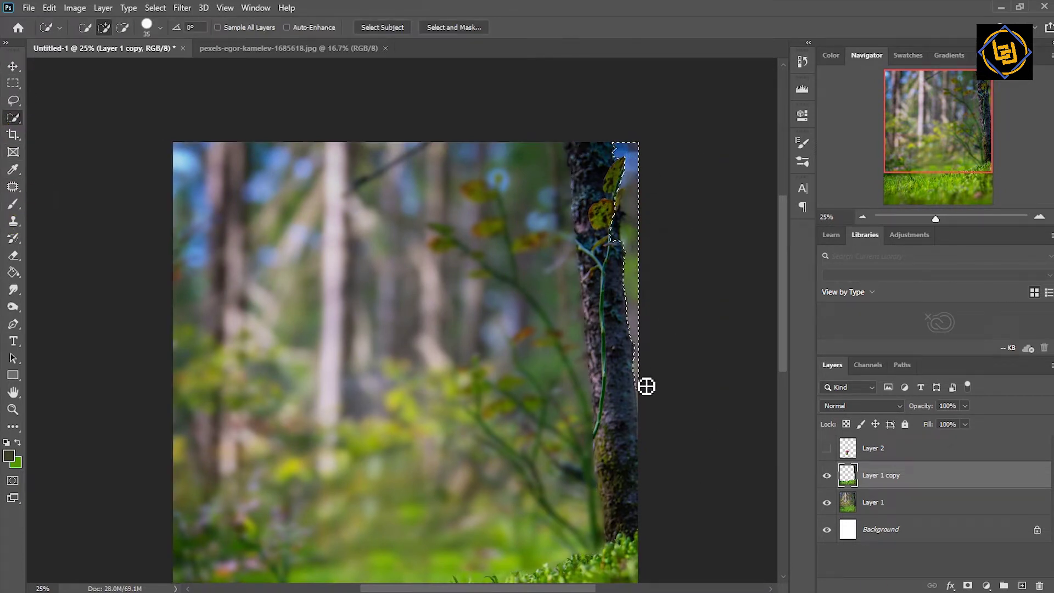
pyautogui.press('alt')
pyautogui.moveTo(616, 205)
pyautogui.mouseDown()
pyautogui.moveTo(626, 160)
pyautogui.moveTo(607, 202)
pyautogui.moveTo(606, 192)
pyautogui.moveTo(614, 473)
pyautogui.mouseUp()
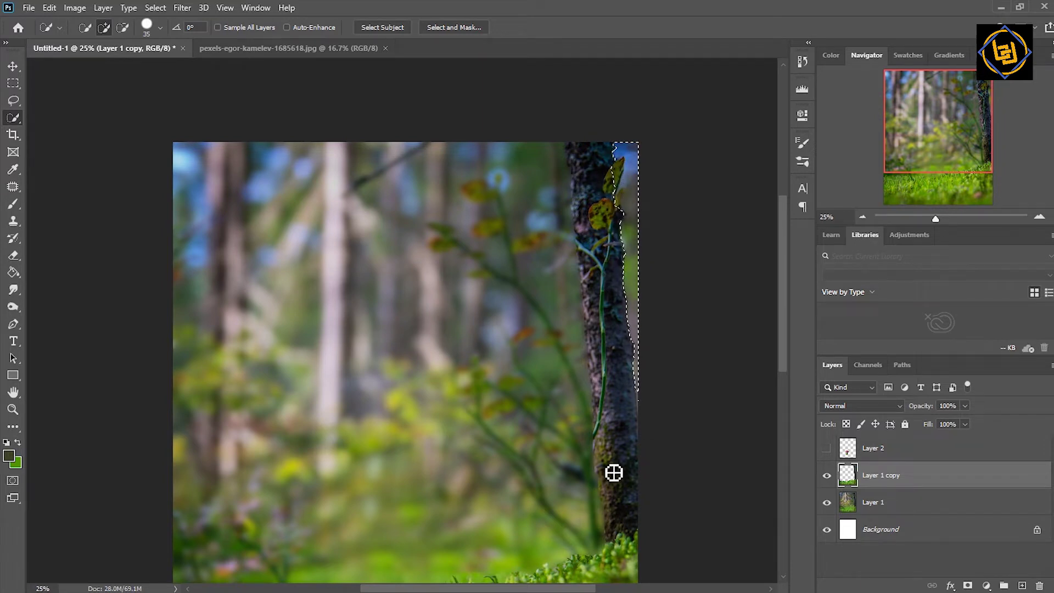
# - Open the twig PNG from Downloads
pyautogui.click(28, 8)
pyautogui.click(33, 33)
pyautogui.click(395, 111)
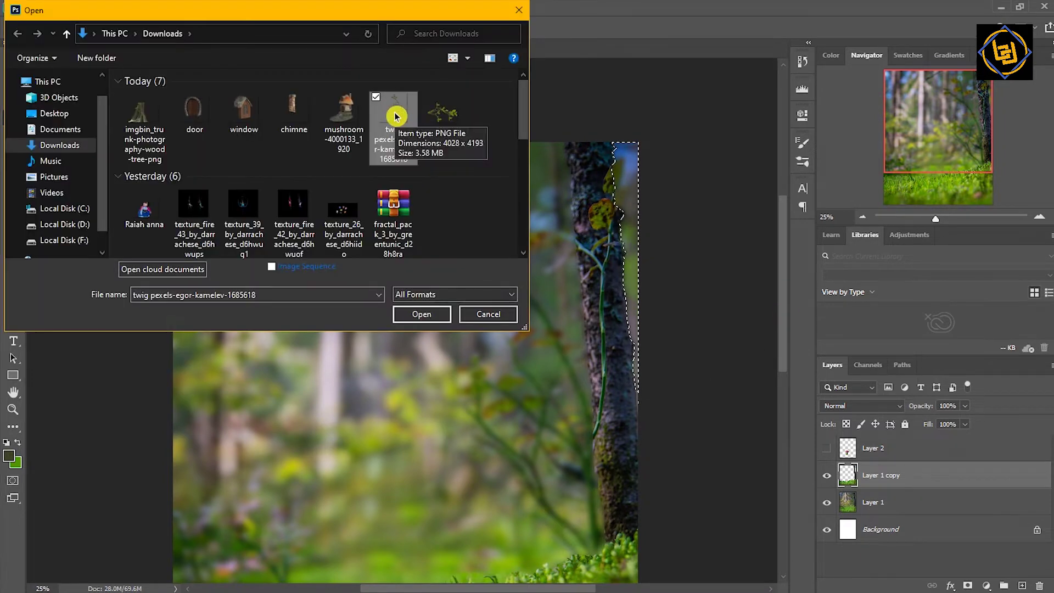
pyautogui.click(422, 314)
# - Drag the twig into the forest composite and position it against the tree trunk
pyautogui.click(549, 48)
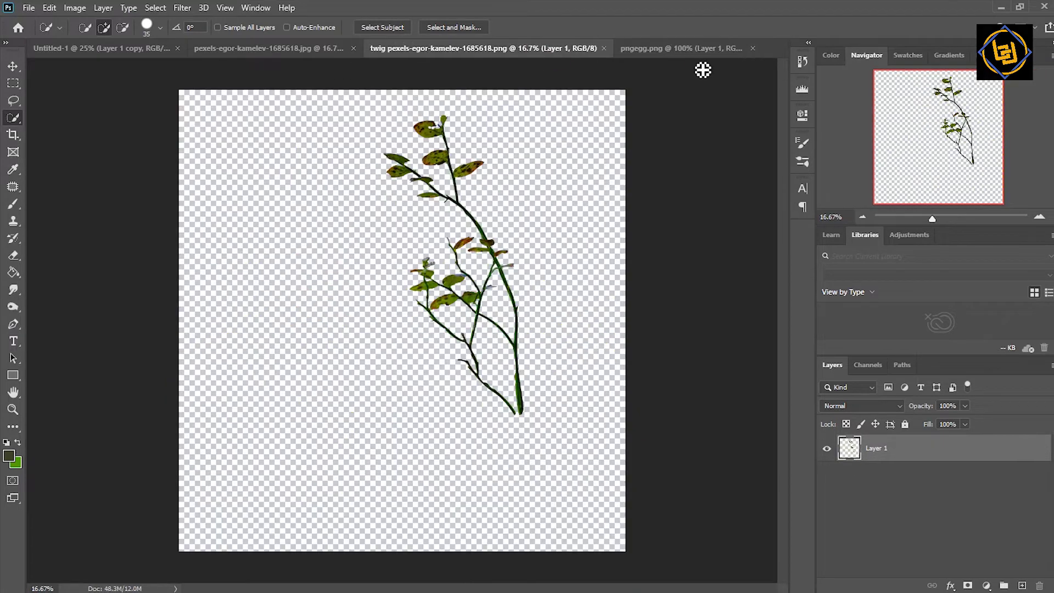
pyautogui.moveTo(677, 71)
pyautogui.mouseDown()
pyautogui.moveTo(548, 284)
pyautogui.moveTo(560, 378)
pyautogui.moveTo(565, 282)
pyautogui.mouseUp()
pyautogui.press('v')
pyautogui.moveTo(782, 352); pyautogui.dragTo(781, 331)
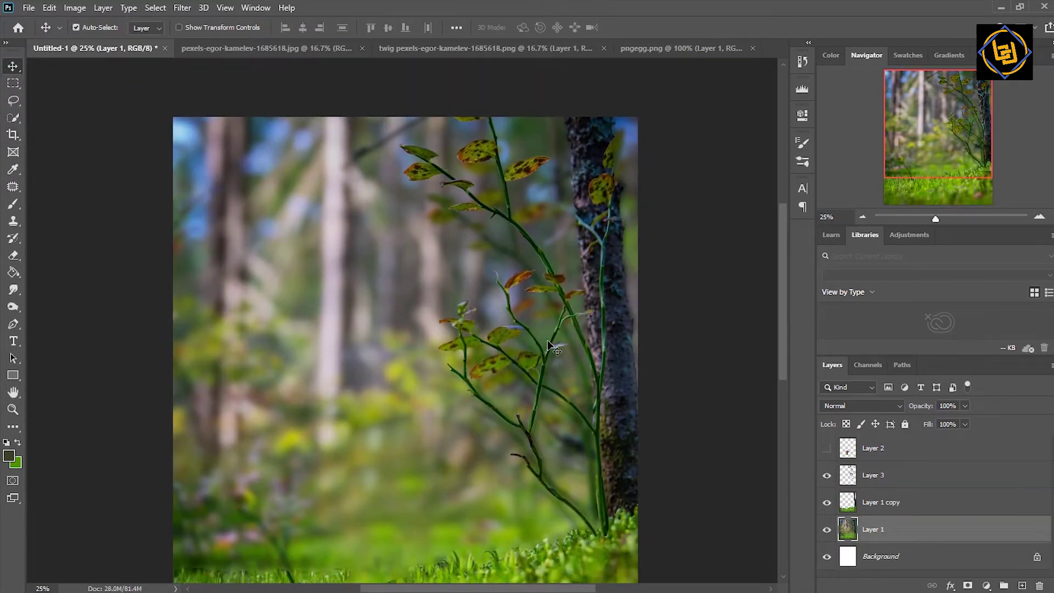
pyautogui.moveTo(589, 401); pyautogui.dragTo(581, 424)
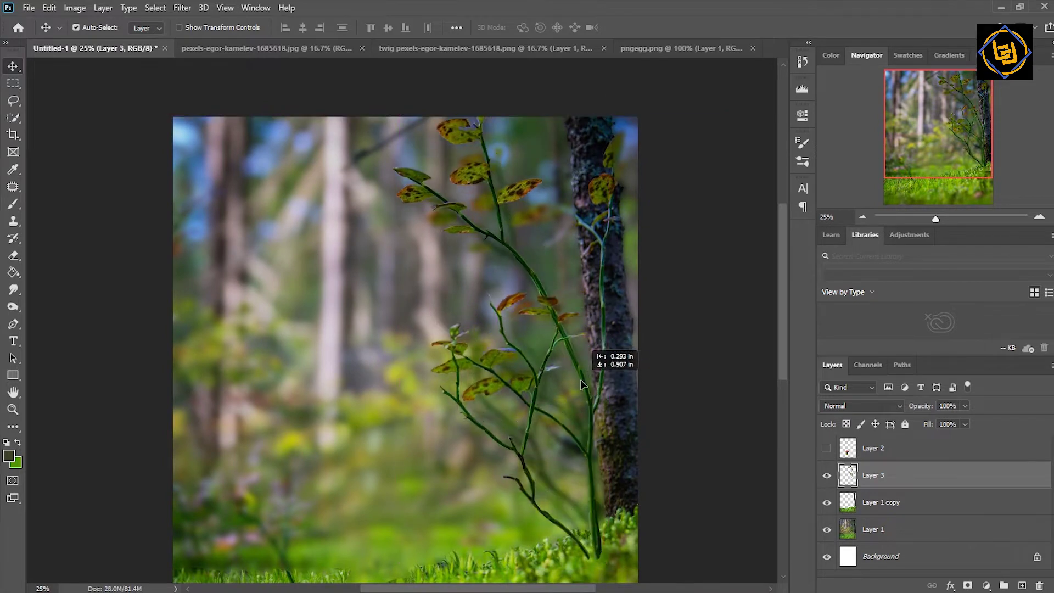
pyautogui.moveTo(786, 379); pyautogui.dragTo(786, 412)
# - Add a layer mask to the twig layer and nudge it into place
pyautogui.click(968, 586)
pyautogui.click(13, 204)
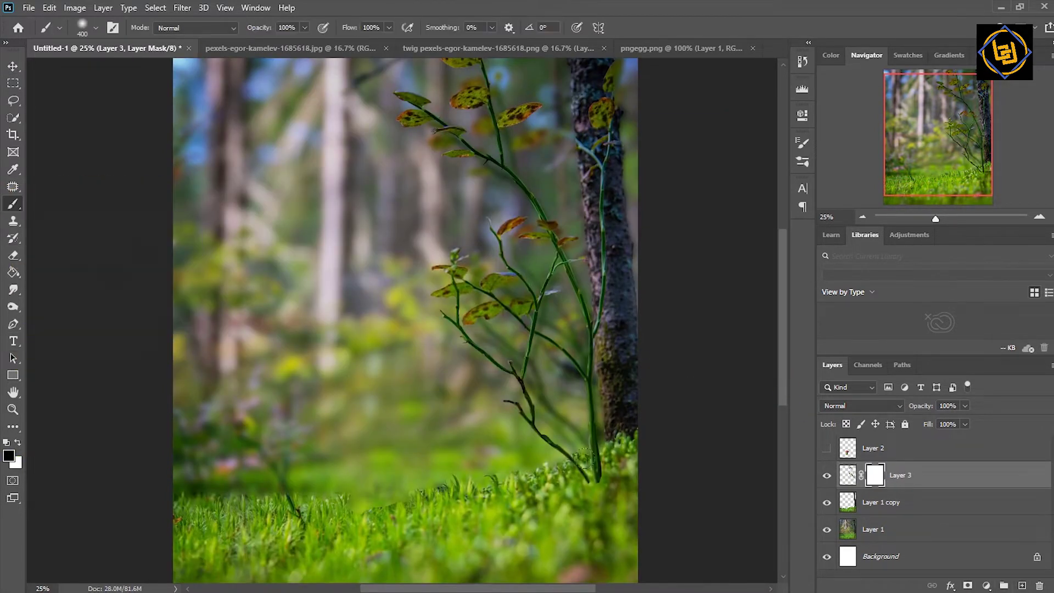
pyautogui.click(13, 70)
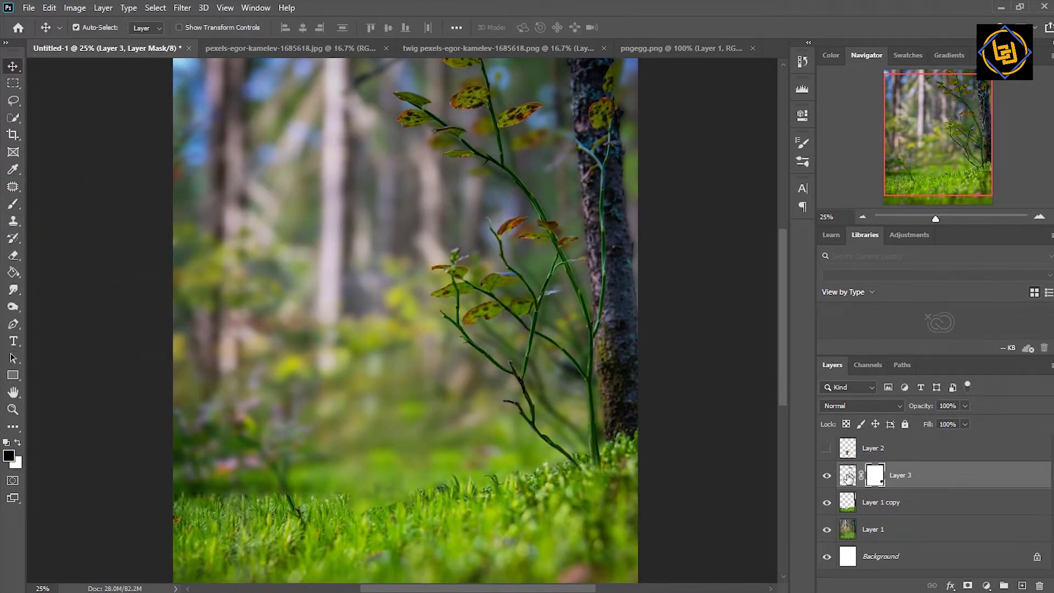
pyautogui.moveTo(783, 369); pyautogui.dragTo(782, 342)
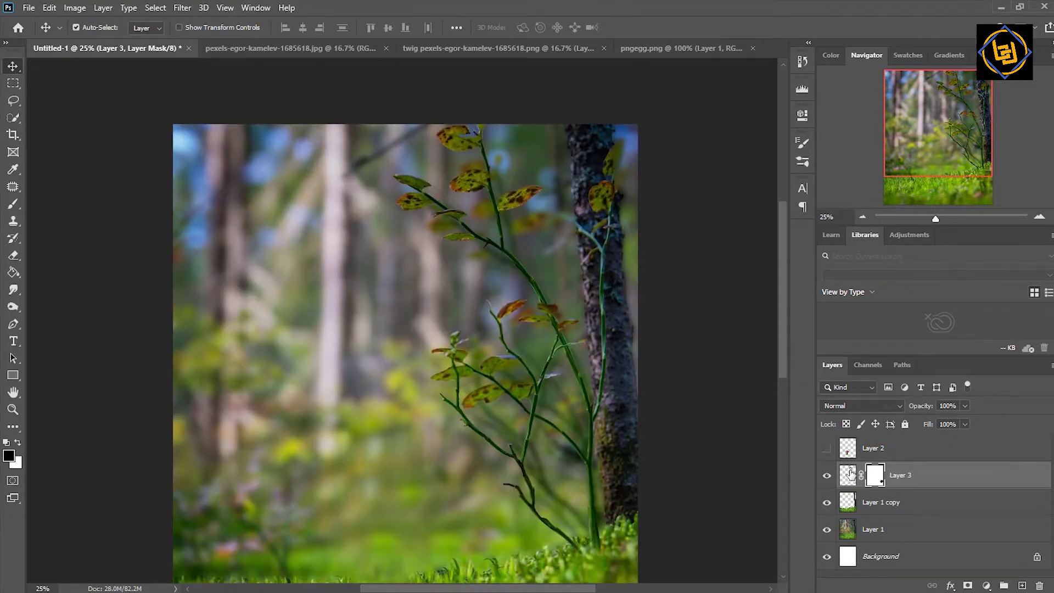
# - Duplicate the twig, move the copy to the lower left, and rotate it leftward
pyautogui.hotkey('ctrl', 'j')
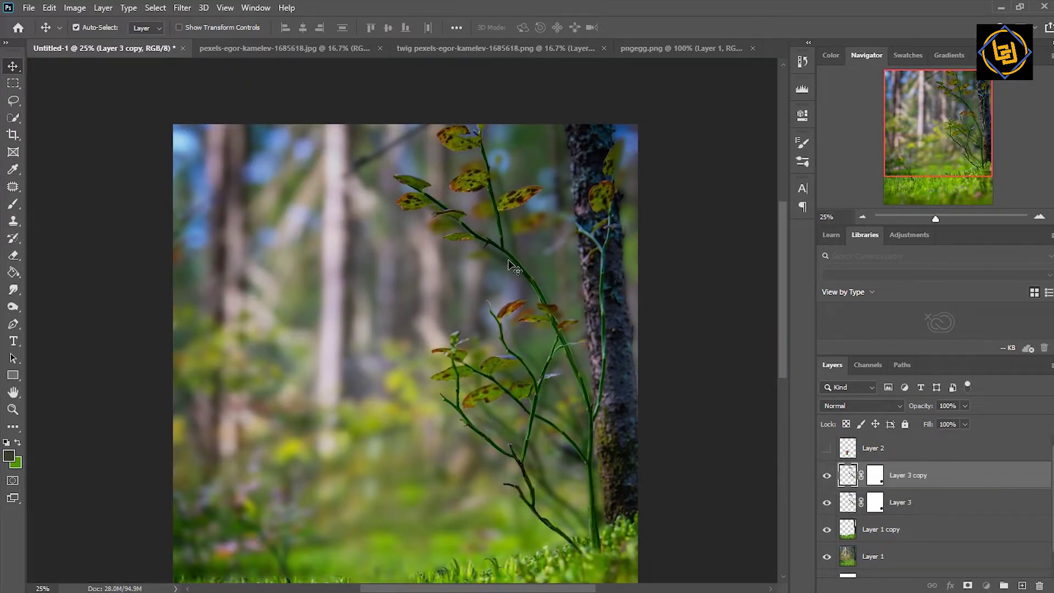
pyautogui.moveTo(850, 475); pyautogui.dragTo(330, 417)
pyautogui.scroll(-3, 289, 494)
pyautogui.moveTo(290, 494); pyautogui.dragTo(315, 550)
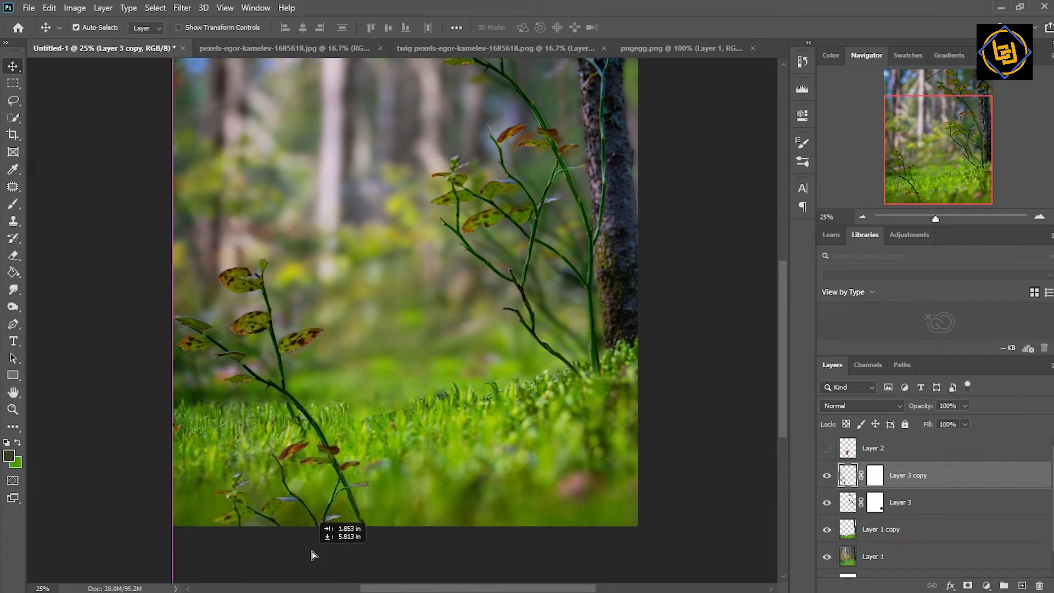
pyautogui.hotkey('ctrl', 't')
pyautogui.moveTo(394, 267); pyautogui.dragTo(308, 373)
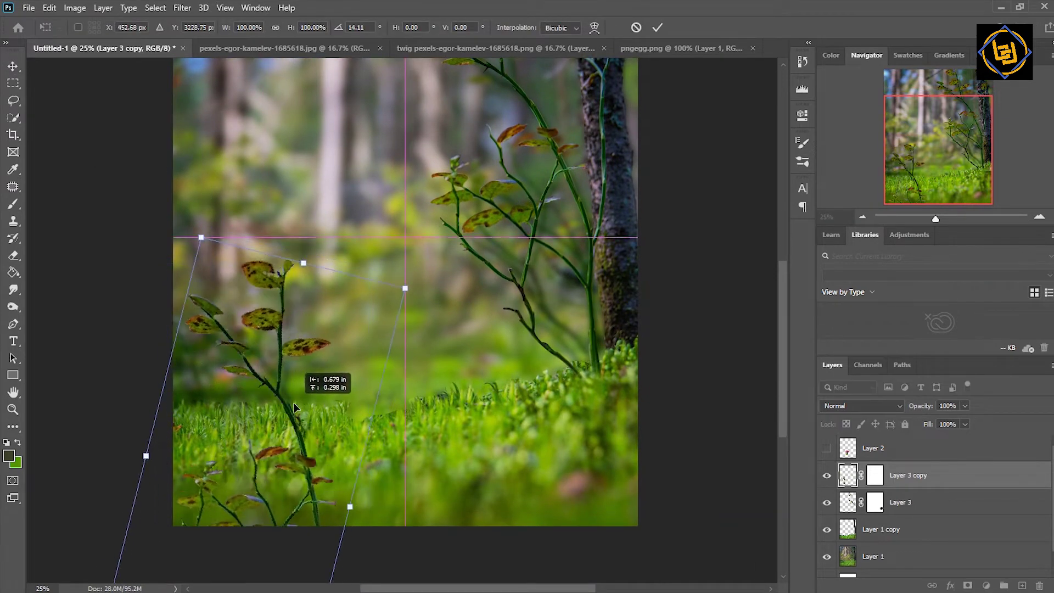
pyautogui.click(657, 28)
# - Paint out the twig copy's lower stems on its mask, then add a mask to Layer 1 copy
pyautogui.click(13, 204)
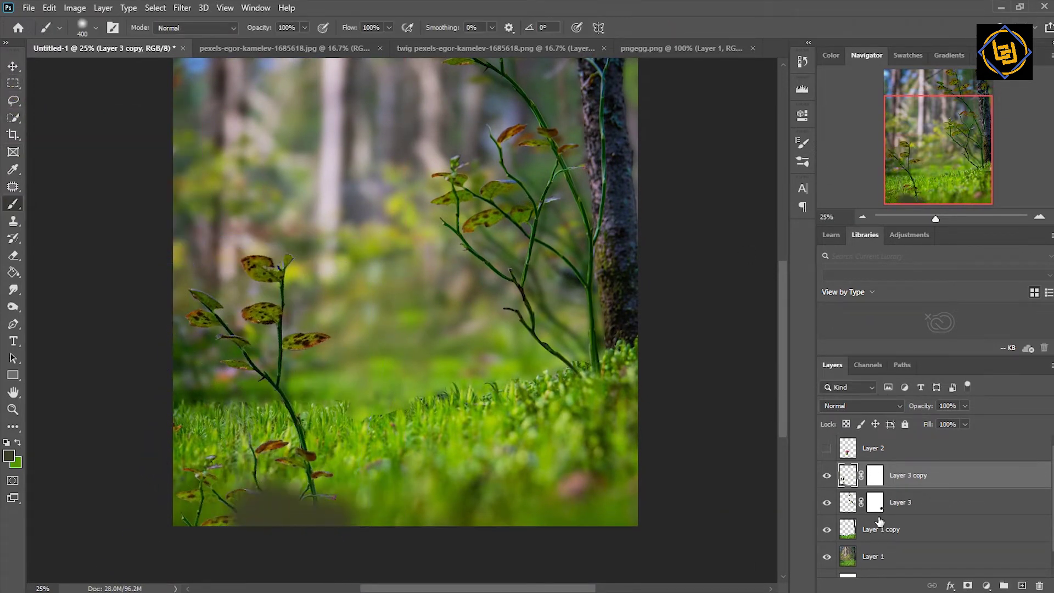
pyautogui.click(875, 475)
pyautogui.moveTo(302, 500); pyautogui.dragTo(259, 444)
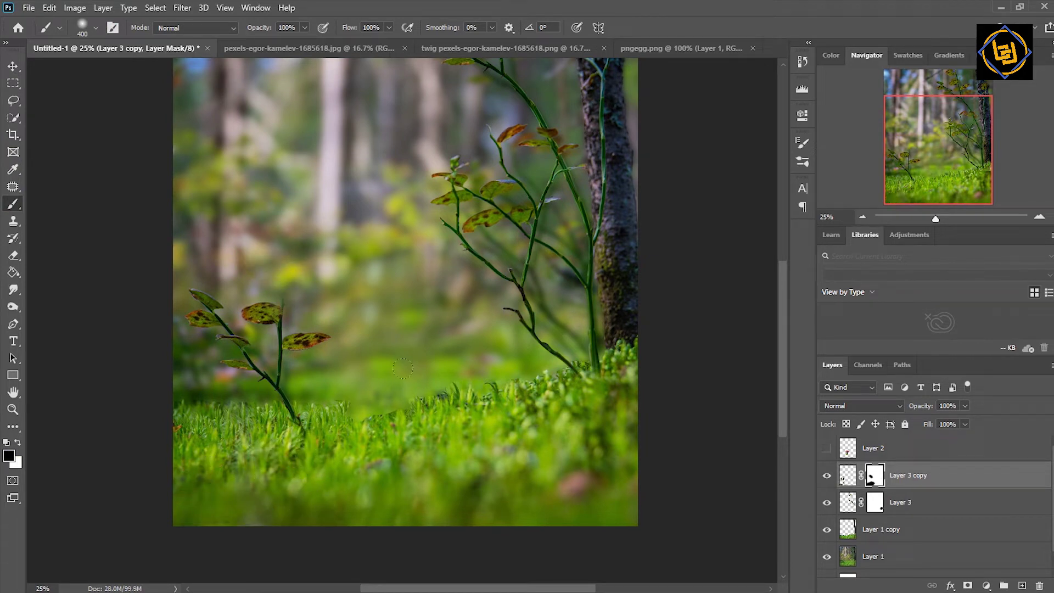
pyautogui.click(906, 529)
pyautogui.click(968, 585)
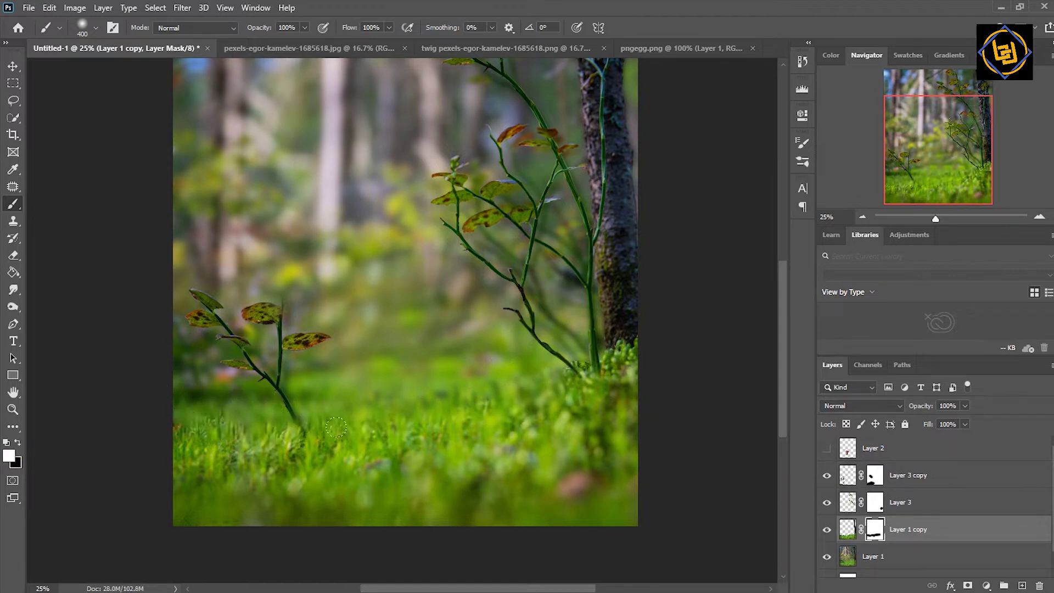
# - Show the pink mushroom layer, convert it to a Smart Object, and enlarge it beside the trunk
pyautogui.scroll(-2, 787, 332)
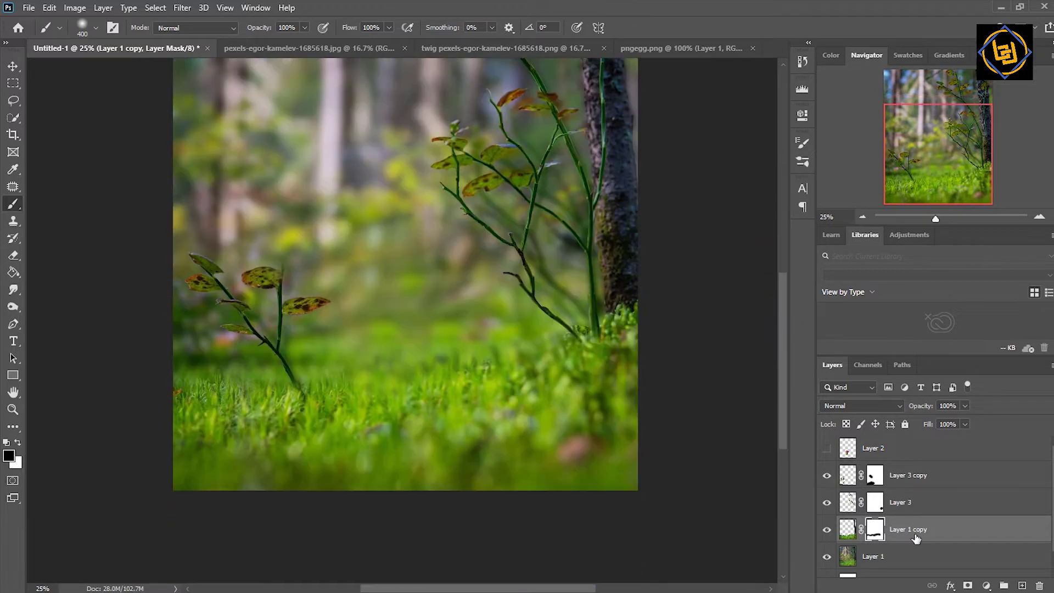
pyautogui.click(826, 448)
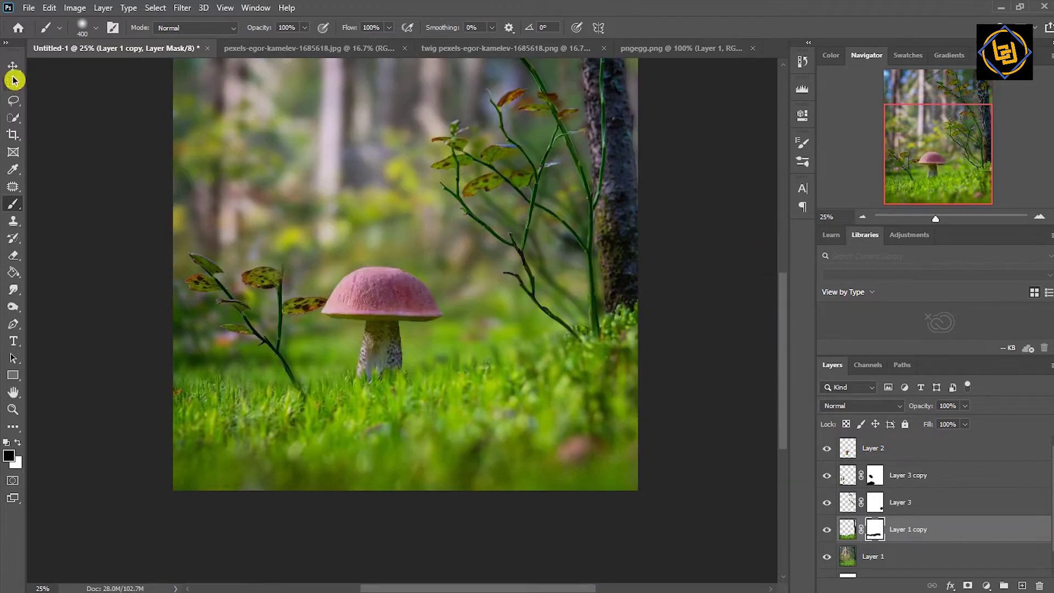
pyautogui.moveTo(382, 308); pyautogui.dragTo(504, 287)
pyautogui.rightClick(889, 448)
pyautogui.click(901, 217)
pyautogui.hotkey('ctrl', 't')
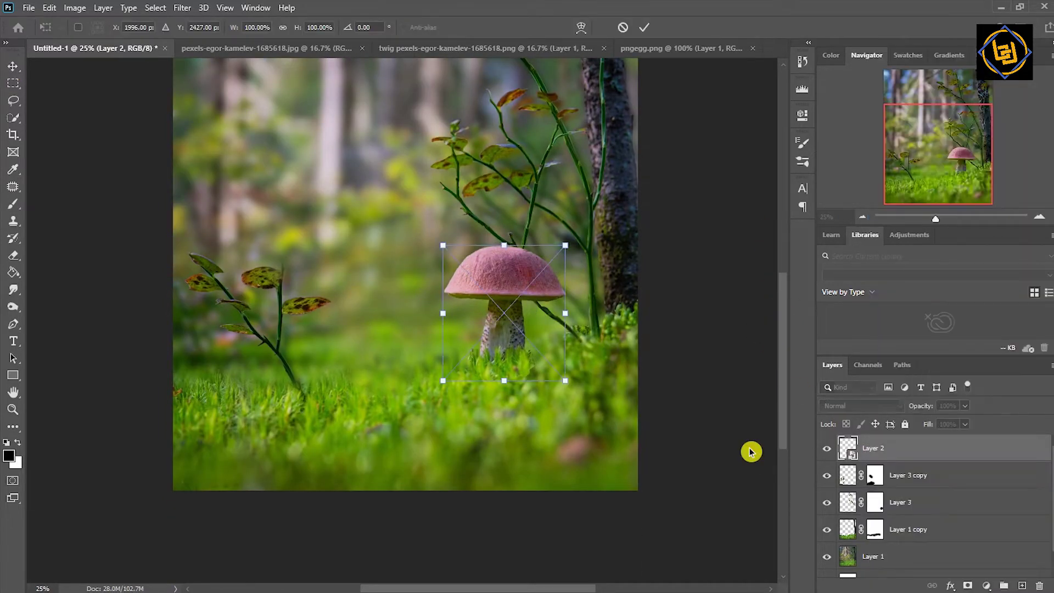
pyautogui.moveTo(443, 246); pyautogui.dragTo(393, 196)
pyautogui.moveTo(555, 248); pyautogui.dragTo(555, 207)
pyautogui.press('Return')
# - Add a layer mask to the mushroom and tilt it slightly
pyautogui.click(968, 585)
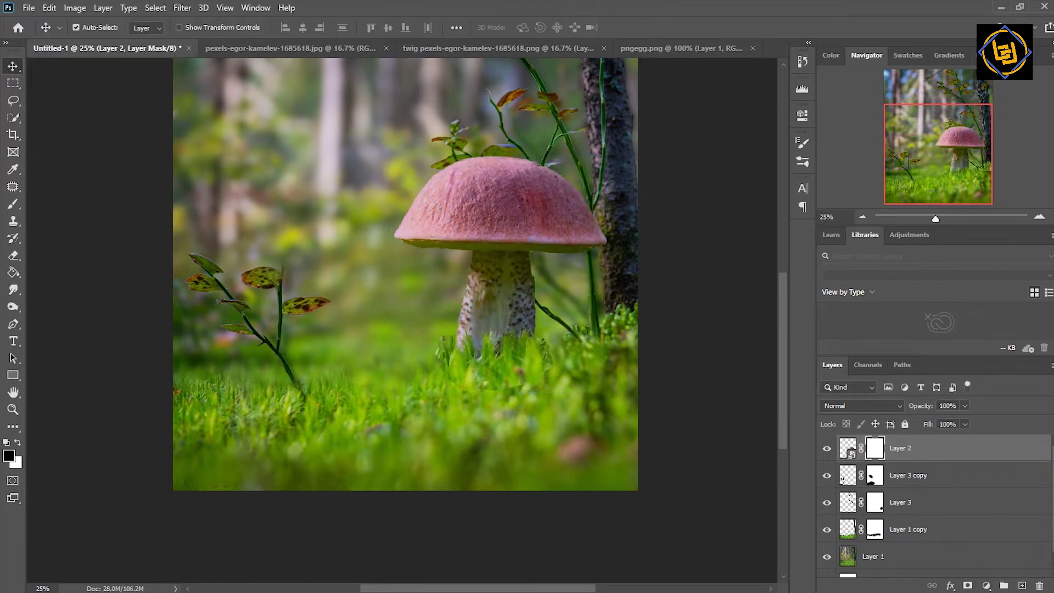
pyautogui.press('b')
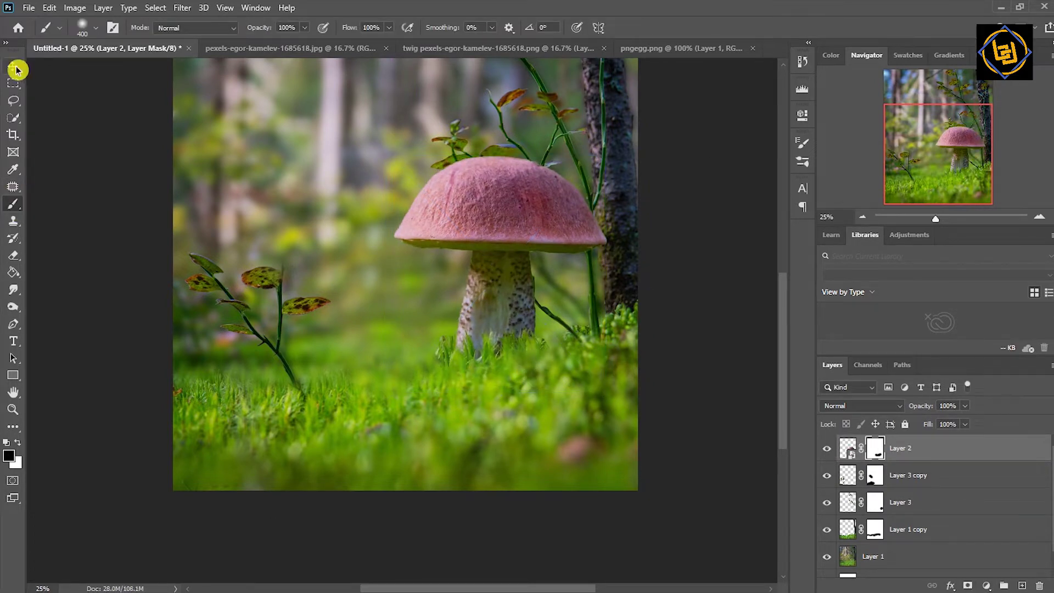
pyautogui.click(13, 66)
pyautogui.hotkey('ctrl', 't')
pyautogui.moveTo(631, 152); pyautogui.dragTo(628, 148)
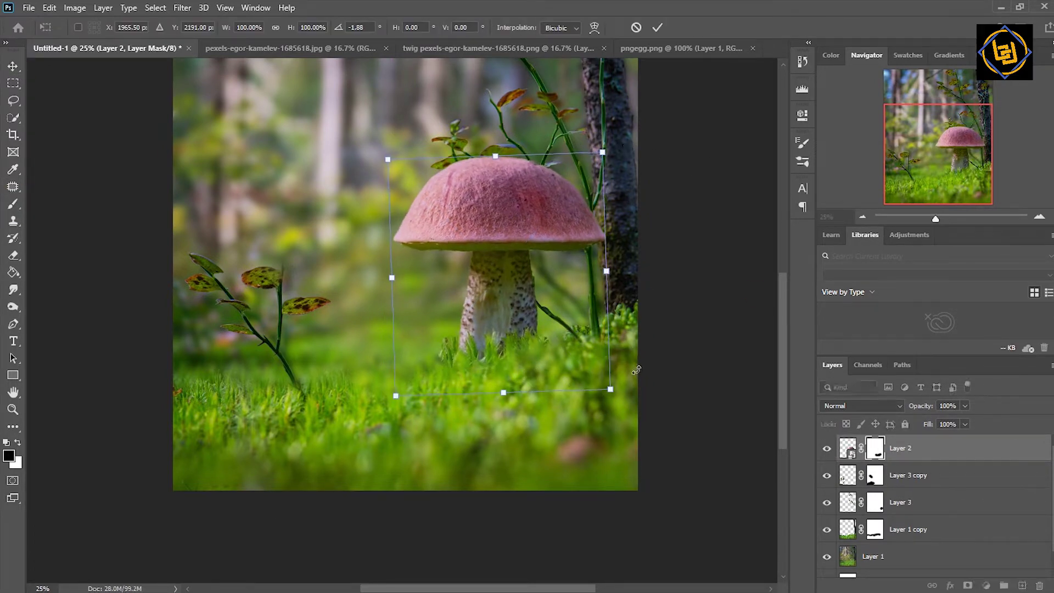
pyautogui.click(658, 31)
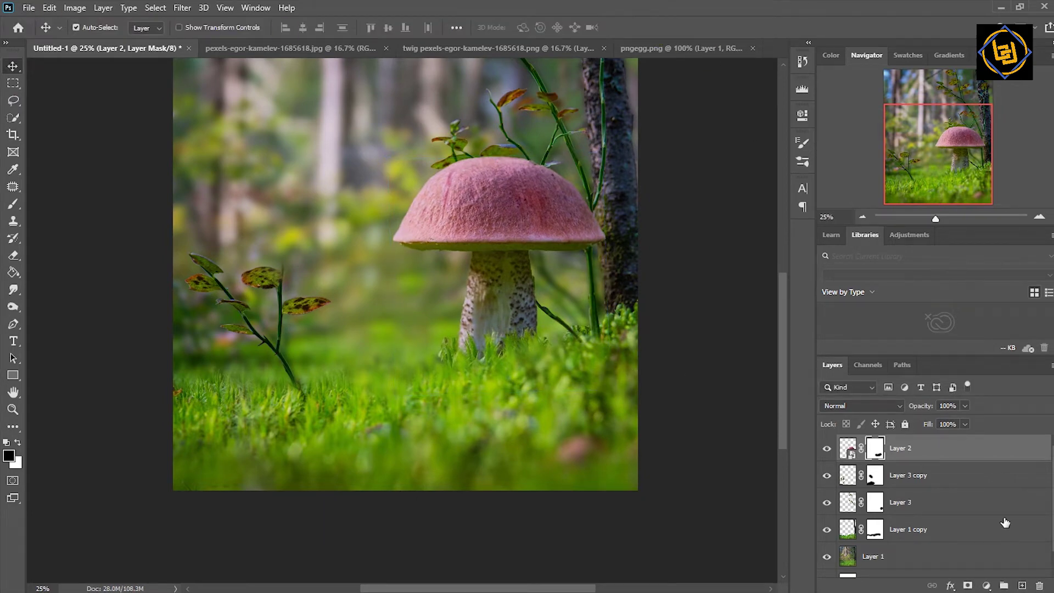
# - Add a Curves adjustment layer and pull the curve down to darken the scene
pyautogui.click(986, 585)
pyautogui.click(988, 416)
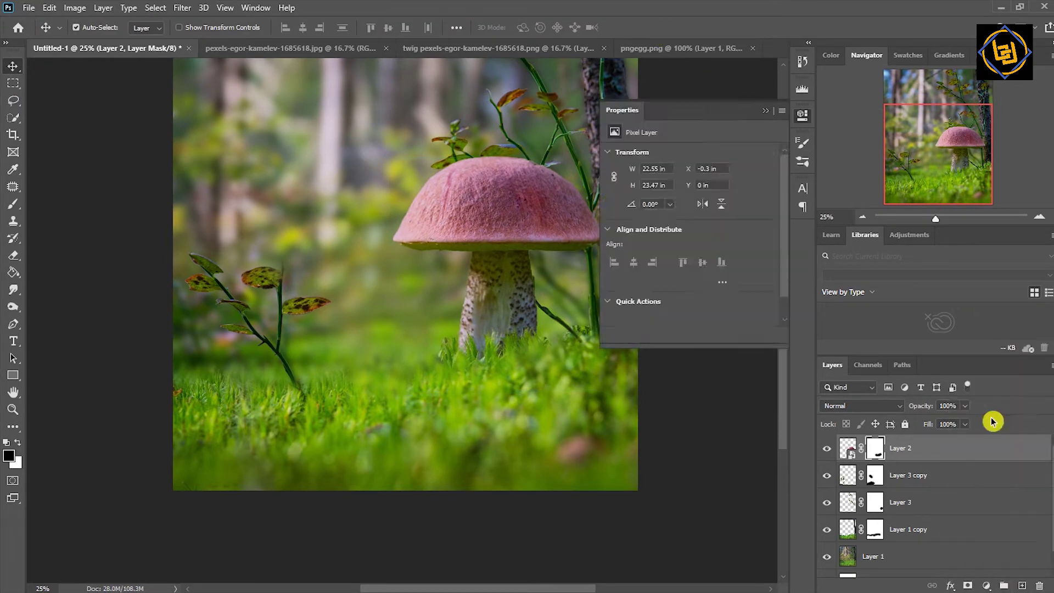
pyautogui.moveTo(679, 276); pyautogui.dragTo(685, 281)
pyautogui.moveTo(741, 215); pyautogui.dragTo(779, 284)
# - Add a Color Balance adjustment layer and tint its midtones and shadows
pyautogui.click(802, 115)
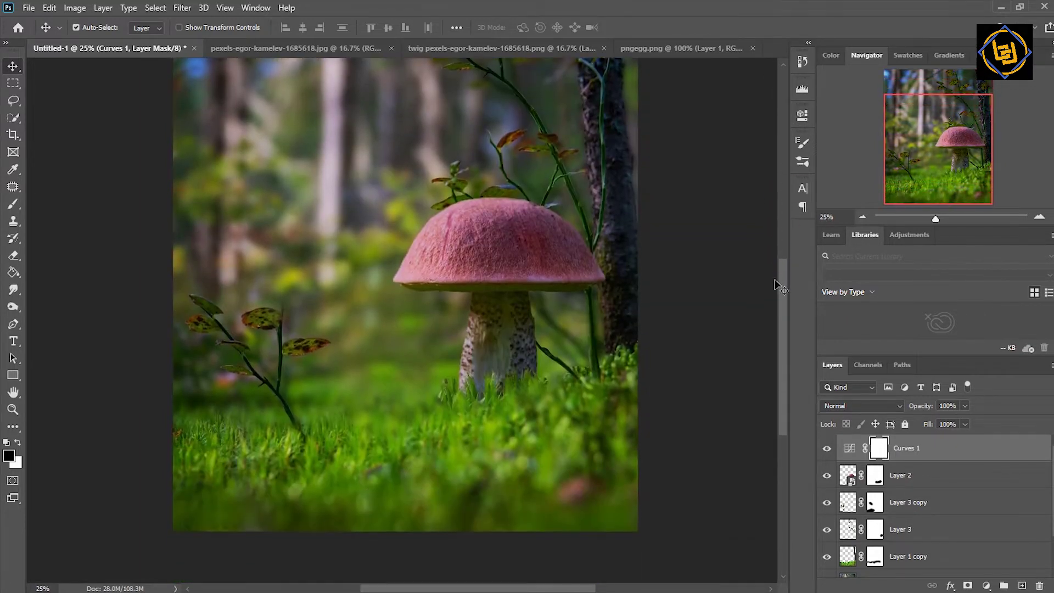
pyautogui.click(989, 587)
pyautogui.click(983, 461)
pyautogui.scroll(3, 692, 384)
pyautogui.moveTo(672, 227)
pyautogui.mouseDown()
pyautogui.moveTo(699, 229)
pyautogui.moveTo(654, 230)
pyautogui.mouseUp()
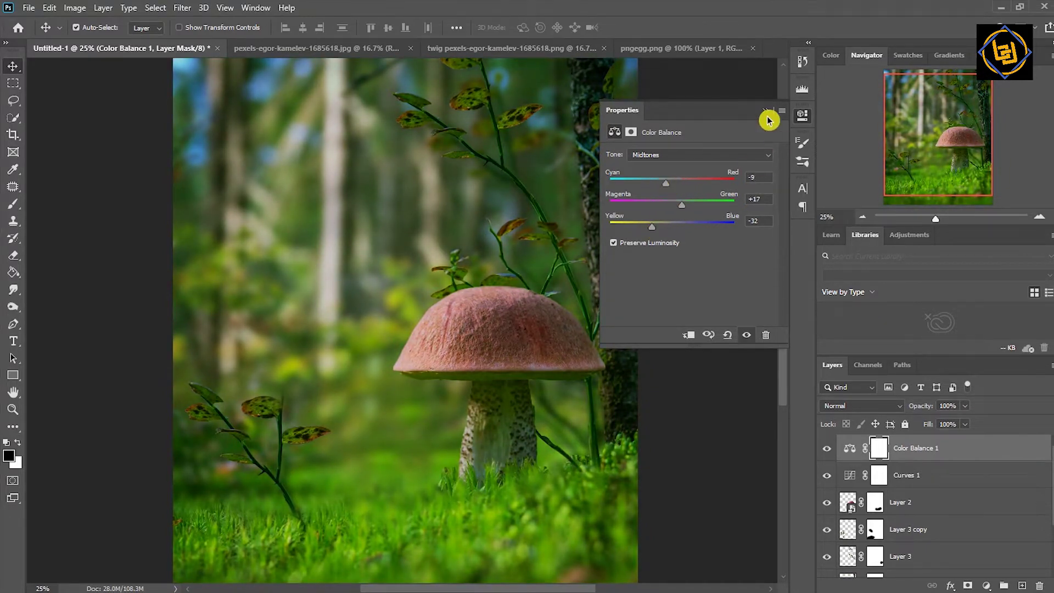
pyautogui.click(695, 155)
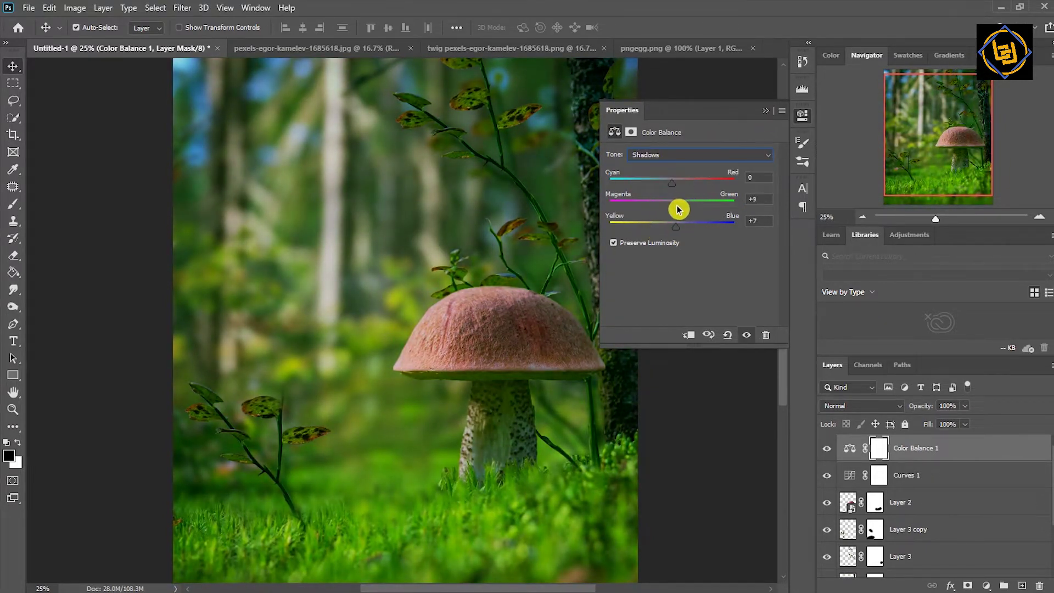
pyautogui.moveTo(789, 353); pyautogui.dragTo(778, 325)
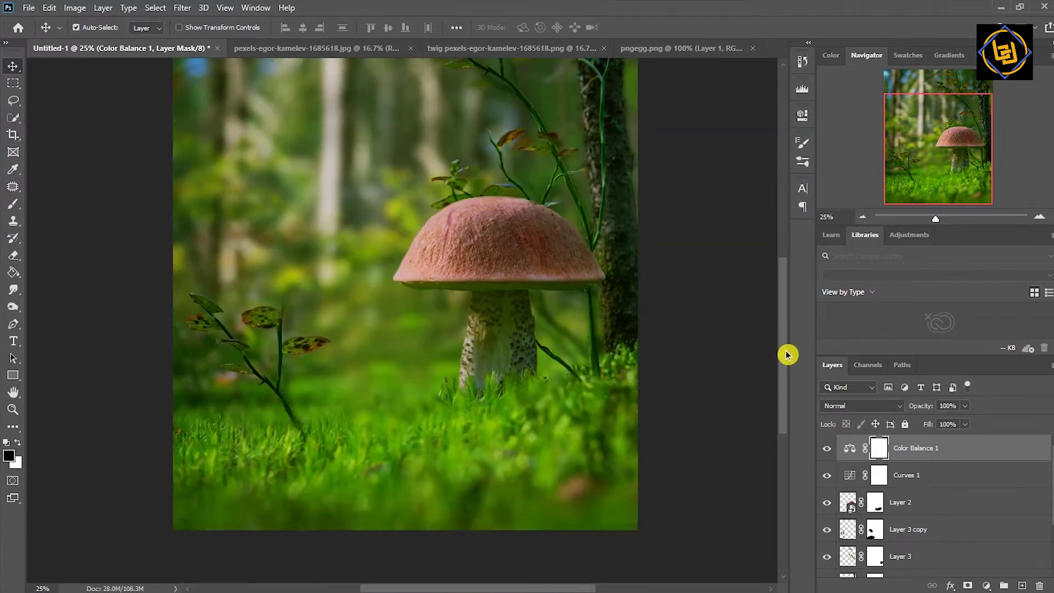
# - Close the three extra source image documents
pyautogui.click(752, 48)
pyautogui.click(604, 49)
pyautogui.click(410, 48)
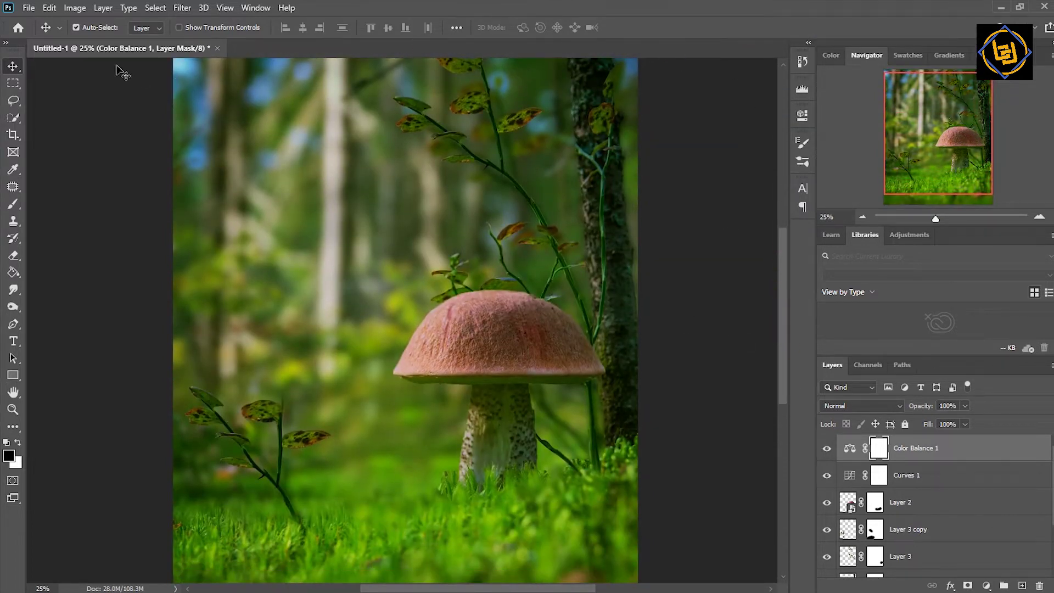
pyautogui.scroll(1, 789, 349)
# - Add a Brightness/Contrast layer at Brightness -24, then target Layer 2's mask for brushing
pyautogui.click(986, 587)
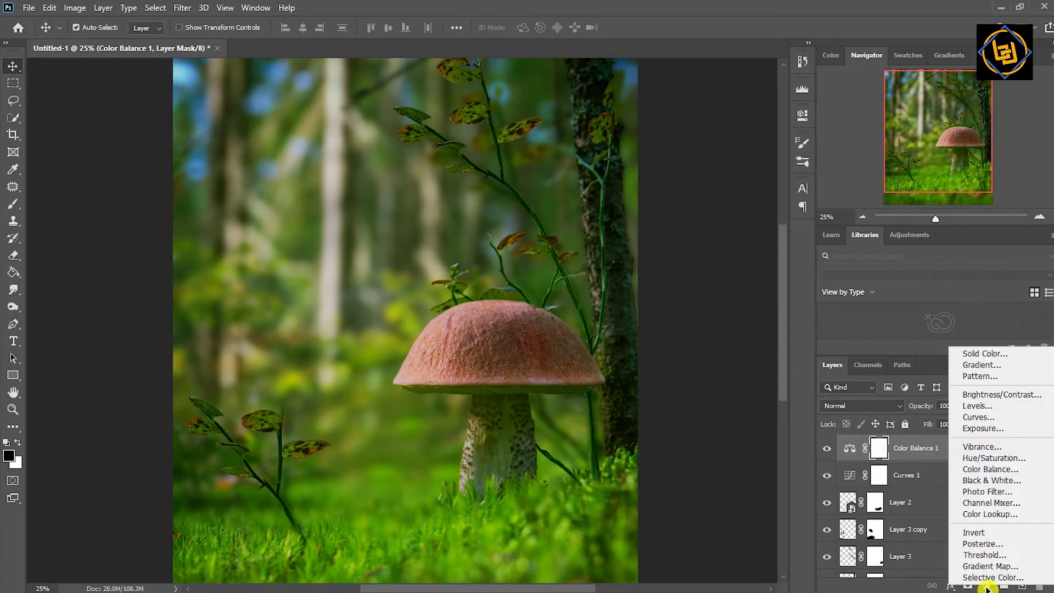
pyautogui.click(993, 397)
pyautogui.moveTo(689, 187); pyautogui.dragTo(678, 190)
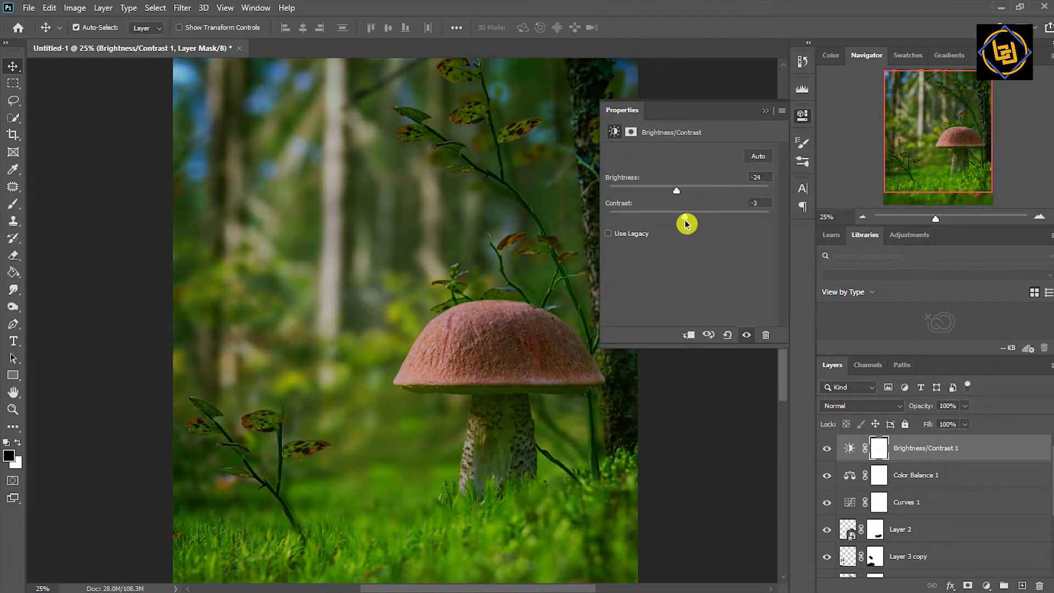
pyautogui.moveTo(935, 218); pyautogui.dragTo(935, 225)
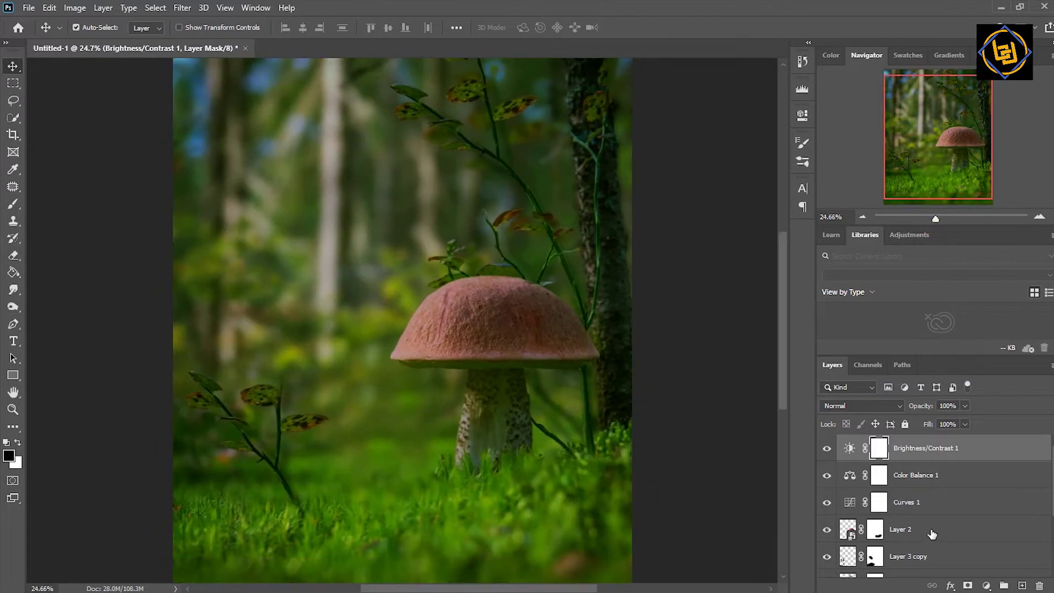
pyautogui.click(852, 530)
pyautogui.click(13, 204)
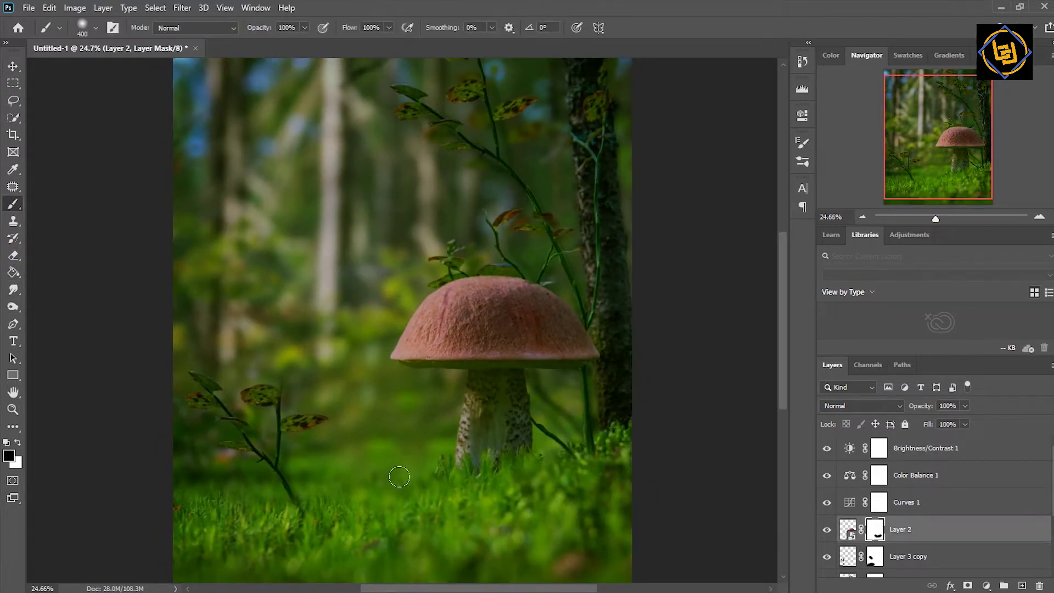
# - Open the pexels-egor-kamelev-3819718 mushroom photo
pyautogui.press('v')
pyautogui.click(29, 7)
pyautogui.click(38, 34)
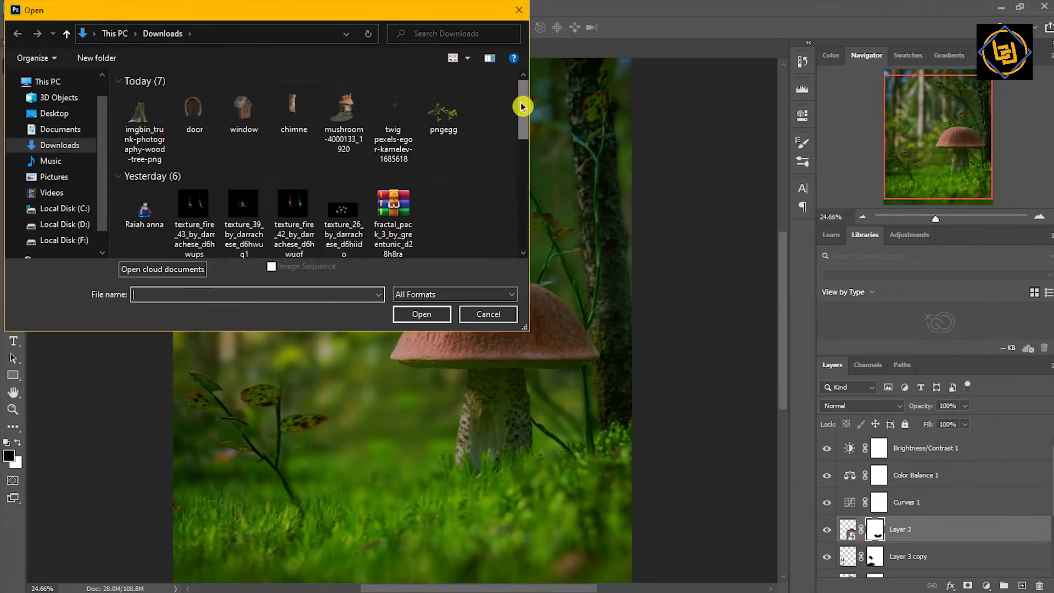
pyautogui.moveTo(526, 101); pyautogui.dragTo(519, 166)
pyautogui.click(493, 145)
pyautogui.click(421, 314)
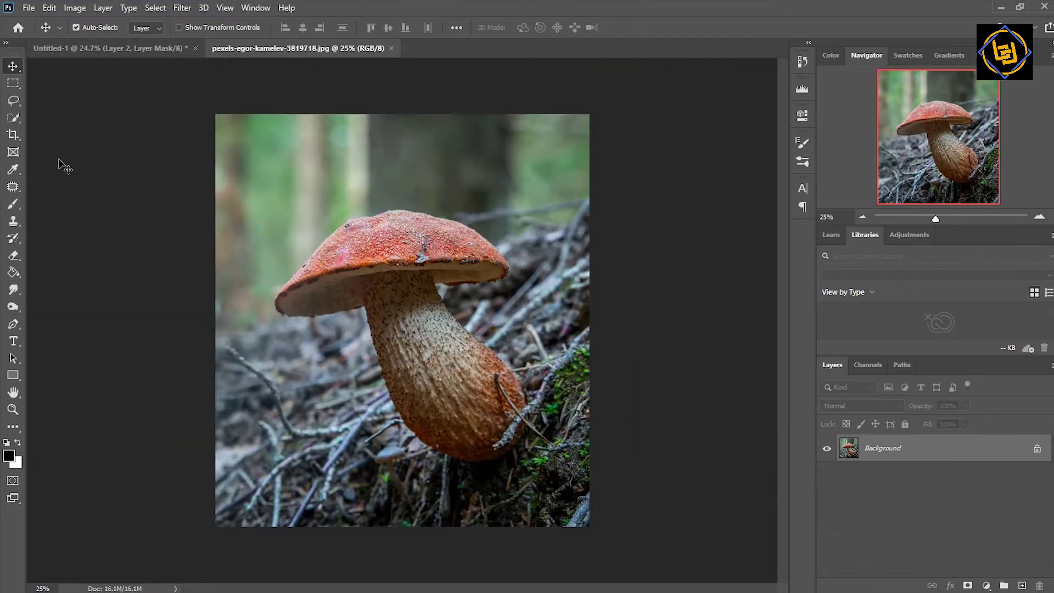
# - Quick-select the mushroom stem without the cap underside and copy it to its own layer
pyautogui.click(14, 120)
pyautogui.moveTo(411, 278); pyautogui.dragTo(455, 384)
pyautogui.moveTo(520, 404); pyautogui.dragTo(438, 466)
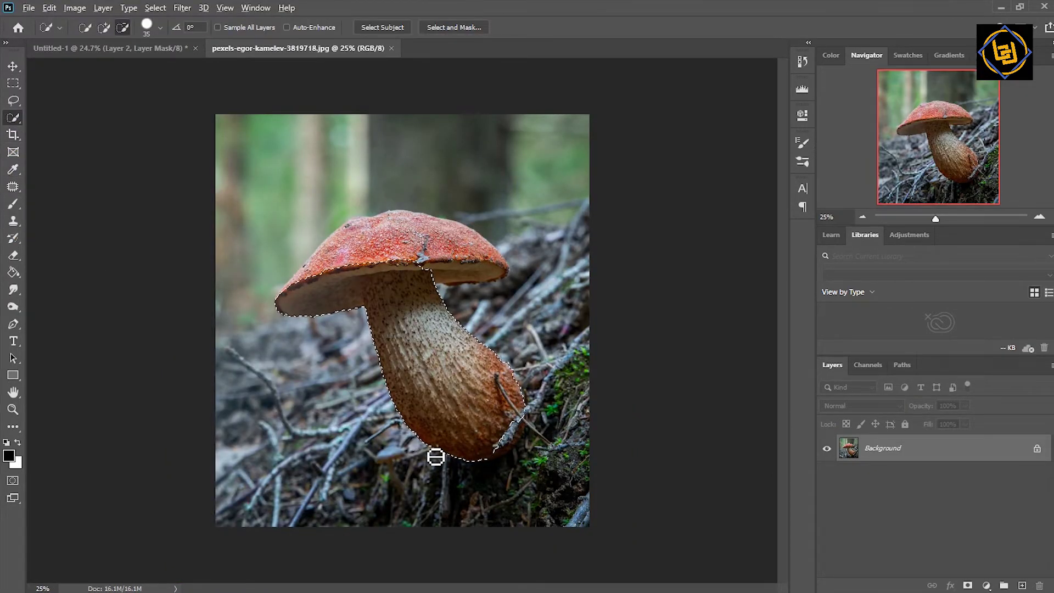
pyautogui.moveTo(364, 316); pyautogui.dragTo(427, 266)
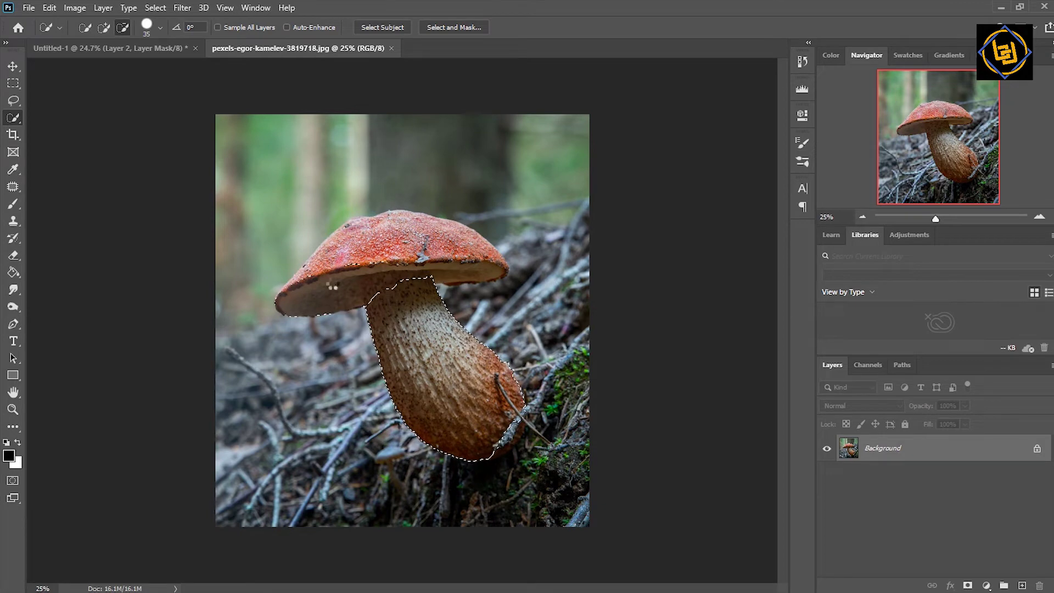
pyautogui.rightClick(420, 390)
pyautogui.click(448, 218)
# - Duplicate the stem layer into the Untitled-1 forest composite
pyautogui.rightClick(840, 455)
pyautogui.rightClick(937, 449)
pyautogui.click(796, 118)
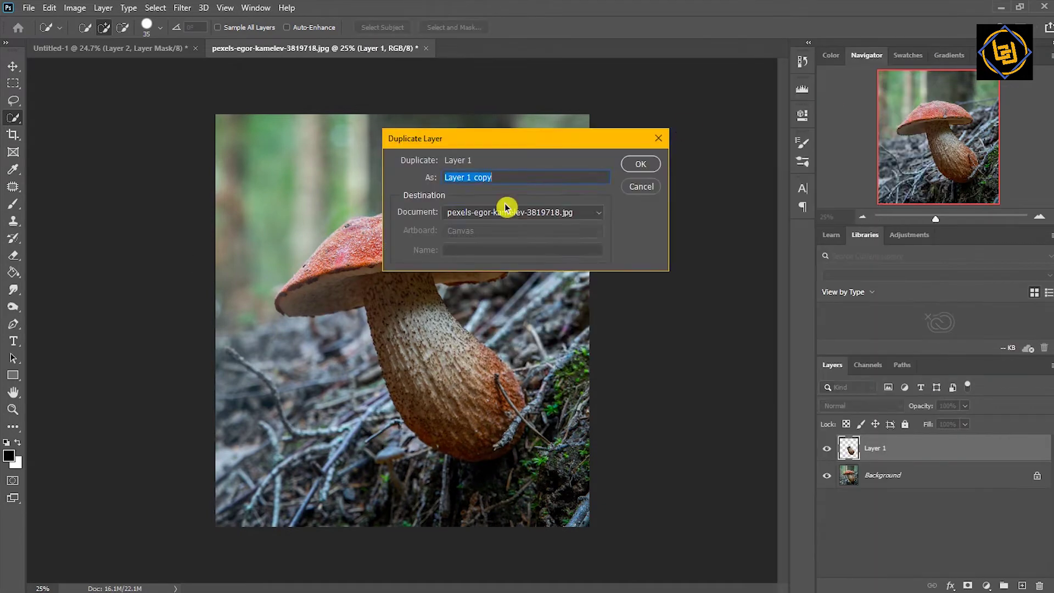
pyautogui.click(109, 48)
# - Move Layer 4's stem under the pink cap and rotate it upright
pyautogui.press('v')
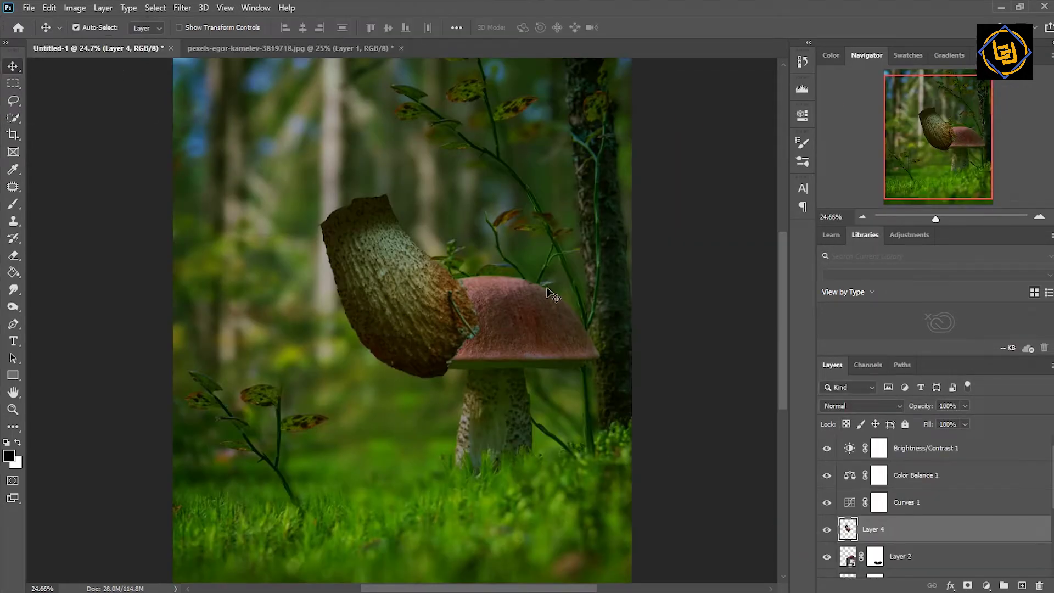
pyautogui.moveTo(450, 390); pyautogui.dragTo(472, 412)
pyautogui.click(21, 256)
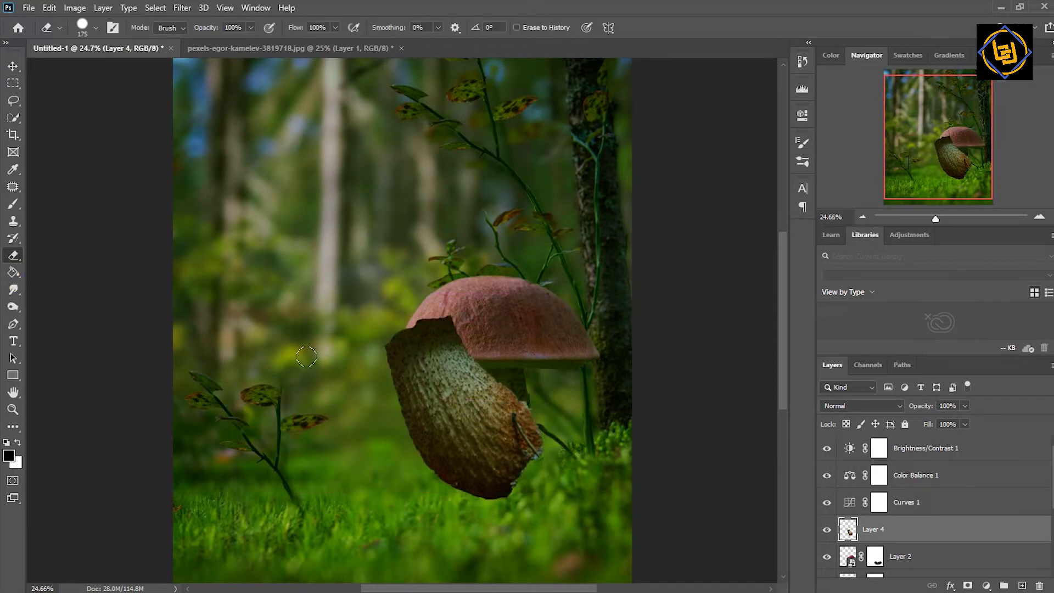
pyautogui.press('v')
pyautogui.moveTo(555, 281); pyautogui.dragTo(81, 61)
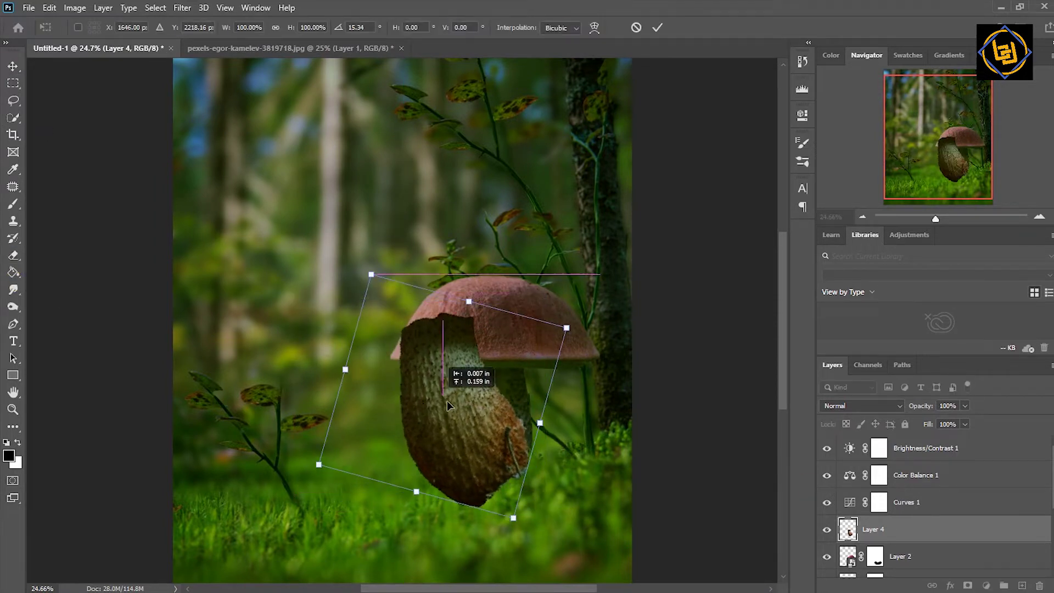
pyautogui.click(657, 27)
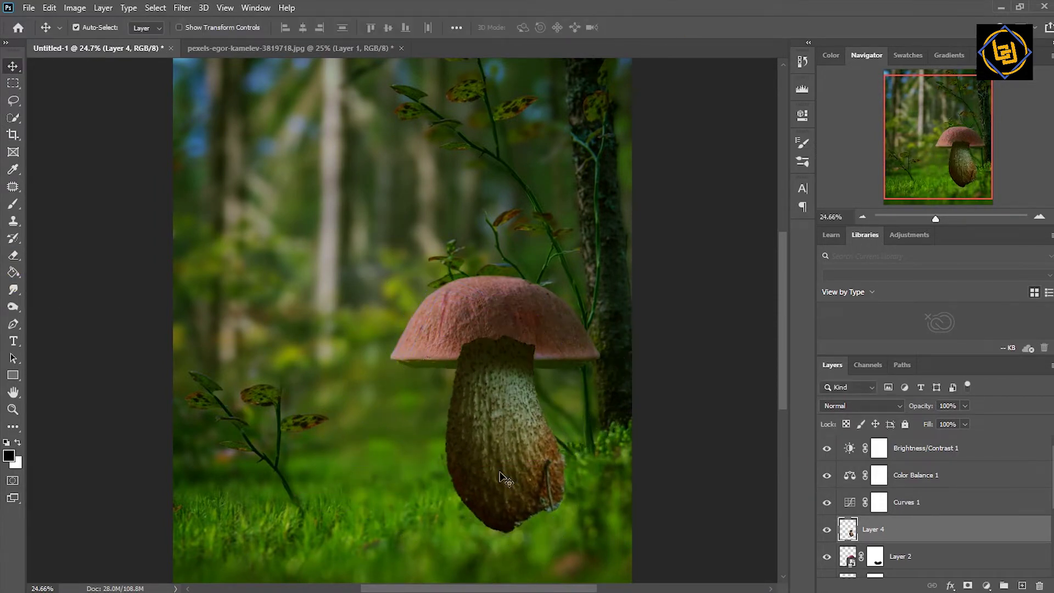
pyautogui.moveTo(508, 467); pyautogui.dragTo(507, 483)
# - Warp the stem, pulling its upper sides and lower half outward into a bulge
pyautogui.hotkey('ctrl', 't')
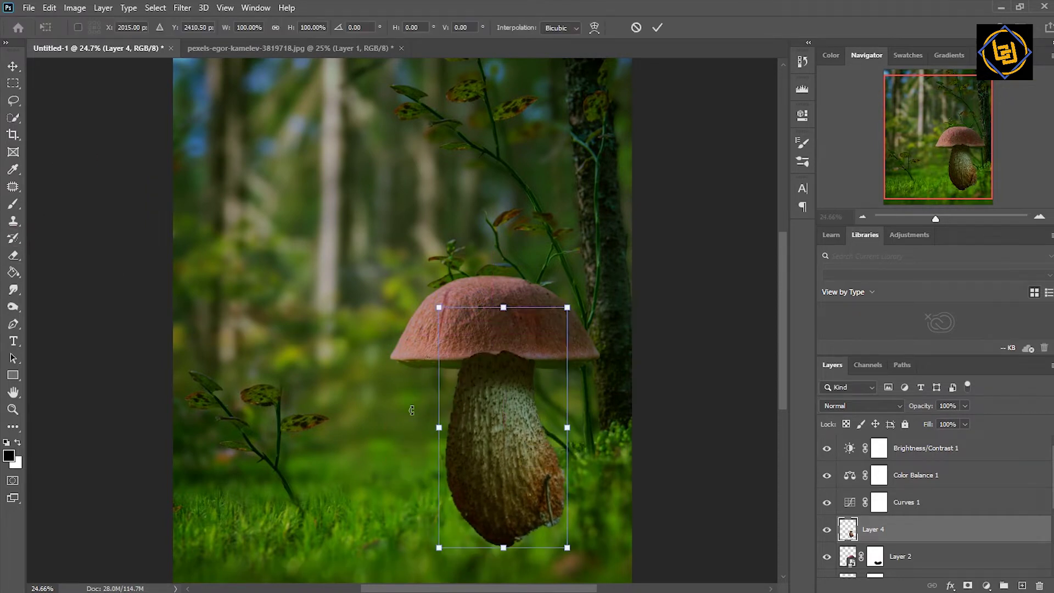
pyautogui.rightClick(543, 256)
pyautogui.click(576, 395)
pyautogui.moveTo(569, 388); pyautogui.dragTo(608, 388)
pyautogui.moveTo(439, 388); pyautogui.dragTo(381, 400)
pyautogui.moveTo(568, 548); pyautogui.dragTo(603, 540)
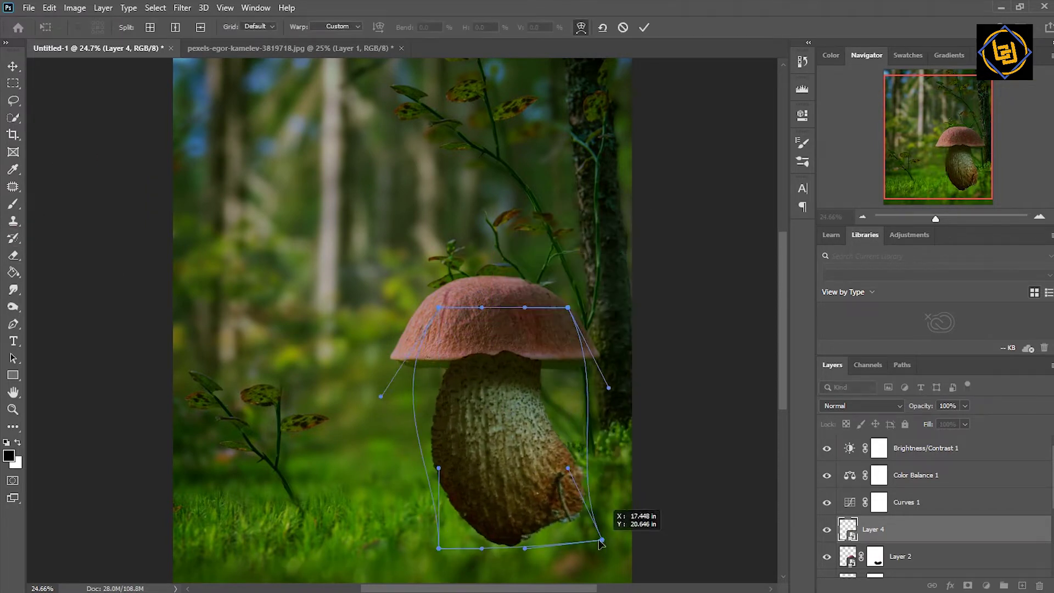
pyautogui.moveTo(440, 548); pyautogui.dragTo(402, 548)
pyautogui.moveTo(439, 468); pyautogui.dragTo(416, 475)
pyautogui.moveTo(382, 400)
pyautogui.mouseDown()
pyautogui.moveTo(362, 360)
pyautogui.moveTo(384, 368)
pyautogui.mouseUp()
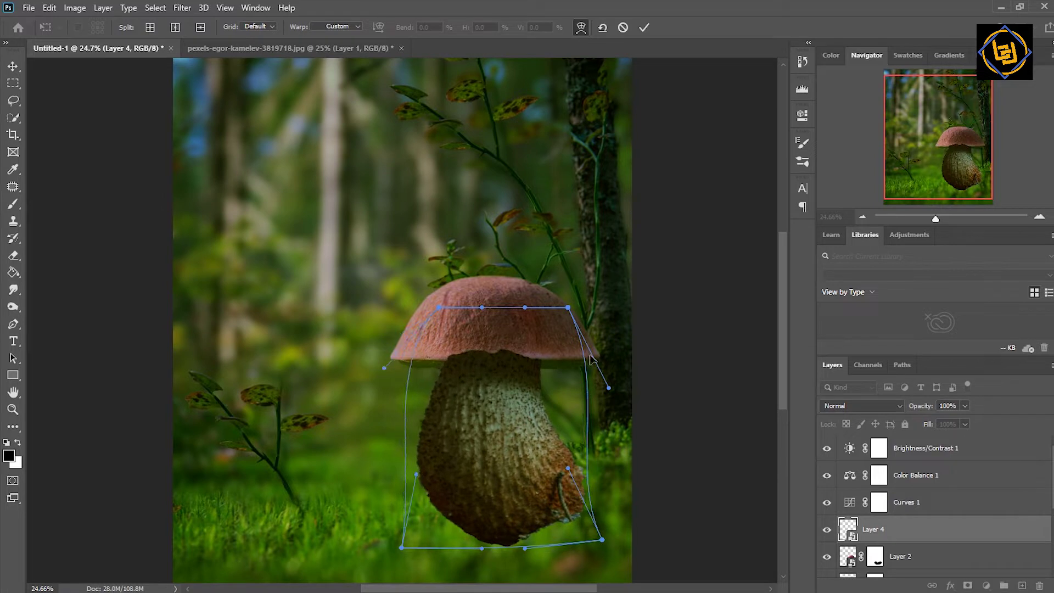
# - Reshape the warped stem's right side, top left and base wider
pyautogui.moveTo(530, 308); pyautogui.dragTo(544, 305)
pyautogui.moveTo(608, 388); pyautogui.dragTo(616, 388)
pyautogui.moveTo(603, 539); pyautogui.dragTo(575, 549)
pyautogui.moveTo(482, 548); pyautogui.dragTo(443, 529)
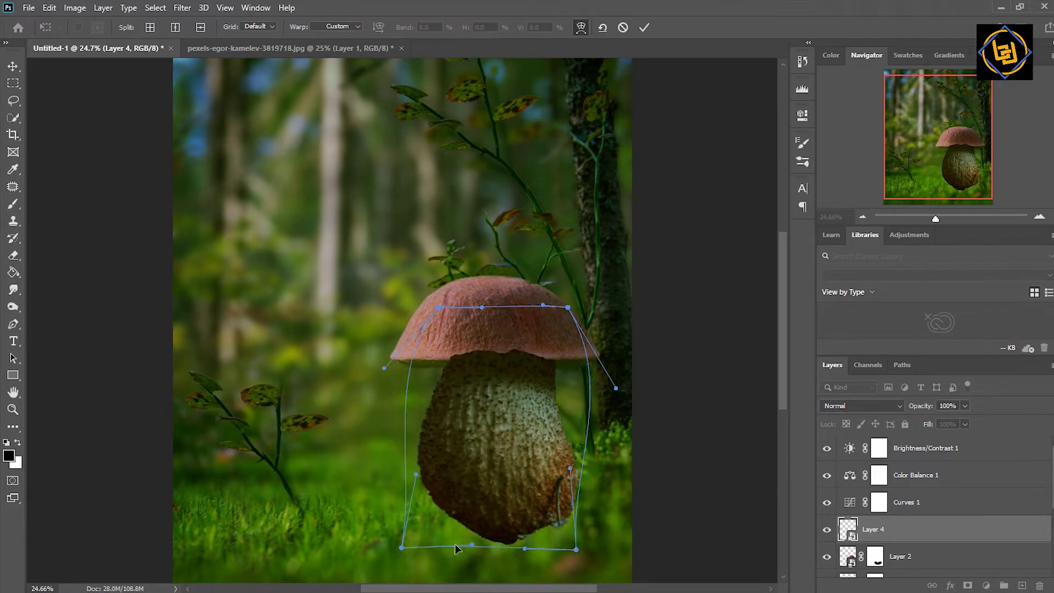
pyautogui.moveTo(575, 549); pyautogui.dragTo(562, 551)
pyautogui.moveTo(570, 469); pyautogui.dragTo(589, 504)
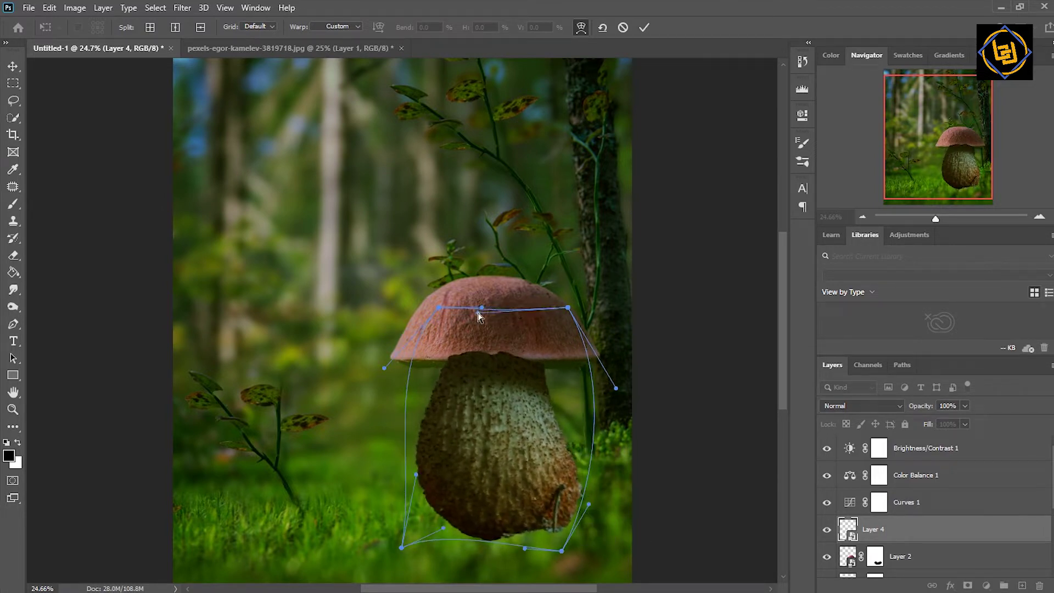
pyautogui.moveTo(439, 307); pyautogui.dragTo(409, 334)
# - Push the stem sides into a rounder belly, round the lower right edge, and commit
pyautogui.moveTo(616, 388); pyautogui.dragTo(652, 369)
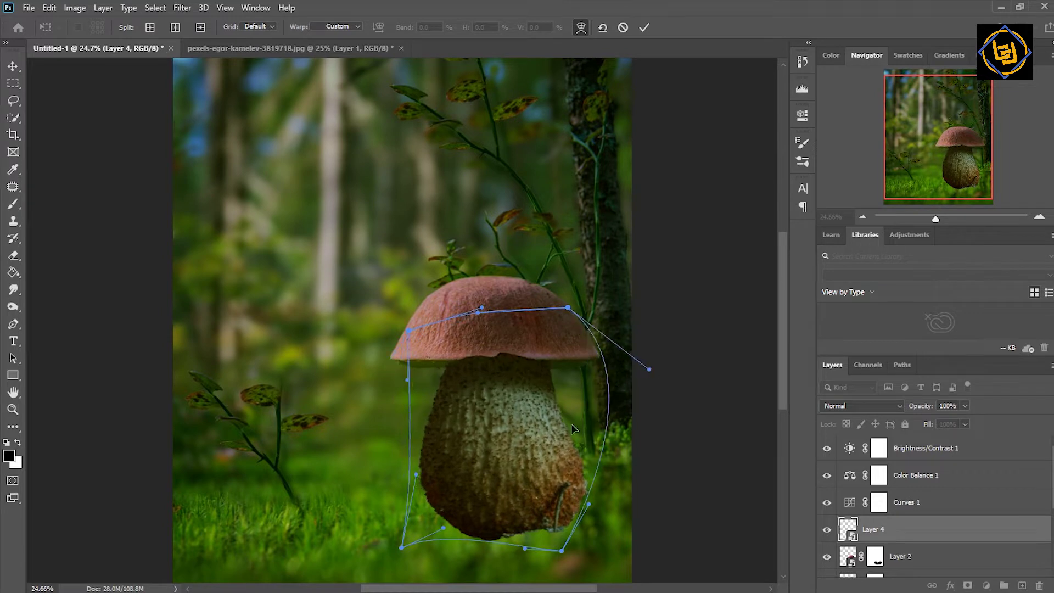
pyautogui.moveTo(384, 367); pyautogui.dragTo(372, 378)
pyautogui.moveTo(563, 552); pyautogui.dragTo(525, 562)
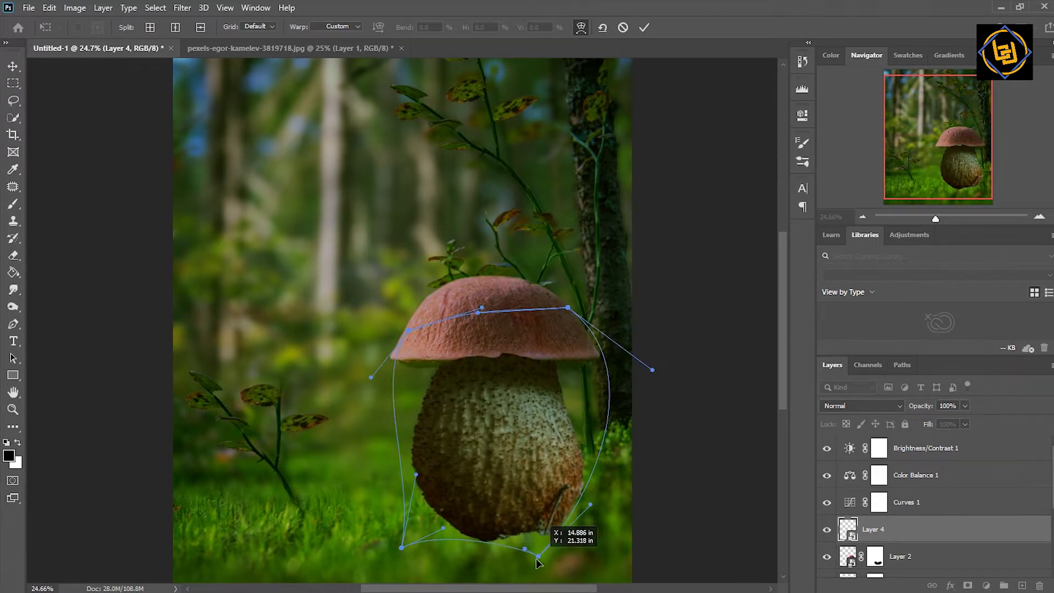
pyautogui.moveTo(554, 515); pyautogui.dragTo(610, 506)
pyautogui.click(644, 27)
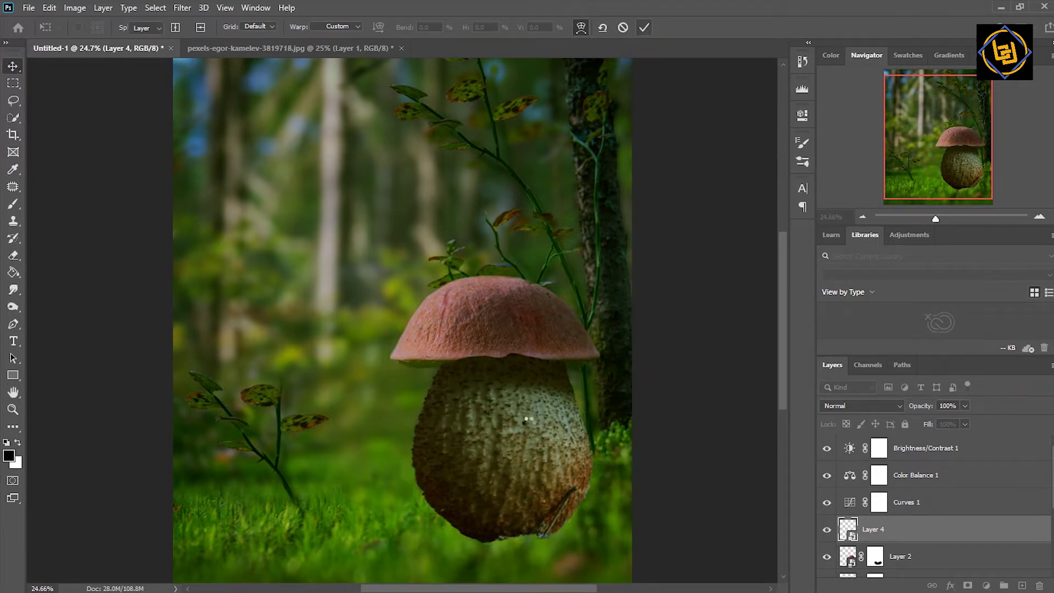
pyautogui.scroll(-3, 1050, 504)
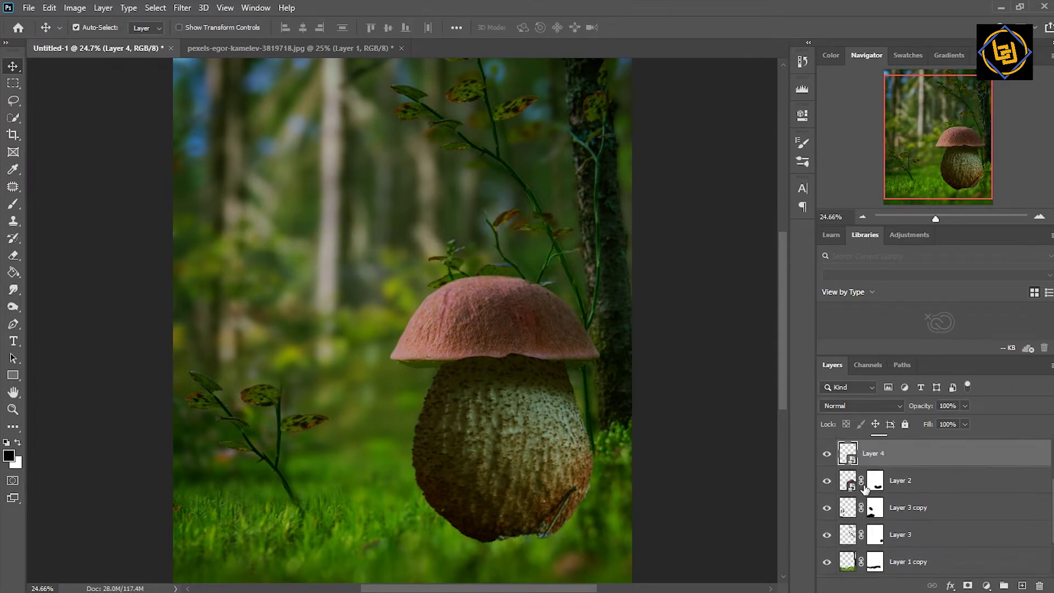
# - Stretch the Layer 2 cap horizontally to about 121% and settle the stem beneath it
pyautogui.click(900, 481)
pyautogui.hotkey('ctrl', 't')
pyautogui.moveTo(600, 393); pyautogui.dragTo(619, 392)
pyautogui.moveTo(387, 392); pyautogui.dragTo(366, 393)
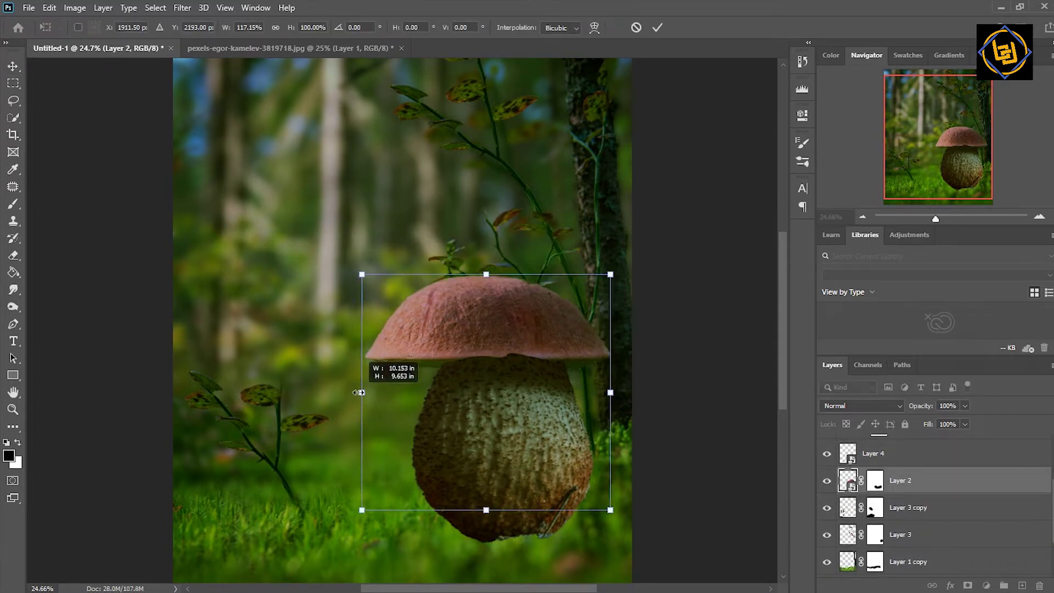
pyautogui.moveTo(547, 440); pyautogui.dragTo(536, 436)
pyautogui.press('Return')
# - Target the layer mask with the Brush and zoom to about 50% on the mushroom
pyautogui.click(873, 453)
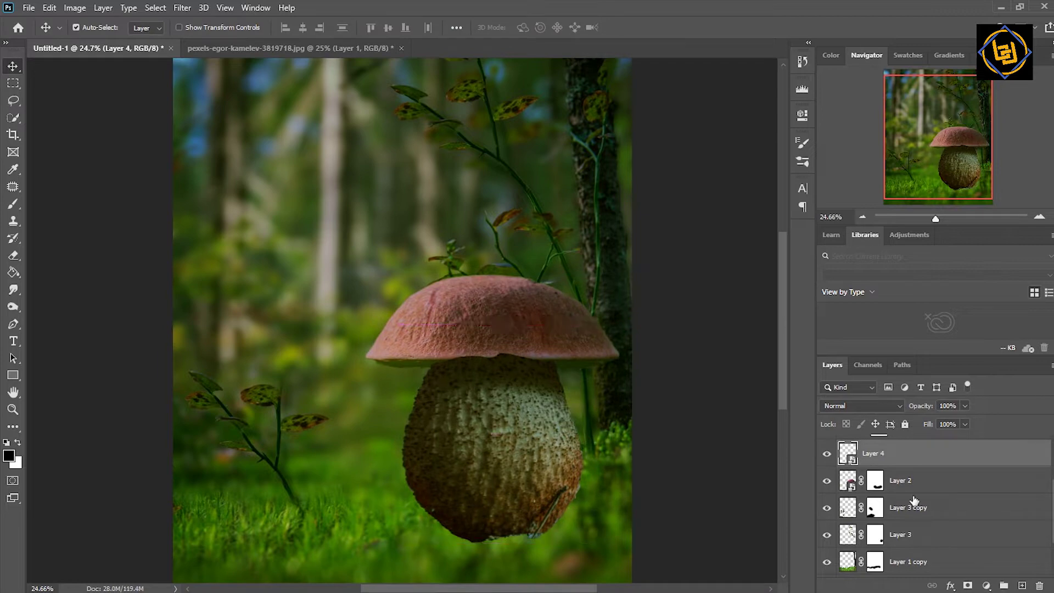
pyautogui.press('b')
pyautogui.click(877, 481)
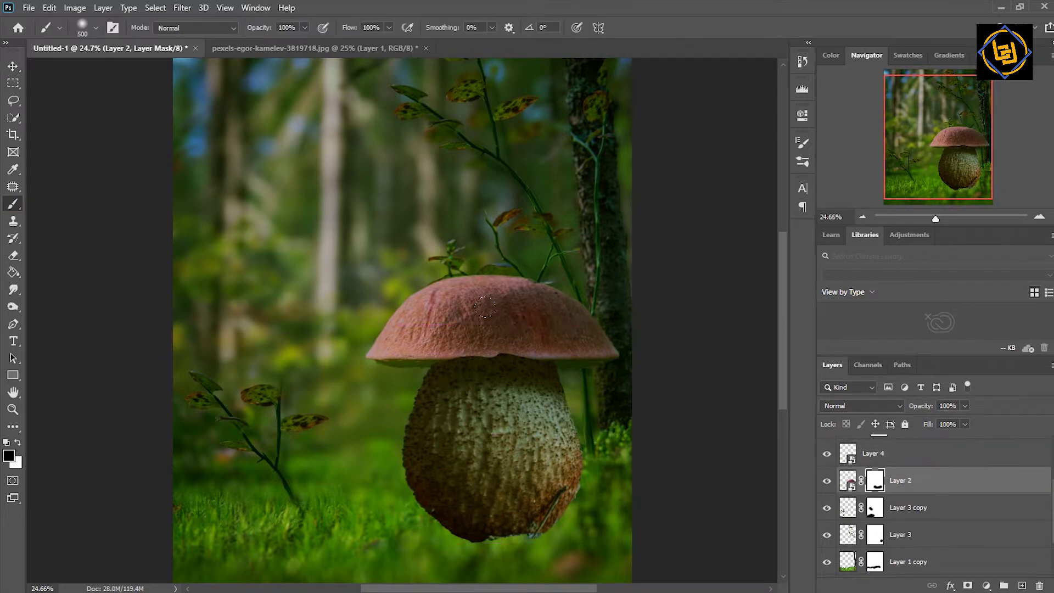
pyautogui.moveTo(939, 223); pyautogui.dragTo(943, 222)
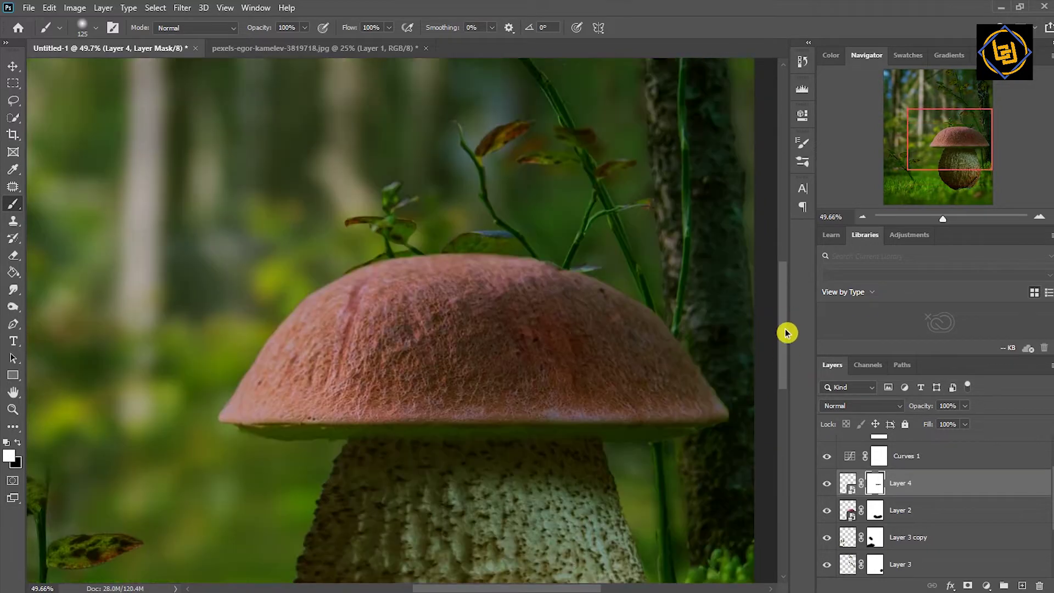
# - Stretch the Layer 2 cap taller from the top, then set up a white brush
pyautogui.click(901, 510)
pyautogui.hotkey('ctrl', 't')
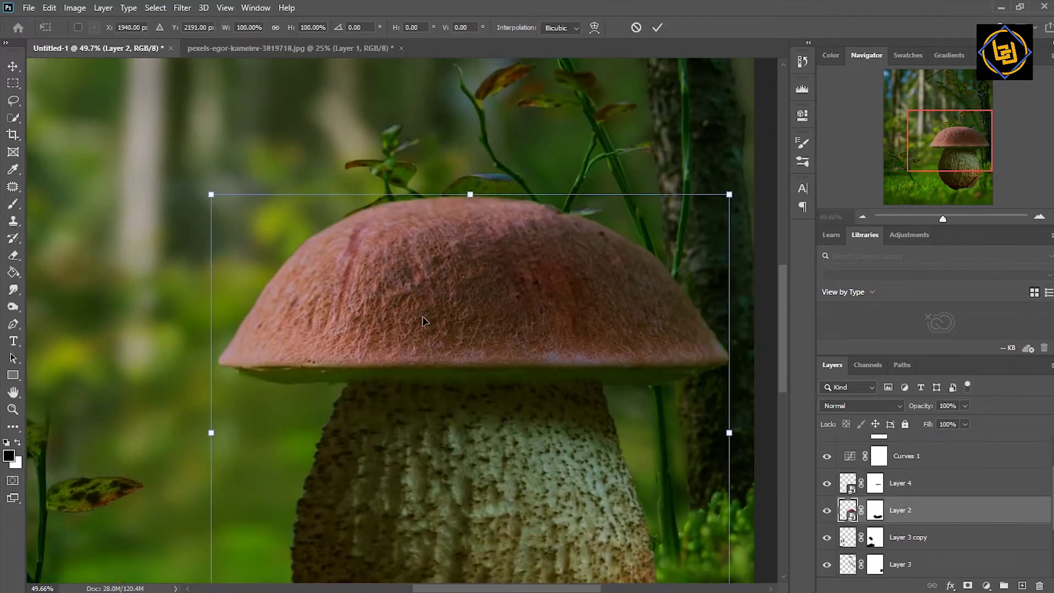
pyautogui.moveTo(471, 185); pyautogui.dragTo(471, 172)
pyautogui.scroll(-5, 471, 171)
pyautogui.moveTo(470, 513); pyautogui.dragTo(482, 511)
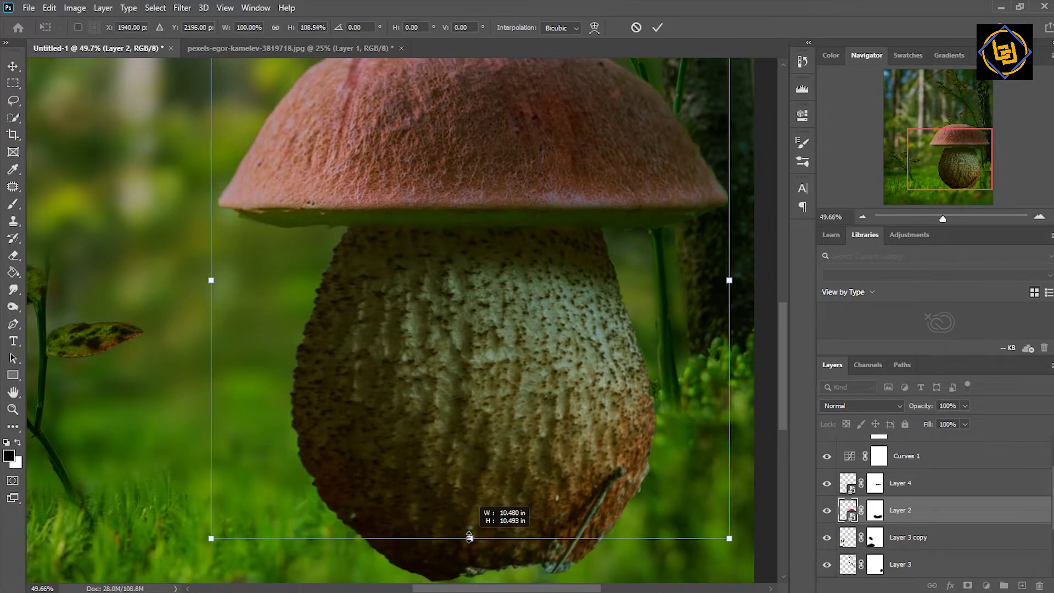
pyautogui.scroll(5, 773, 327)
pyautogui.scroll(-3, 774, 328)
pyautogui.press('Return')
pyautogui.press('b')
pyautogui.hotkey('alt', ']')
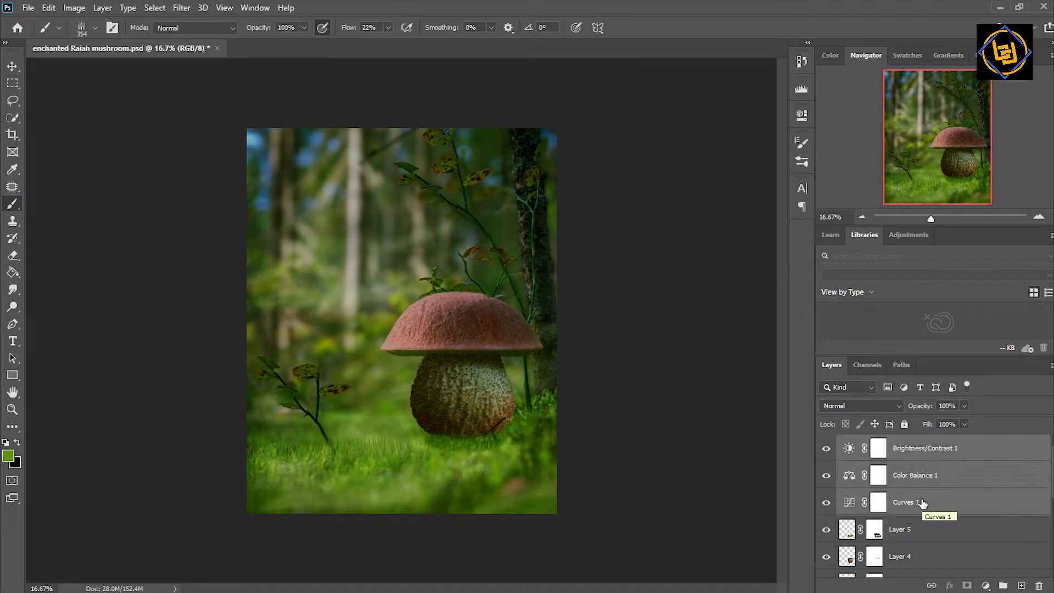
# - Duplicate the three adjustment layers below Layer 3 and group them as BG
pyautogui.hotkey('ctrl', 'j')
pyautogui.moveTo(923, 503); pyautogui.dragTo(938, 545)
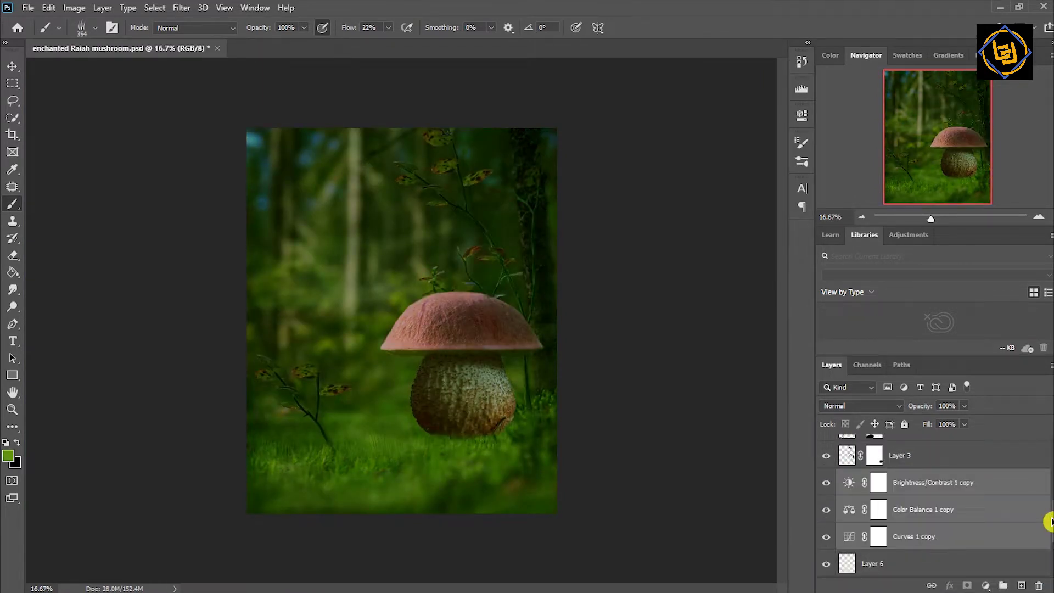
pyautogui.moveTo(1050, 521); pyautogui.dragTo(1049, 503)
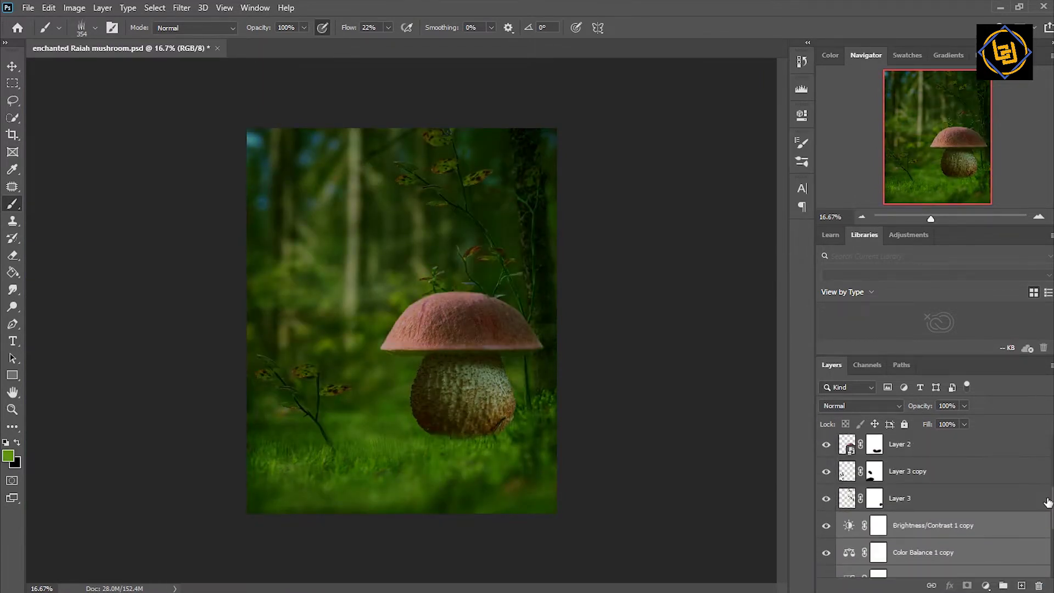
pyautogui.hotkey('ctrl', 'g')
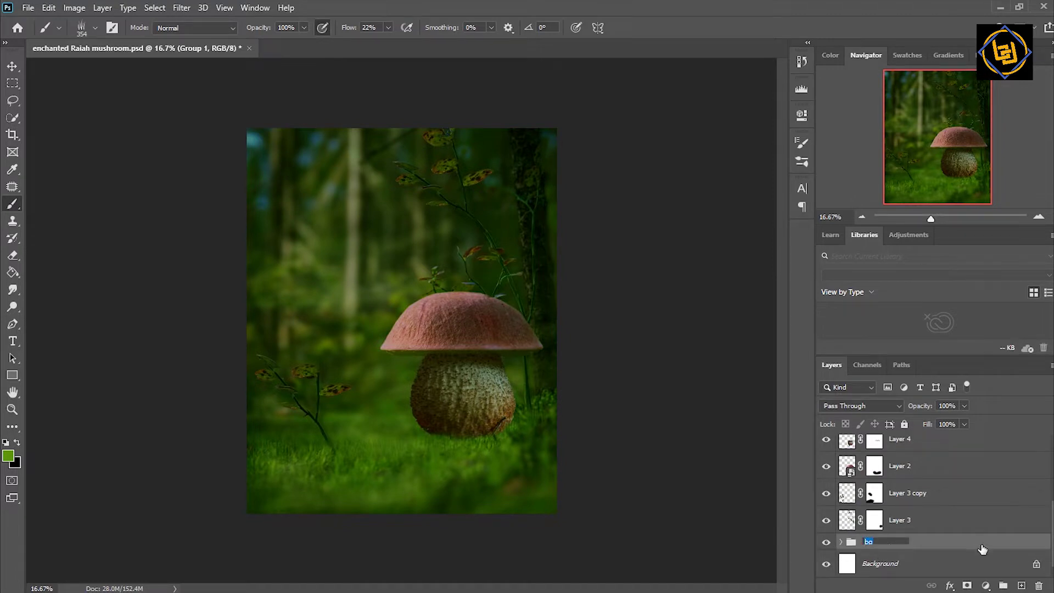
pyautogui.click(983, 563)
# - Commit a transform on Layer 4 and rename Group 1 to Mushroom
pyautogui.click(933, 466)
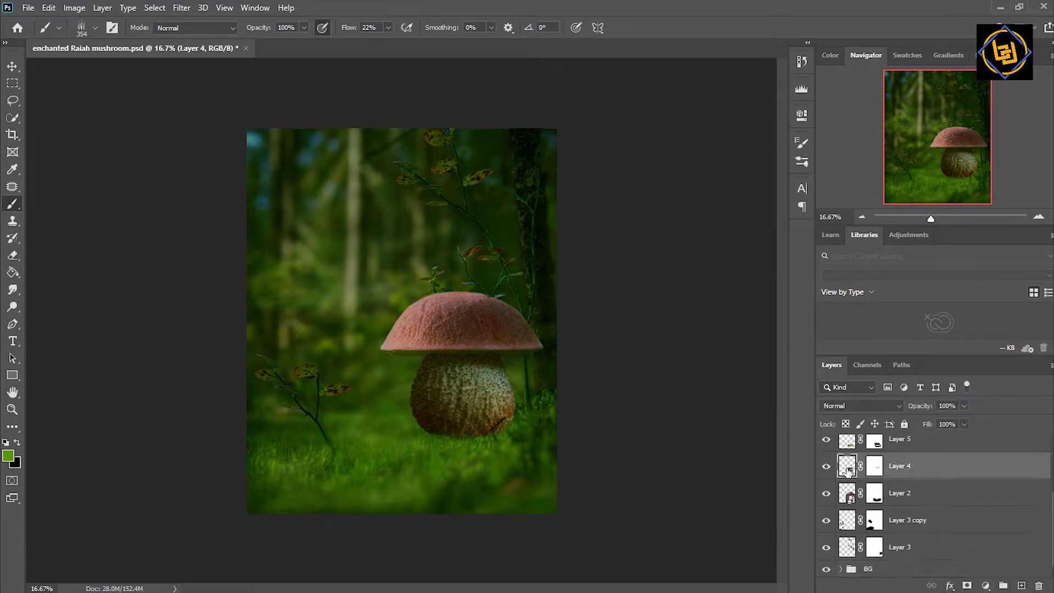
pyautogui.hotkey('ctrl', 't')
pyautogui.press('Return')
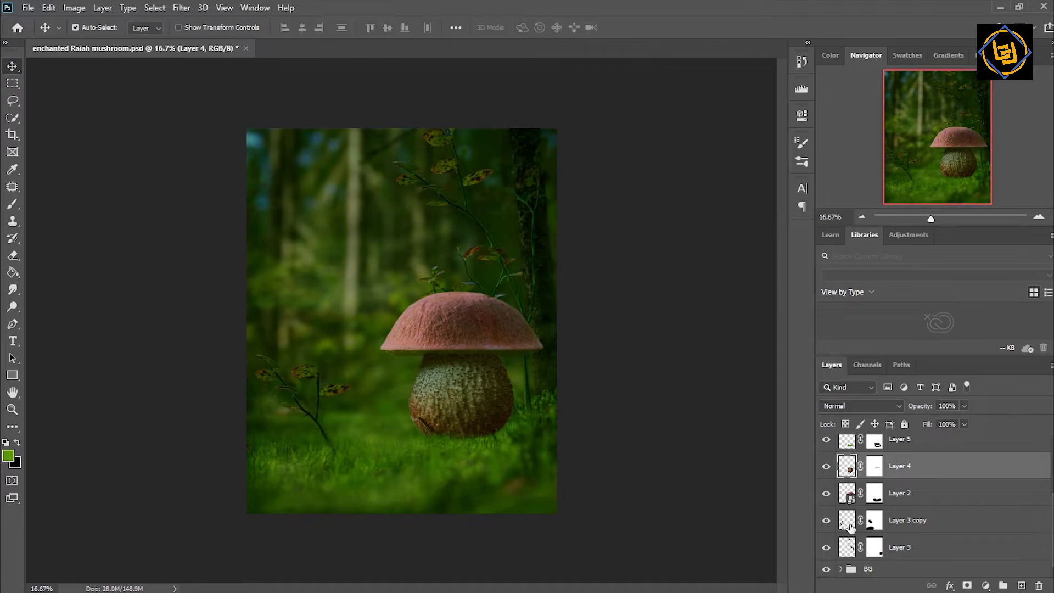
pyautogui.moveTo(1045, 527); pyautogui.dragTo(1048, 514)
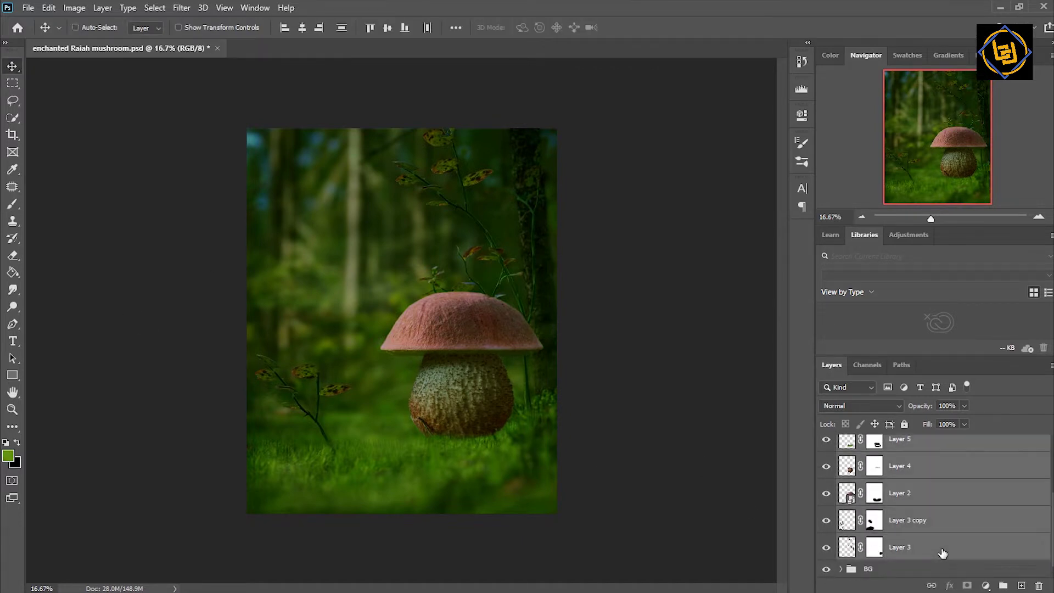
pyautogui.doubleClick(876, 442)
# - Lower Curves 1's input from 143 to 140 and collapse the Mushroom group
pyautogui.click(866, 480)
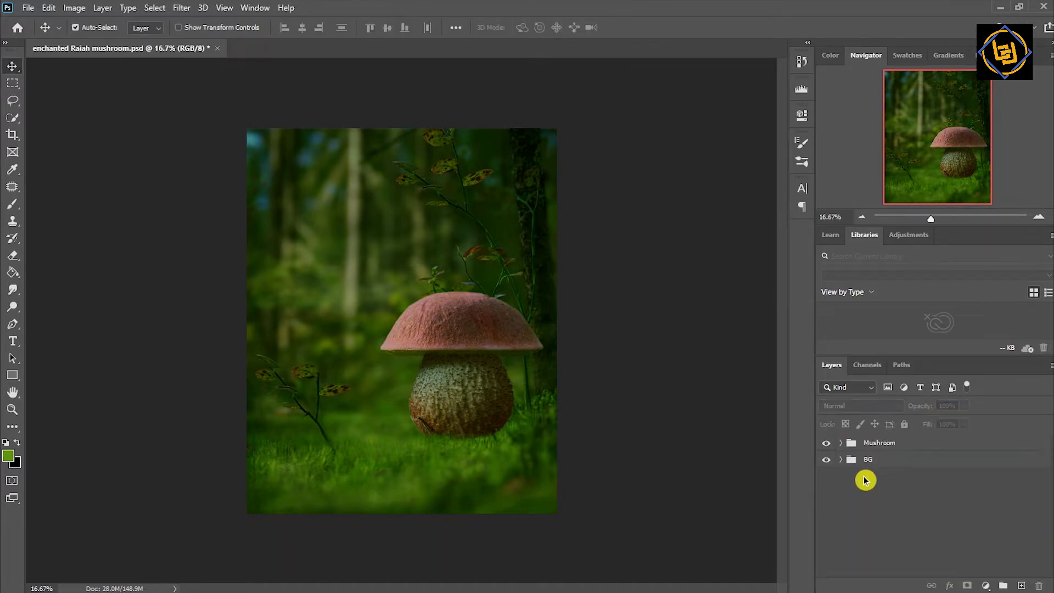
pyautogui.scroll(-2, 742, 262)
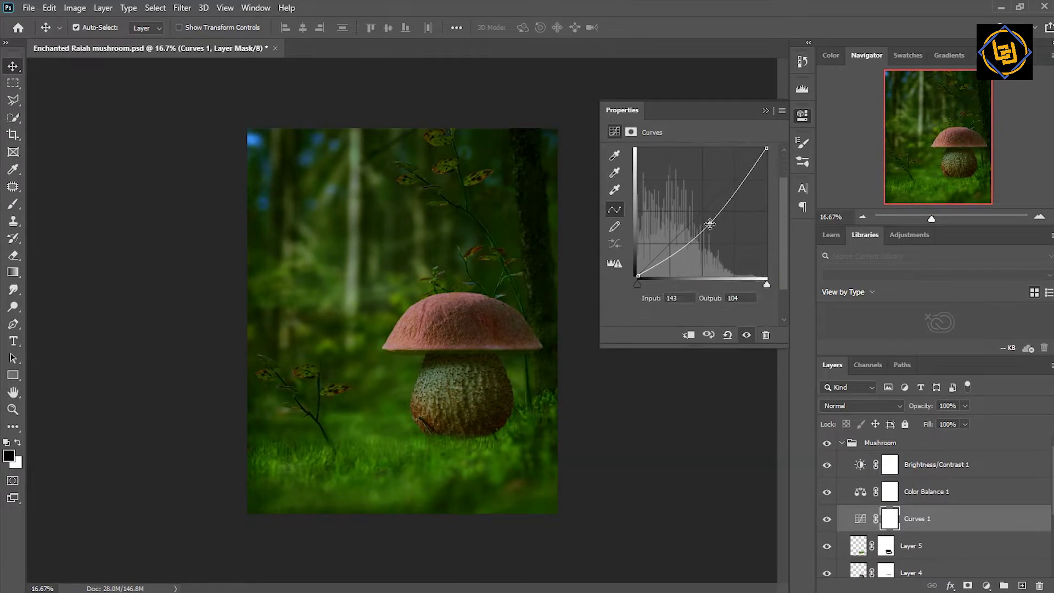
pyautogui.write('140')
pyautogui.click(849, 443)
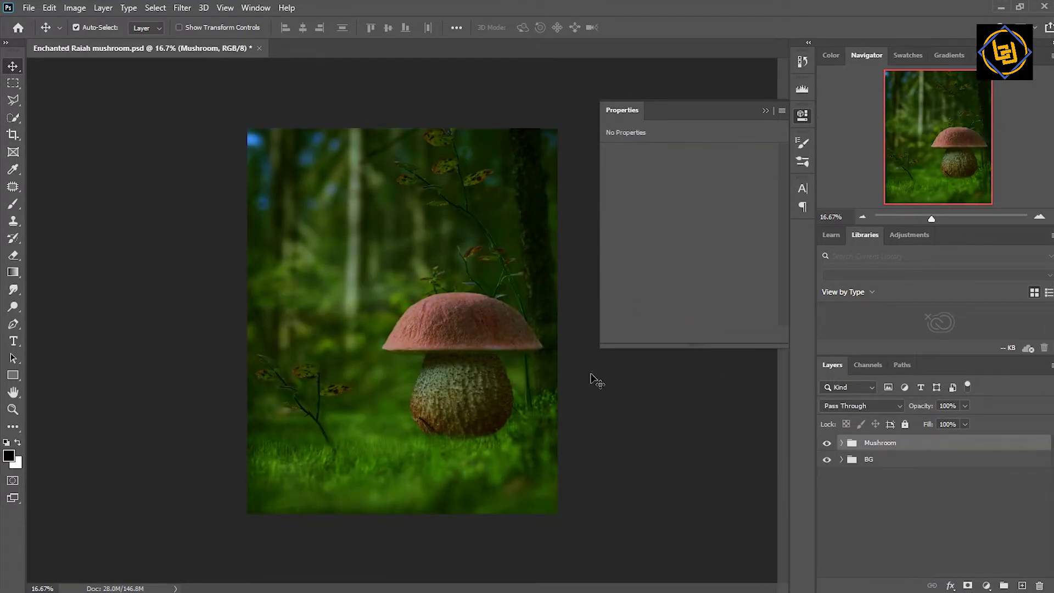
# - Open the grass patch PNG and drag its layer into the mushroom composite
pyautogui.click(28, 8)
pyautogui.click(33, 34)
pyautogui.doubleClick(193, 126)
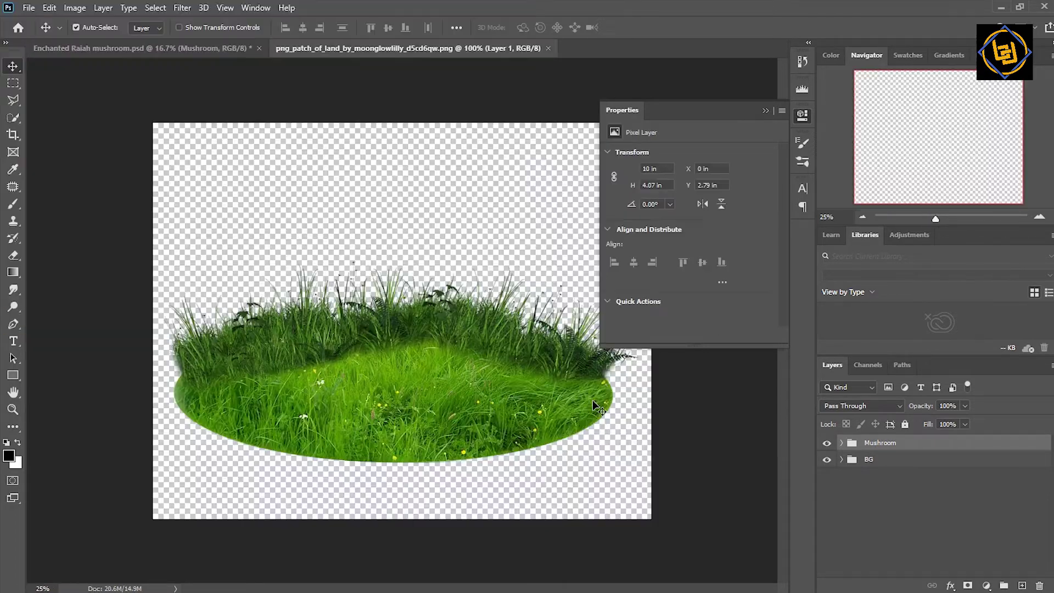
pyautogui.click(28, 8)
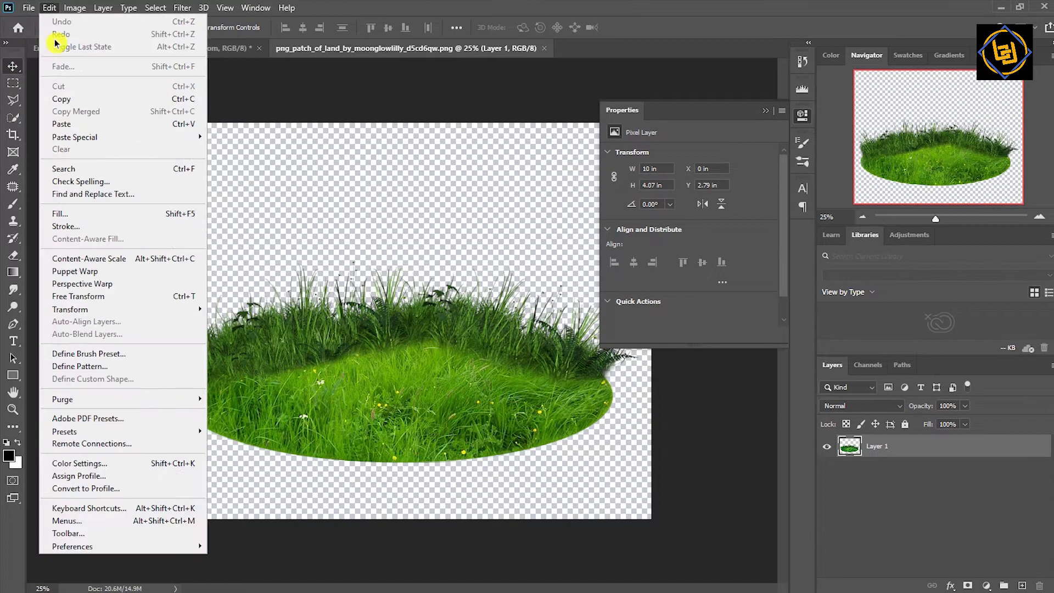
pyautogui.click(164, 50)
pyautogui.moveTo(163, 50)
pyautogui.mouseDown()
pyautogui.moveTo(390, 483)
pyautogui.moveTo(403, 468)
pyautogui.mouseUp()
# - Warp the grass, stretching its left and right edges outward and flattening its top
pyautogui.hotkey('ctrl', 't')
pyautogui.rightClick(409, 448)
pyautogui.click(501, 309)
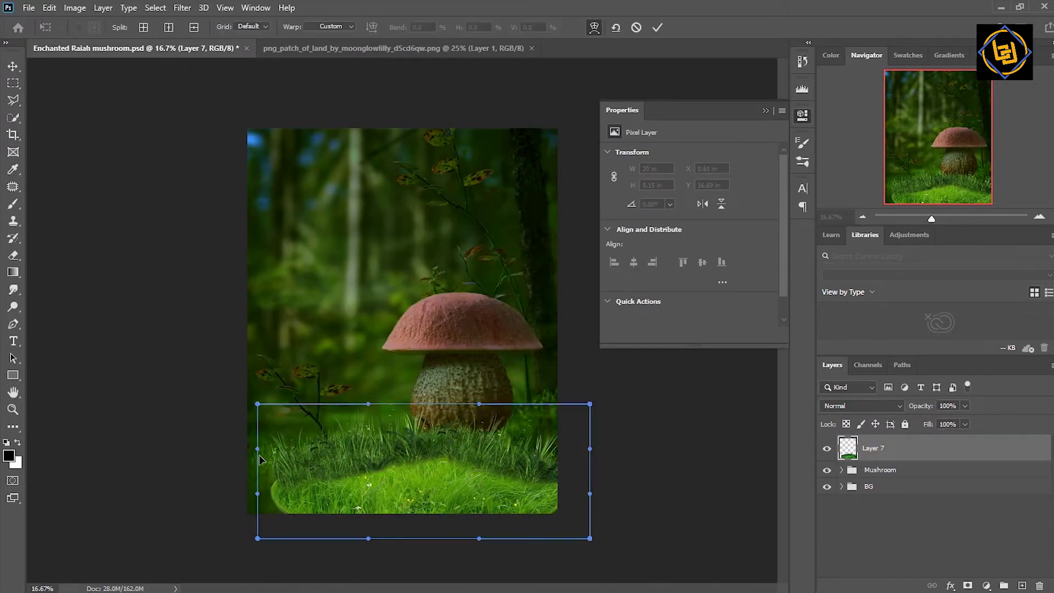
pyautogui.moveTo(257, 472); pyautogui.dragTo(223, 473)
pyautogui.moveTo(590, 472); pyautogui.dragTo(639, 471)
pyautogui.moveTo(479, 405); pyautogui.dragTo(476, 423)
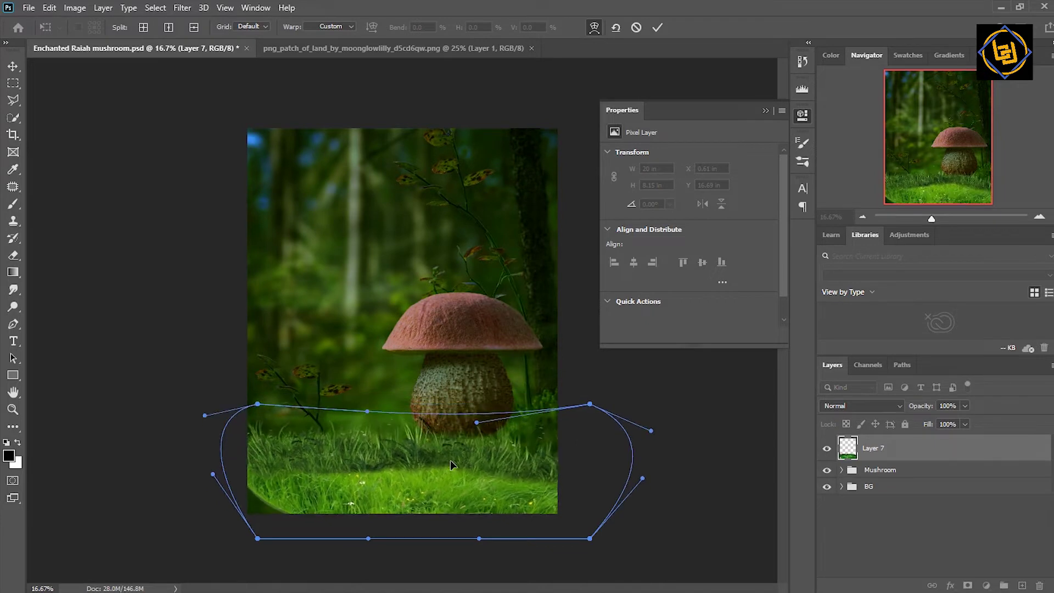
pyautogui.moveTo(543, 473); pyautogui.dragTo(582, 451)
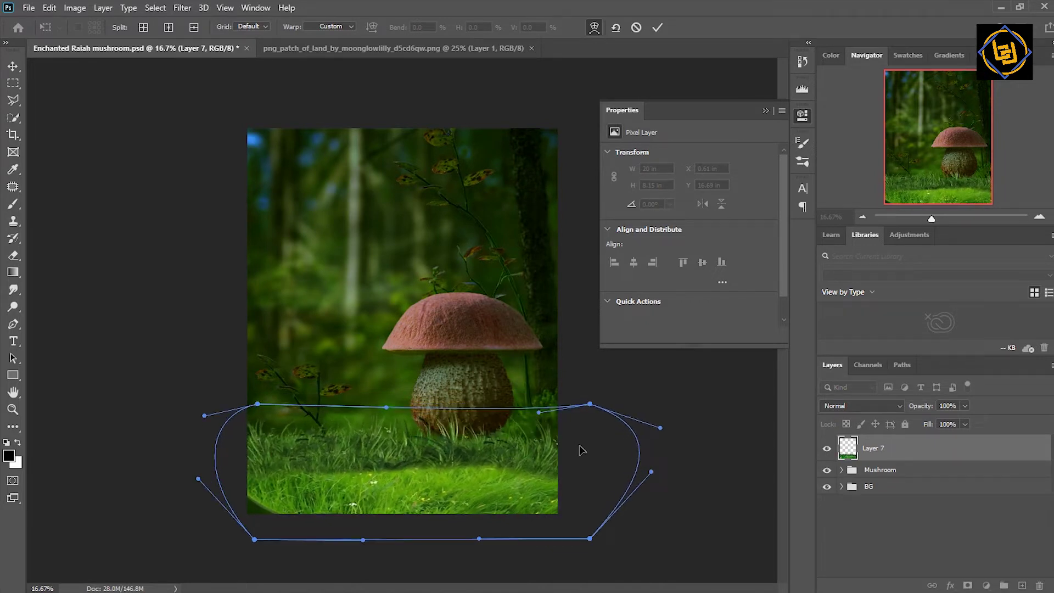
pyautogui.press('Return')
# - Reposition the grass patch and re-warp it with an upward-curving top edge
pyautogui.hotkey('ctrl', 't')
pyautogui.moveTo(489, 476); pyautogui.dragTo(479, 473)
pyautogui.rightClick(455, 412)
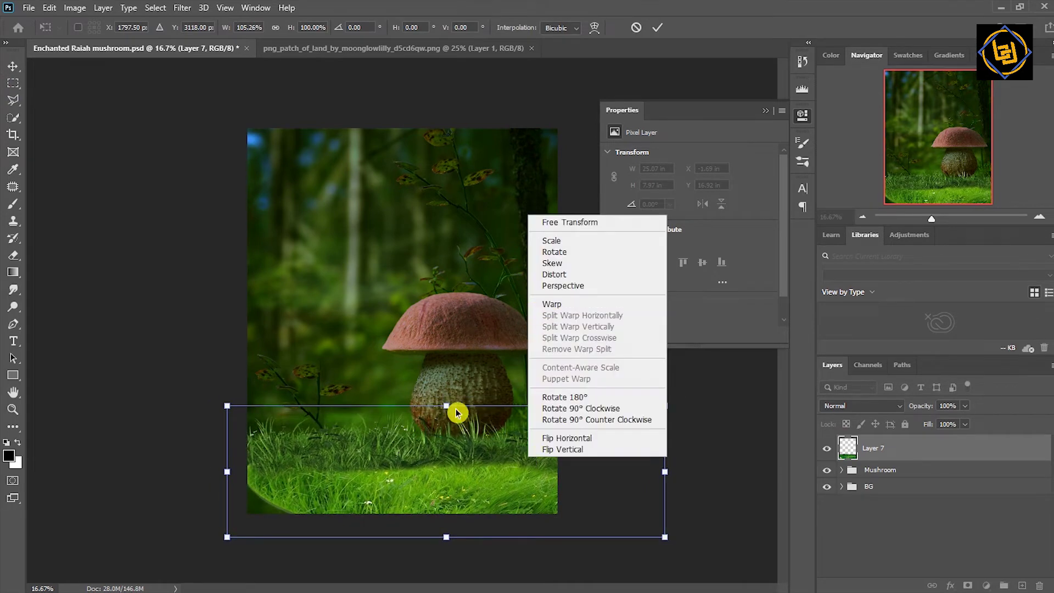
pyautogui.moveTo(446, 406); pyautogui.dragTo(447, 415)
pyautogui.moveTo(451, 529); pyautogui.dragTo(447, 513)
pyautogui.moveTo(446, 414)
pyautogui.mouseDown()
pyautogui.moveTo(447, 405)
pyautogui.moveTo(444, 439)
pyautogui.mouseUp()
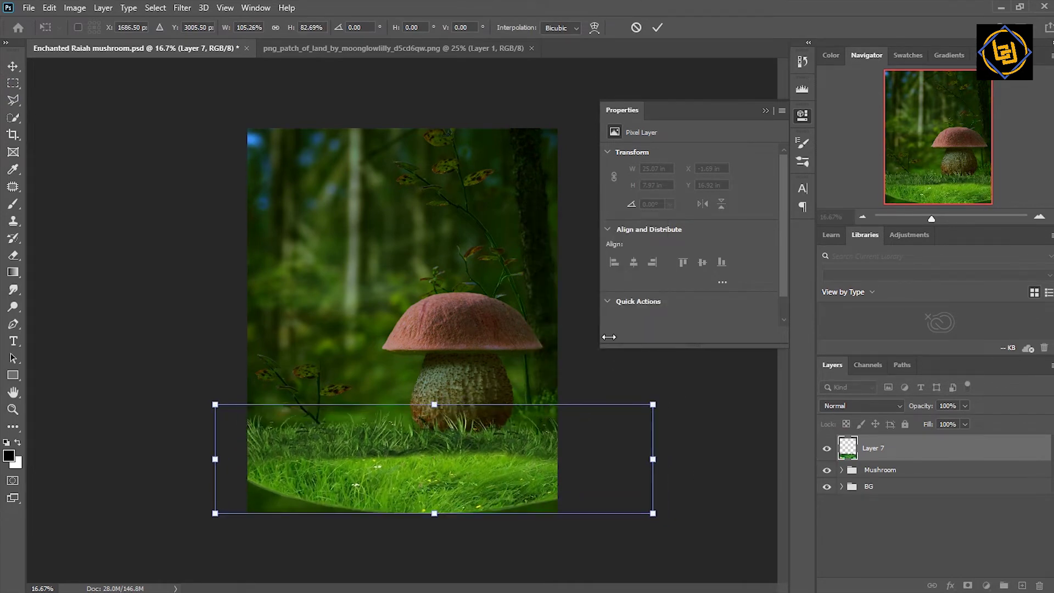
pyautogui.rightClick(450, 461)
pyautogui.click(477, 307)
pyautogui.moveTo(215, 405); pyautogui.dragTo(219, 391)
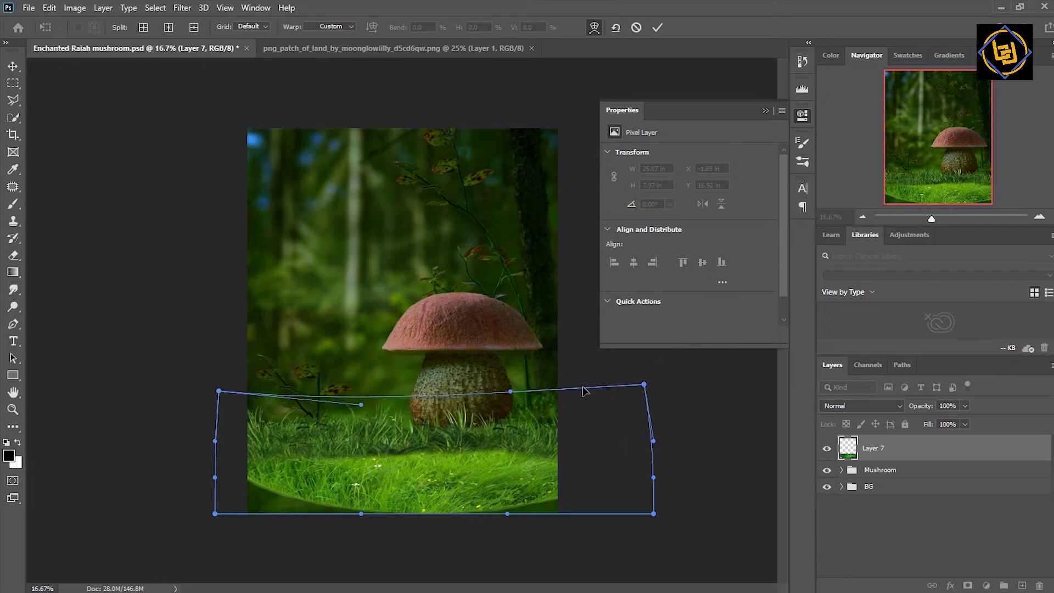
pyautogui.moveTo(653, 405); pyautogui.dragTo(644, 385)
pyautogui.click(657, 27)
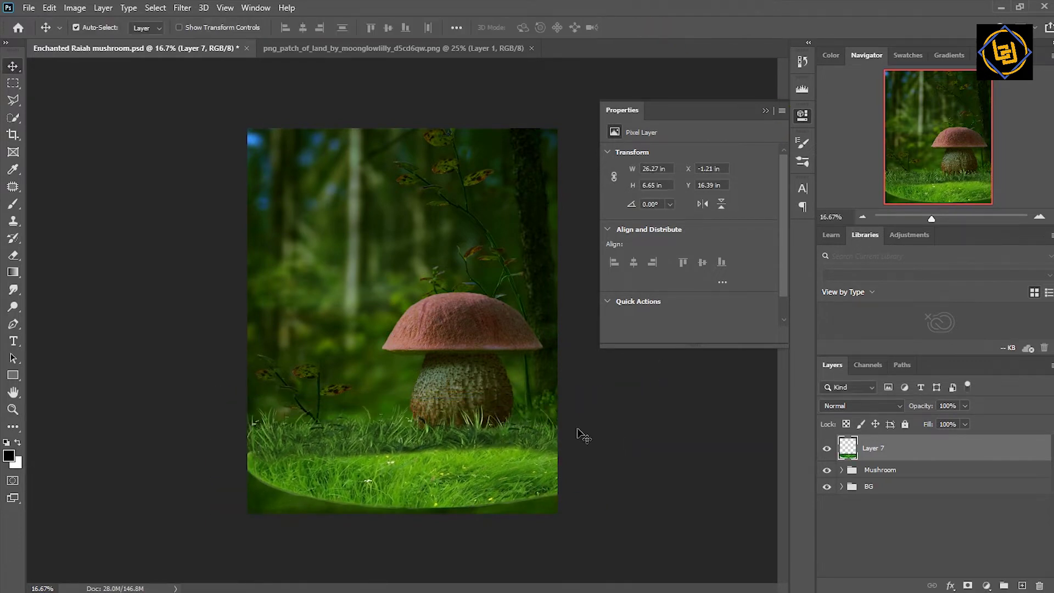
# - Add a layer mask to Layer 7 and paint out the bright grass bottom with a soft brush
pyautogui.click(13, 203)
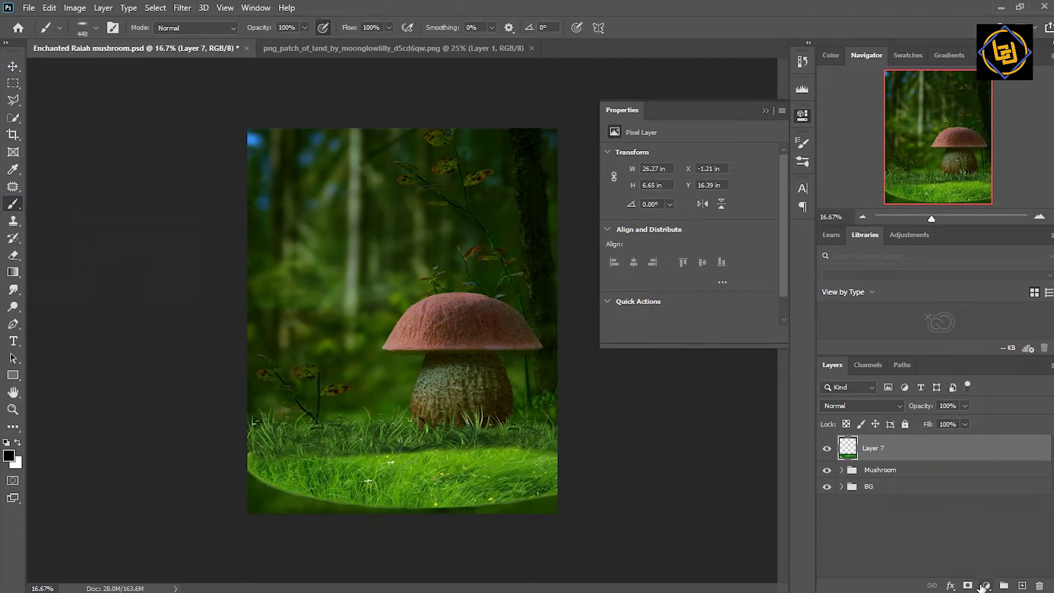
pyautogui.click(968, 586)
pyautogui.rightClick(429, 379)
pyautogui.moveTo(357, 466)
pyautogui.mouseDown()
pyautogui.moveTo(313, 466)
pyautogui.moveTo(552, 483)
pyautogui.moveTo(324, 500)
pyautogui.mouseUp()
# - Rotate the grass slightly and warp its corners and edges to blend with the ground
pyautogui.press('v')
pyautogui.hotkey('ctrl', 't')
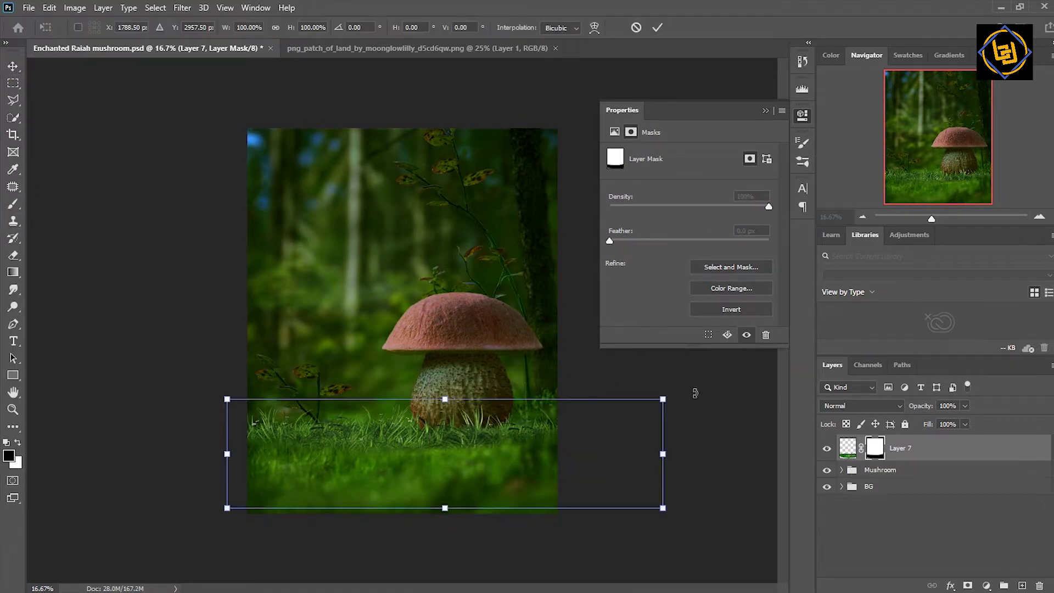
pyautogui.moveTo(695, 393); pyautogui.dragTo(608, 425)
pyautogui.rightClick(450, 192)
pyautogui.click(473, 280)
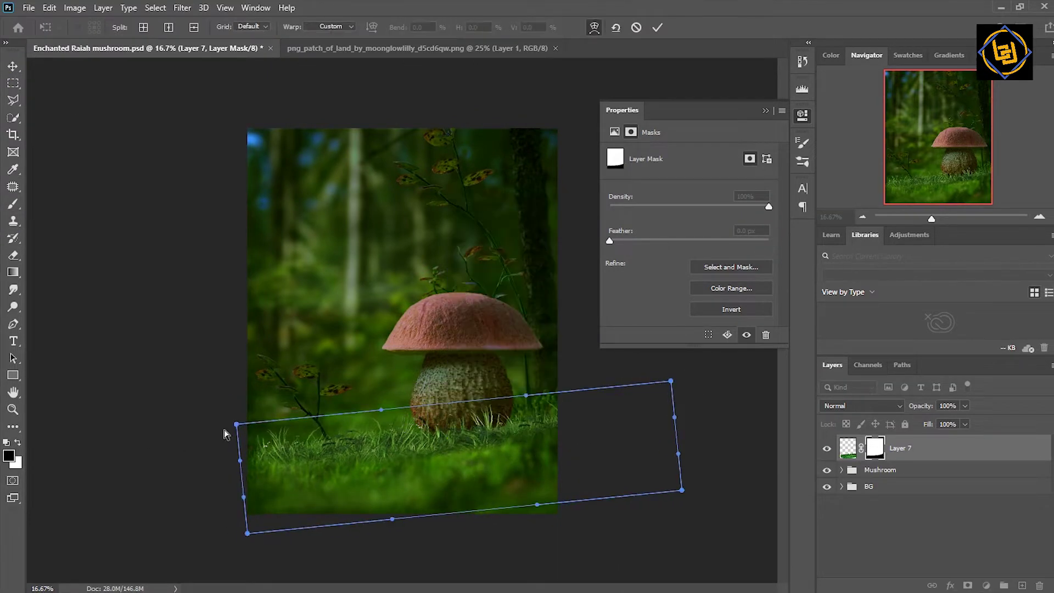
pyautogui.moveTo(236, 424); pyautogui.dragTo(240, 399)
pyautogui.moveTo(670, 381); pyautogui.dragTo(655, 361)
pyautogui.moveTo(379, 388); pyautogui.dragTo(385, 407)
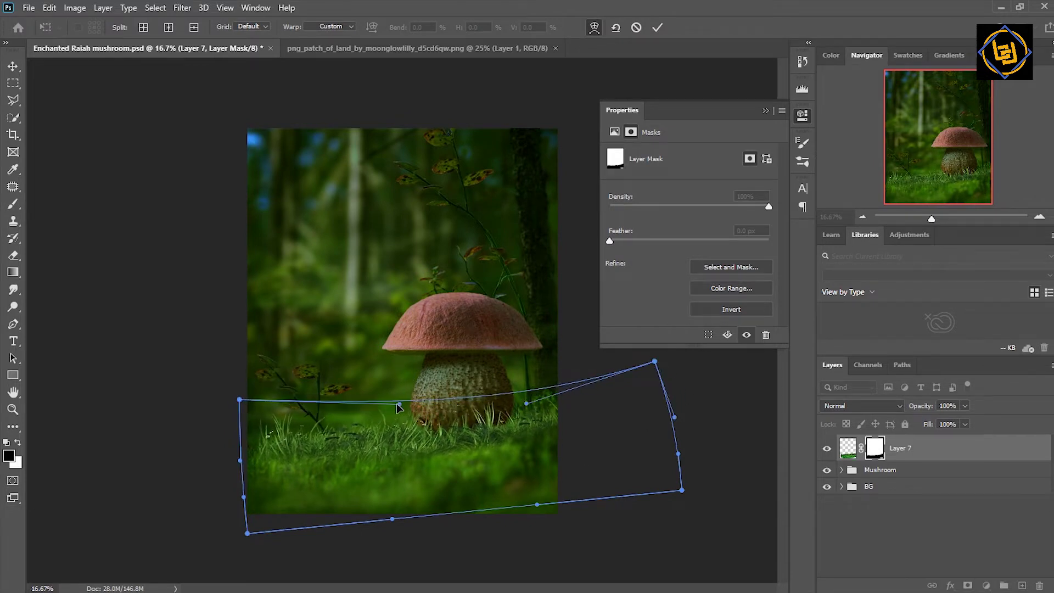
pyautogui.moveTo(537, 504)
pyautogui.mouseDown()
pyautogui.moveTo(558, 523)
pyautogui.moveTo(381, 572)
pyautogui.mouseUp()
pyautogui.press('Return')
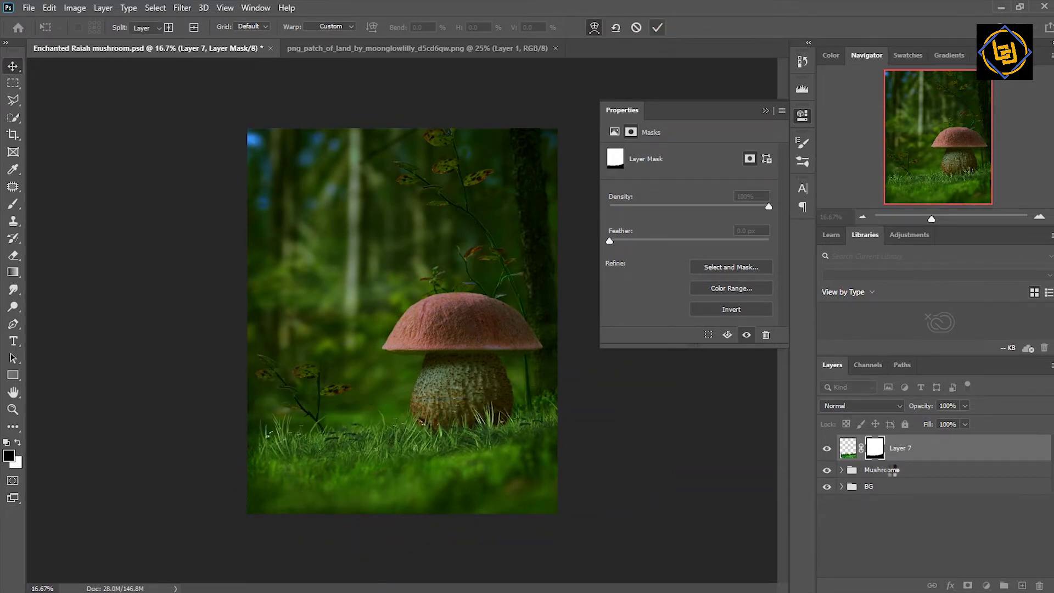
pyautogui.press('b')
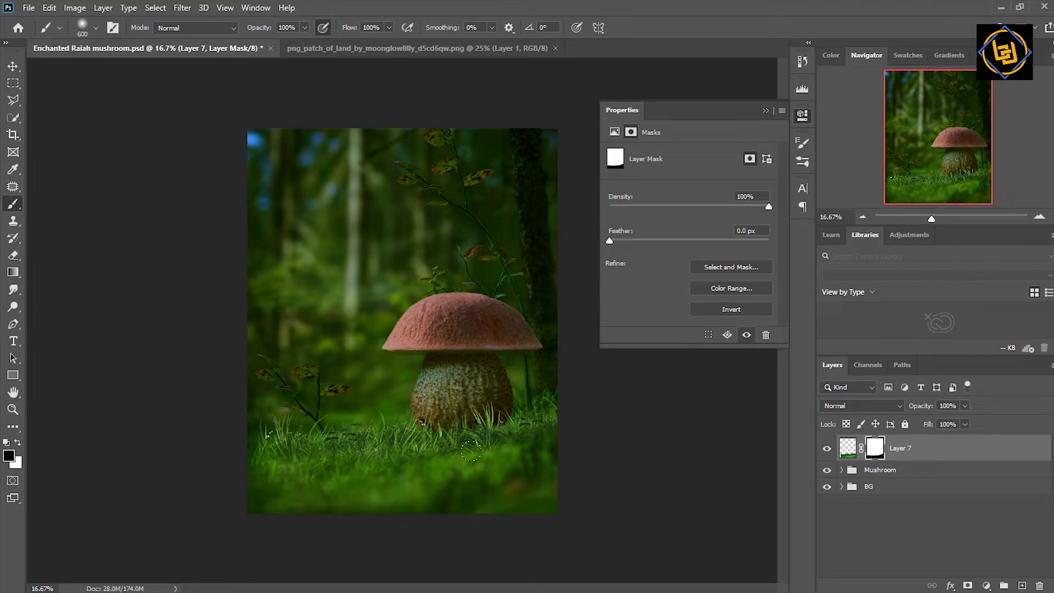
# - Open the child photo from Downloads
pyautogui.click(28, 7)
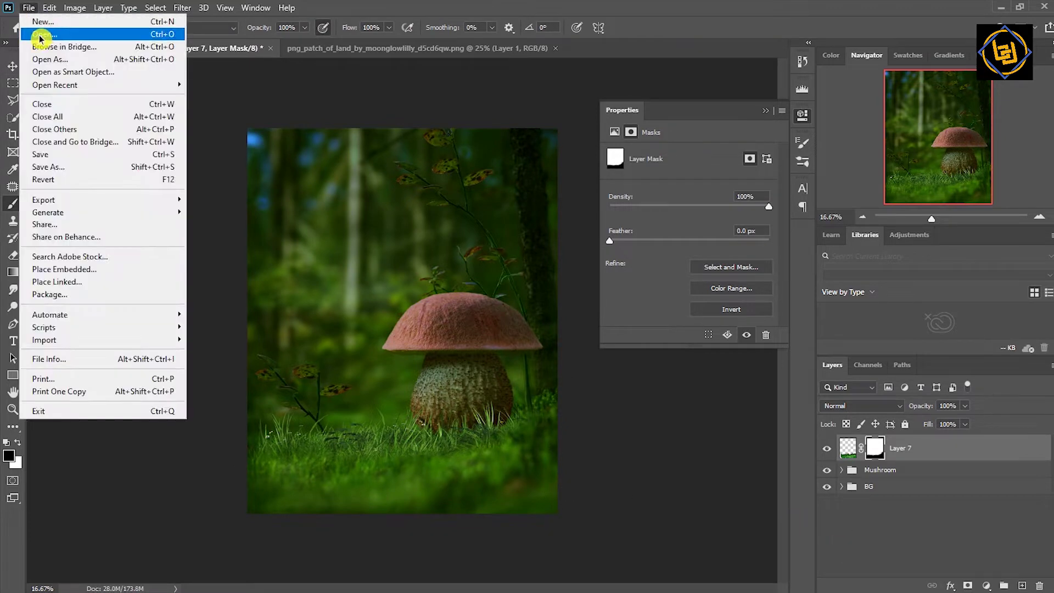
pyautogui.click(33, 27)
pyautogui.click(258, 123)
pyautogui.click(429, 312)
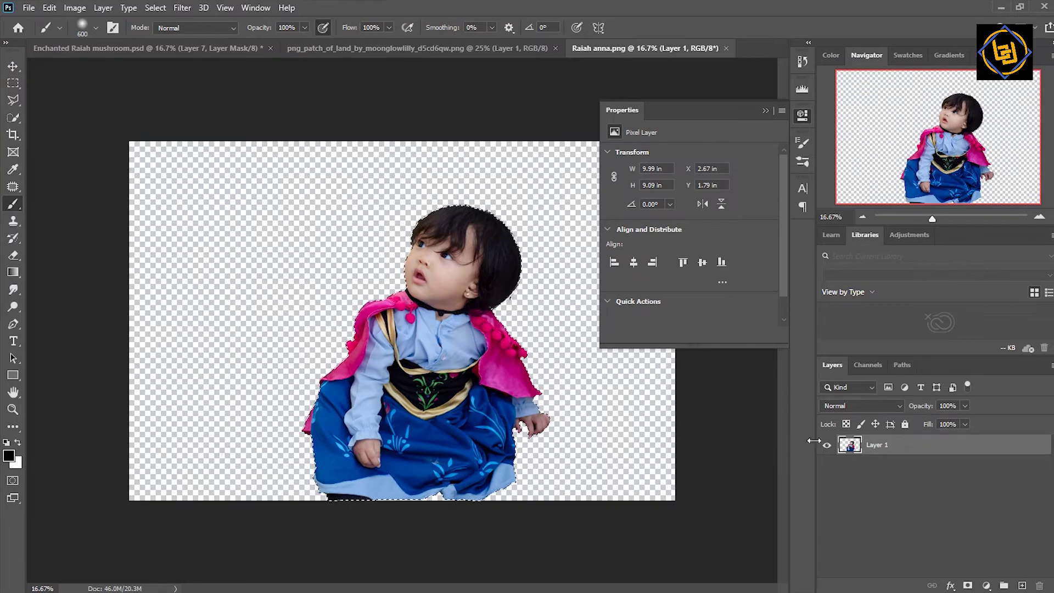
# - Copy the child photo into the mushroom composite and convert it to a smart object
pyautogui.click(49, 8)
pyautogui.click(60, 95)
pyautogui.click(142, 48)
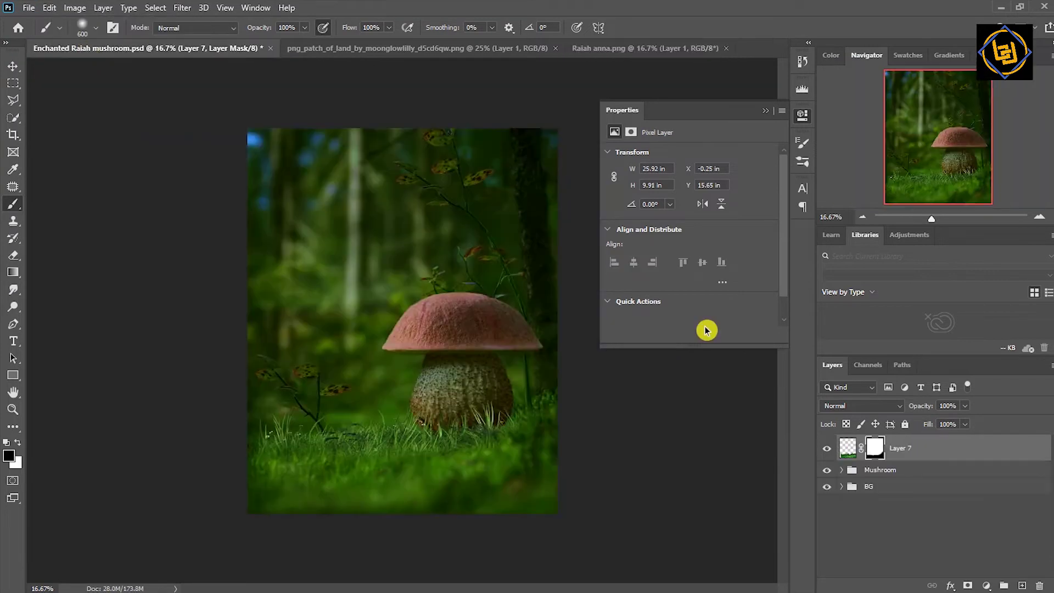
pyautogui.click(49, 7)
pyautogui.click(60, 113)
pyautogui.rightClick(889, 475)
pyautogui.click(789, 219)
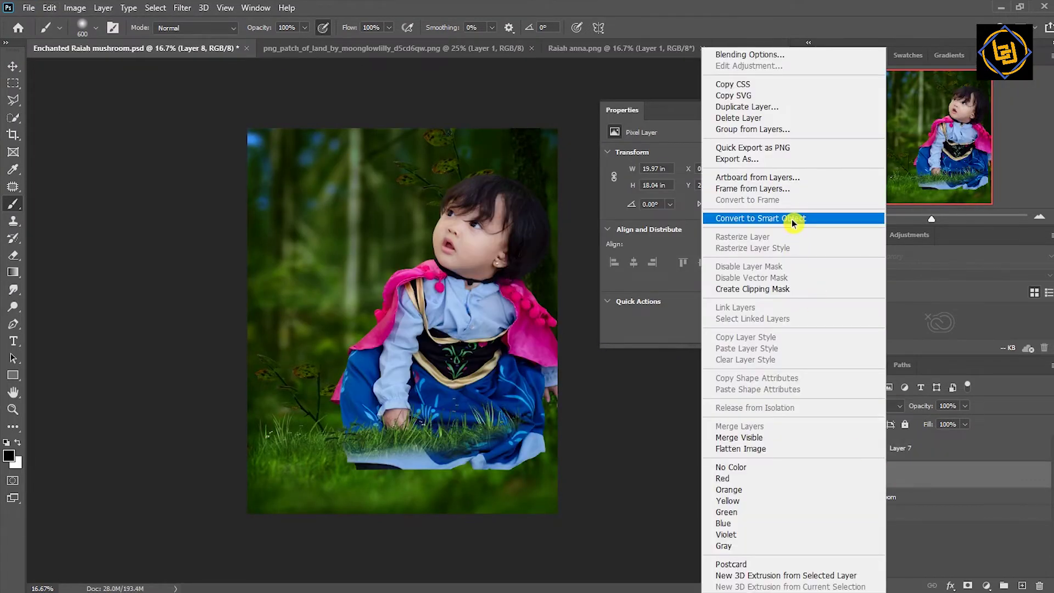
# - Shrink the child to about 24.5%, seat her under the big mushroom, and bring up File > Open
pyautogui.hotkey('ctrl', 't')
pyautogui.moveTo(246, 171); pyautogui.dragTo(342, 254)
pyautogui.moveTo(418, 329); pyautogui.dragTo(477, 384)
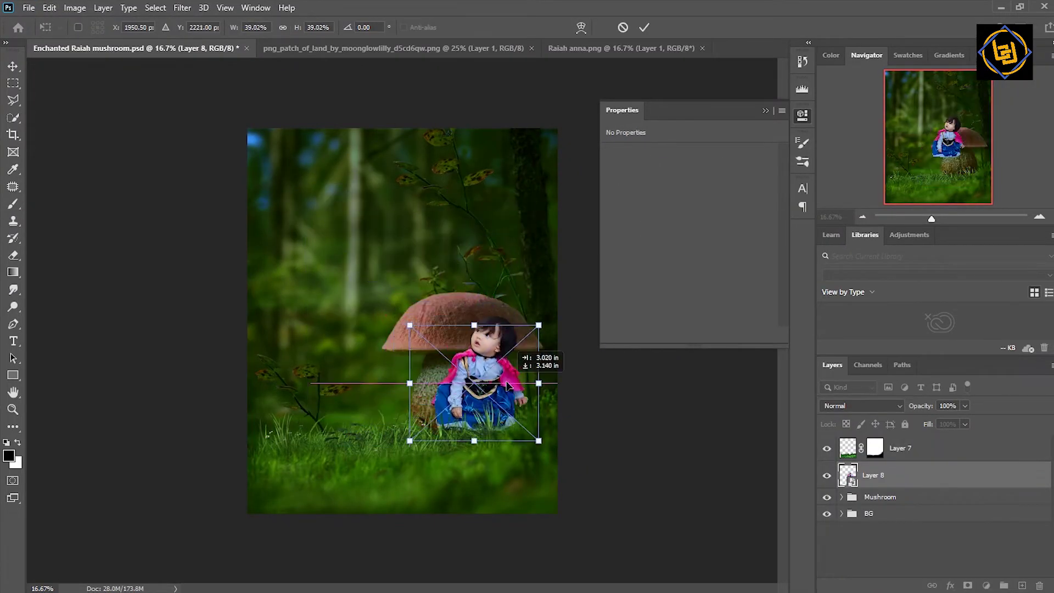
pyautogui.moveTo(542, 323); pyautogui.dragTo(476, 401)
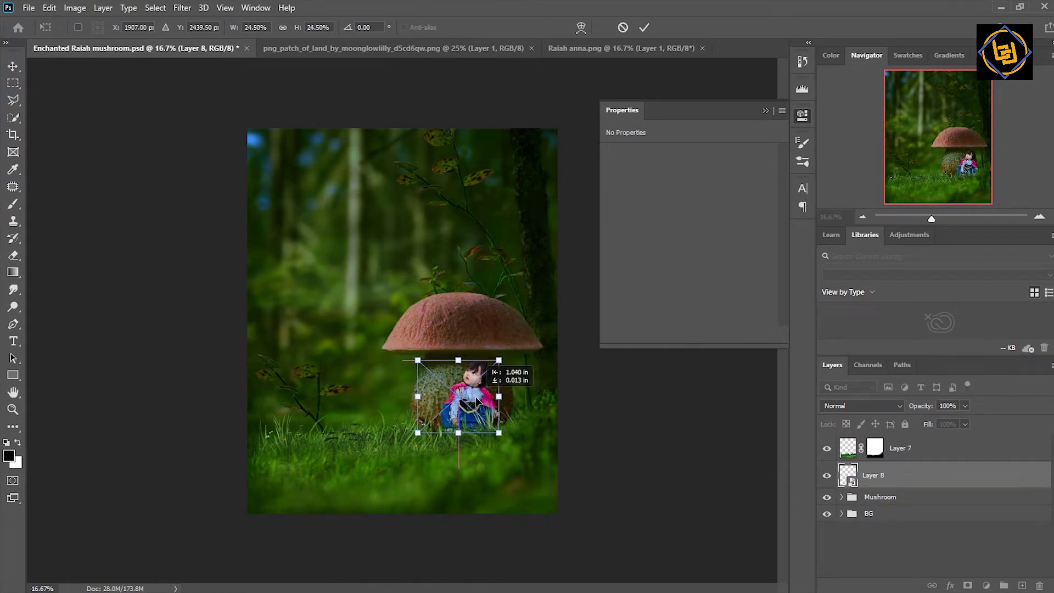
pyautogui.click(644, 27)
pyautogui.press('b')
pyautogui.click(34, 11)
pyautogui.click(42, 34)
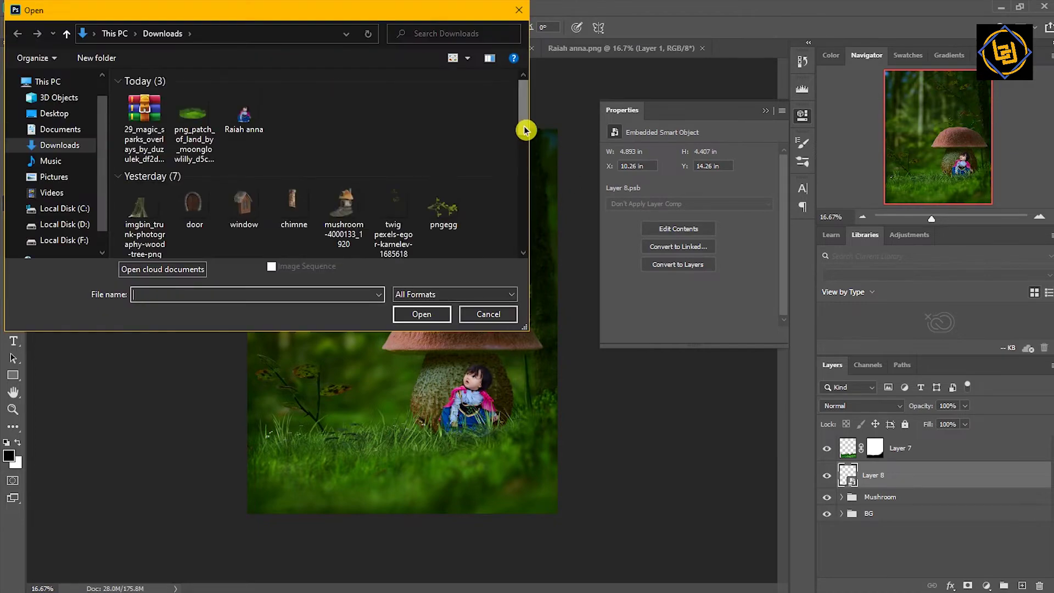
# - Open the orange mushroom photo and Quick Select the mushroom including its whole cap
pyautogui.scroll(-5, 502, 188)
pyautogui.click(435, 304)
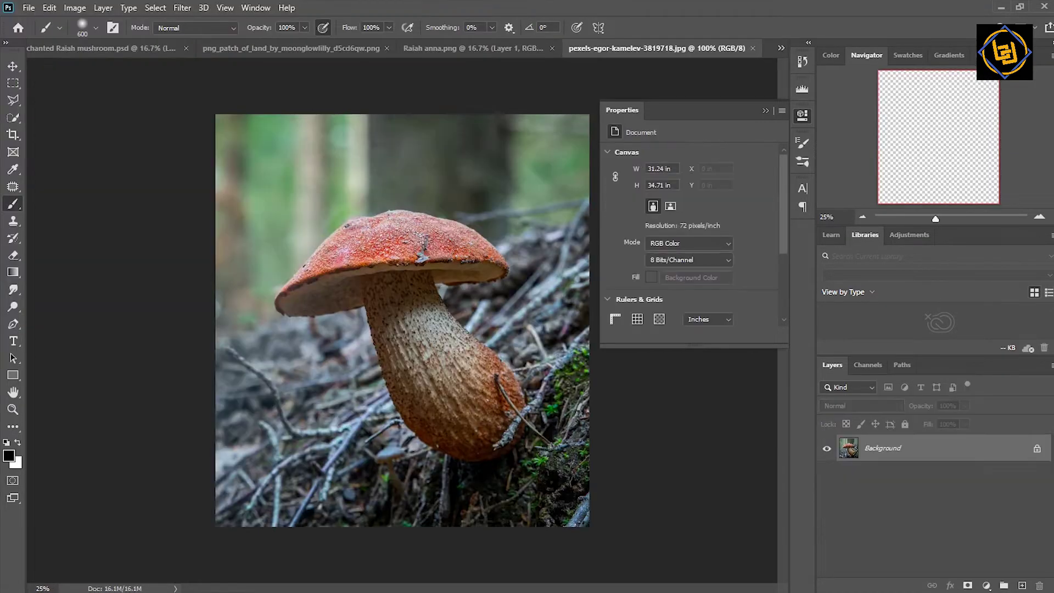
pyautogui.press('w')
pyautogui.moveTo(387, 242); pyautogui.dragTo(463, 391)
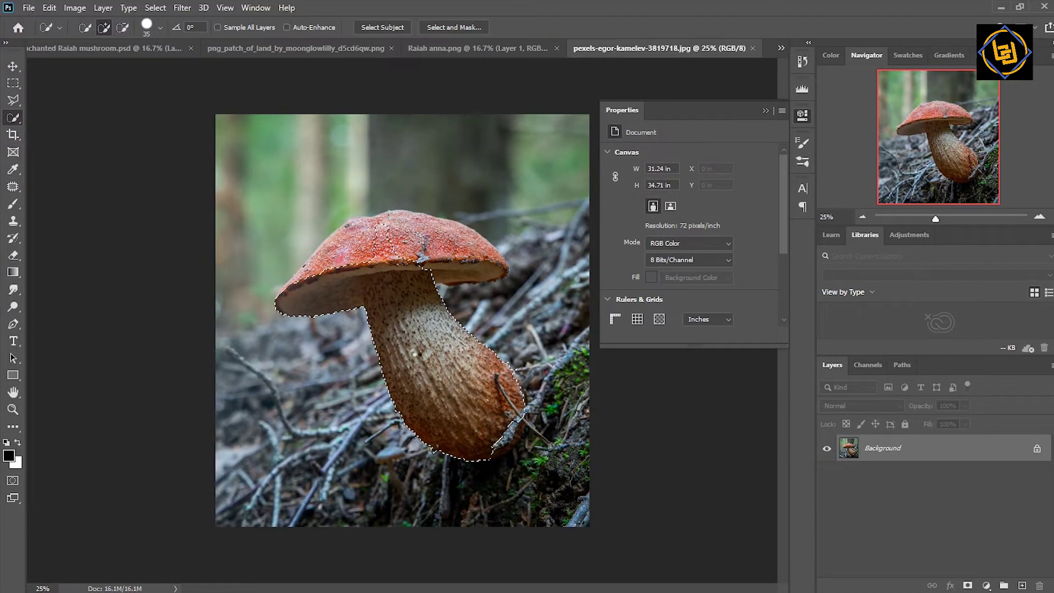
pyautogui.click(334, 258)
pyautogui.moveTo(416, 251); pyautogui.dragTo(483, 252)
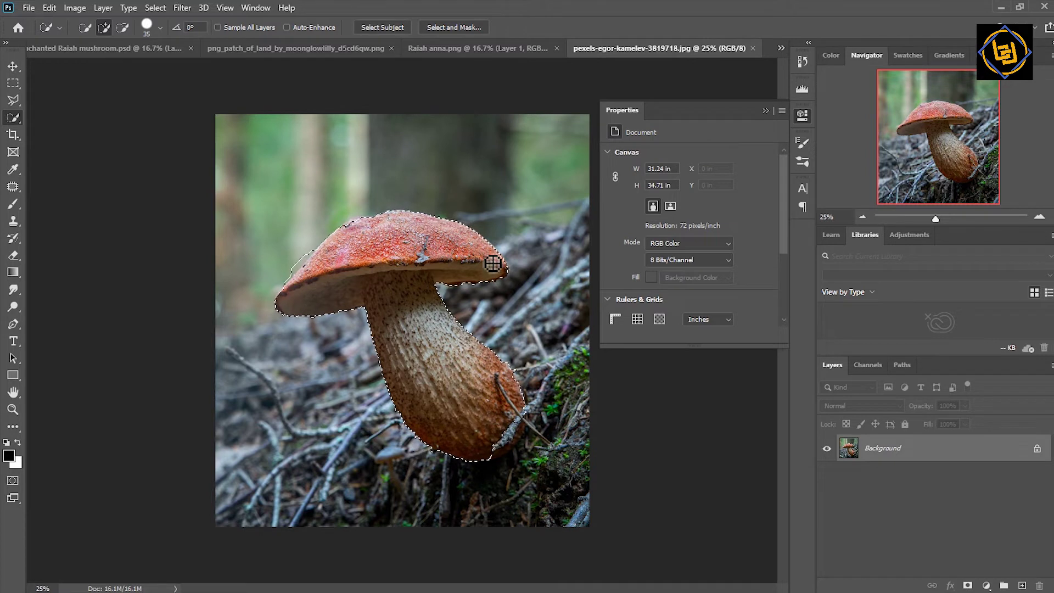
# - Subtract the spill-over from the selection, copy the mushroom, and return to the composite
pyautogui.keyDown('alt'); pyautogui.click(447, 291); pyautogui.keyUp('alt')
pyautogui.moveTo(447, 296); pyautogui.dragTo(516, 365)
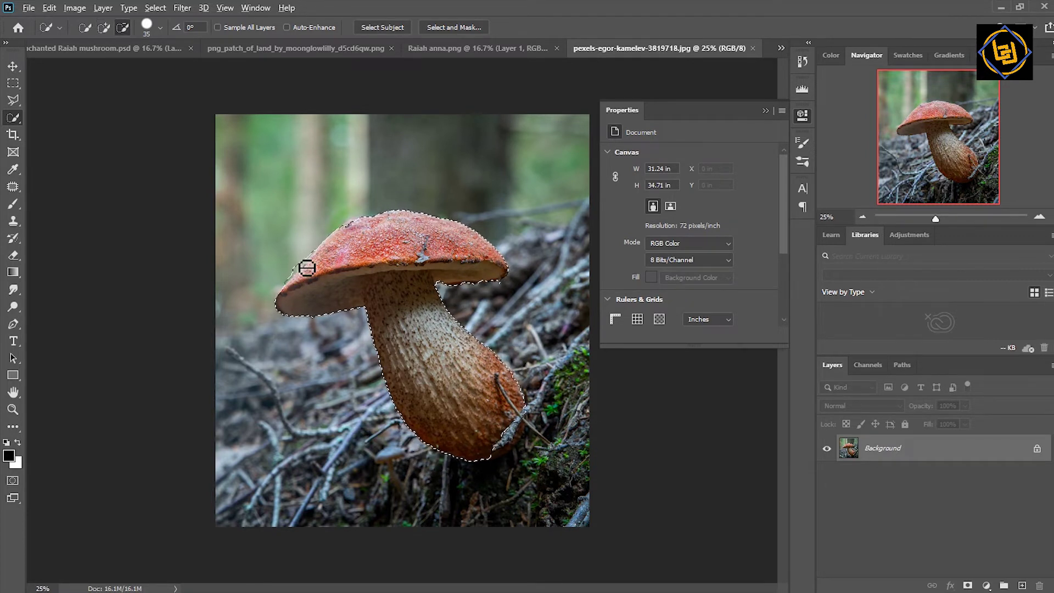
pyautogui.moveTo(291, 276); pyautogui.dragTo(332, 254)
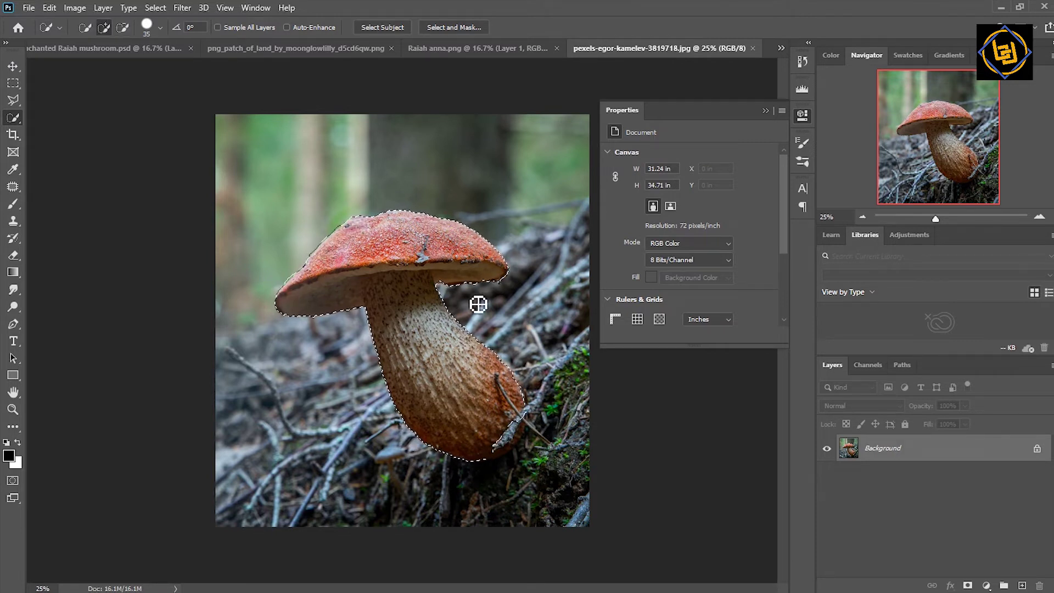
pyautogui.click(49, 8)
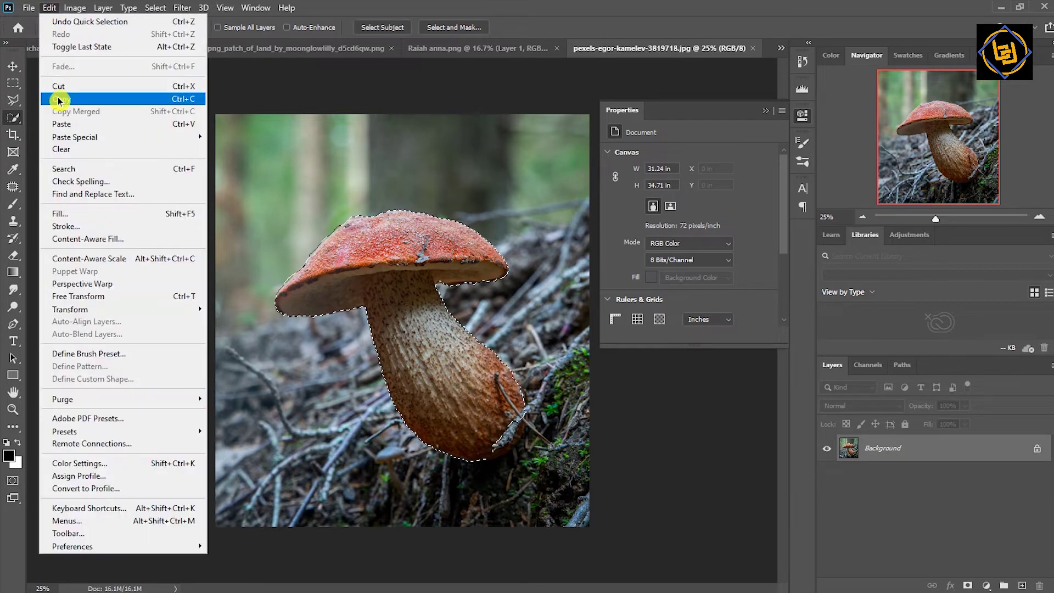
pyautogui.click(106, 55)
pyautogui.click(880, 524)
# - Paste the mushroom, then shrink and slightly tilt it to the left of the big mushroom
pyautogui.hotkey('ctrl', 'v')
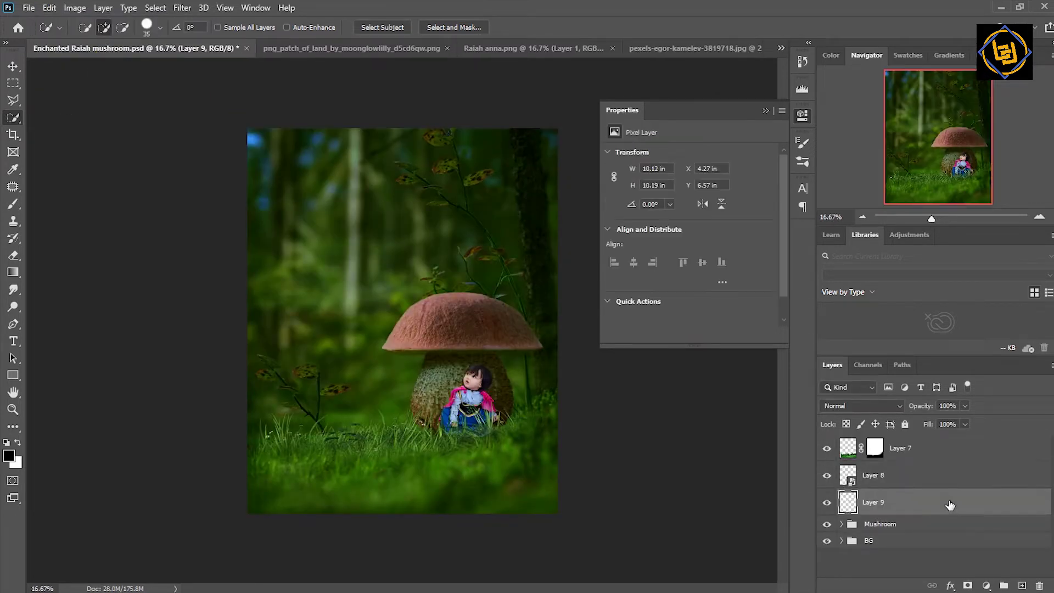
pyautogui.moveTo(442, 327); pyautogui.dragTo(377, 373)
pyautogui.hotkey('ctrl', 't')
pyautogui.moveTo(427, 279); pyautogui.dragTo(413, 341)
pyautogui.moveTo(324, 330); pyautogui.dragTo(338, 355)
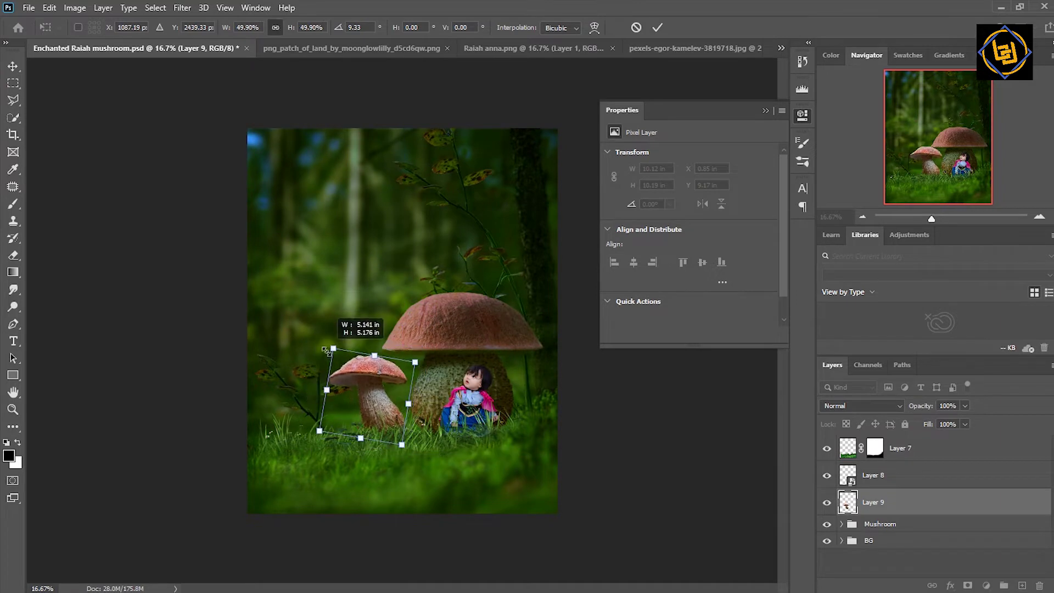
pyautogui.moveTo(363, 395); pyautogui.dragTo(368, 402)
pyautogui.click(658, 27)
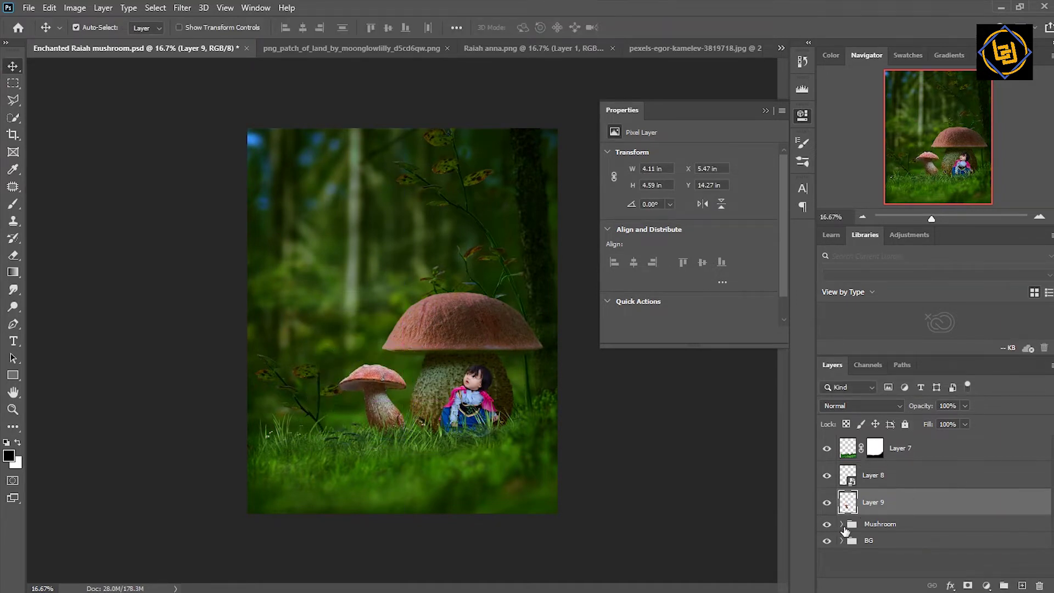
# - Move the small mushroom's Layer 9 down so it sits just above the BG group
pyautogui.moveTo(933, 475); pyautogui.dragTo(956, 546)
pyautogui.hotkey('ctrl', 'shift', 'alt', 'n')
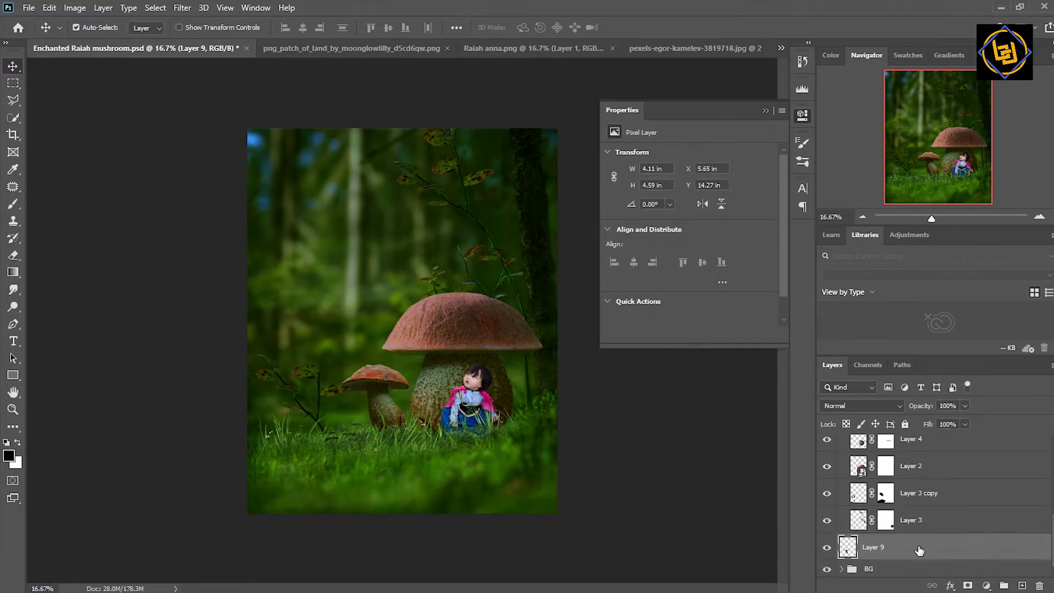
pyautogui.moveTo(999, 551); pyautogui.dragTo(1003, 574)
pyautogui.scroll(5, 449, 437)
# - Convert the cap copy to a Smart Object and scale it over the small cap at 55% opacity
pyautogui.rightClick(885, 499)
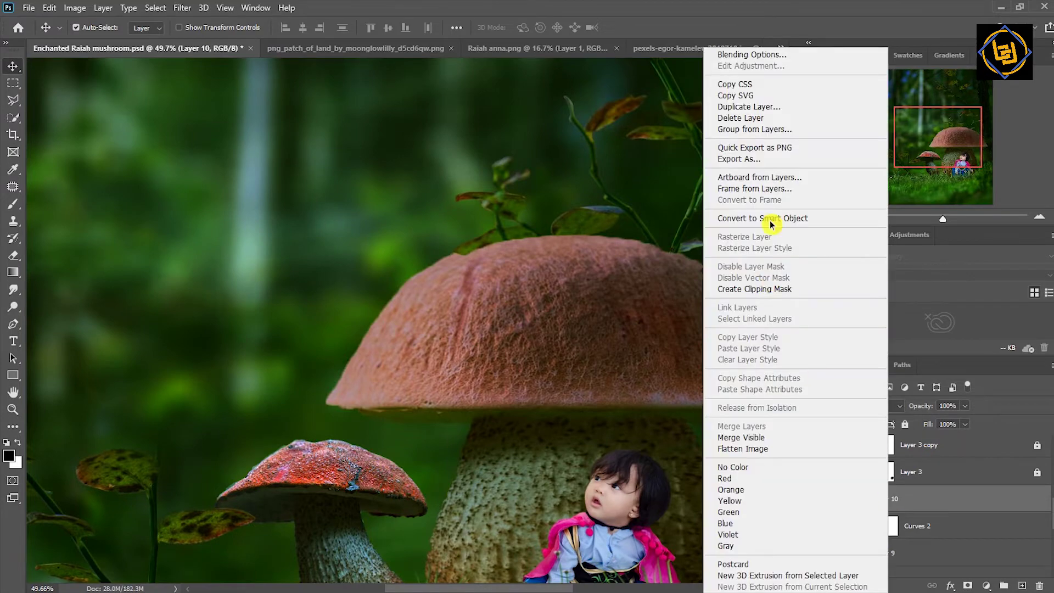
pyautogui.click(730, 219)
pyautogui.hotkey('ctrl', 't')
pyautogui.moveTo(352, 409); pyautogui.dragTo(145, 509)
pyautogui.moveTo(588, 336); pyautogui.dragTo(389, 411)
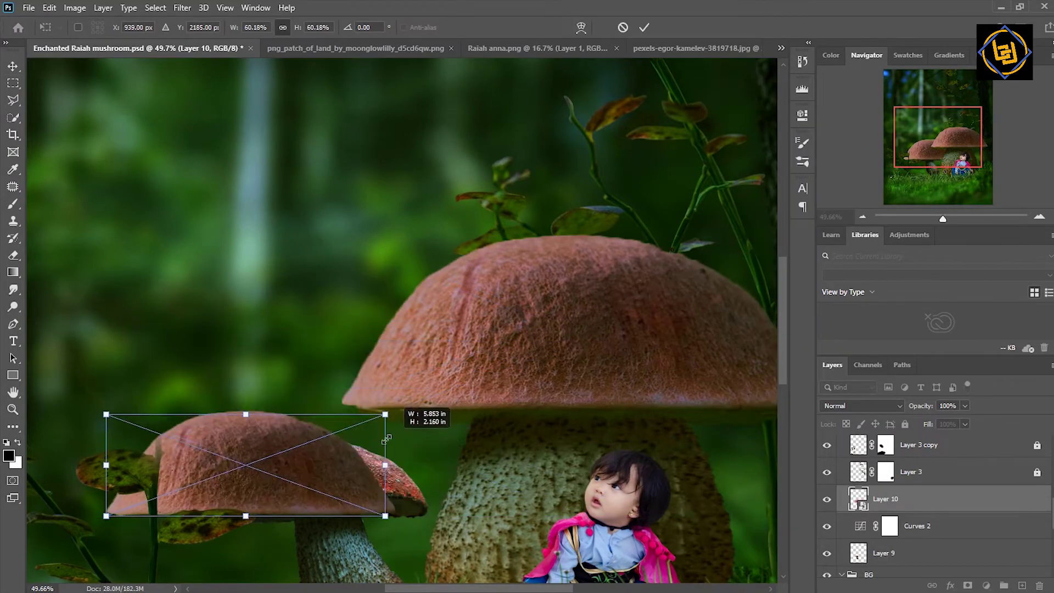
pyautogui.moveTo(224, 438)
pyautogui.mouseDown()
pyautogui.moveTo(267, 440)
pyautogui.moveTo(308, 471)
pyautogui.mouseUp()
pyautogui.click(965, 406)
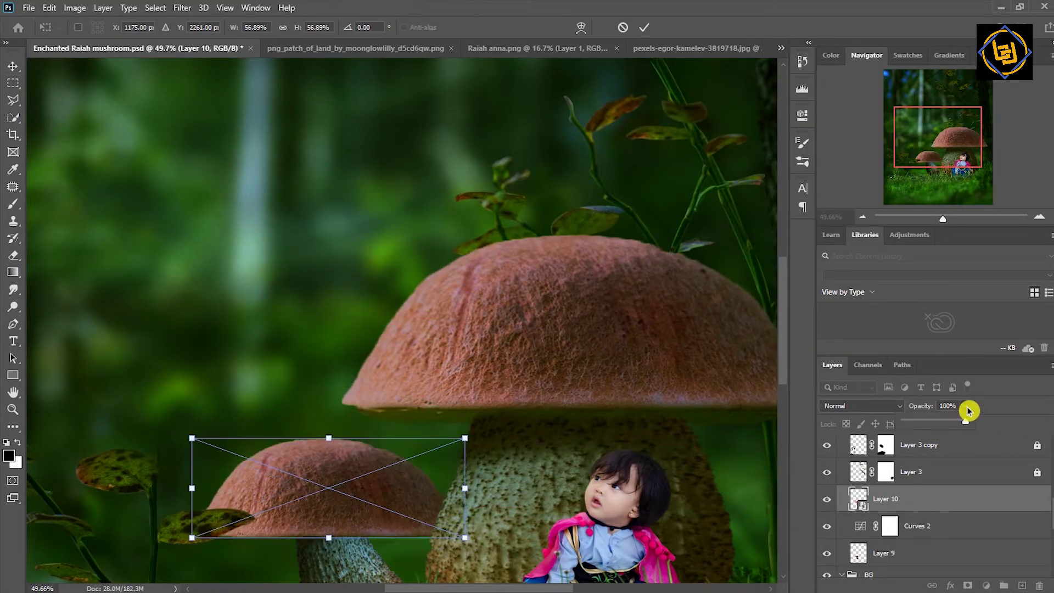
pyautogui.moveTo(964, 419); pyautogui.dragTo(941, 418)
pyautogui.moveTo(466, 537); pyautogui.dragTo(419, 512)
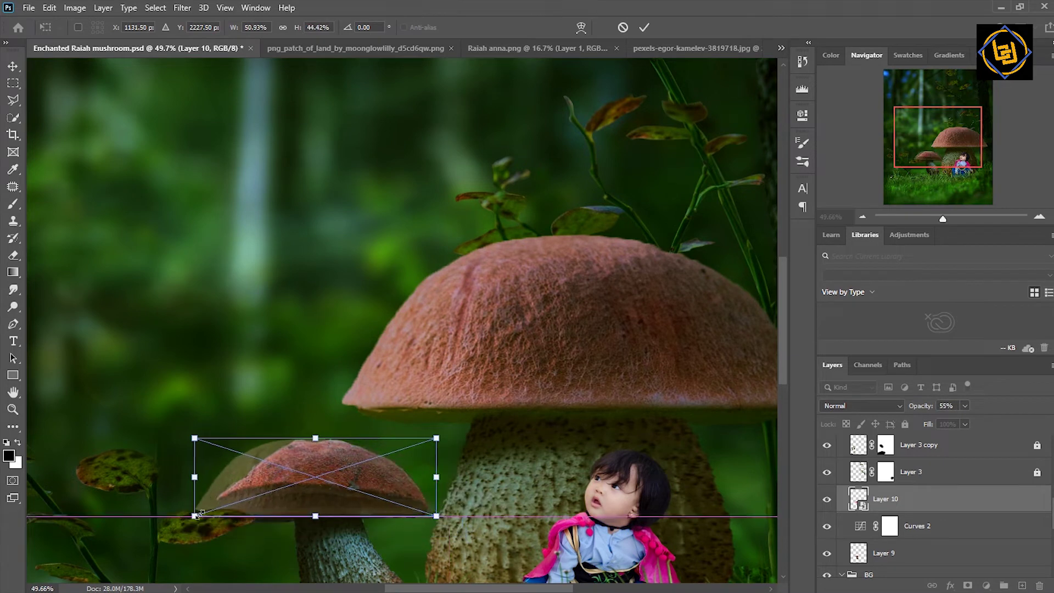
pyautogui.moveTo(192, 479); pyautogui.dragTo(205, 479)
# - Warp the cap copy to the small cap's outline and restore full opacity
pyautogui.rightClick(306, 472)
pyautogui.click(352, 327)
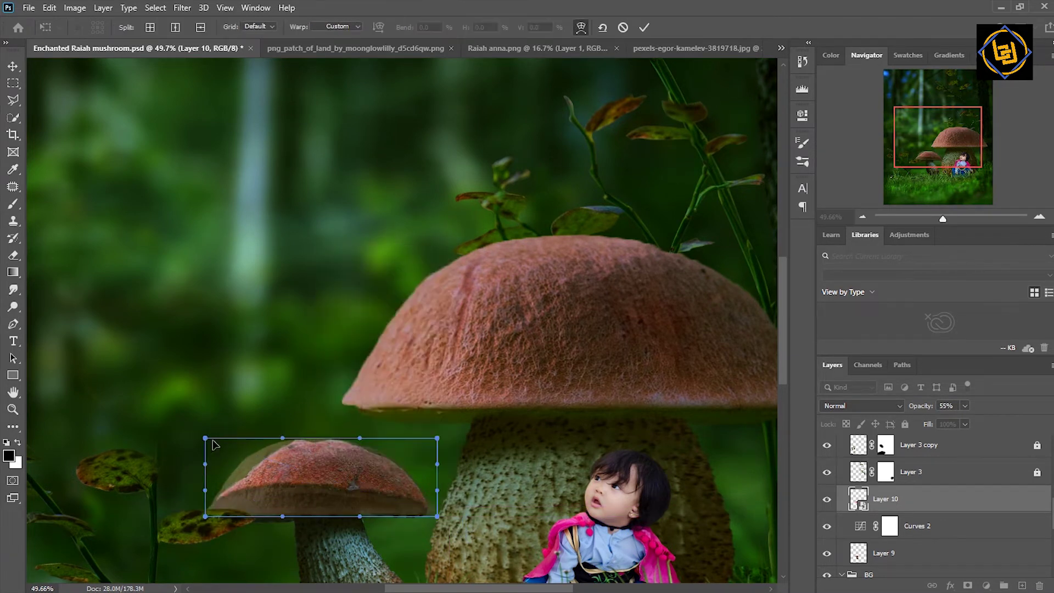
pyautogui.moveTo(205, 437)
pyautogui.mouseDown()
pyautogui.moveTo(234, 448)
pyautogui.moveTo(269, 438)
pyautogui.mouseUp()
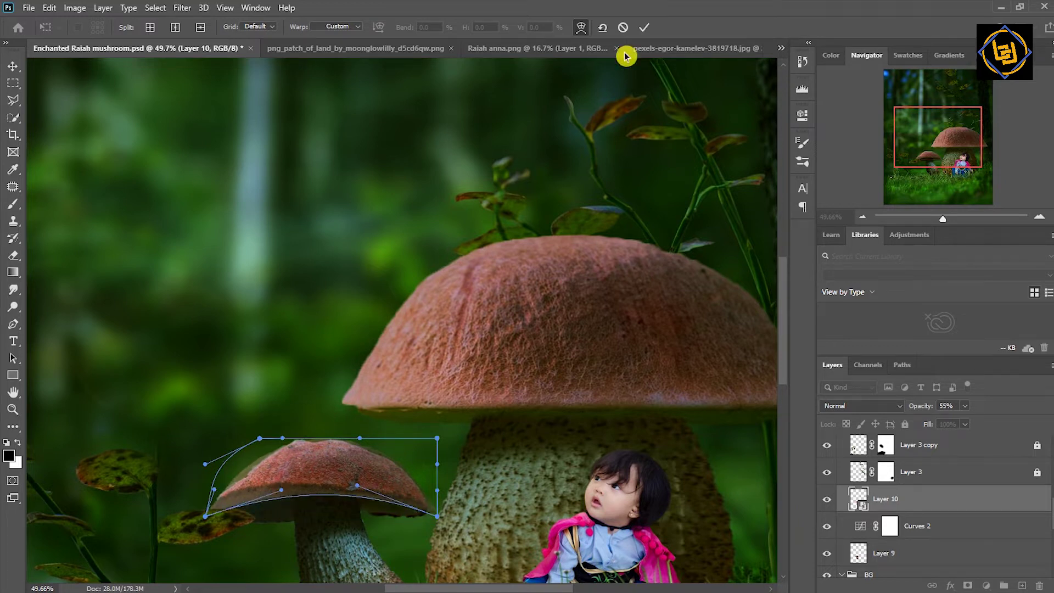
pyautogui.click(644, 27)
pyautogui.hotkey('ctrl', 't')
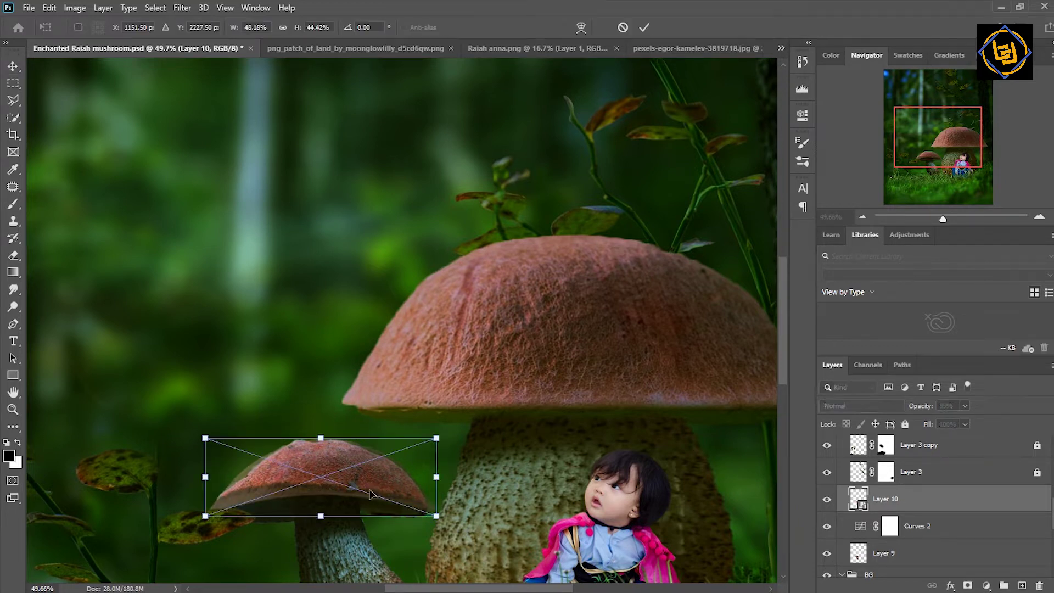
pyautogui.rightClick(409, 500)
pyautogui.click(434, 373)
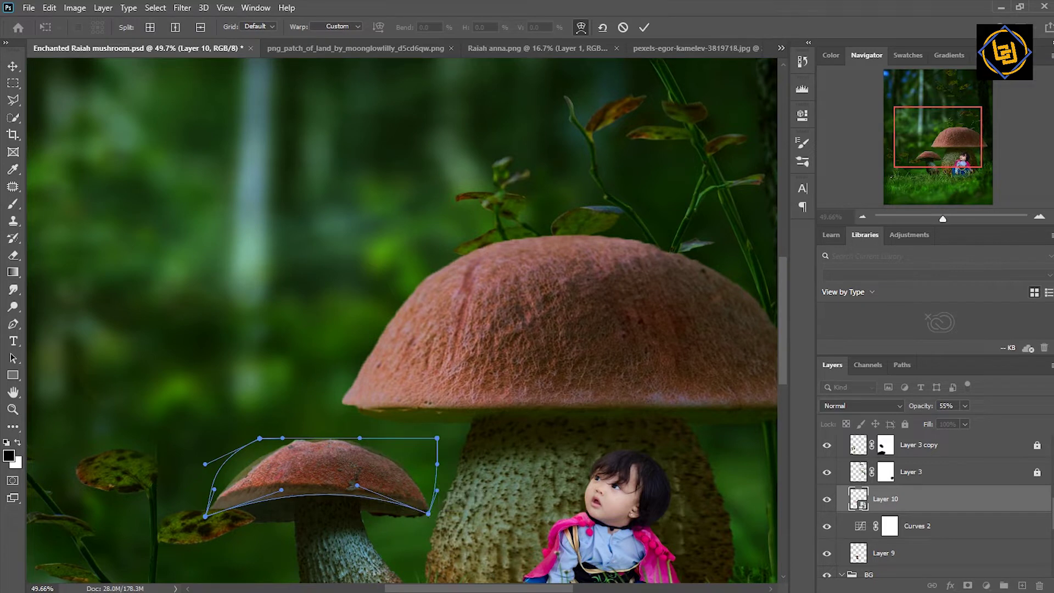
pyautogui.press('Return')
pyautogui.press('0')
# - Warp the cap copy again, pulling its top-right corner in to fit
pyautogui.hotkey('ctrl', 't')
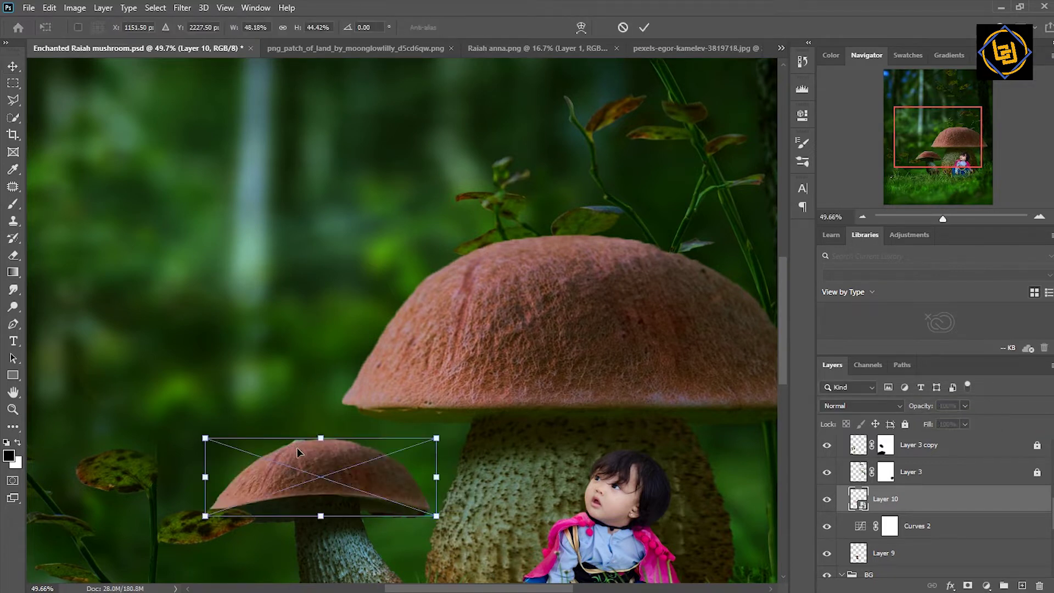
pyautogui.rightClick(311, 457)
pyautogui.click(335, 331)
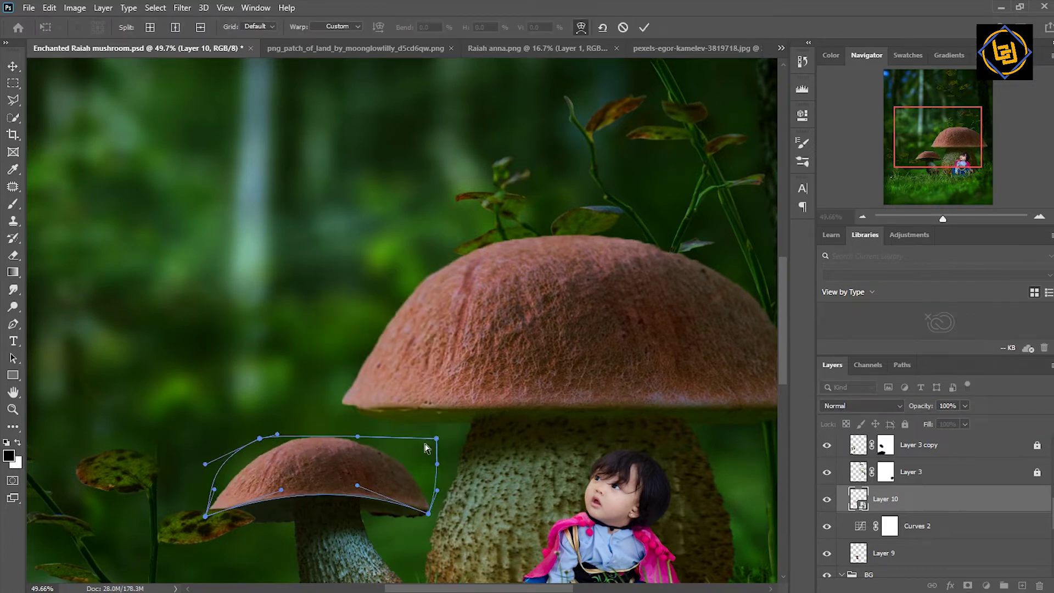
pyautogui.moveTo(436, 438); pyautogui.dragTo(422, 446)
pyautogui.click(648, 27)
# - Brush a mask on the cap copy, then zoom out and select the Layer 3 copy
pyautogui.press('b')
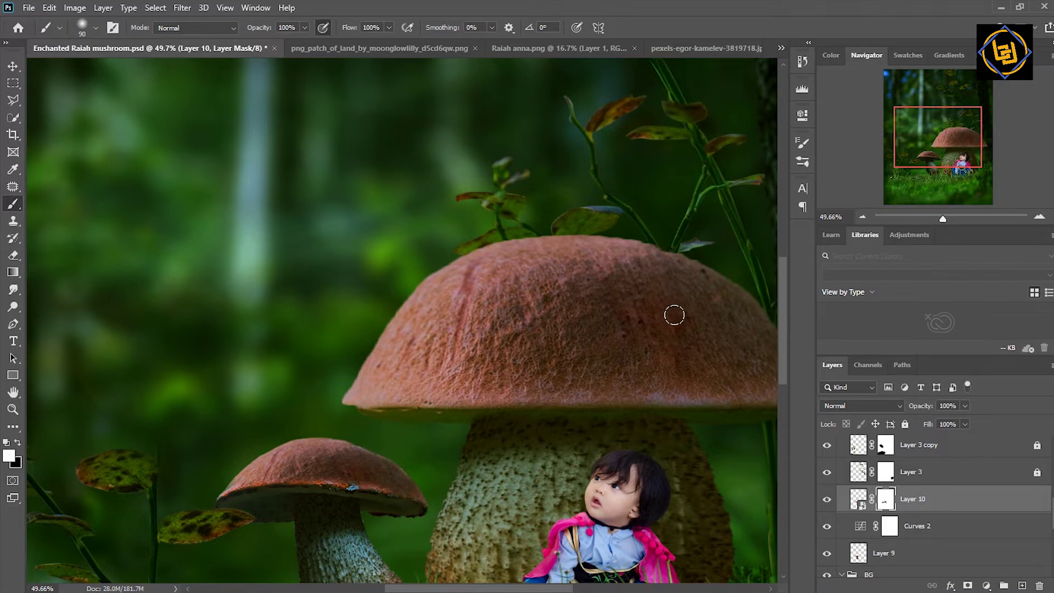
pyautogui.moveTo(943, 218); pyautogui.dragTo(936, 218)
pyautogui.click(1036, 471)
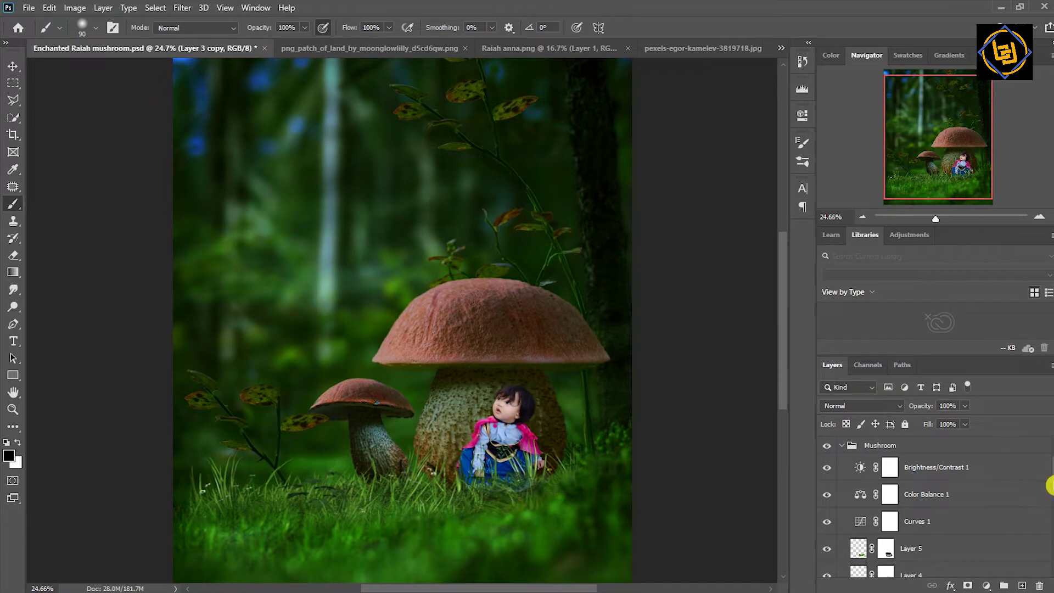
# - Collapse the Mushroom and BG groups and repaint Layer 7's mask around the child's base
pyautogui.scroll(-1, 1050, 486)
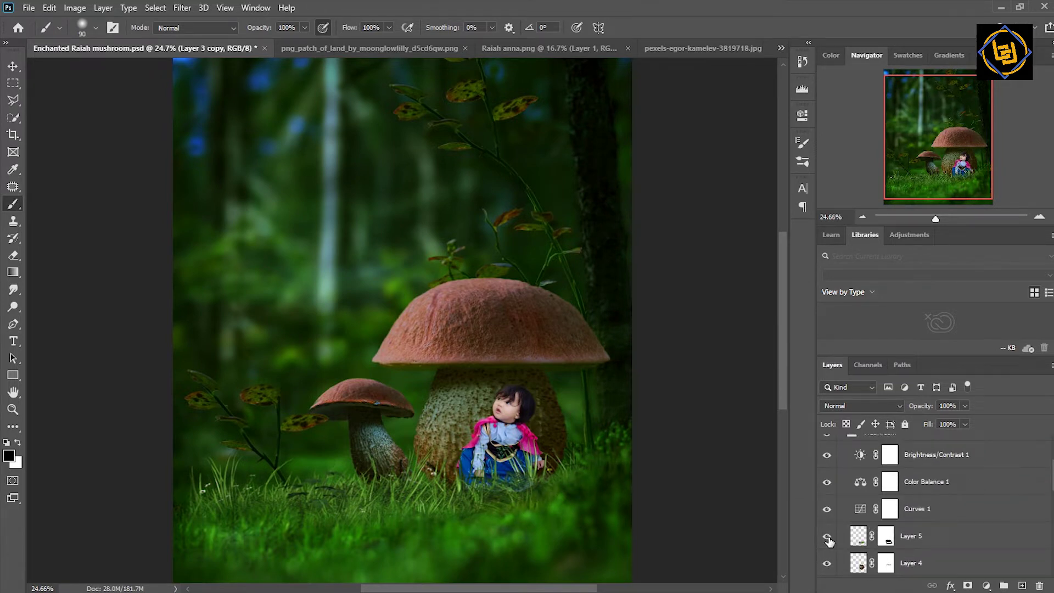
pyautogui.click(841, 497)
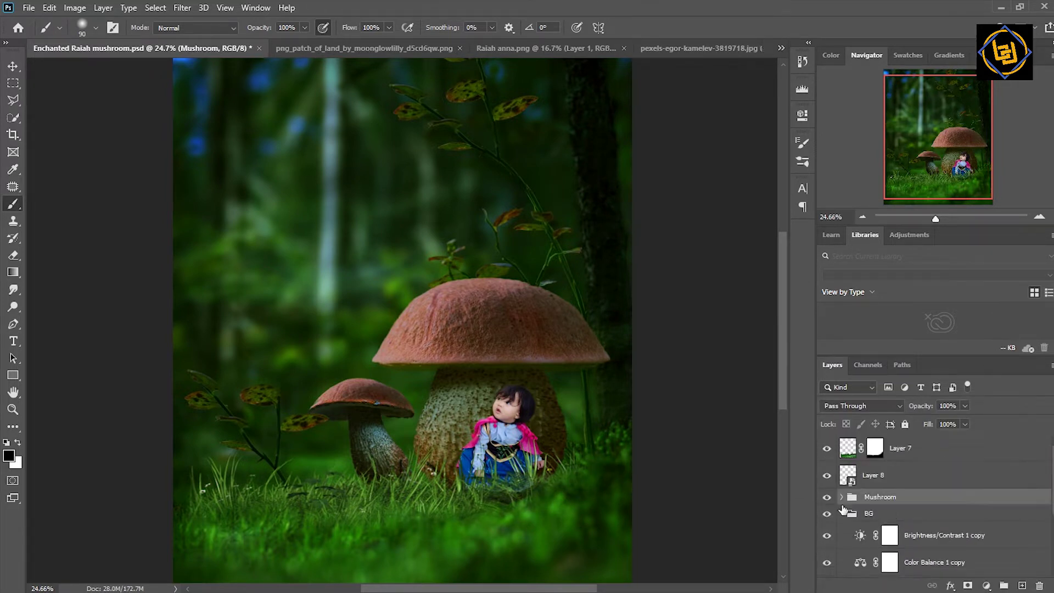
pyautogui.click(842, 514)
pyautogui.click(848, 448)
pyautogui.click(875, 448)
pyautogui.press('x')
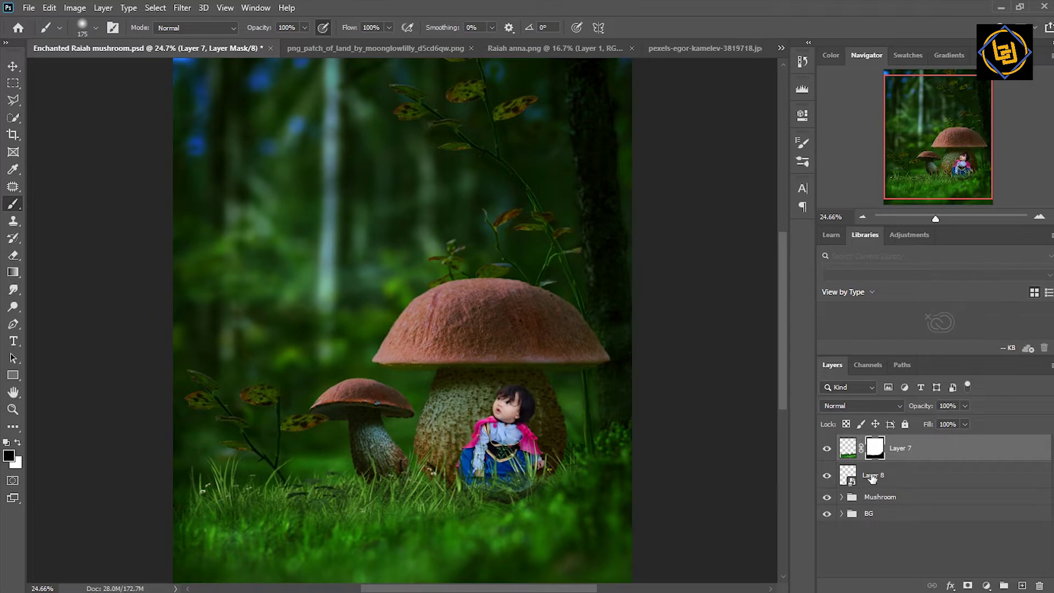
pyautogui.click(848, 447)
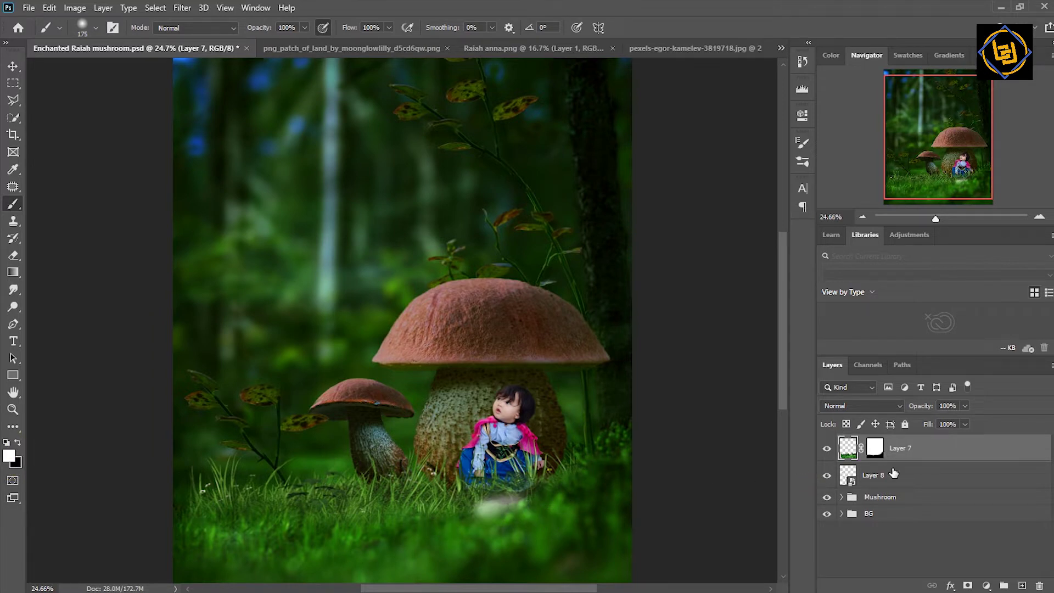
pyautogui.click(875, 448)
pyautogui.press('x')
pyautogui.moveTo(437, 513)
pyautogui.mouseDown()
pyautogui.moveTo(569, 489)
pyautogui.moveTo(536, 513)
pyautogui.mouseUp()
pyautogui.click(17, 442)
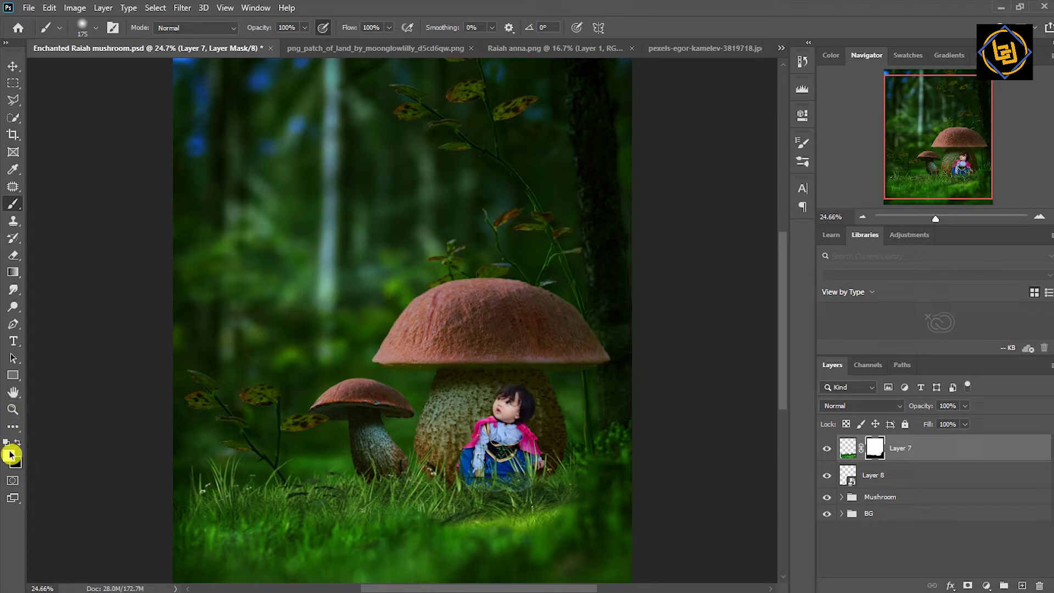
pyautogui.moveTo(382, 506)
pyautogui.mouseDown()
pyautogui.moveTo(597, 495)
pyautogui.moveTo(438, 532)
pyautogui.mouseUp()
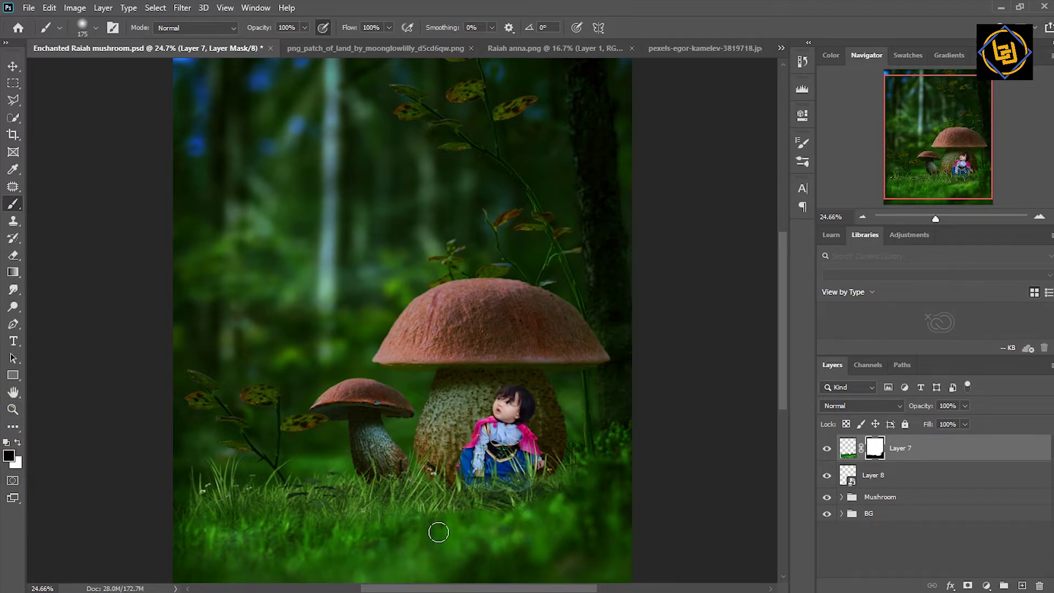
# - Nudge the Layer 7 grass down slightly
pyautogui.click(847, 452)
pyautogui.press('v')
pyautogui.moveTo(467, 464); pyautogui.dragTo(469, 473)
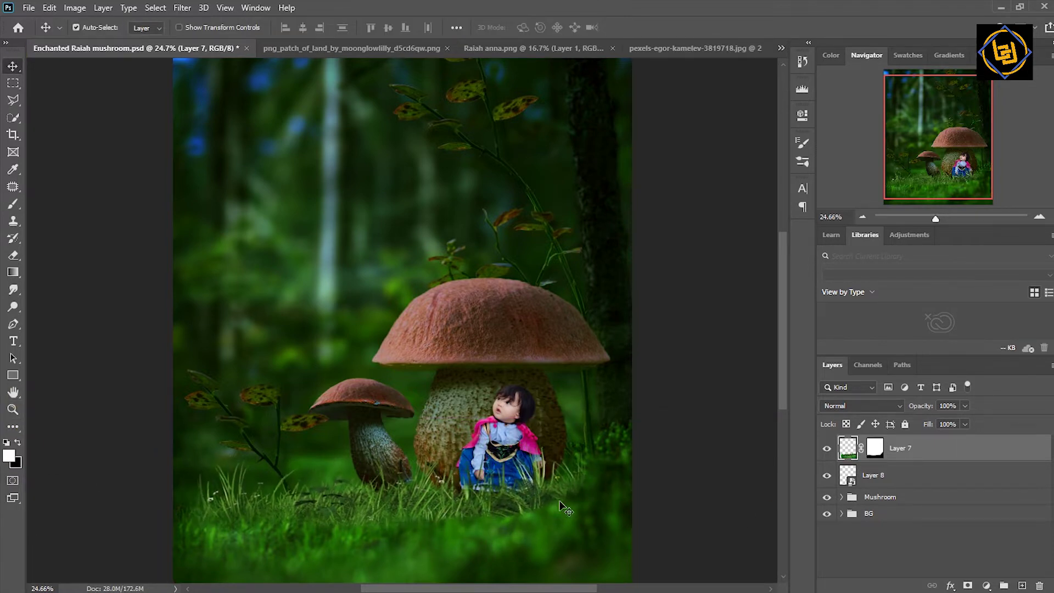
# - Paint black on Layer 7's mask to hide grass in its lower area
pyautogui.press('b')
pyautogui.moveTo(249, 447); pyautogui.dragTo(307, 455)
pyautogui.hotkey('ctrl', 'z')
pyautogui.click(874, 448)
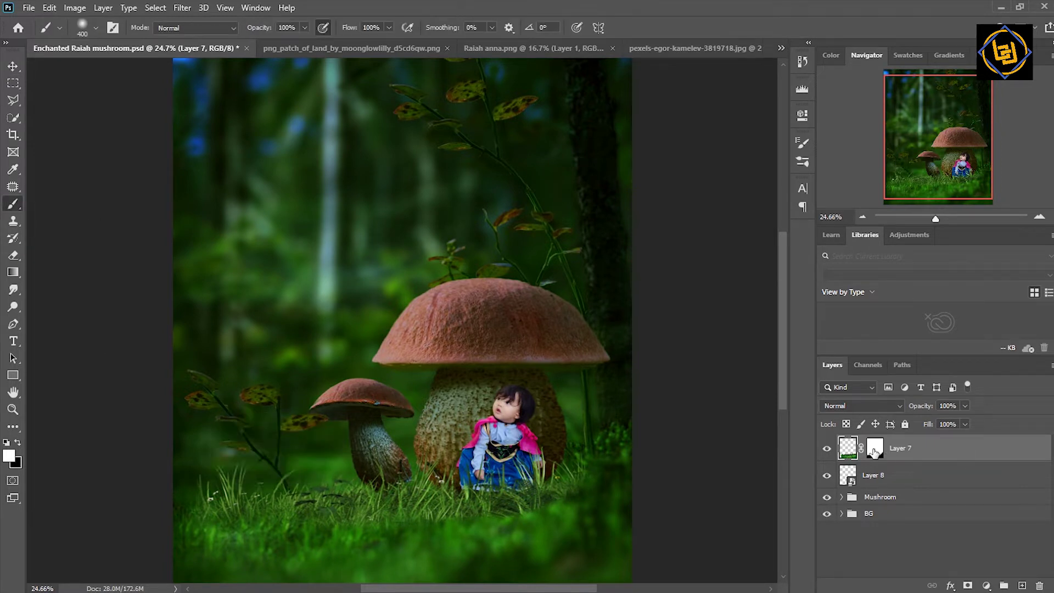
pyautogui.press('x')
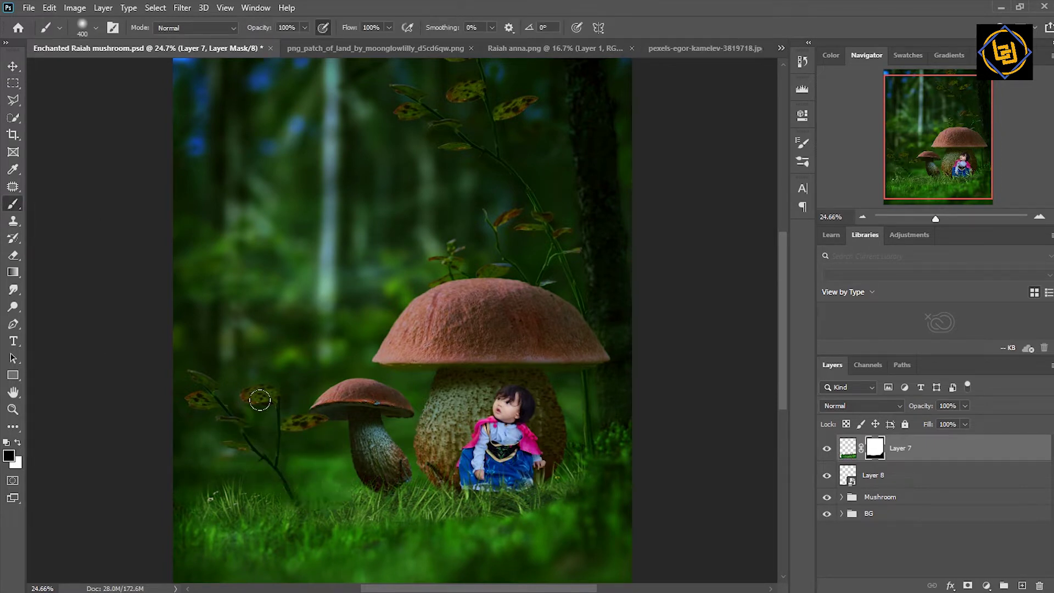
pyautogui.moveTo(260, 400); pyautogui.dragTo(441, 532)
pyautogui.click(1036, 470)
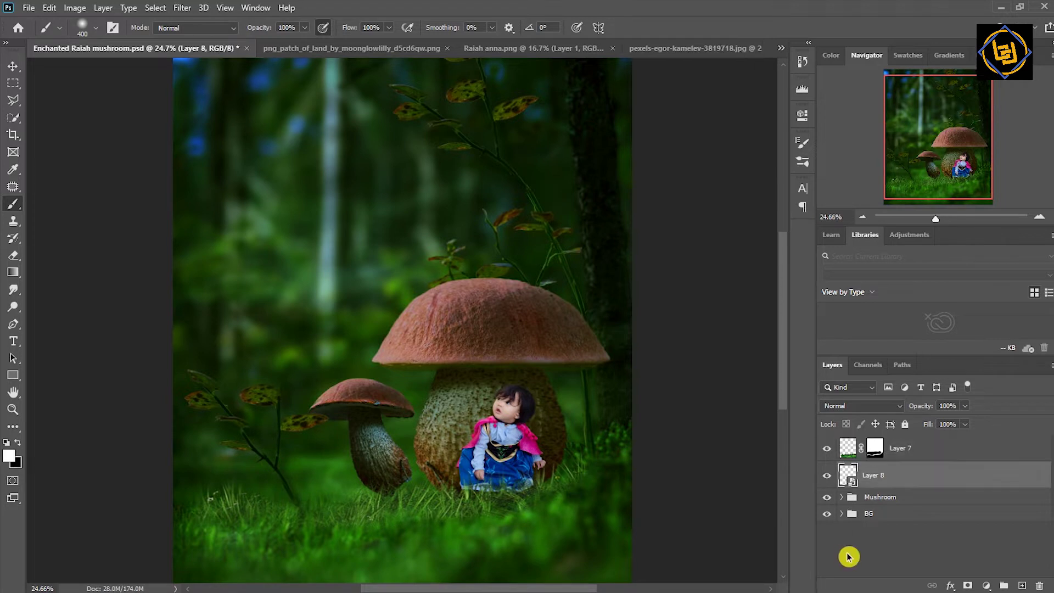
pyautogui.click(13, 66)
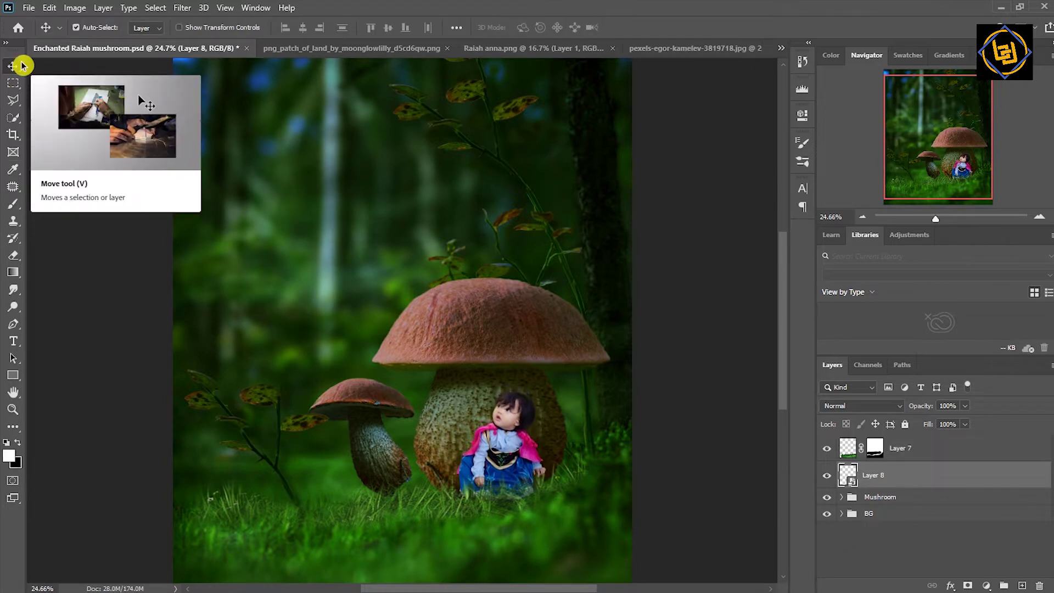
# - Add a Curves adjustment clipped to Layer 8 with auto correction and a darkening curve
pyautogui.click(987, 587)
pyautogui.click(980, 409)
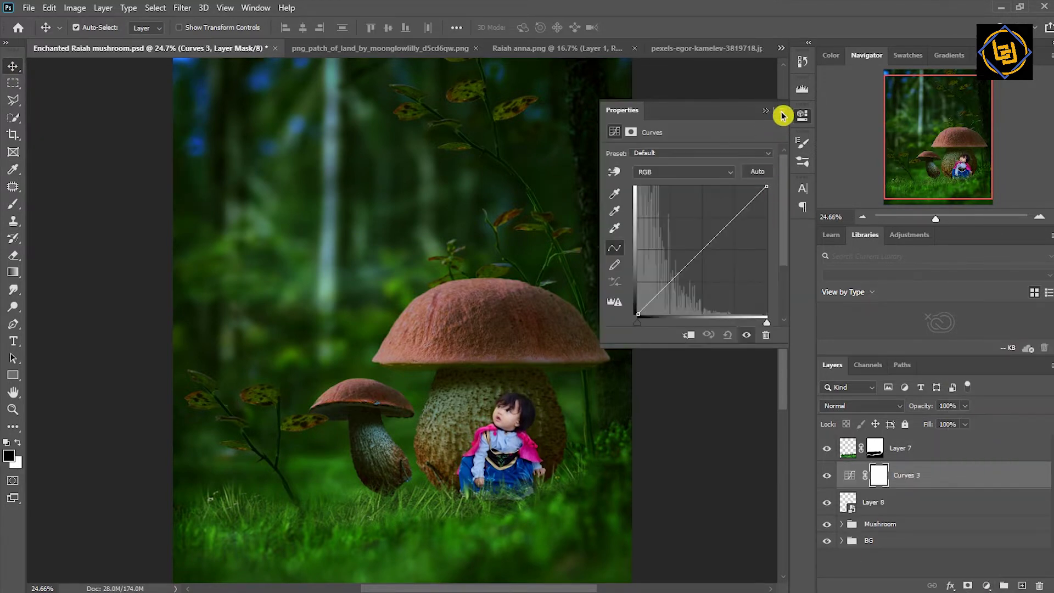
pyautogui.keyDown('alt'); pyautogui.click(757, 171); pyautogui.keyUp('alt')
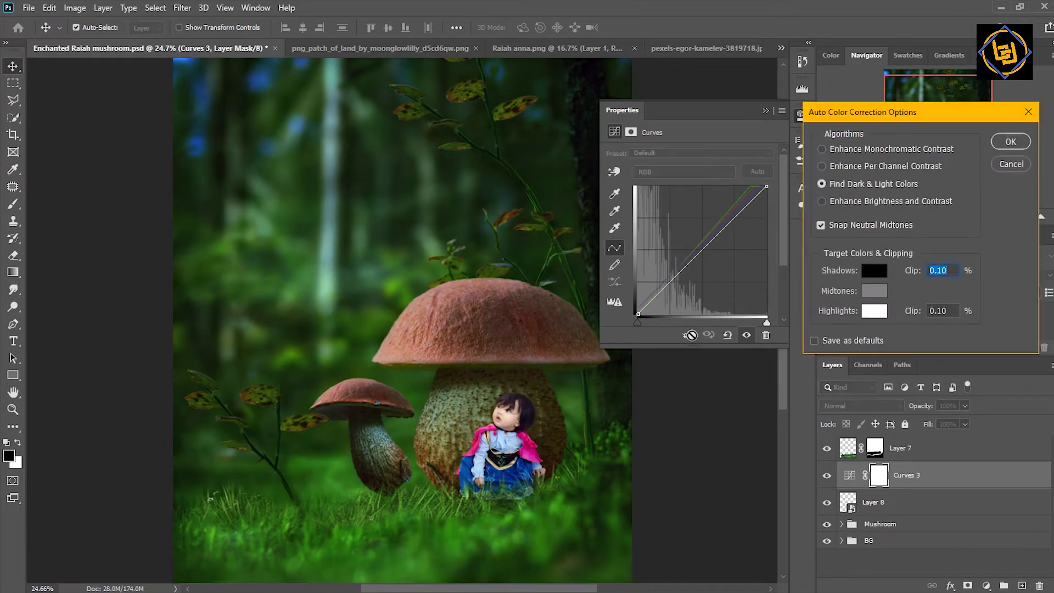
pyautogui.click(1011, 143)
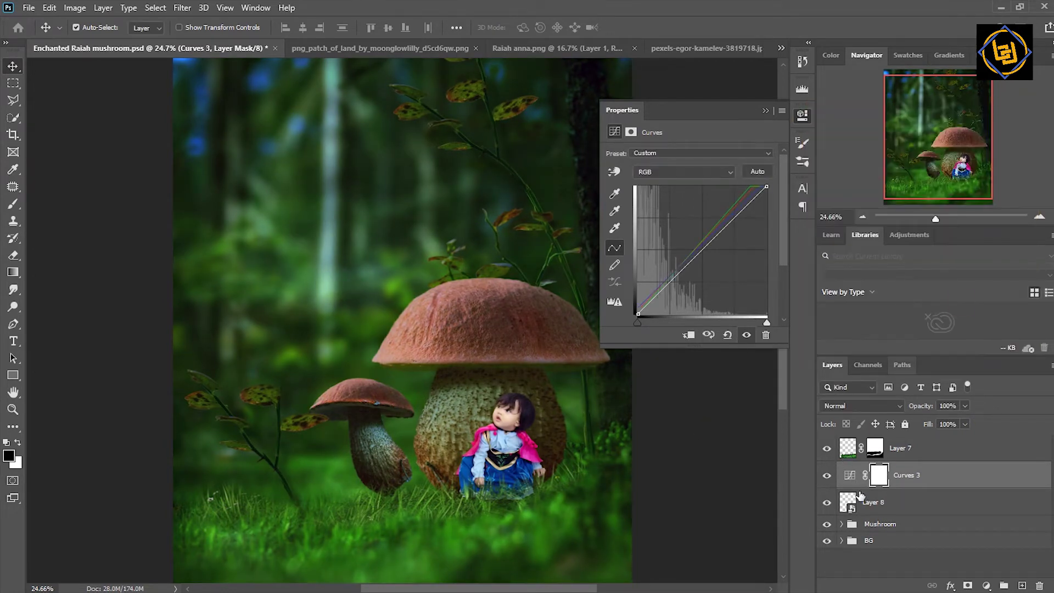
pyautogui.keyDown('alt'); pyautogui.click(851, 488); pyautogui.keyUp('alt')
pyautogui.moveTo(730, 224); pyautogui.dragTo(740, 218)
pyautogui.click(686, 282)
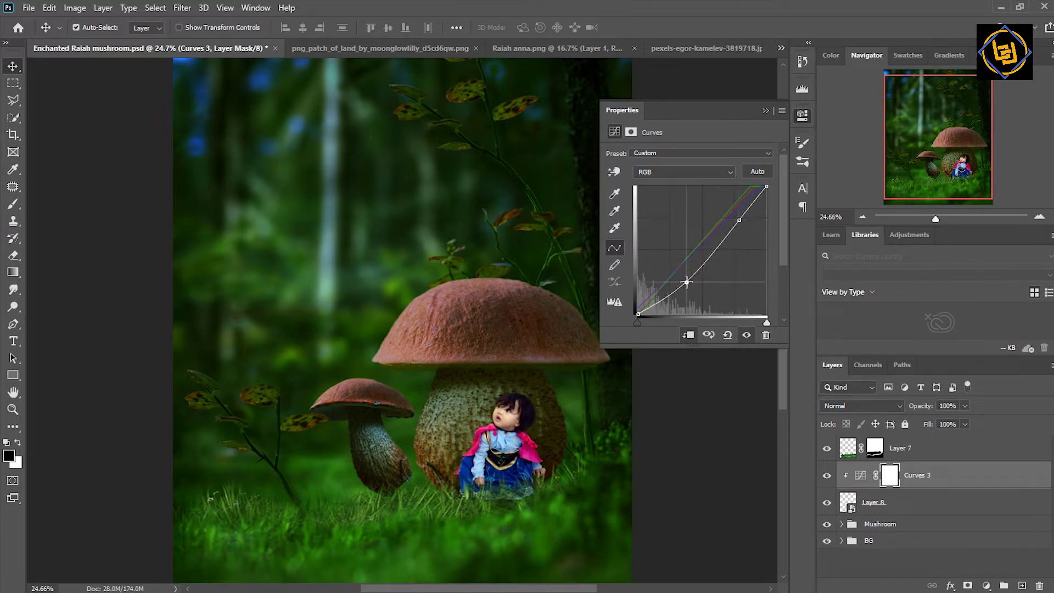
# - Add a clipped Hue/Saturation layer with saturation -24, lightness -33 and a hue shift
pyautogui.click(987, 586)
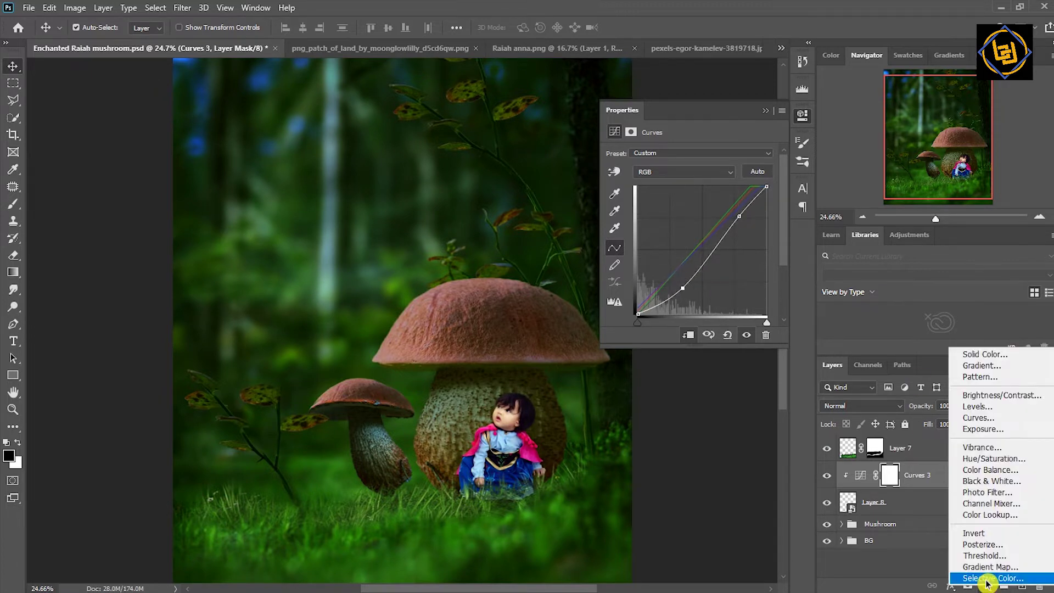
pyautogui.click(977, 463)
pyautogui.moveTo(689, 230)
pyautogui.mouseDown()
pyautogui.moveTo(674, 230)
pyautogui.moveTo(691, 259)
pyautogui.moveTo(680, 256)
pyautogui.moveTo(693, 229)
pyautogui.mouseUp()
pyautogui.keyDown('alt'); pyautogui.click(857, 488); pyautogui.keyUp('alt')
pyautogui.moveTo(936, 219); pyautogui.dragTo(944, 219)
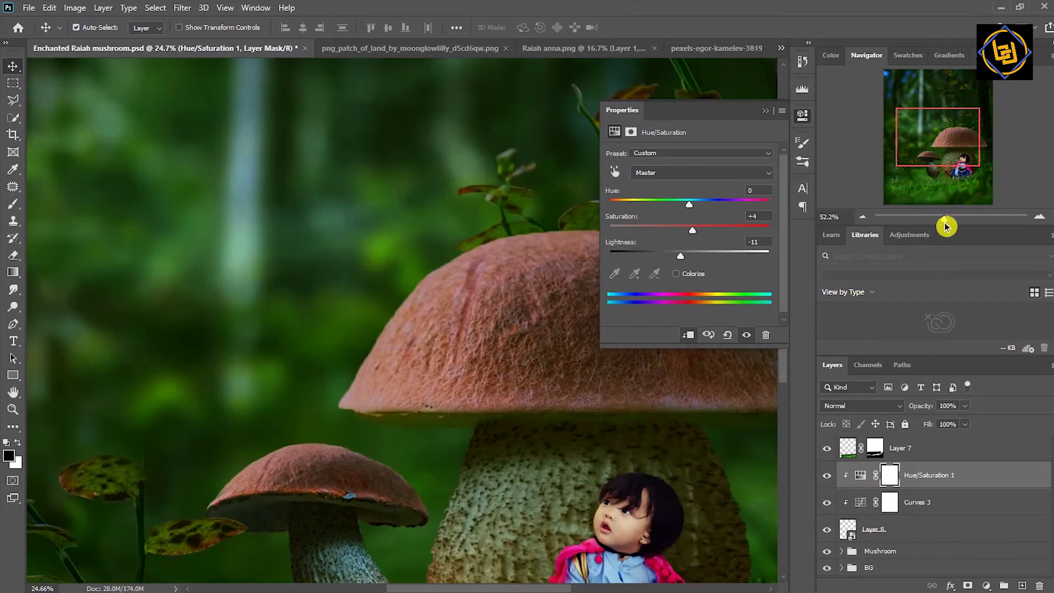
pyautogui.moveTo(693, 230)
pyautogui.mouseDown()
pyautogui.moveTo(667, 230)
pyautogui.moveTo(669, 204)
pyautogui.moveTo(644, 204)
pyautogui.moveTo(631, 235)
pyautogui.moveTo(678, 235)
pyautogui.mouseUp()
pyautogui.click(670, 229)
pyautogui.moveTo(644, 205)
pyautogui.mouseDown()
pyautogui.moveTo(690, 209)
pyautogui.moveTo(676, 207)
pyautogui.moveTo(663, 257)
pyautogui.mouseUp()
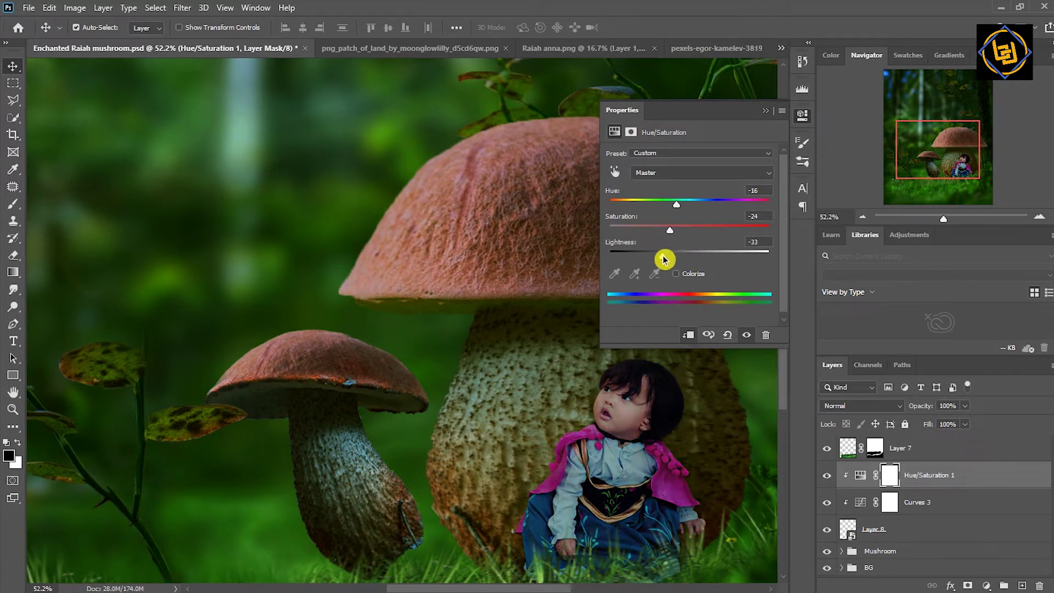
# - Tweak the Green curve and Hue/Saturation again, then nudge the child down-left
pyautogui.click(861, 503)
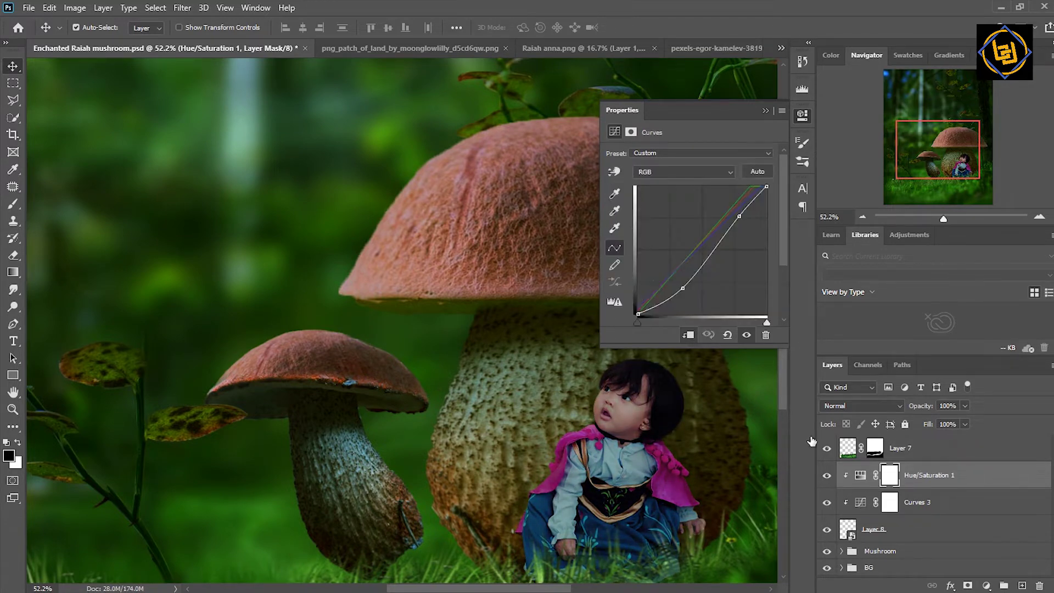
pyautogui.moveTo(695, 250); pyautogui.dragTo(708, 269)
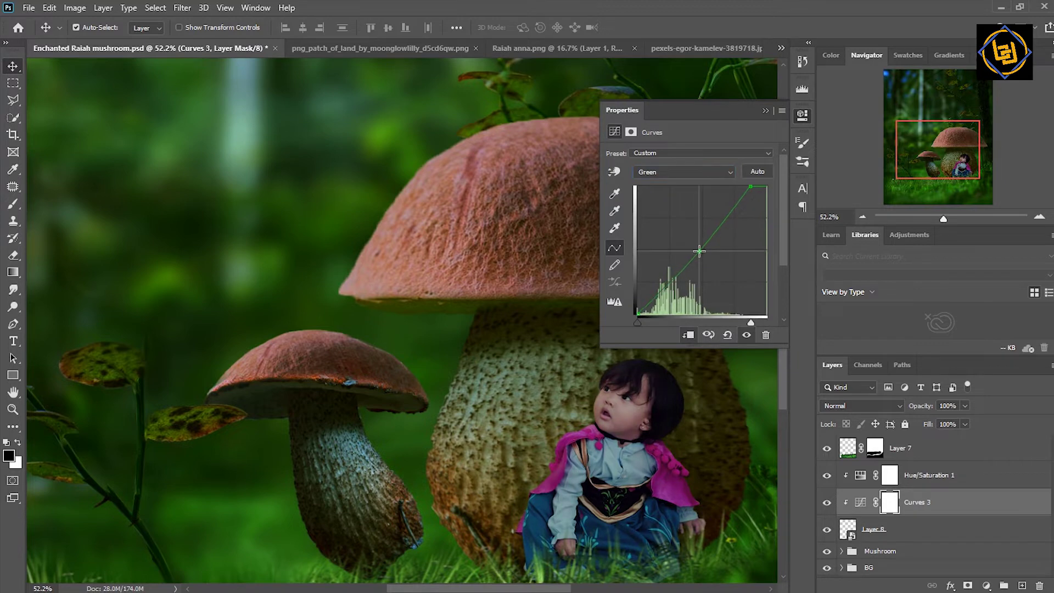
pyautogui.click(785, 378)
pyautogui.moveTo(785, 378); pyautogui.dragTo(785, 388)
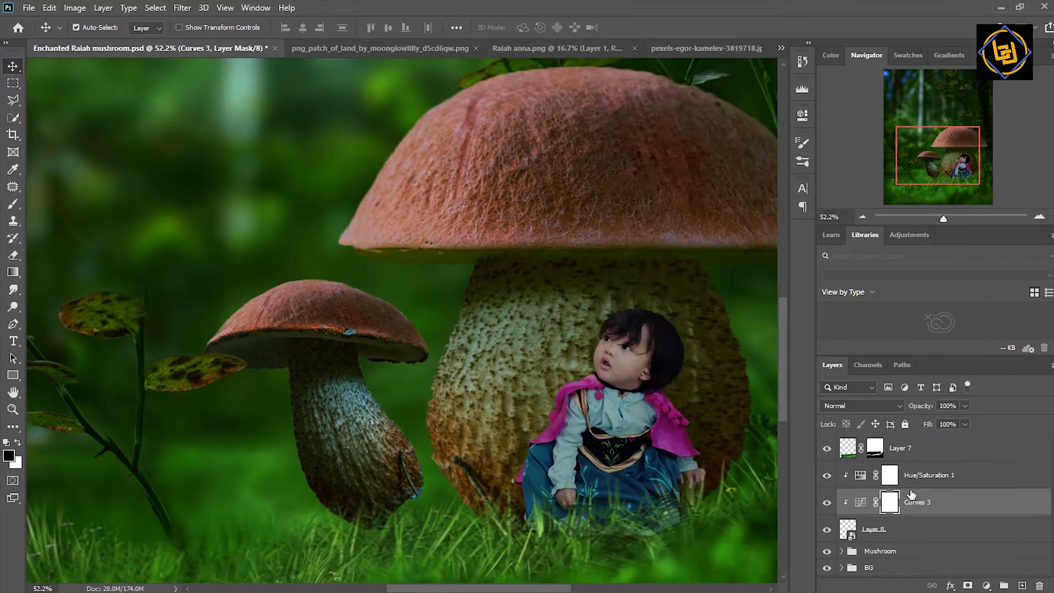
pyautogui.doubleClick(864, 478)
pyautogui.moveTo(680, 207)
pyautogui.mouseDown()
pyautogui.moveTo(653, 217)
pyautogui.moveTo(689, 209)
pyautogui.moveTo(670, 214)
pyautogui.mouseUp()
pyautogui.click(765, 111)
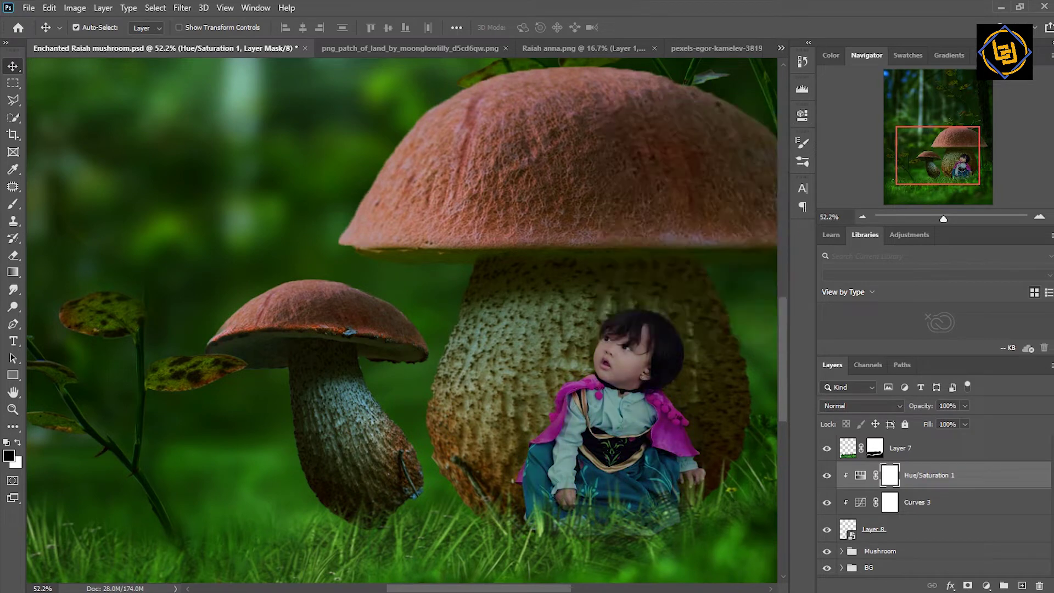
pyautogui.moveTo(950, 221); pyautogui.dragTo(939, 222)
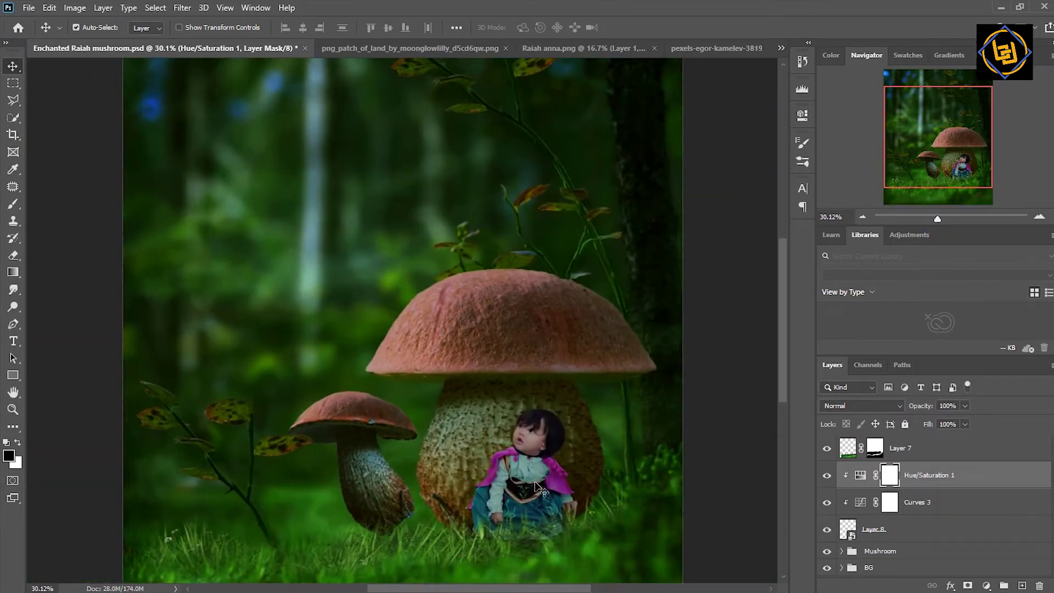
pyautogui.moveTo(528, 481)
pyautogui.mouseDown()
pyautogui.moveTo(546, 490)
pyautogui.moveTo(518, 530)
pyautogui.mouseUp()
# - Fill a new layer with 50% gray and set it to Soft Light blending
pyautogui.press('x')
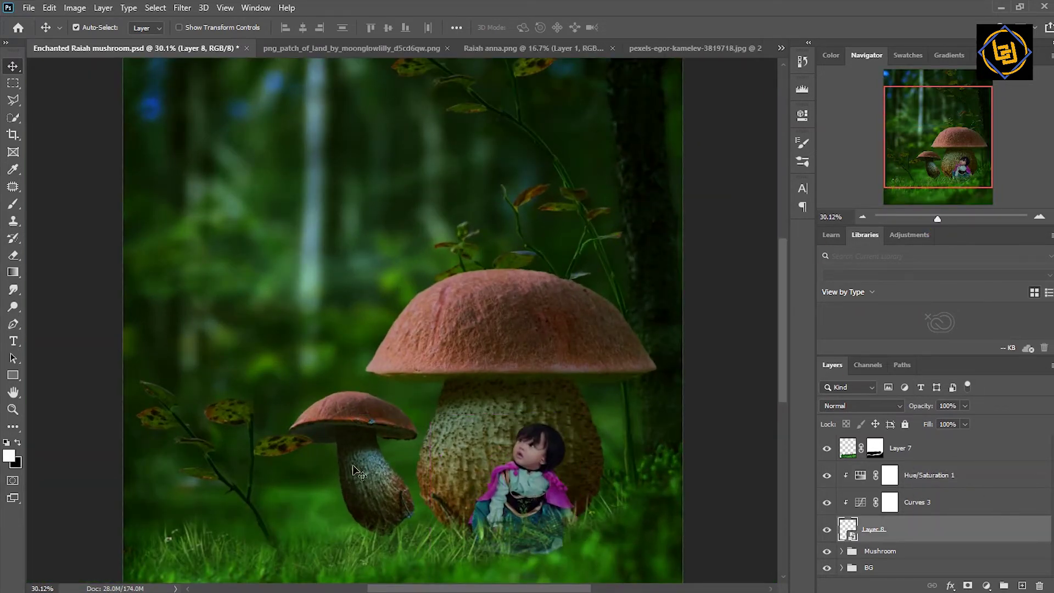
pyautogui.click(352, 465)
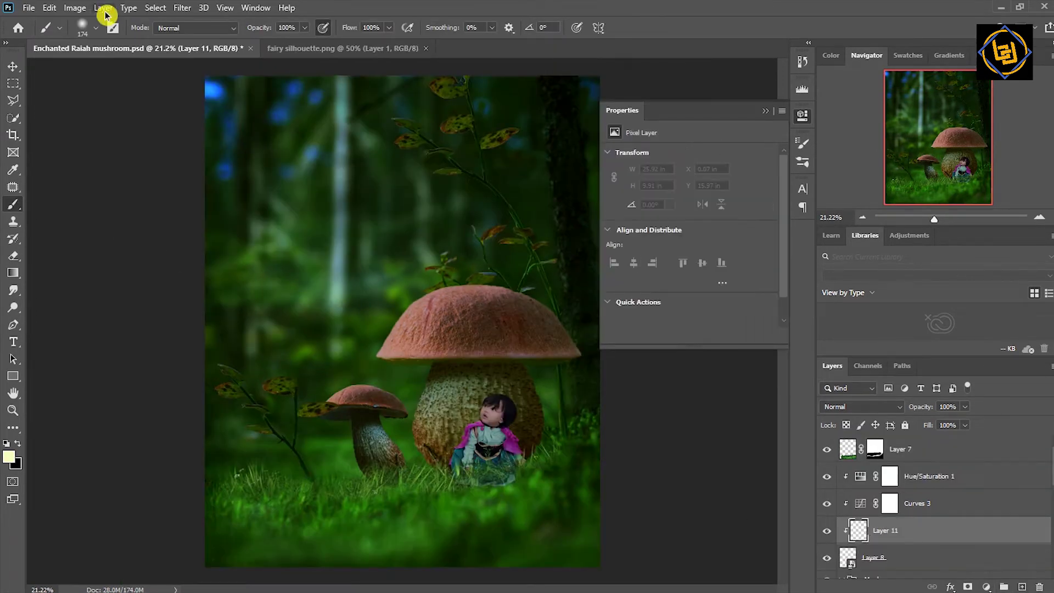
pyautogui.click(50, 7)
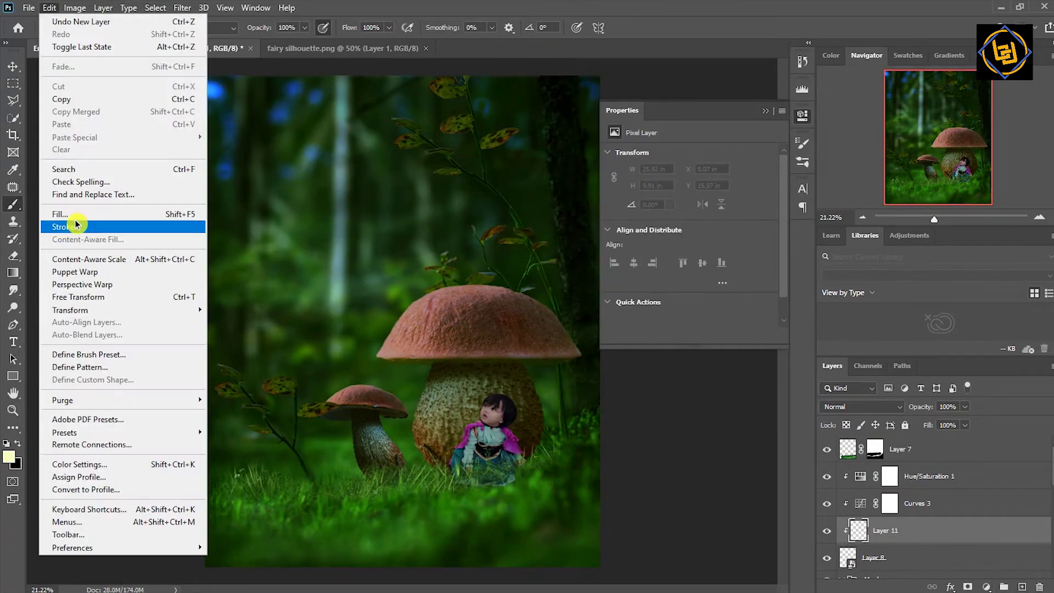
pyautogui.click(59, 215)
pyautogui.click(608, 155)
pyautogui.click(861, 406)
# - Select the Dodge tool and tile a second view of the composite side by side
pyautogui.click(14, 310)
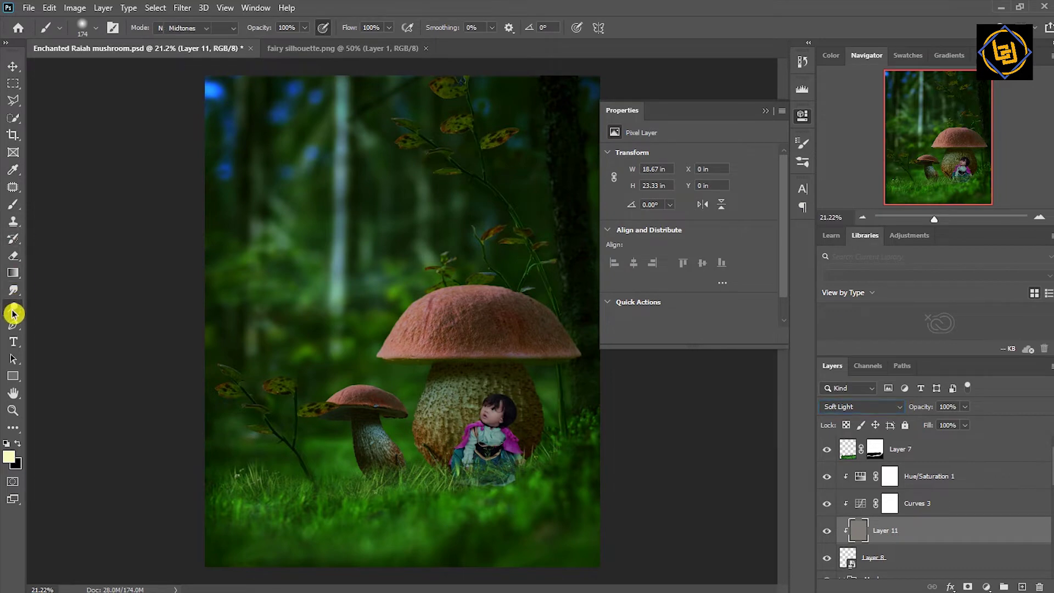
pyautogui.click(257, 8)
pyautogui.click(471, 265)
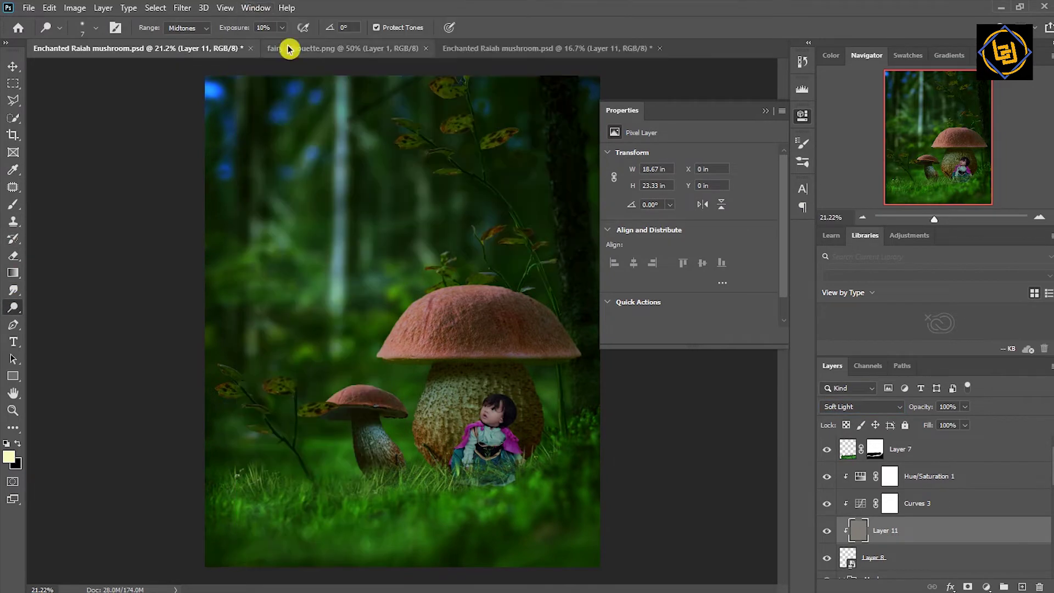
pyautogui.click(257, 8)
pyautogui.click(582, 61)
pyautogui.click(802, 115)
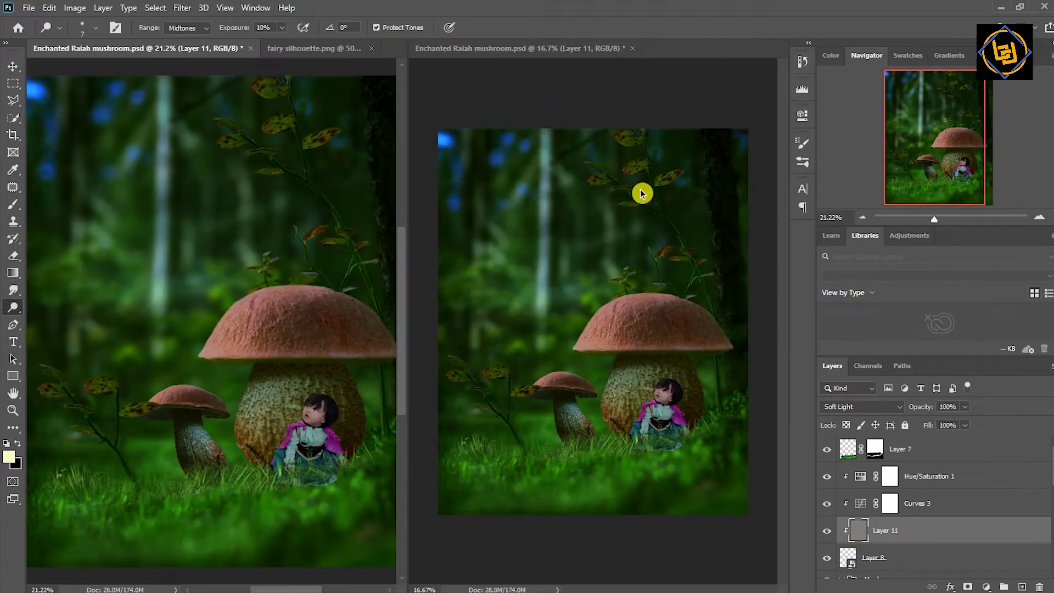
pyautogui.click(640, 193)
# - Zoom in on the child's face, enlarge the brush and raise dodge exposure to 15%
pyautogui.moveTo(933, 219); pyautogui.dragTo(946, 219)
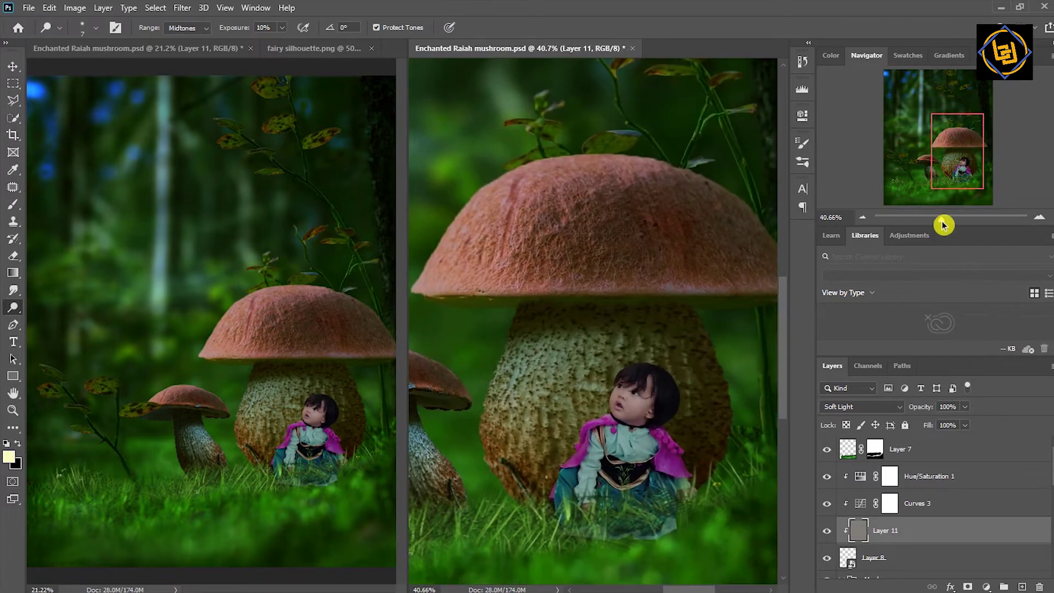
pyautogui.moveTo(784, 321); pyautogui.dragTo(786, 336)
pyautogui.moveTo(948, 219); pyautogui.dragTo(951, 219)
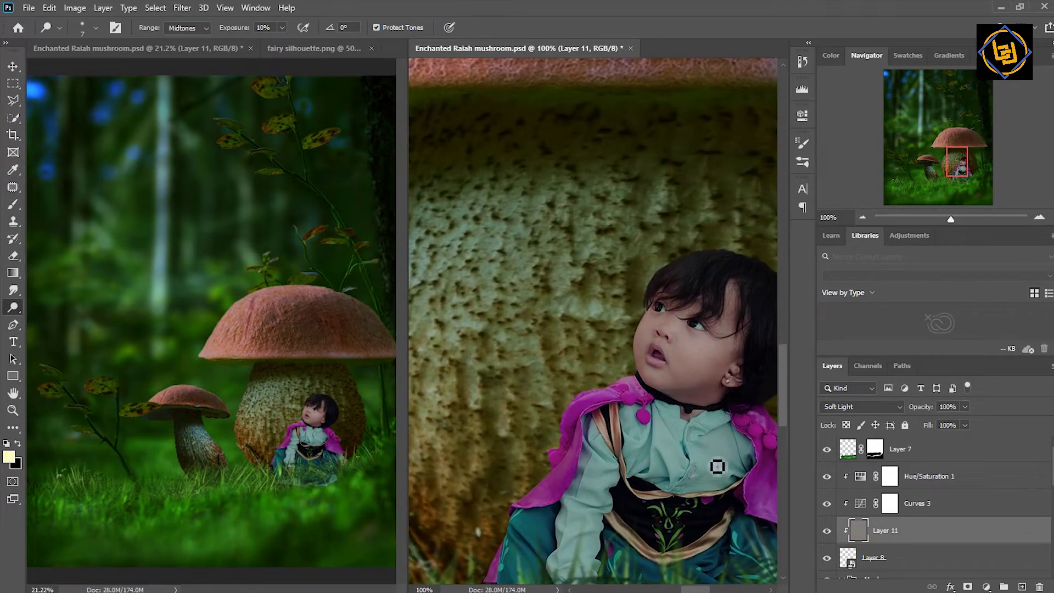
pyautogui.press(']')
pyautogui.press(']')
pyautogui.press(']')
pyautogui.click(289, 79)
pyautogui.moveTo(785, 418); pyautogui.dragTo(784, 438)
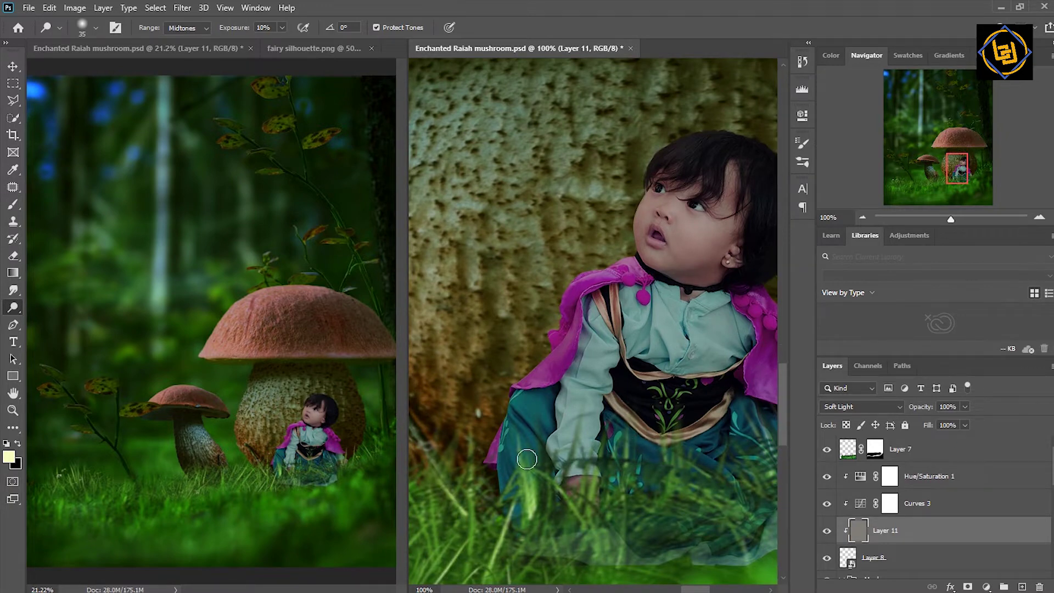
pyautogui.moveTo(694, 583); pyautogui.dragTo(706, 585)
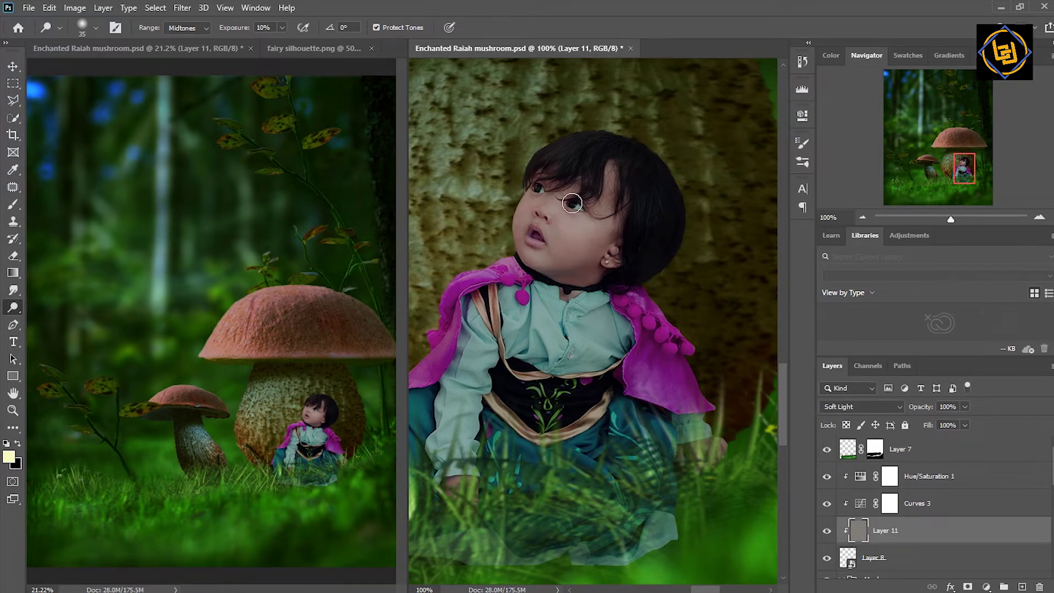
pyautogui.moveTo(951, 219); pyautogui.dragTo(964, 219)
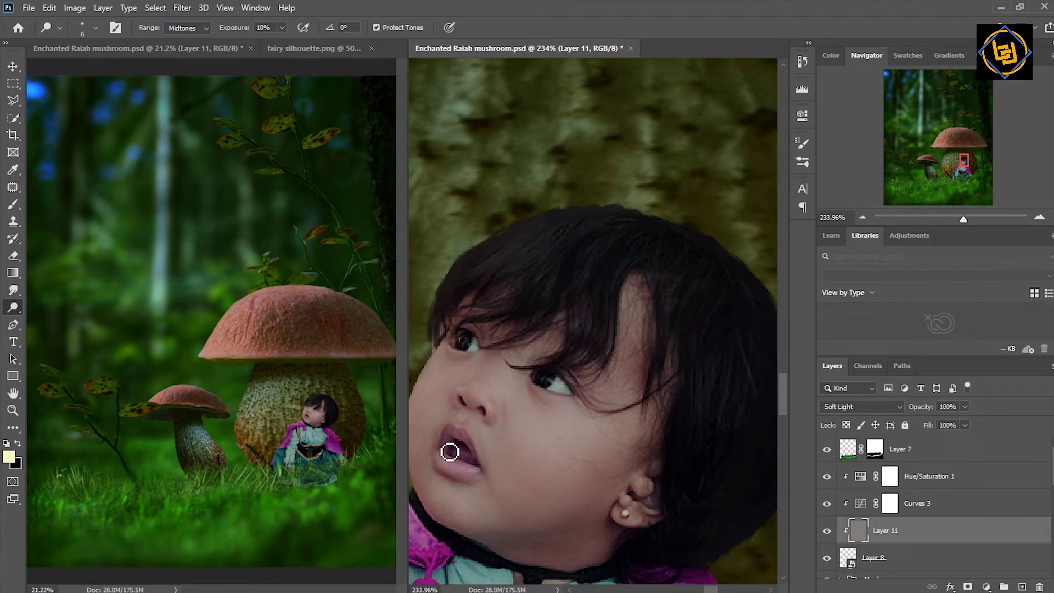
pyautogui.moveTo(282, 27); pyautogui.dragTo(287, 45)
# - Switch to the Burn tool and darken the child's lower lip
pyautogui.rightClick(13, 307)
pyautogui.click(51, 318)
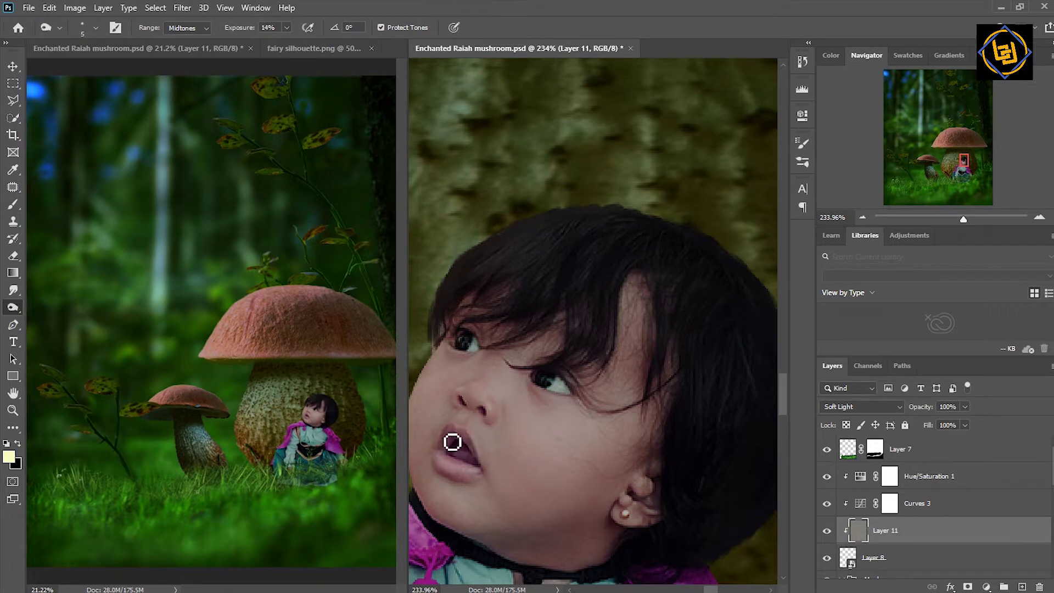
pyautogui.moveTo(456, 465); pyautogui.dragTo(441, 470)
# - Pan across the child's hair and clothing, darkening their shadow areas
pyautogui.moveTo(780, 389); pyautogui.dragTo(617, 293)
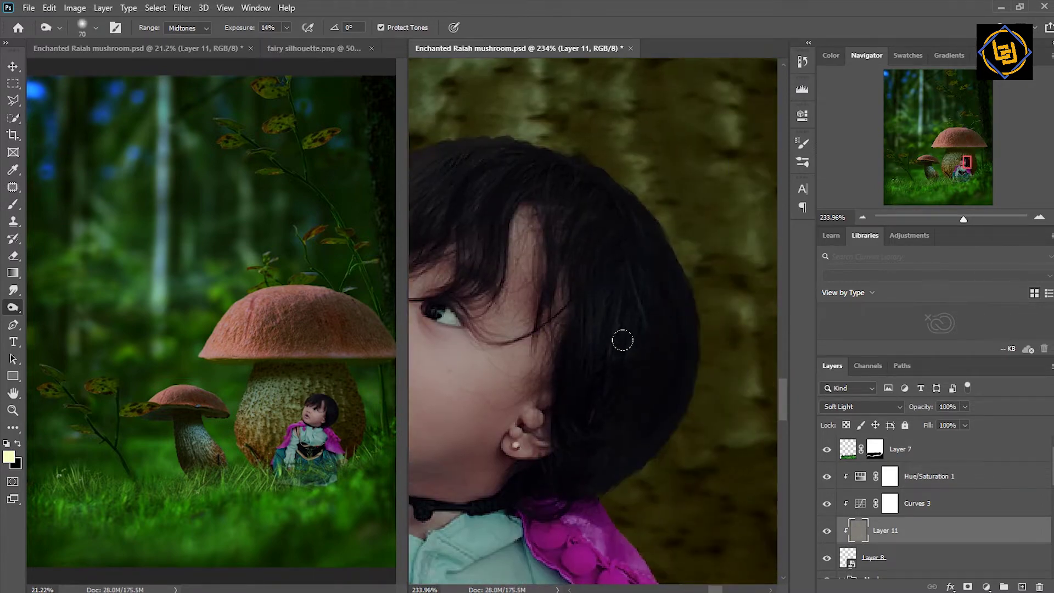
pyautogui.scroll(-2, 696, 518)
pyautogui.hscroll(-3, 673, 288)
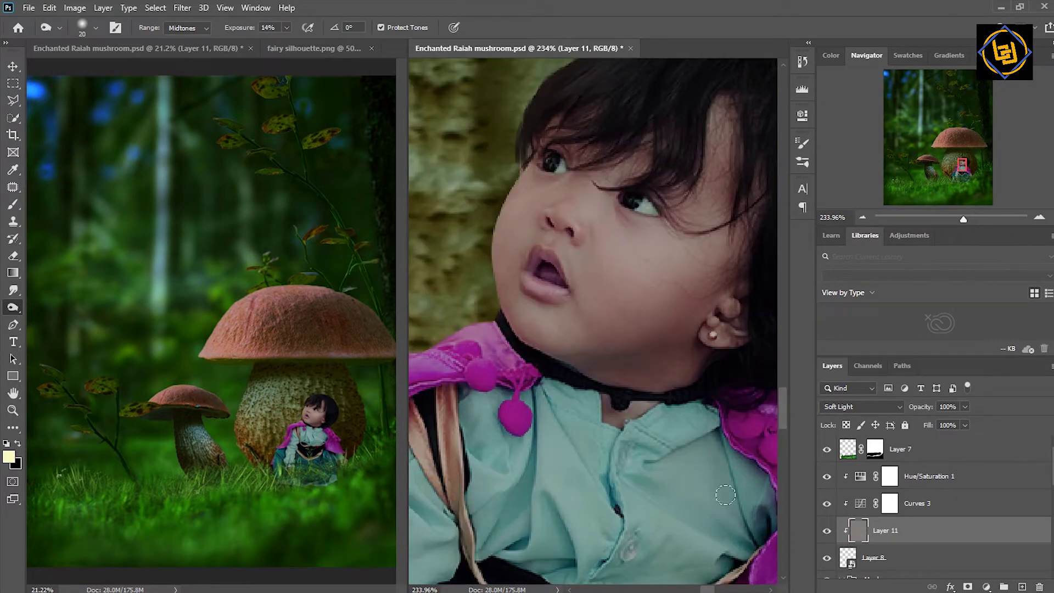
pyautogui.hscroll(-4, 679, 373)
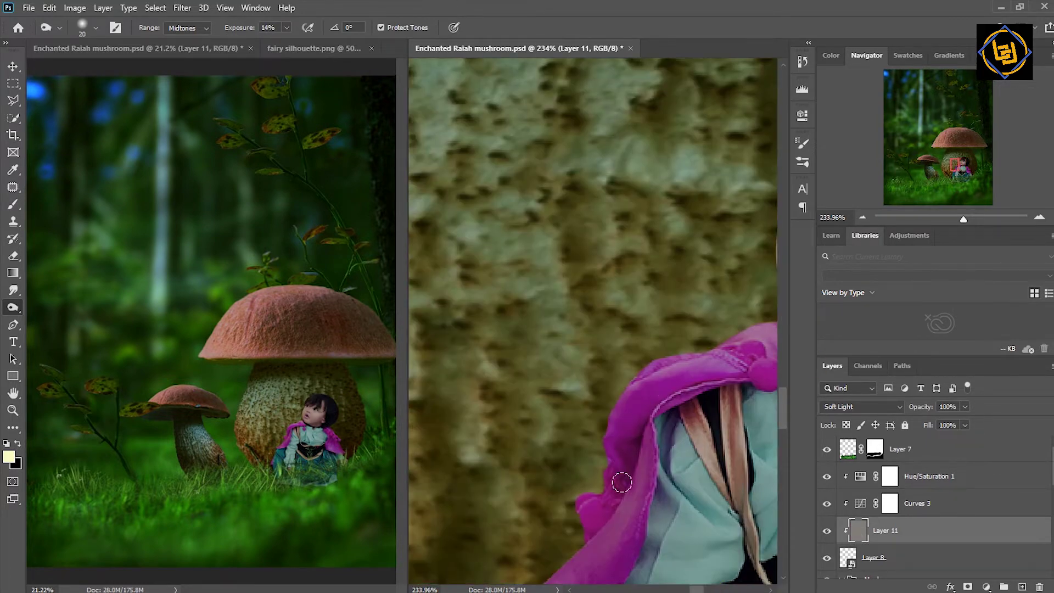
pyautogui.scroll(-3, 731, 486)
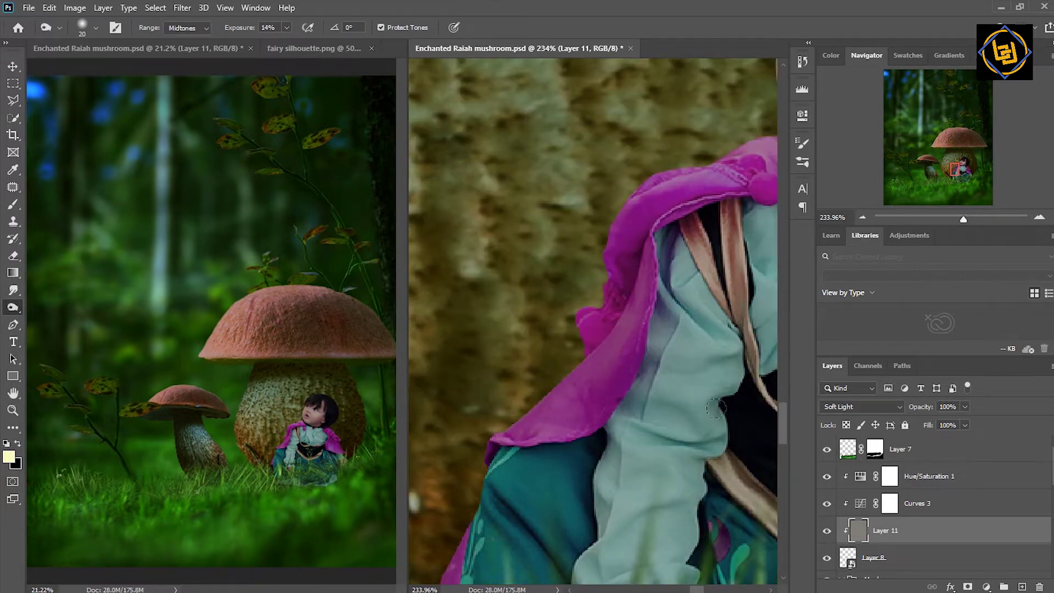
pyautogui.scroll(-3, 723, 428)
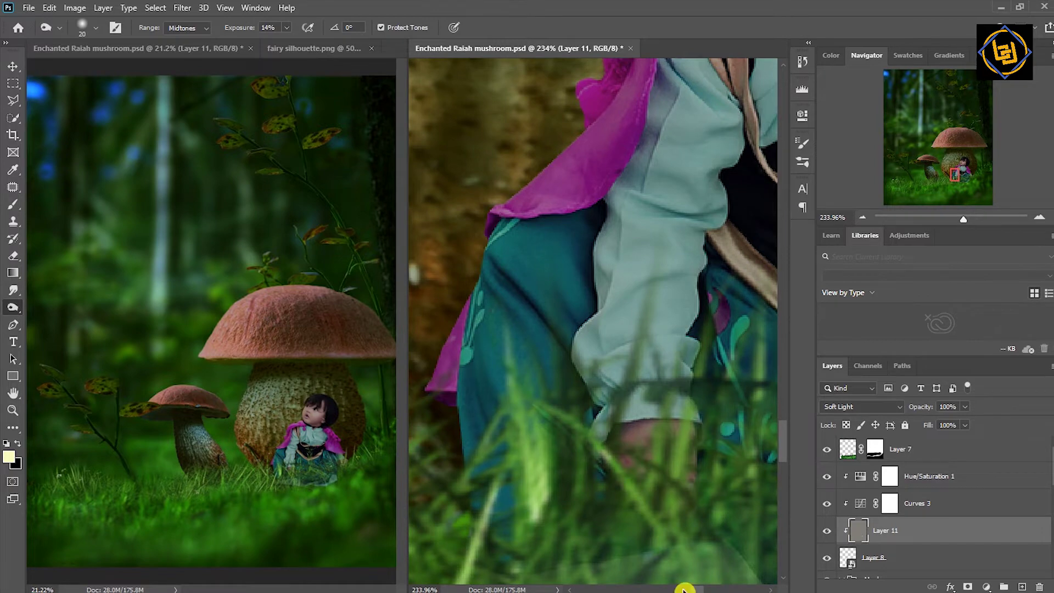
pyautogui.moveTo(684, 589); pyautogui.dragTo(695, 588)
pyautogui.click(254, 537)
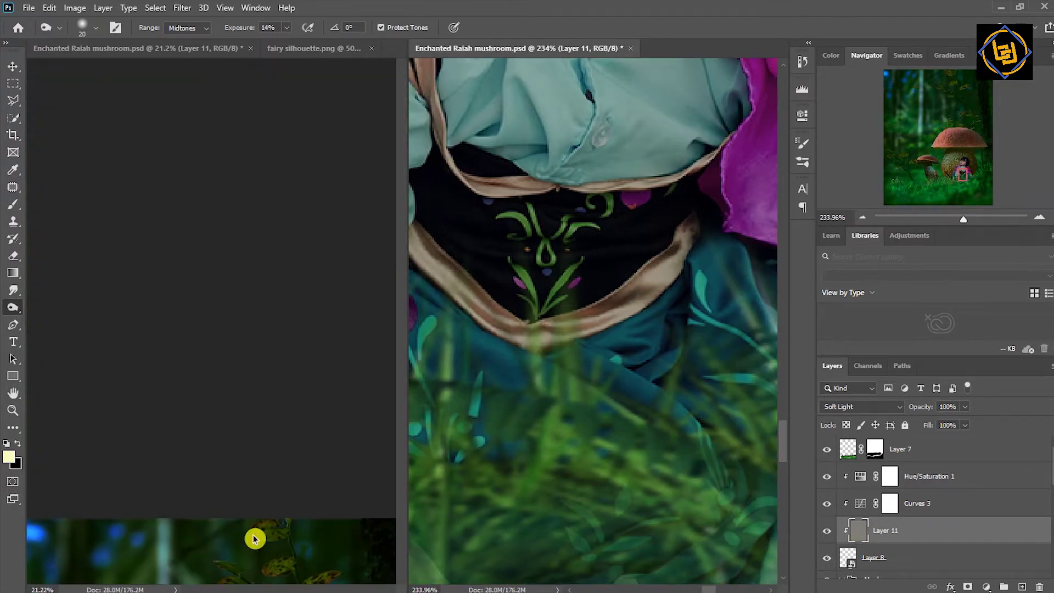
pyautogui.click(765, 226)
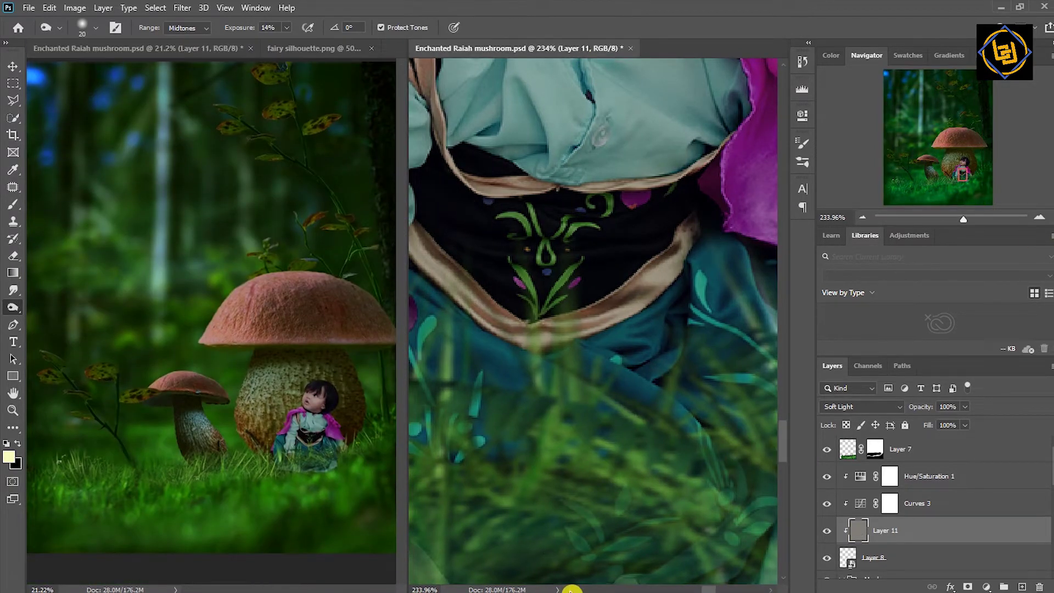
pyautogui.moveTo(765, 225); pyautogui.dragTo(618, 123)
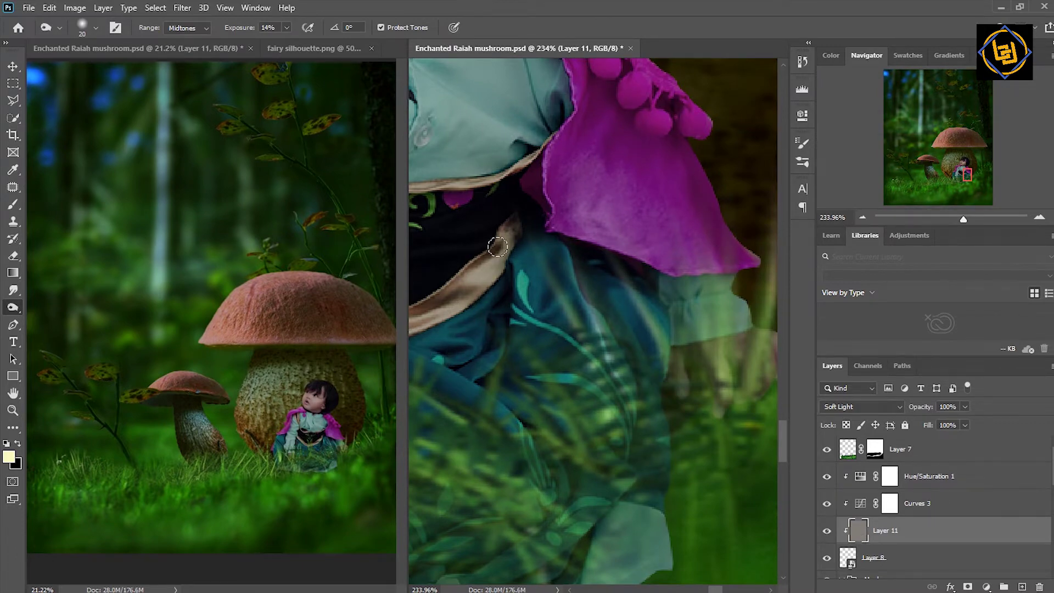
pyautogui.scroll(5, 541, 458)
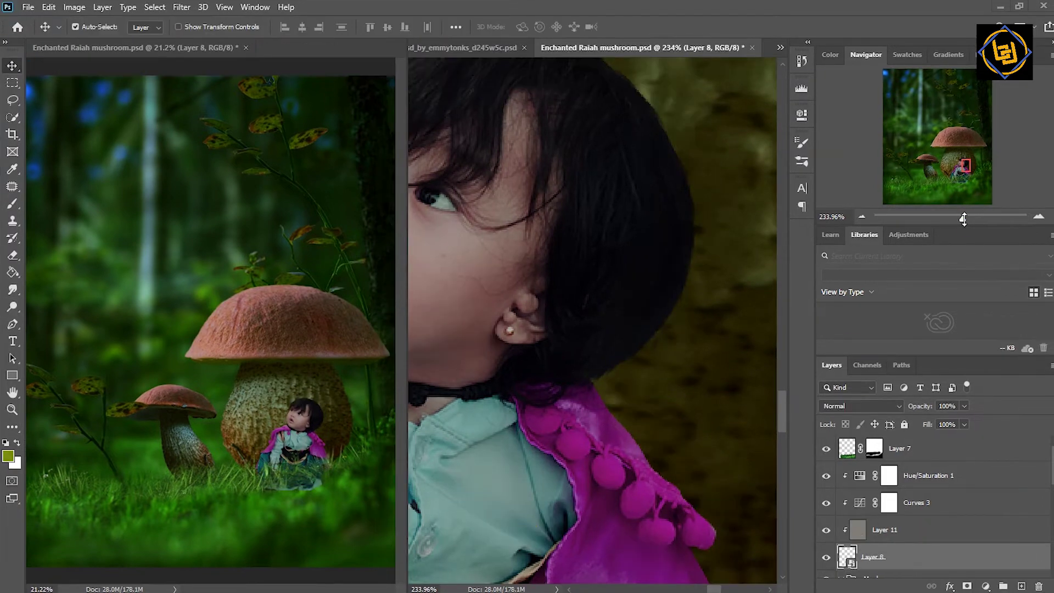
# - Zoom out and set a black brush at 100% opacity on Layer 9's mask
pyautogui.moveTo(963, 219); pyautogui.dragTo(944, 219)
pyautogui.press('v')
pyautogui.click(11, 206)
pyautogui.click(6, 443)
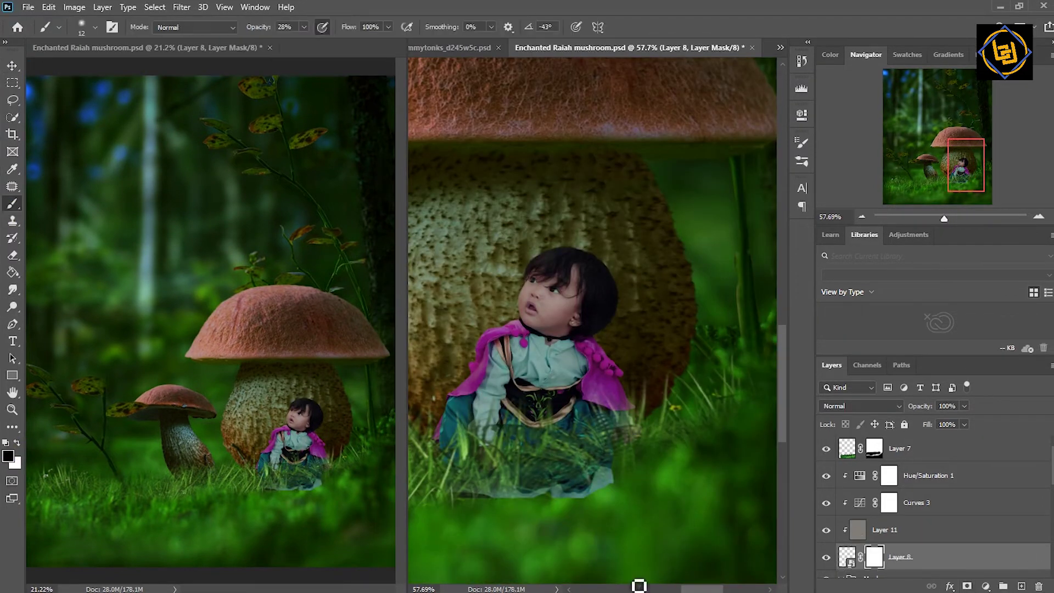
pyautogui.moveTo(303, 27); pyautogui.dragTo(356, 44)
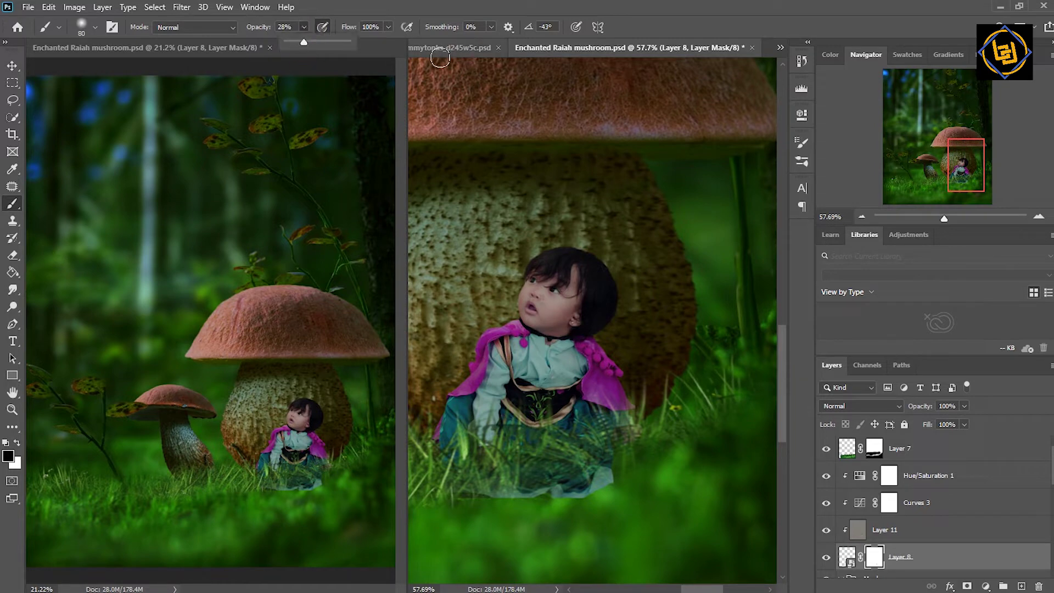
pyautogui.scroll(-5, 1049, 475)
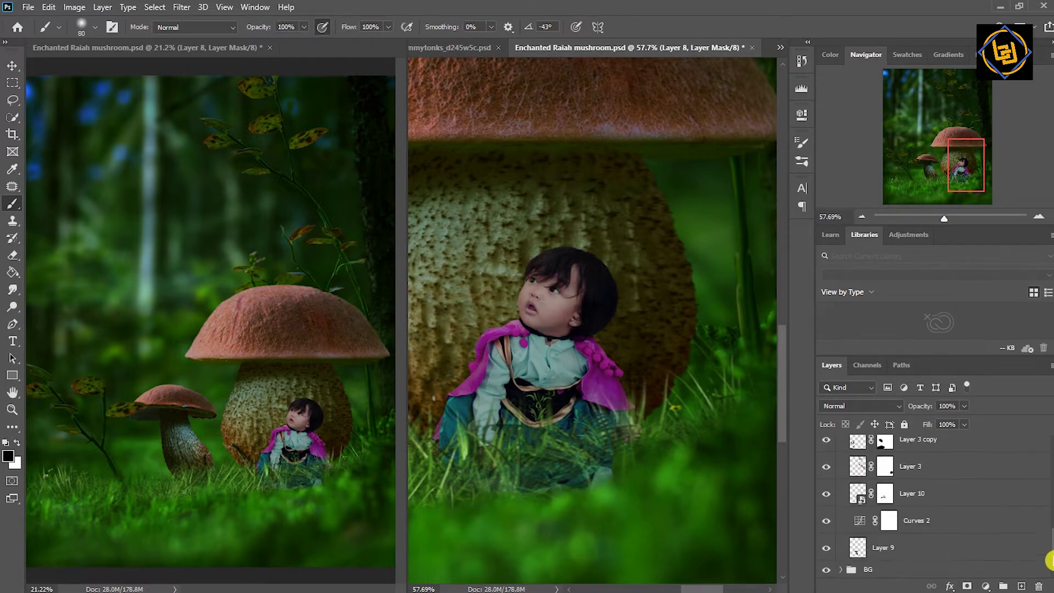
pyautogui.click(884, 547)
pyautogui.hscroll(-3, 714, 524)
pyautogui.hscroll(-3, 536, 483)
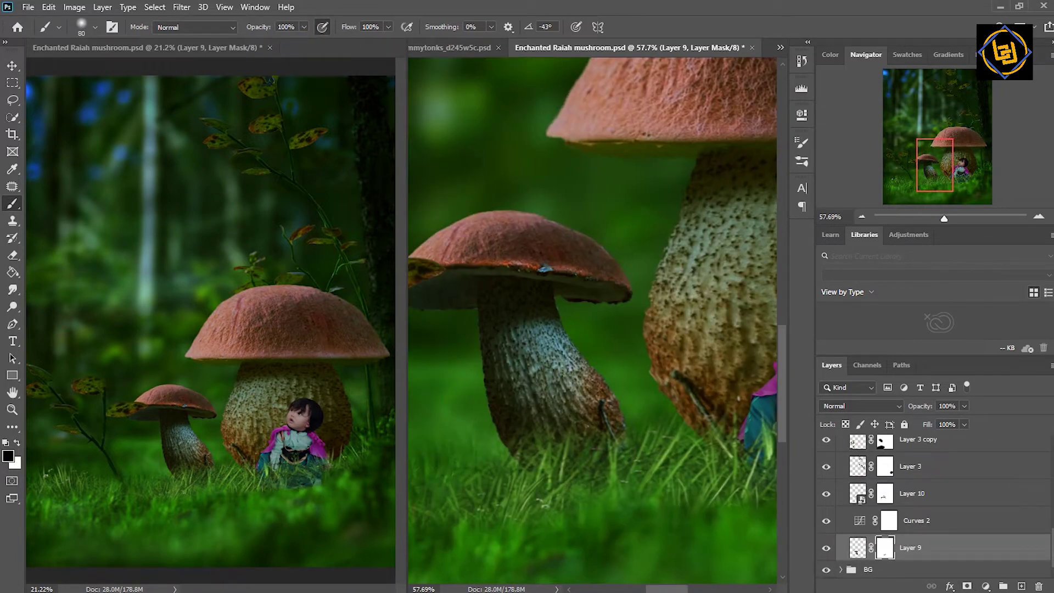
pyautogui.moveTo(944, 218)
pyautogui.mouseDown()
pyautogui.moveTo(934, 226)
pyautogui.moveTo(955, 218)
pyautogui.mouseUp()
# - Duplicate the elf ear group from the ears document into the mushroom composite
pyautogui.click(464, 47)
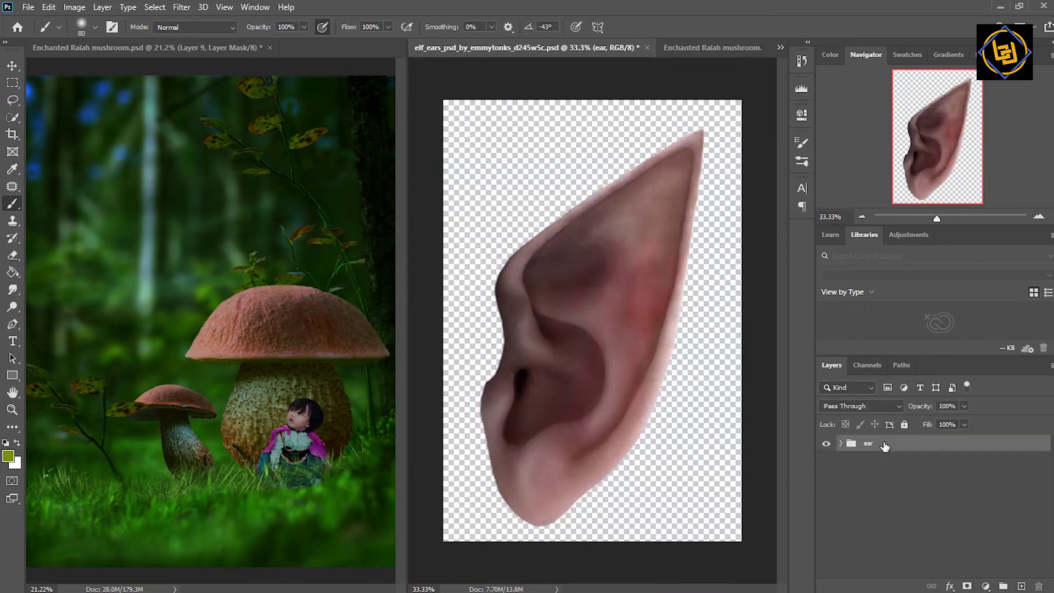
pyautogui.rightClick(889, 443)
pyautogui.click(926, 122)
pyautogui.click(558, 214)
pyautogui.click(558, 231)
pyautogui.press('Return')
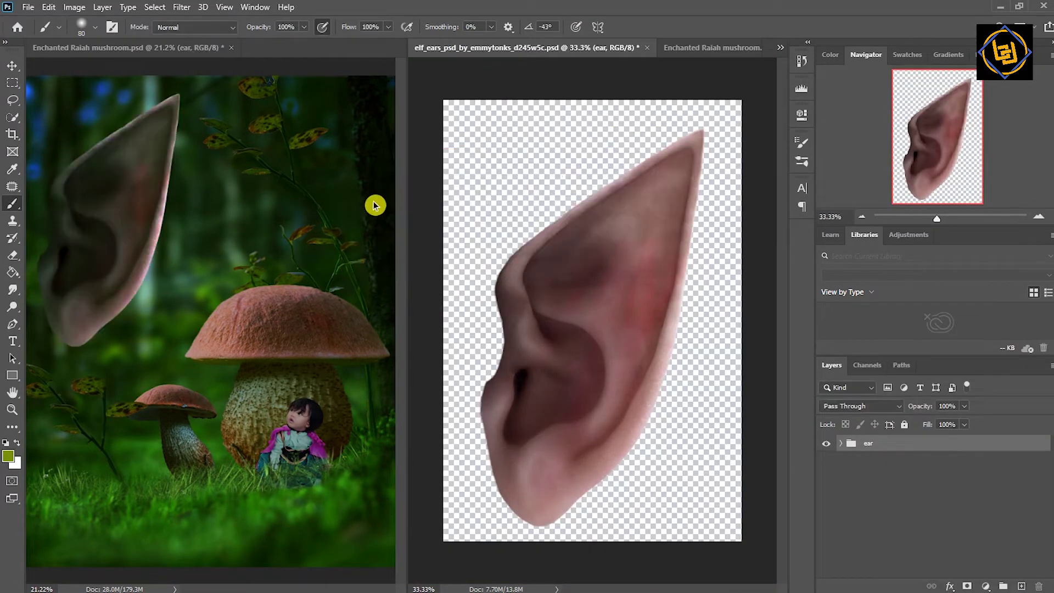
pyautogui.click(712, 49)
# - Roughly resize and reposition the pasted ear with Free Transform
pyautogui.hotkey('ctrl', 't')
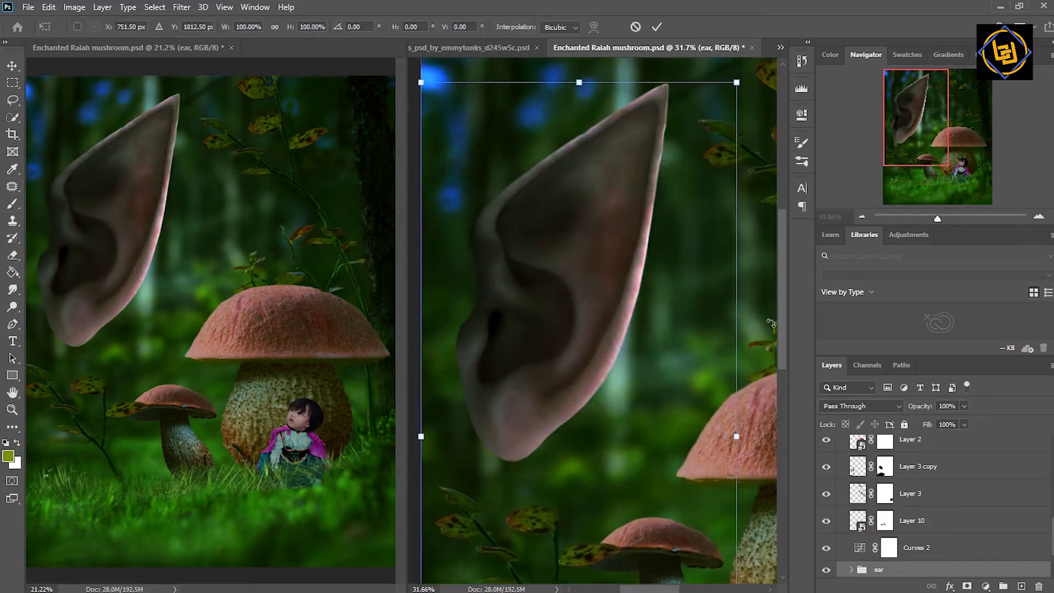
pyautogui.moveTo(737, 82); pyautogui.dragTo(615, 354)
pyautogui.moveTo(539, 440); pyautogui.dragTo(791, 527)
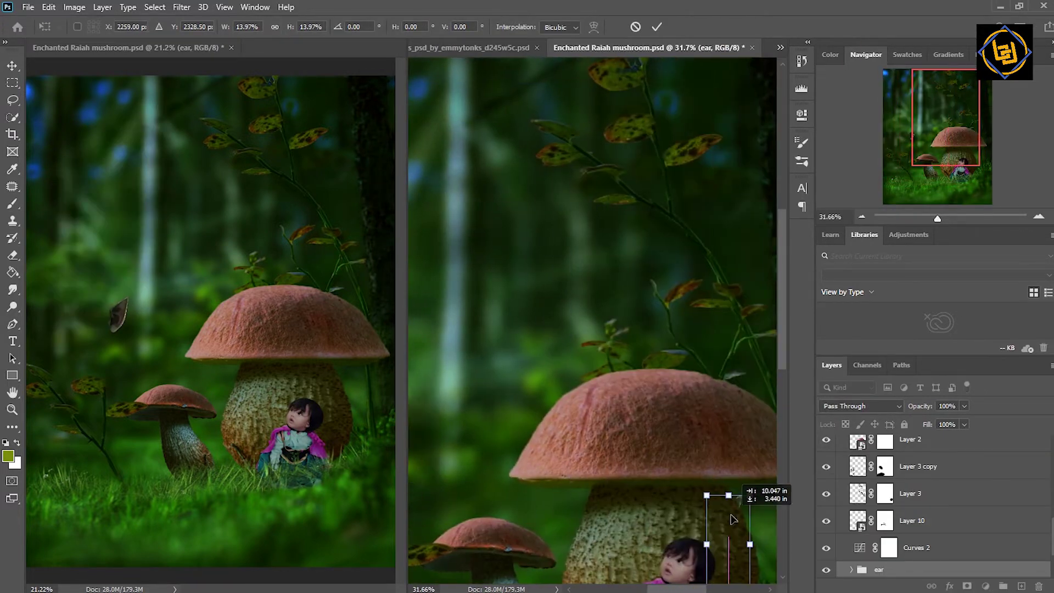
pyautogui.press('Return')
pyautogui.scroll(-3, 933, 560)
pyautogui.scroll(-2, 958, 549)
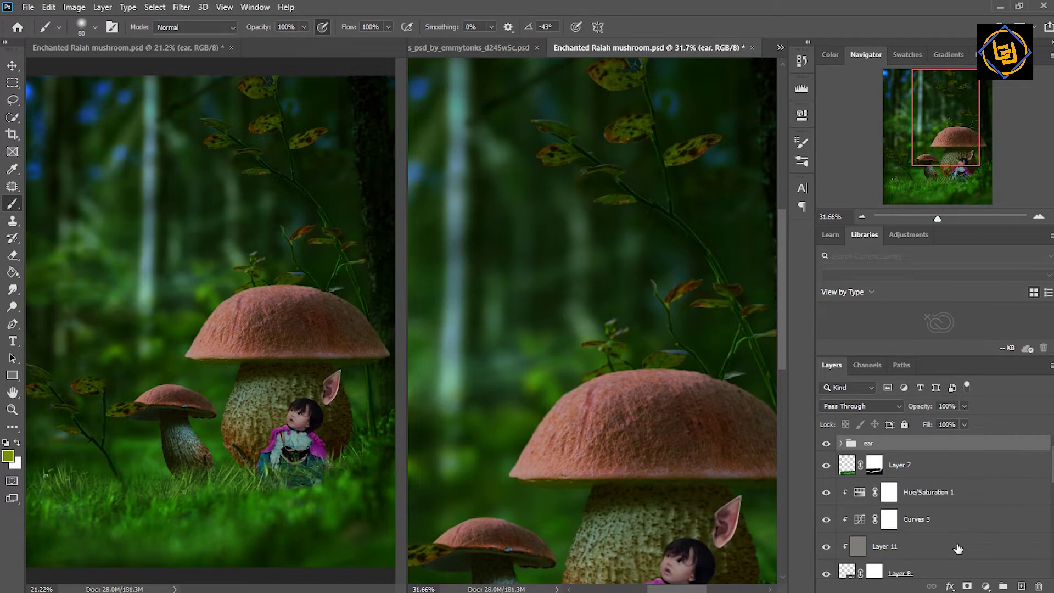
# - Inspect the ear group's layers, then collapse and reselect the ear group
pyautogui.click(840, 443)
pyautogui.rightClick(906, 546)
pyautogui.click(761, 252)
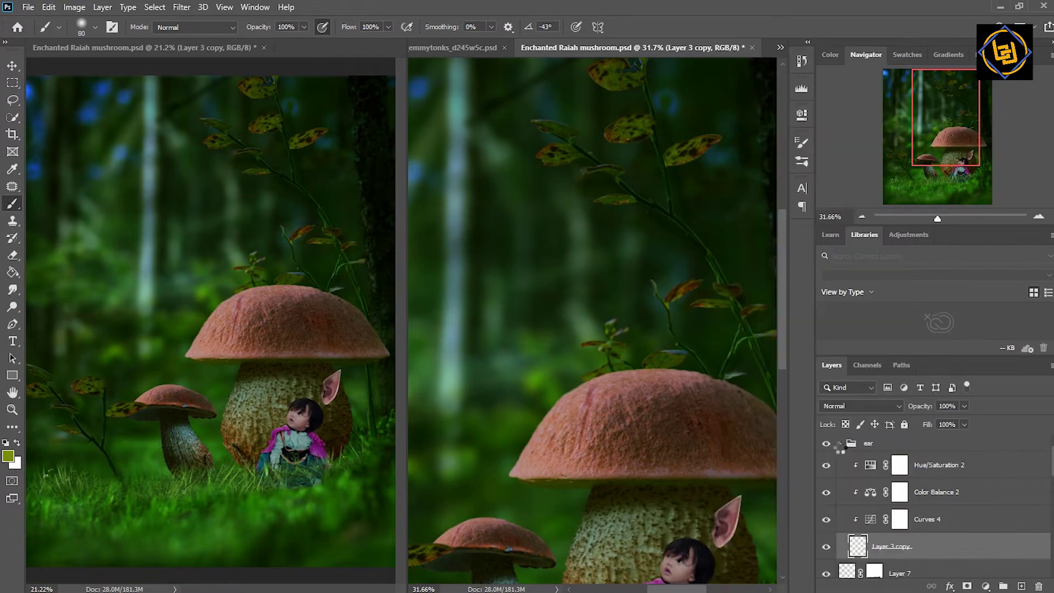
pyautogui.click(840, 445)
pyautogui.moveTo(784, 348); pyautogui.dragTo(783, 407)
pyautogui.moveTo(938, 218); pyautogui.dragTo(952, 218)
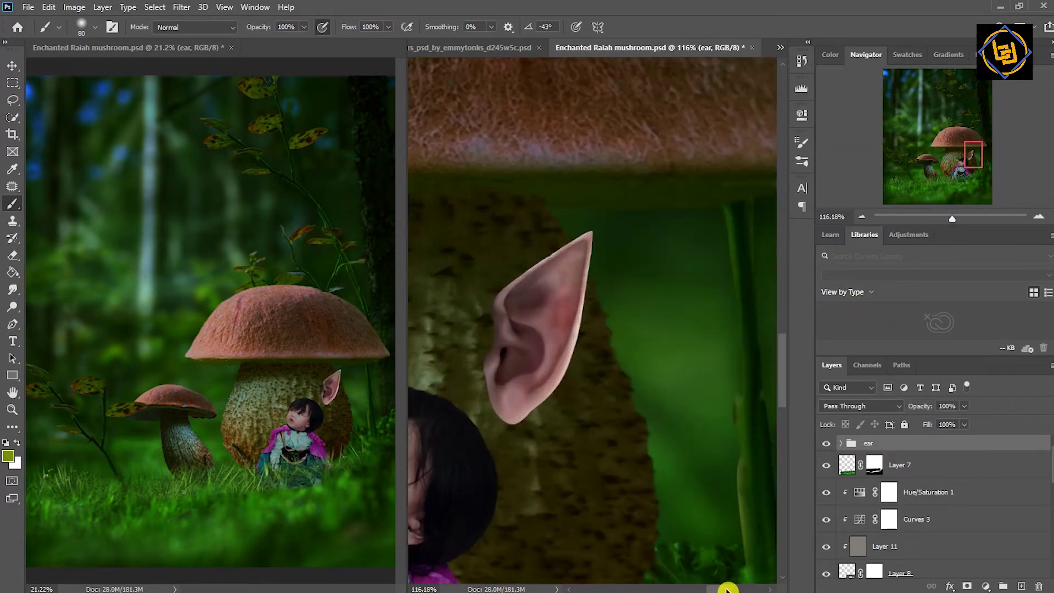
pyautogui.moveTo(727, 589); pyautogui.dragTo(714, 589)
# - Tilt the ear outward, shrink it to about 38% beside her hair, mask it, fade to 64%
pyautogui.press('v')
pyautogui.hotkey('ctrl', 't')
pyautogui.moveTo(701, 309); pyautogui.dragTo(600, 453)
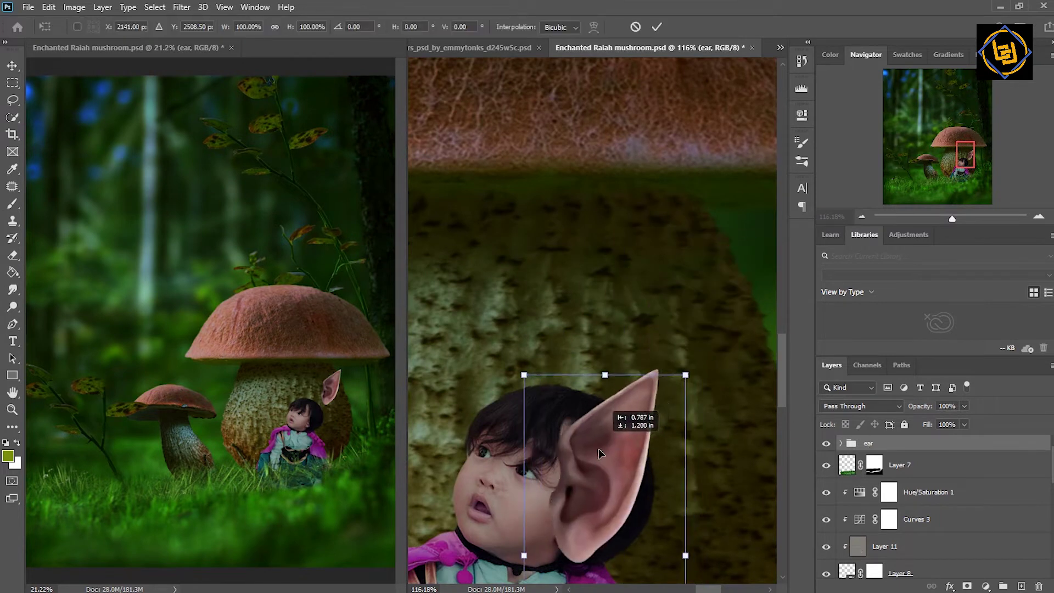
pyautogui.moveTo(695, 367); pyautogui.dragTo(738, 433)
pyautogui.moveTo(648, 494)
pyautogui.mouseDown()
pyautogui.moveTo(659, 523)
pyautogui.moveTo(609, 488)
pyautogui.mouseUp()
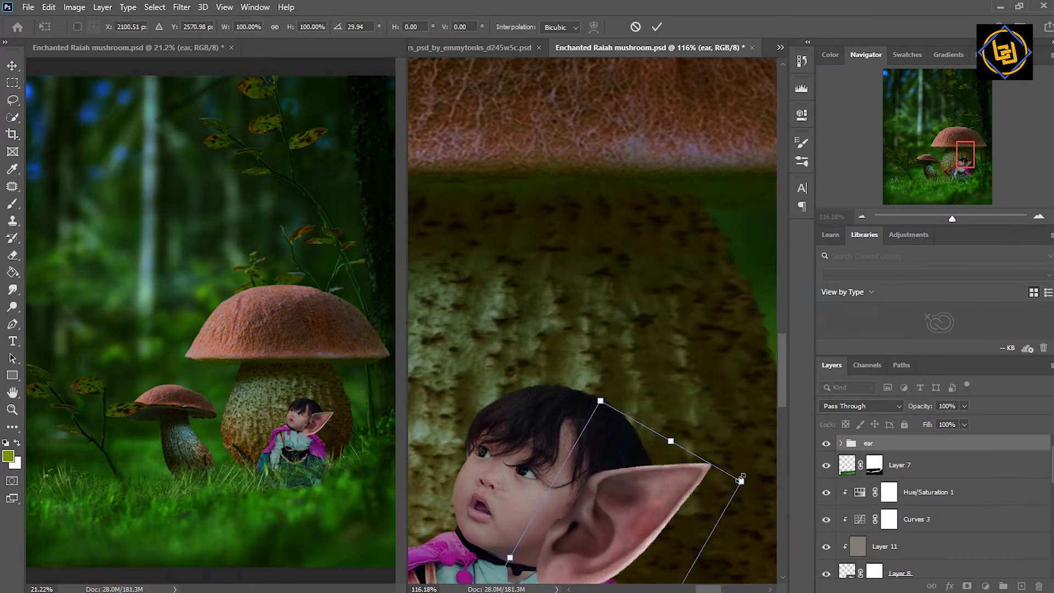
pyautogui.moveTo(741, 479); pyautogui.dragTo(641, 509)
pyautogui.moveTo(582, 527); pyautogui.dragTo(573, 535)
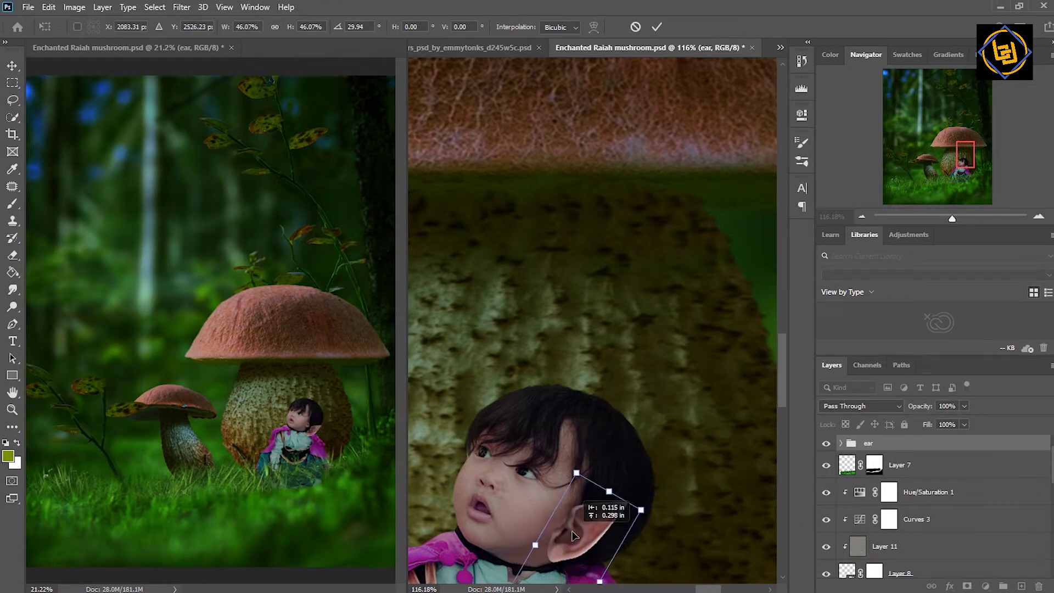
pyautogui.moveTo(641, 510); pyautogui.dragTo(604, 501)
pyautogui.moveTo(574, 533); pyautogui.dragTo(582, 531)
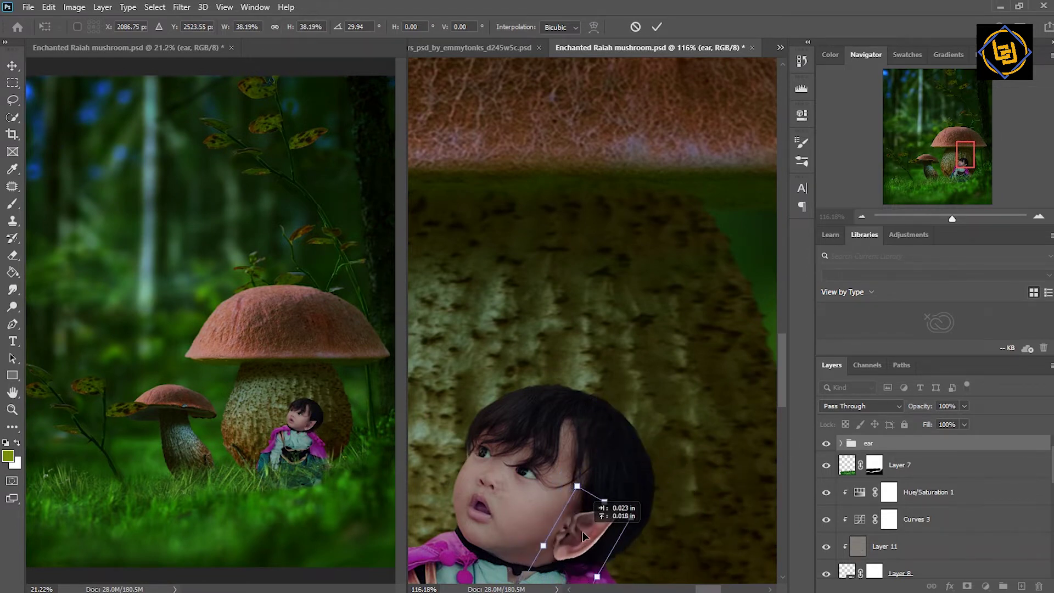
pyautogui.press('Return')
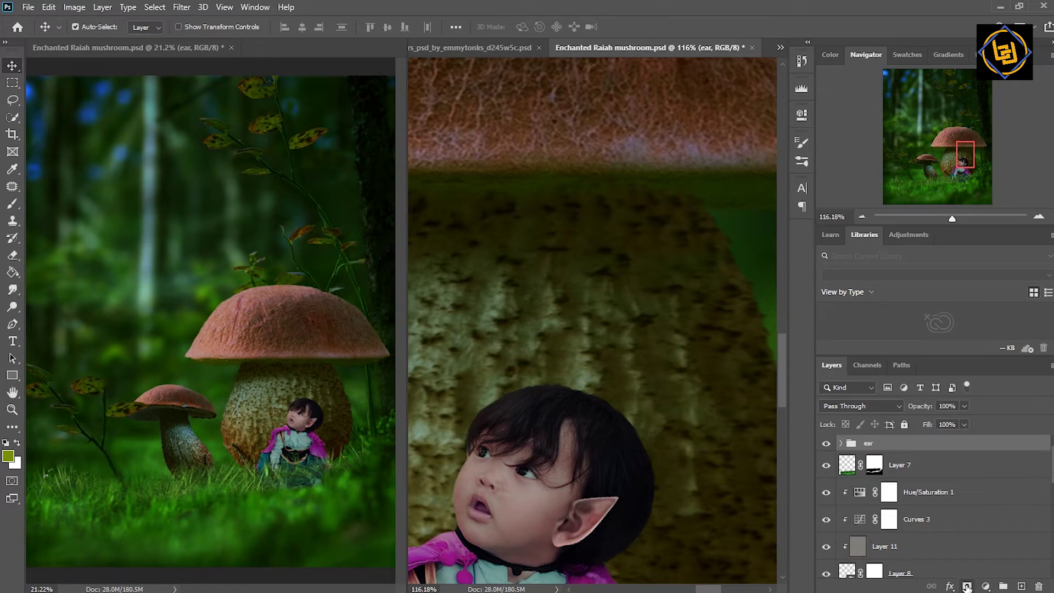
pyautogui.click(967, 587)
pyautogui.moveTo(953, 218); pyautogui.dragTo(956, 218)
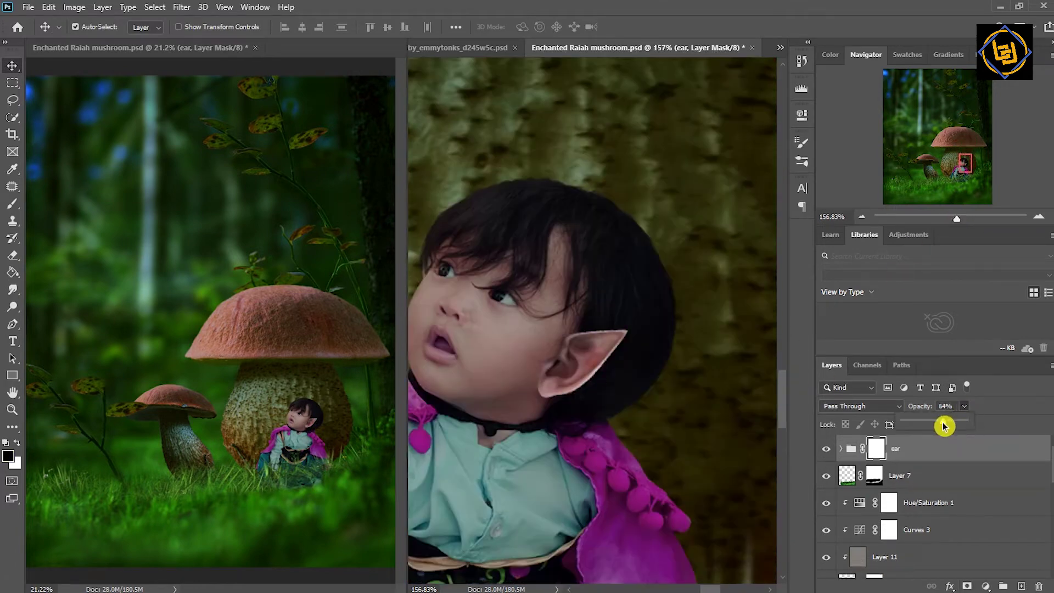
# - Nudge the elf ear into place on the head and raise its opacity to 100%
pyautogui.click(841, 448)
pyautogui.click(945, 476)
pyautogui.click(879, 449)
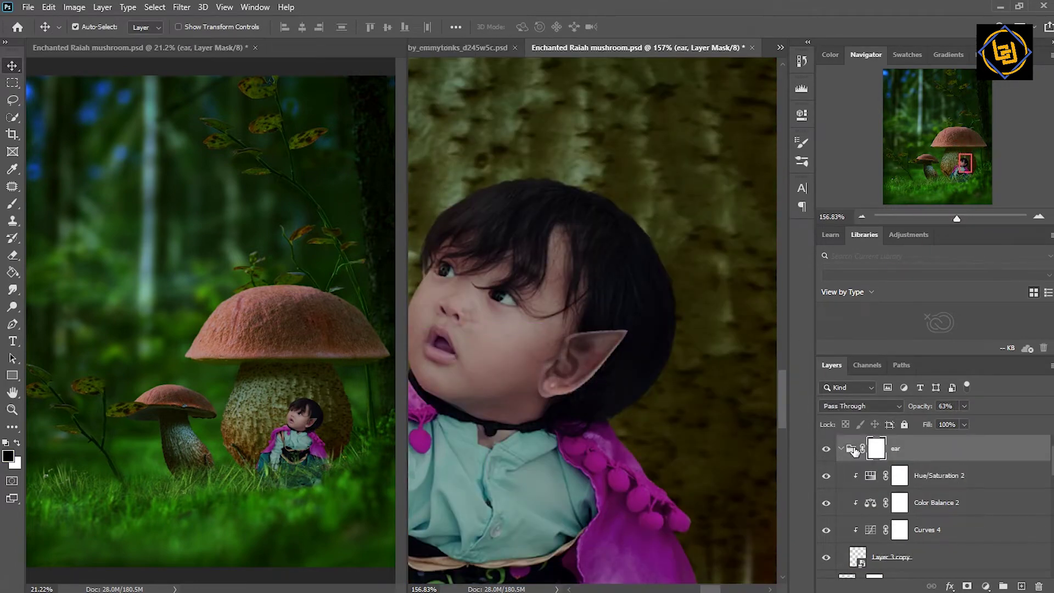
pyautogui.hotkey('ctrl', 't')
pyautogui.moveTo(569, 358); pyautogui.dragTo(574, 365)
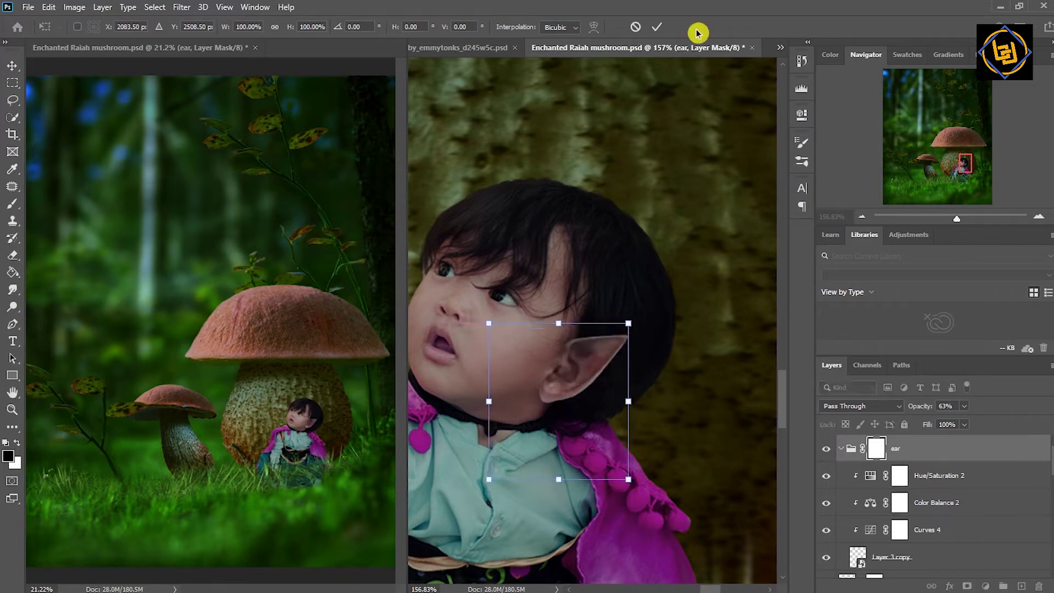
pyautogui.click(657, 26)
pyautogui.click(965, 406)
pyautogui.moveTo(963, 421); pyautogui.dragTo(987, 421)
# - Add a new empty layer above the Mushroom group
pyautogui.press('b')
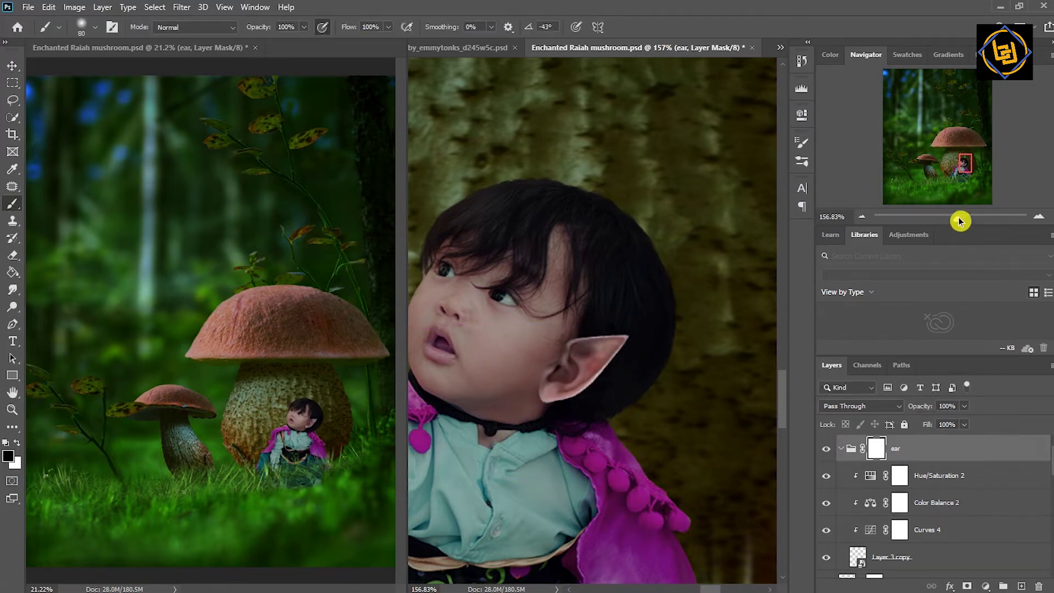
pyautogui.moveTo(960, 218); pyautogui.dragTo(967, 218)
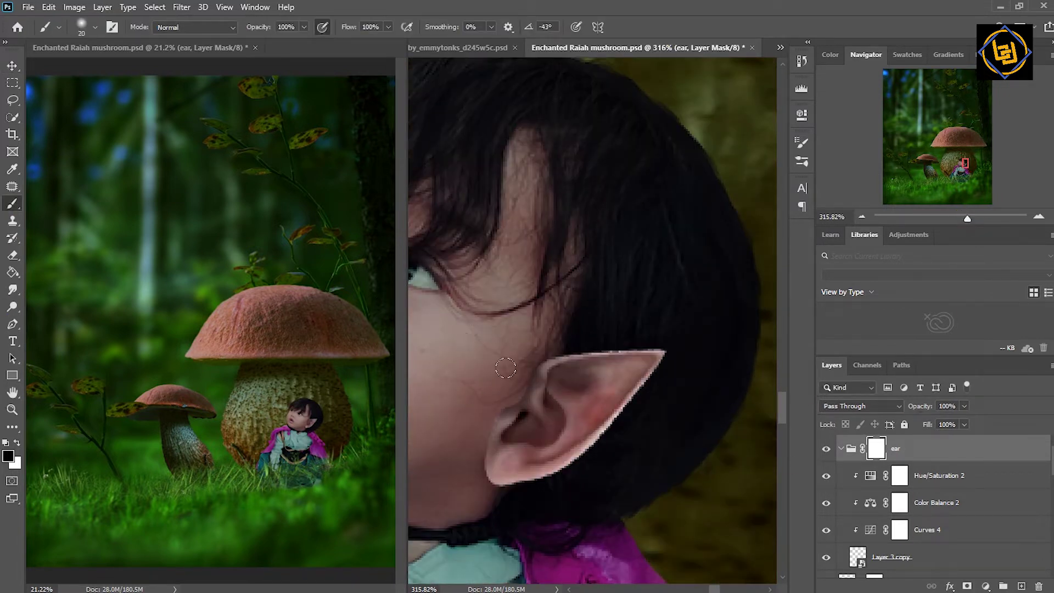
pyautogui.moveTo(967, 218); pyautogui.dragTo(934, 218)
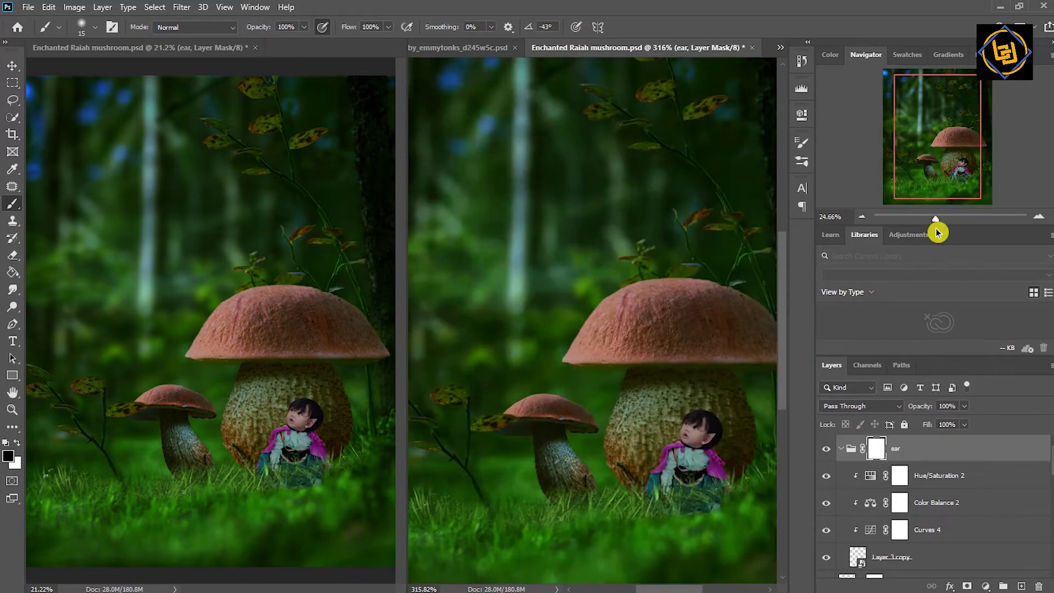
pyautogui.scroll(-3, 1050, 488)
pyautogui.scroll(-1, 1050, 488)
pyautogui.scroll(-1, 1050, 488)
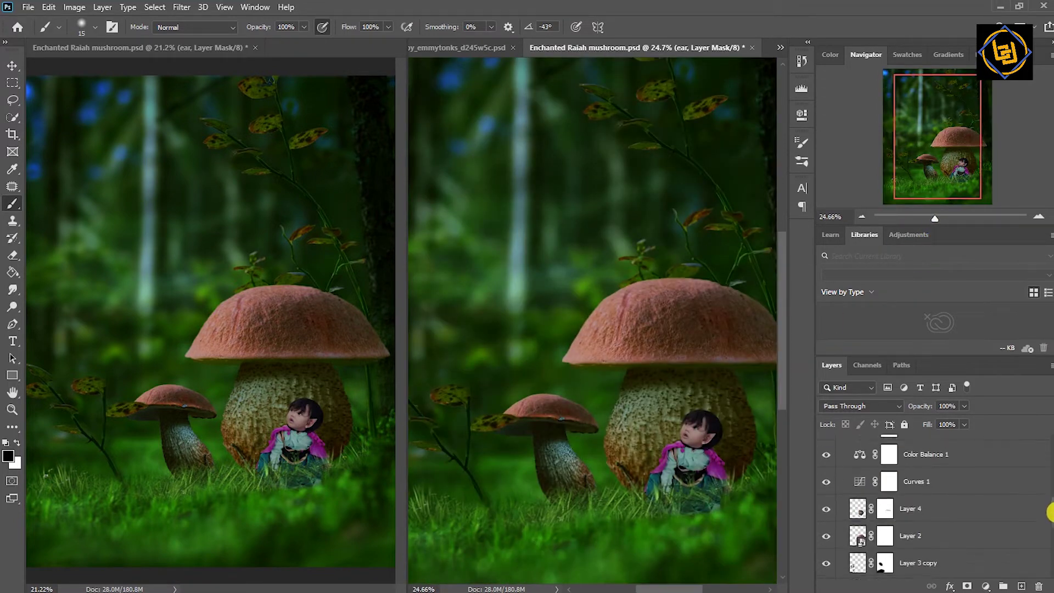
pyautogui.scroll(-1, 1049, 488)
pyautogui.click(906, 547)
pyautogui.click(1032, 585)
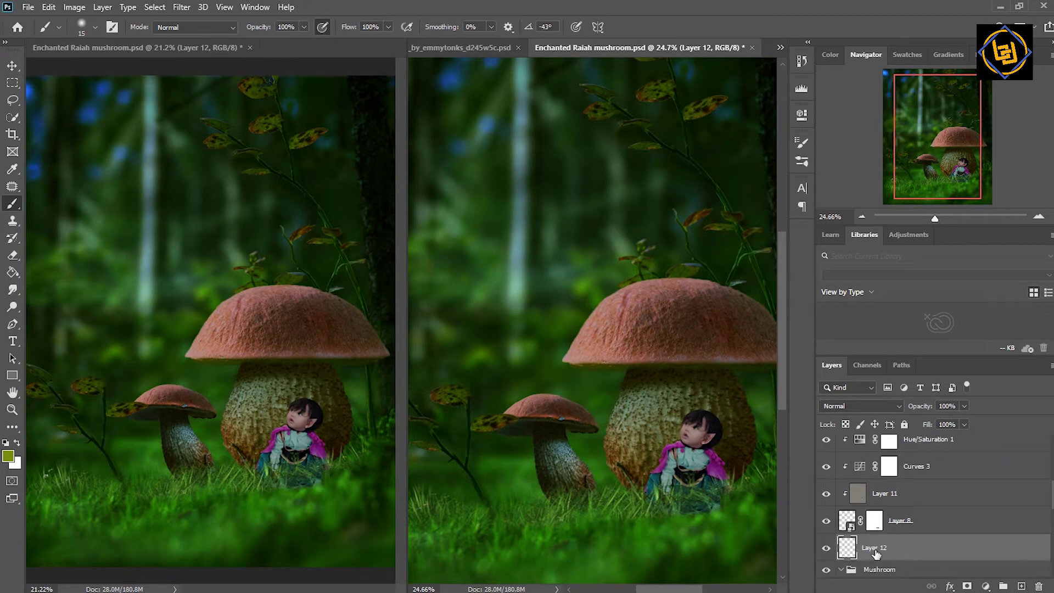
pyautogui.write('shadow')
# - Rename Layer 8 to 'model', rename Layer 11, and apply Camera Raw Filter to model
pyautogui.doubleClick(928, 524)
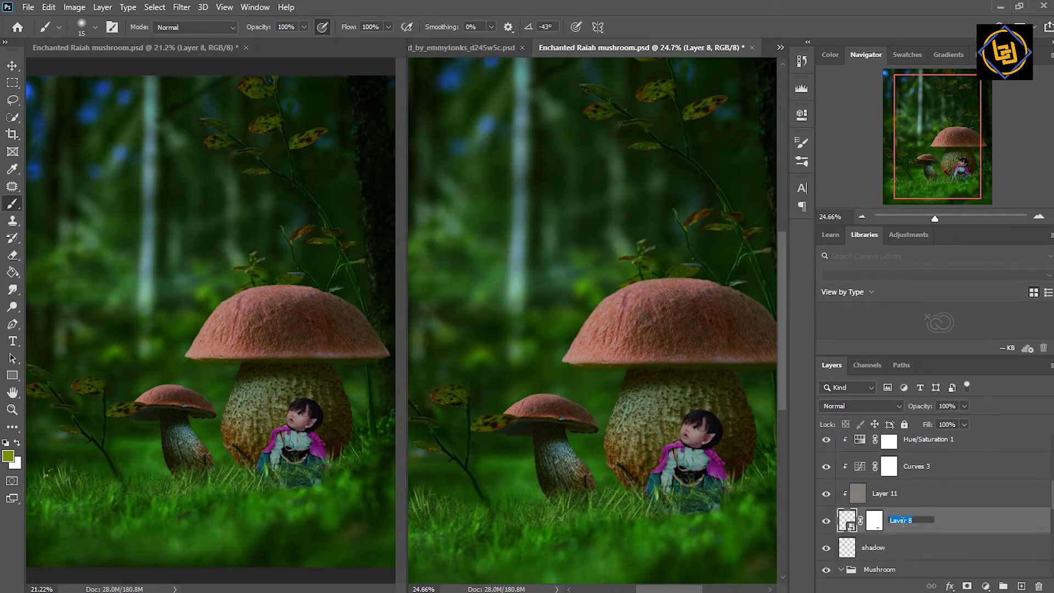
pyautogui.write('model')
pyautogui.doubleClick(885, 493)
pyautogui.write('dodge & burn')
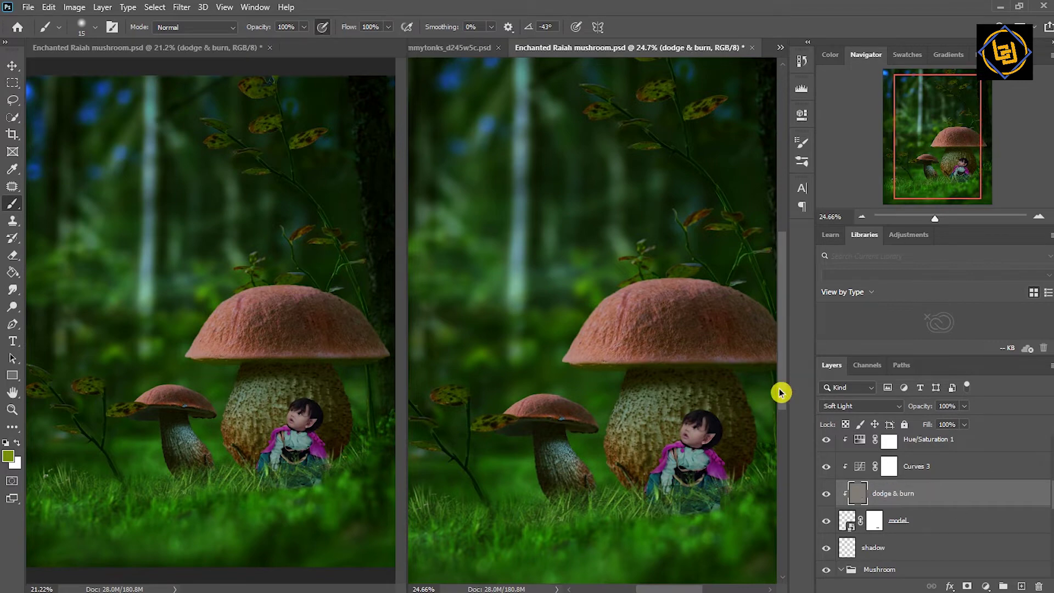
pyautogui.scroll(-2, 780, 393)
pyautogui.click(900, 521)
pyautogui.click(181, 6)
pyautogui.click(195, 88)
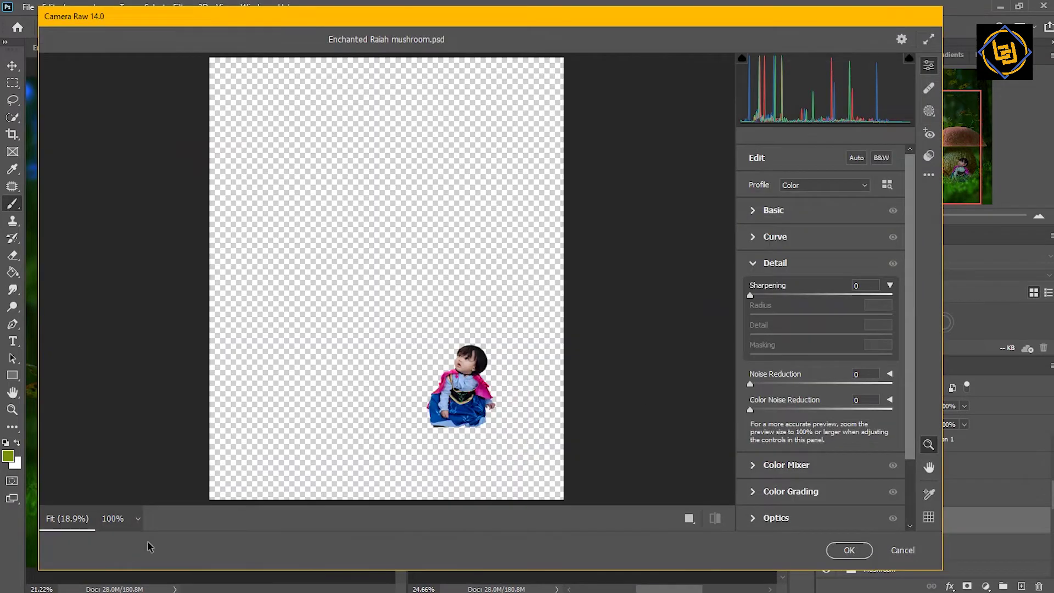
# - Zoom the Camera Raw preview to 200% and add slight noise reduction to the child
pyautogui.click(137, 518)
pyautogui.click(177, 411)
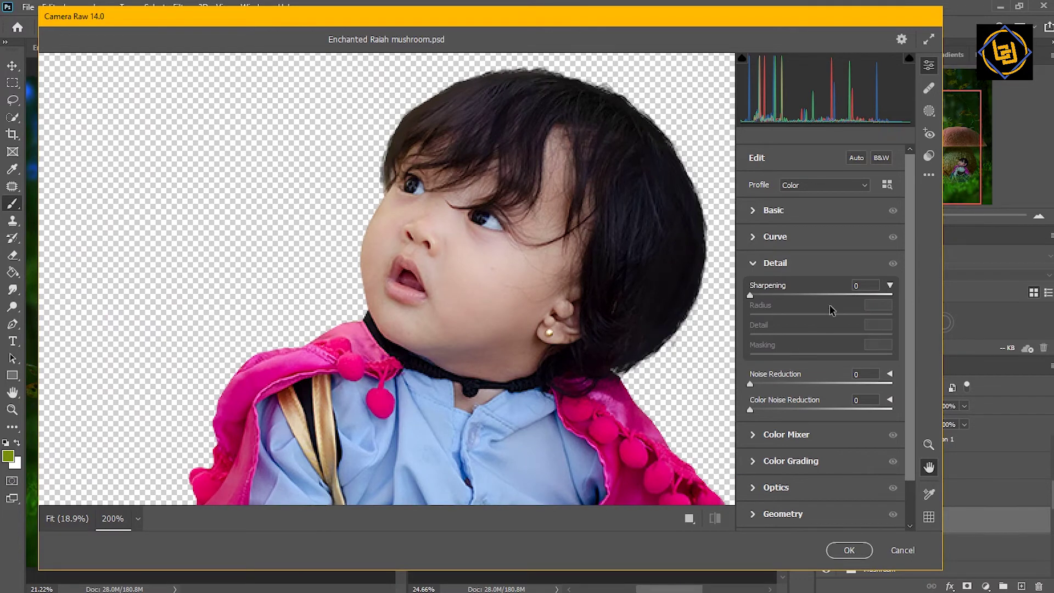
pyautogui.moveTo(750, 383); pyautogui.dragTo(761, 383)
pyautogui.scroll(-2, 878, 448)
pyautogui.scroll(-1, 911, 439)
pyautogui.scroll(3, 911, 330)
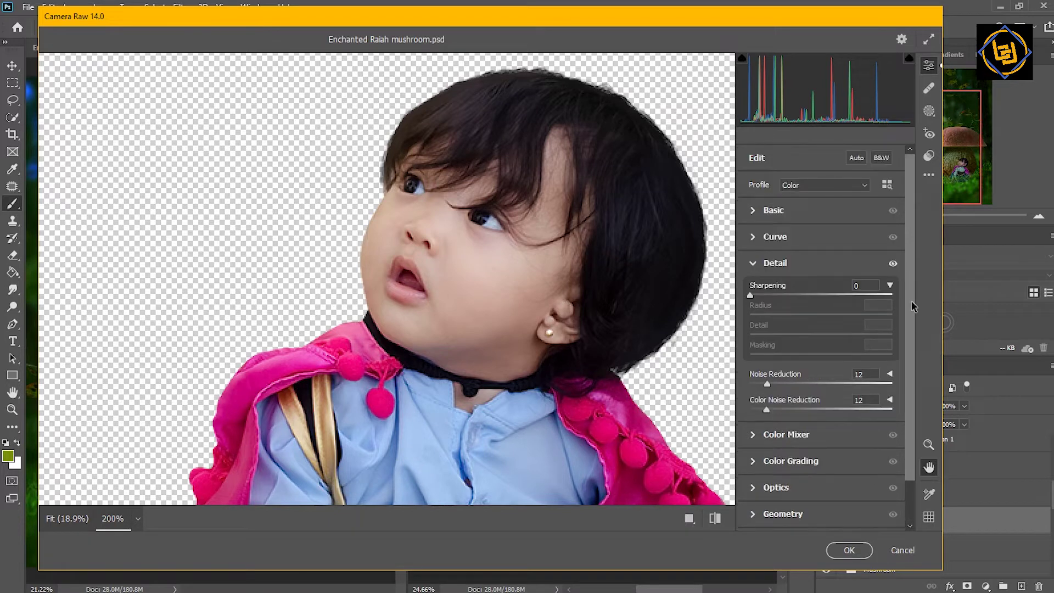
# - Lift shadows to +23, contrast to +8, raise clarity, and apply the filter
pyautogui.click(755, 212)
pyautogui.moveTo(821, 339); pyautogui.dragTo(837, 338)
pyautogui.moveTo(821, 298); pyautogui.dragTo(808, 278)
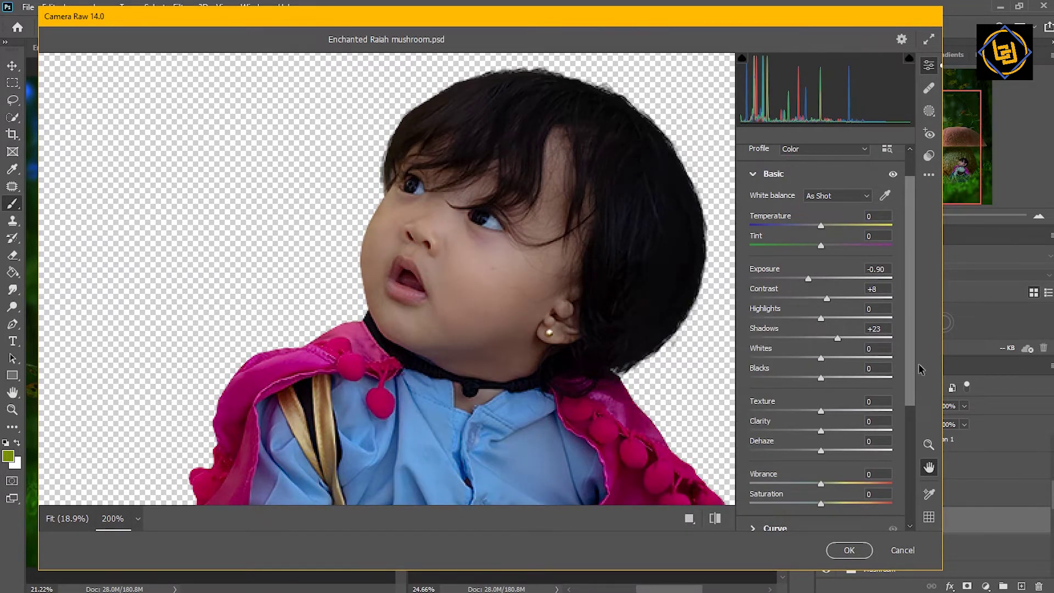
pyautogui.scroll(-1, 921, 374)
pyautogui.moveTo(821, 403); pyautogui.dragTo(830, 403)
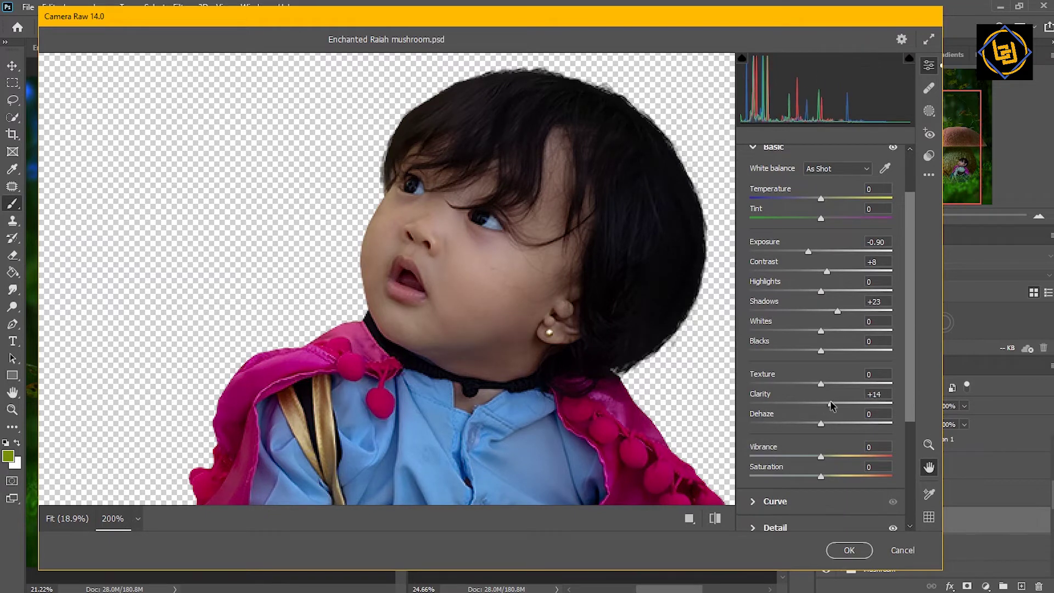
pyautogui.click(850, 551)
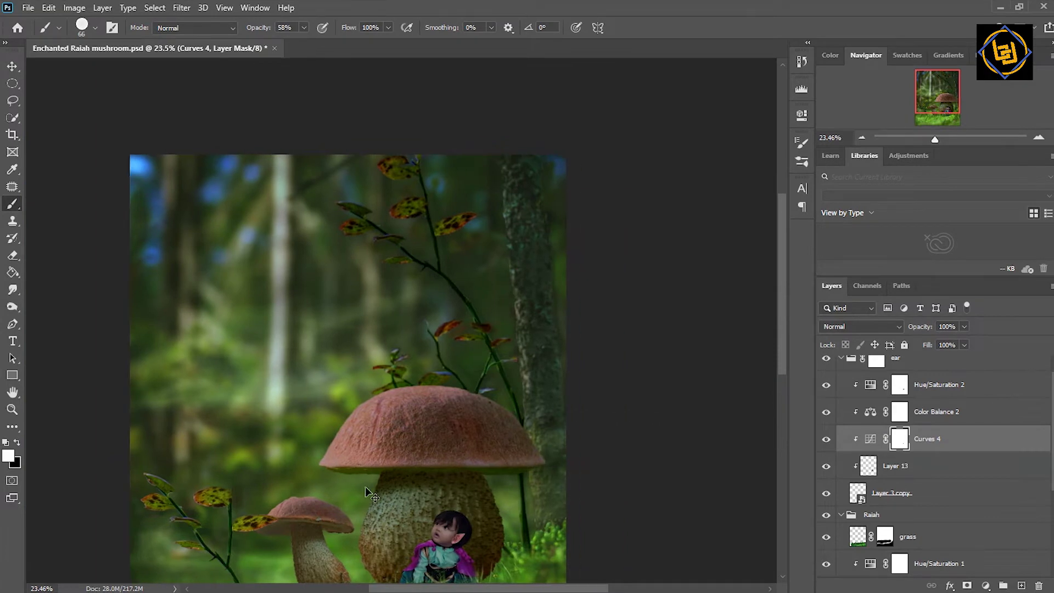
# - Invert the Curves 4 and Hue/Saturation 2 masks to black
pyautogui.moveTo(936, 139); pyautogui.dragTo(940, 140)
pyautogui.doubleClick(900, 439)
pyautogui.hotkey('ctrl', 'i')
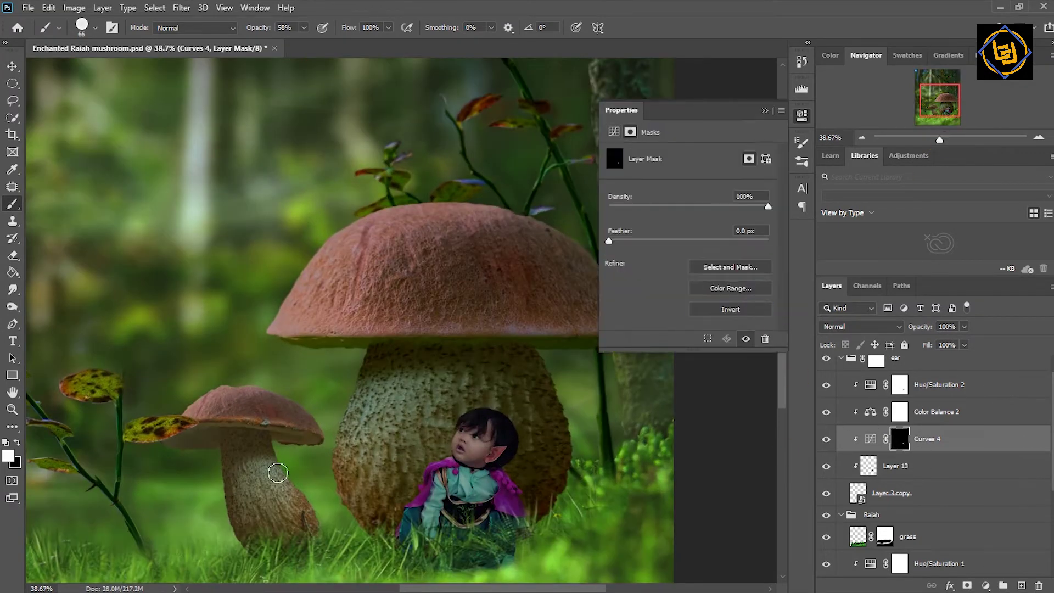
pyautogui.click(900, 384)
pyautogui.hotkey('ctrl', 'i')
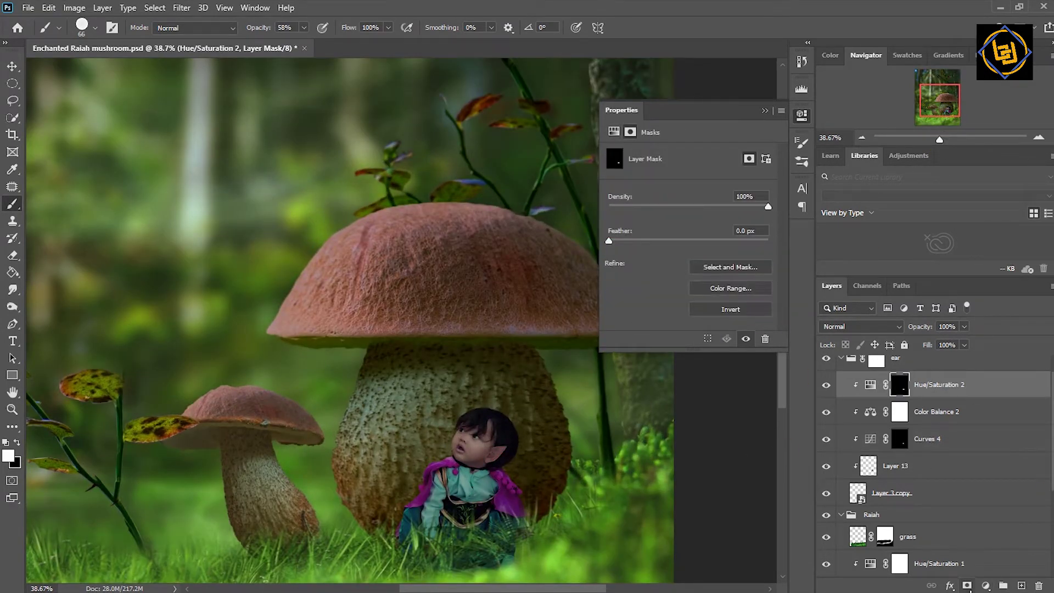
# - Add a Brightness/Contrast layer with lowered contrast, clipped to the layer below
pyautogui.click(986, 585)
pyautogui.click(1013, 401)
pyautogui.moveTo(689, 215)
pyautogui.mouseDown()
pyautogui.moveTo(667, 218)
pyautogui.moveTo(667, 192)
pyautogui.mouseUp()
pyautogui.hotkey('alt', 'ctrl', 'g')
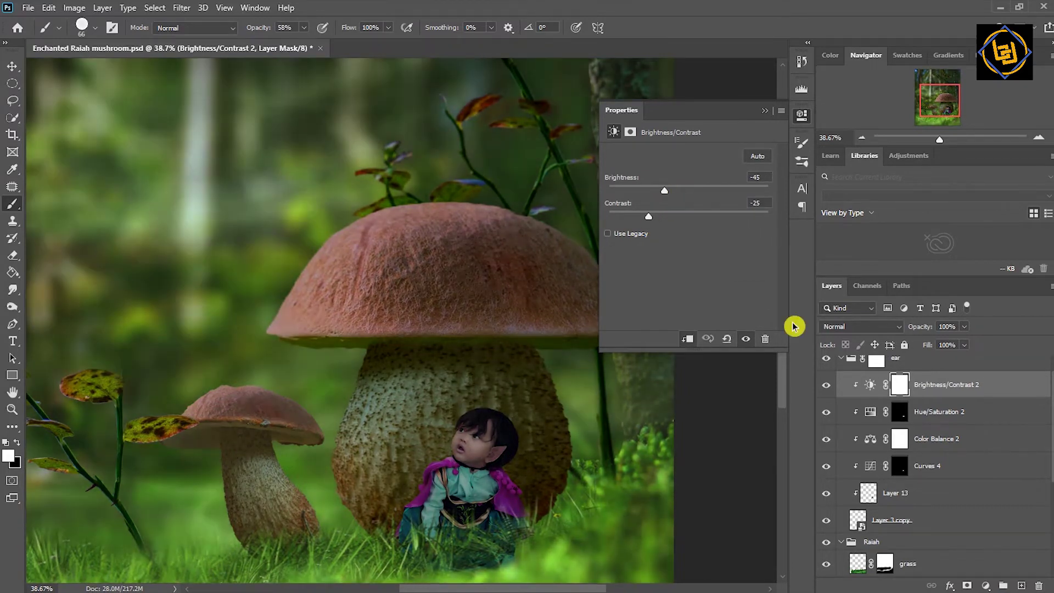
pyautogui.hotkey('alt', '[')
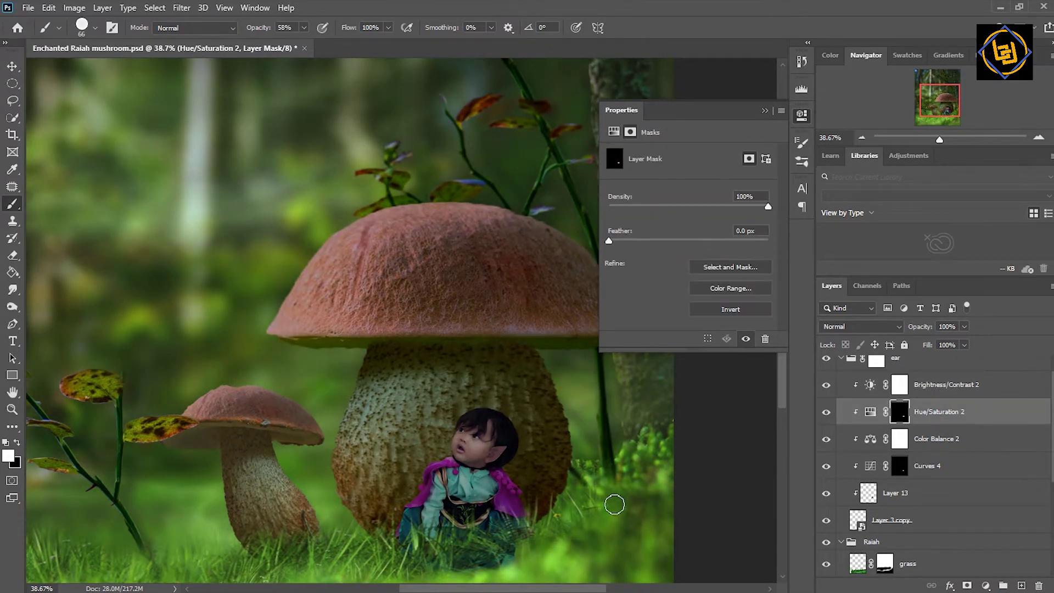
pyautogui.click(870, 412)
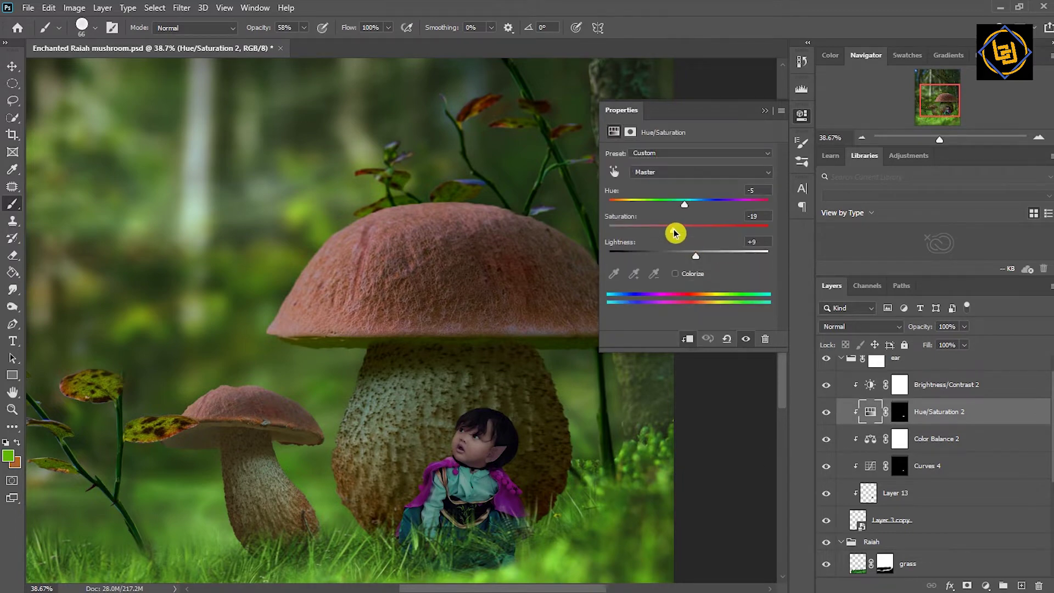
pyautogui.click(765, 111)
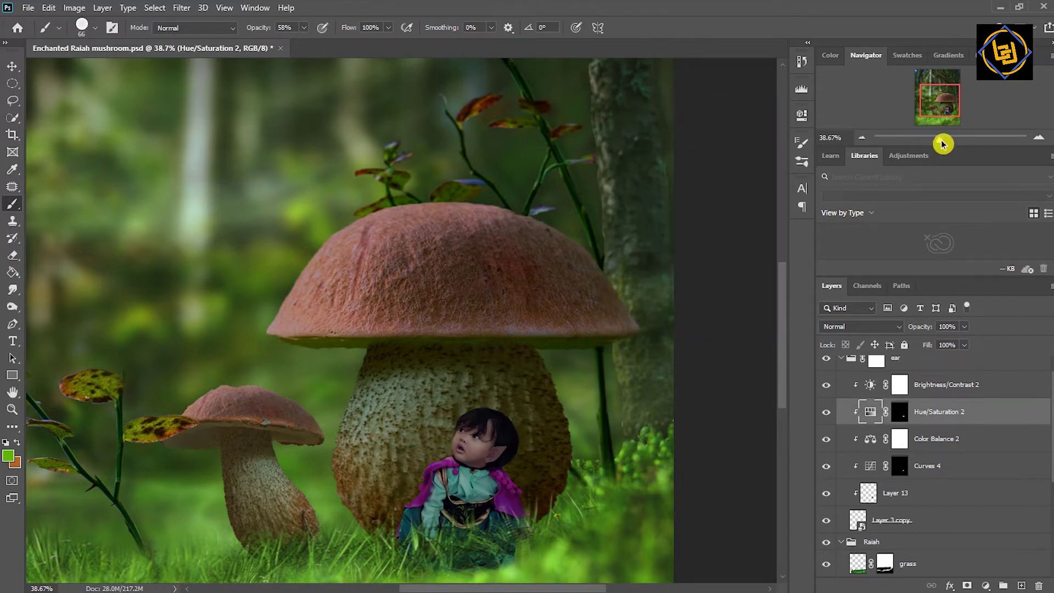
# - Darken the BG group's Levels 2 midtones to 0.54
pyautogui.moveTo(940, 140); pyautogui.dragTo(935, 140)
pyautogui.moveTo(1050, 447); pyautogui.dragTo(1049, 524)
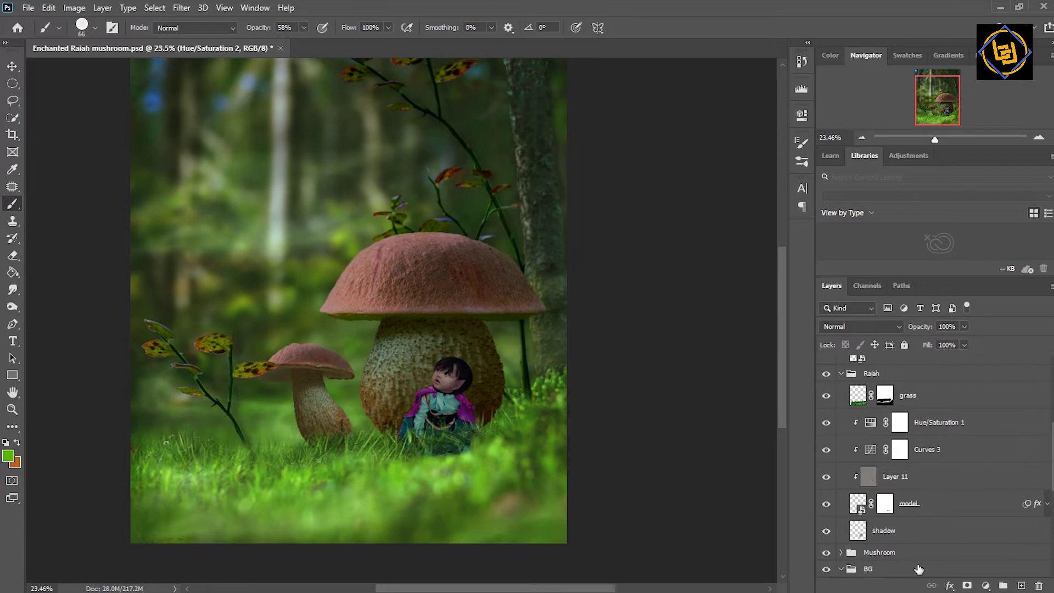
pyautogui.click(841, 569)
pyautogui.scroll(-1, 919, 495)
pyautogui.click(914, 537)
pyautogui.doubleClick(860, 536)
pyautogui.moveTo(698, 250); pyautogui.dragTo(725, 256)
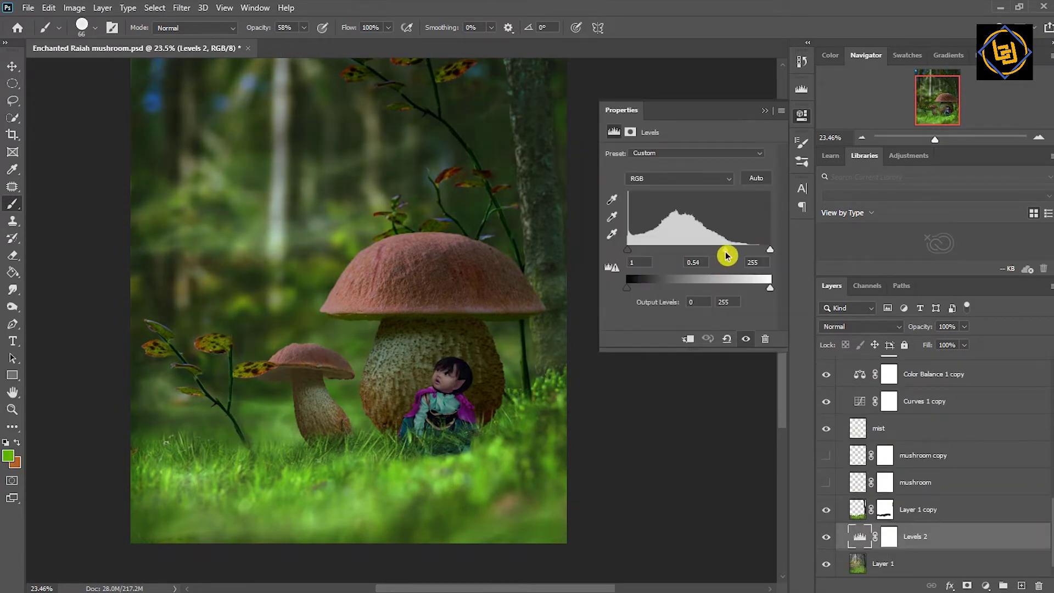
# - Add a Levels 5 layer clipped to Layer 1 copy with midtones darkened to 0.69
pyautogui.click(948, 510)
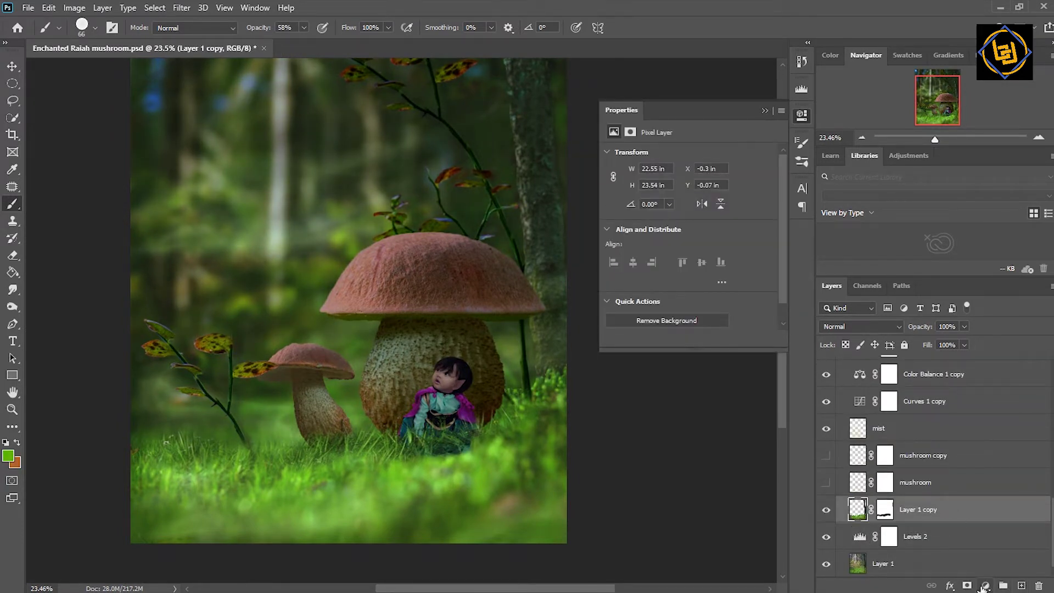
pyautogui.click(983, 586)
pyautogui.click(984, 404)
pyautogui.moveTo(699, 250); pyautogui.dragTo(712, 254)
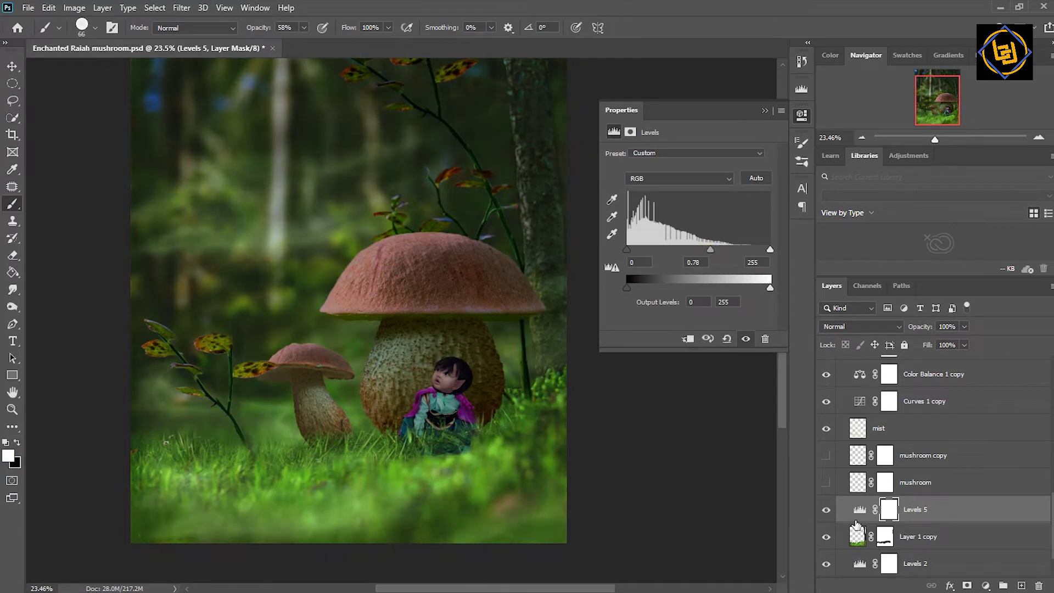
pyautogui.keyDown('alt'); pyautogui.click(856, 524); pyautogui.keyUp('alt')
pyautogui.moveTo(1049, 508); pyautogui.dragTo(1045, 432)
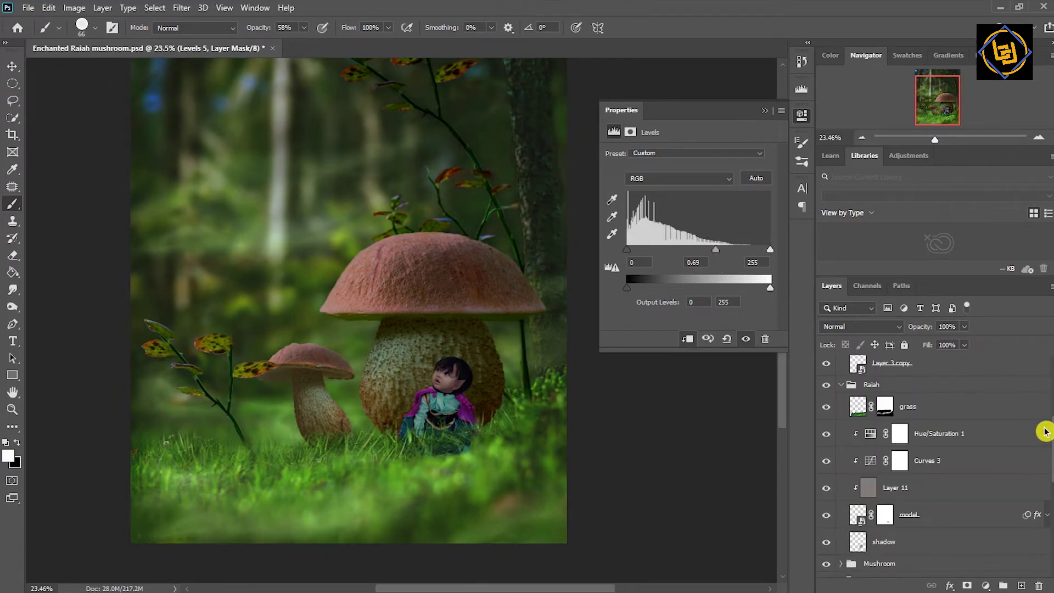
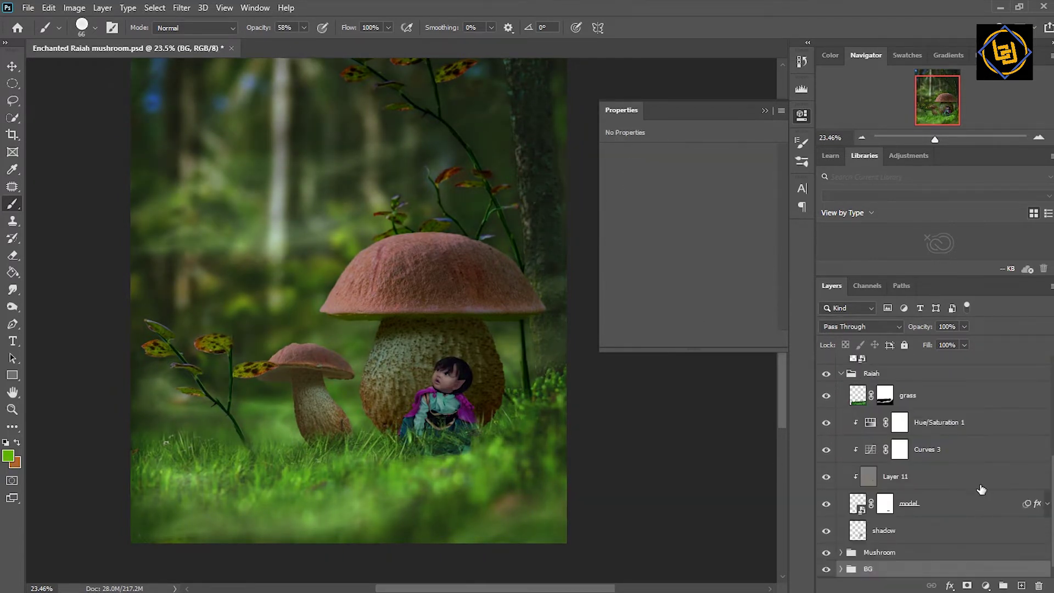
# - Lower the brightness and raise the contrast on the mushroom body's Brightness/Contrast 1
pyautogui.moveTo(1050, 445); pyautogui.dragTo(1050, 486)
pyautogui.click(869, 413)
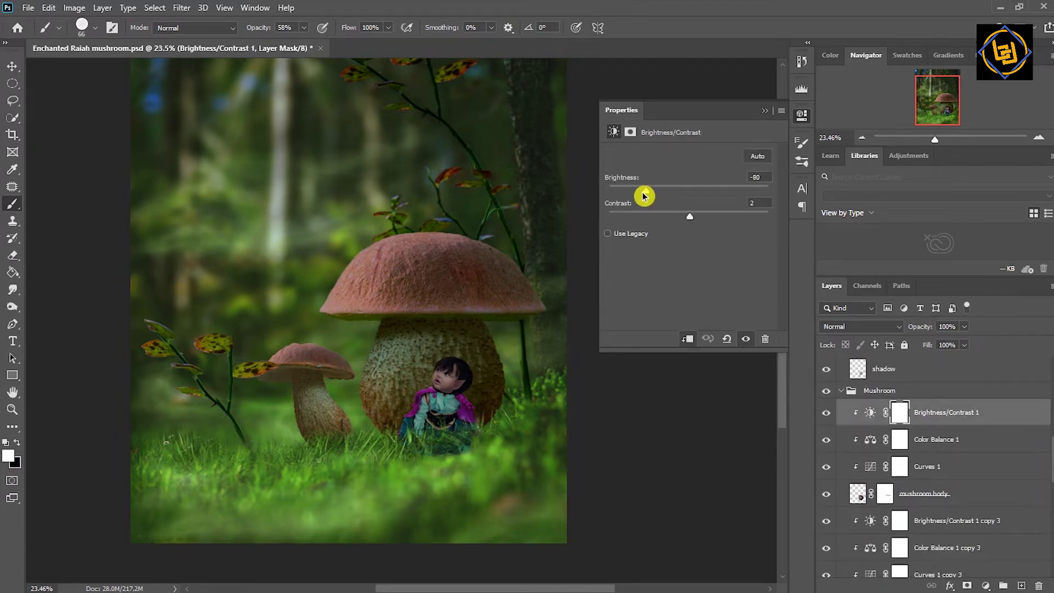
pyautogui.moveTo(644, 196); pyautogui.dragTo(640, 196)
pyautogui.moveTo(689, 218); pyautogui.dragTo(696, 219)
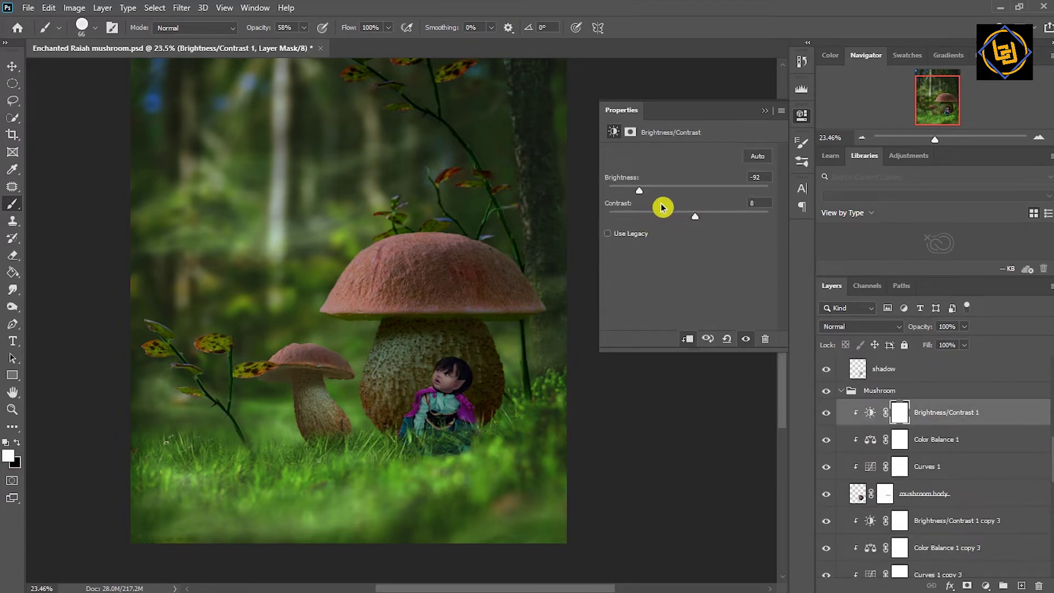
pyautogui.moveTo(639, 192); pyautogui.dragTo(637, 195)
# - Adjust the mushroom body's Curves 1, entering a curve value of 351
pyautogui.doubleClick(933, 466)
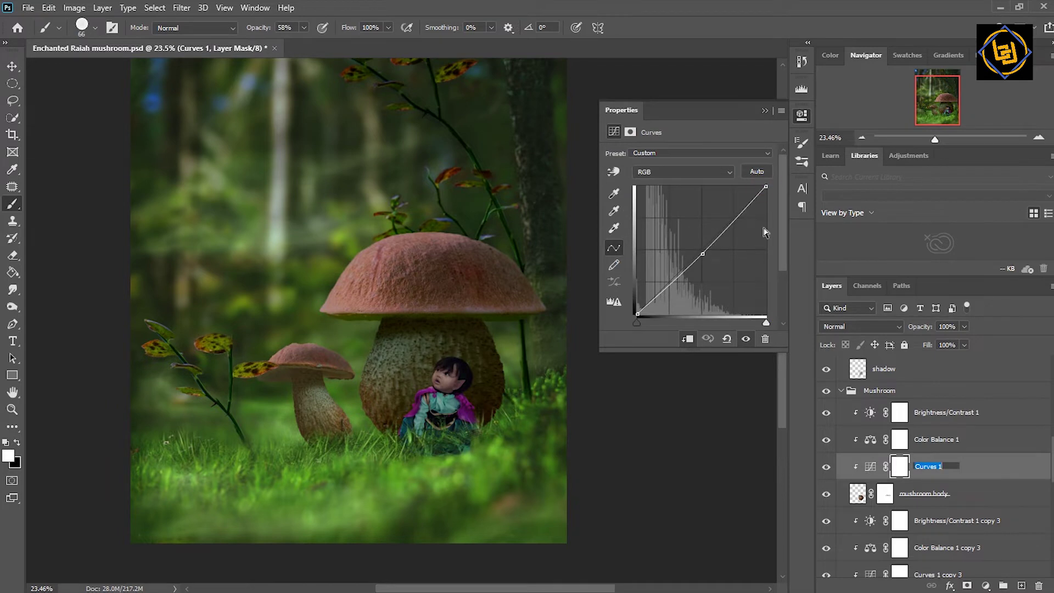
pyautogui.moveTo(786, 255); pyautogui.dragTo(785, 283)
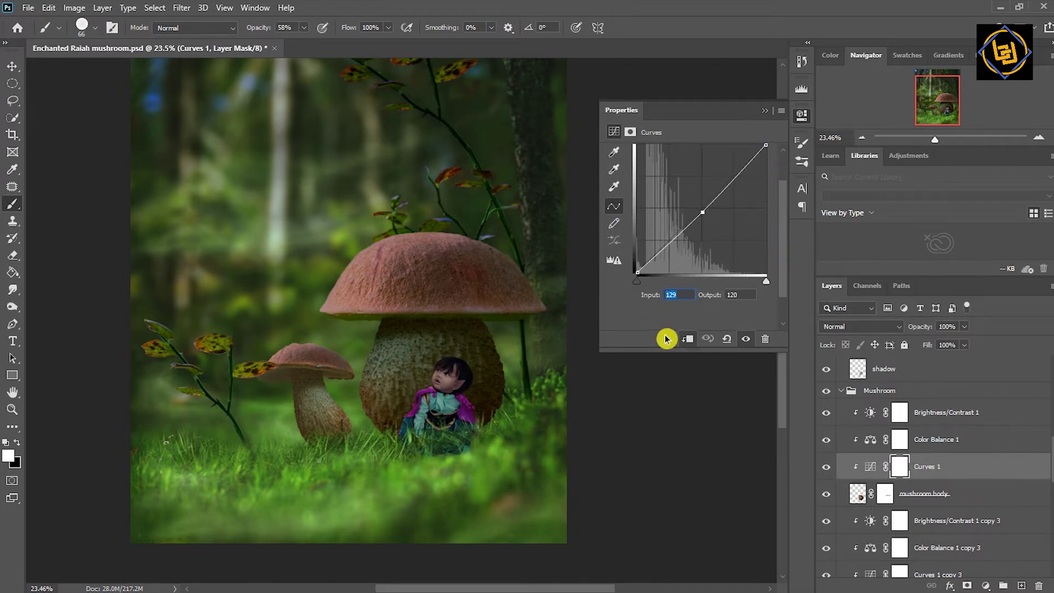
pyautogui.write('35')
pyautogui.write('1')
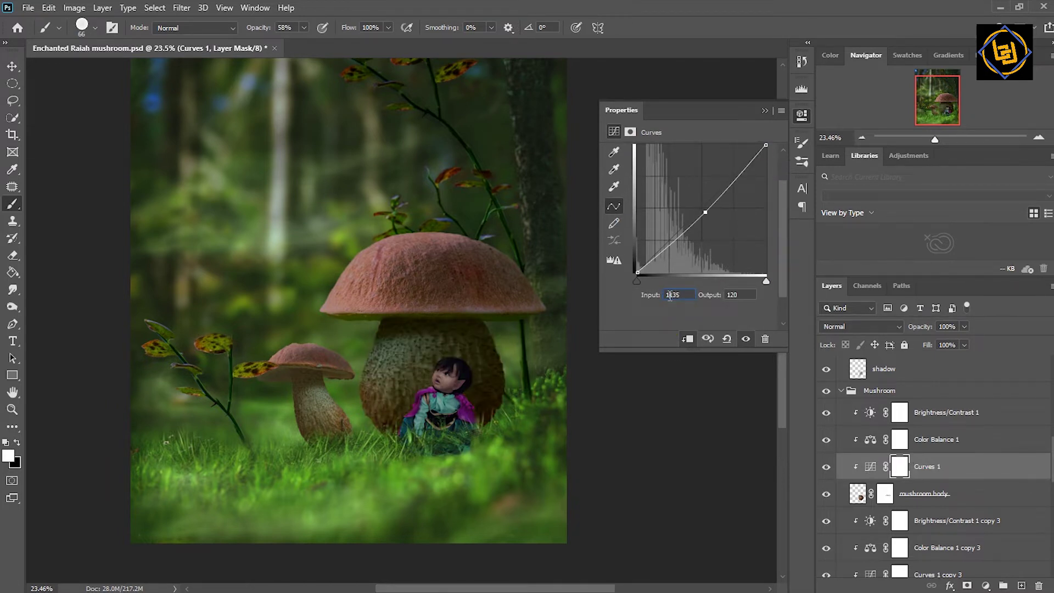
pyautogui.scroll(-3, 969, 474)
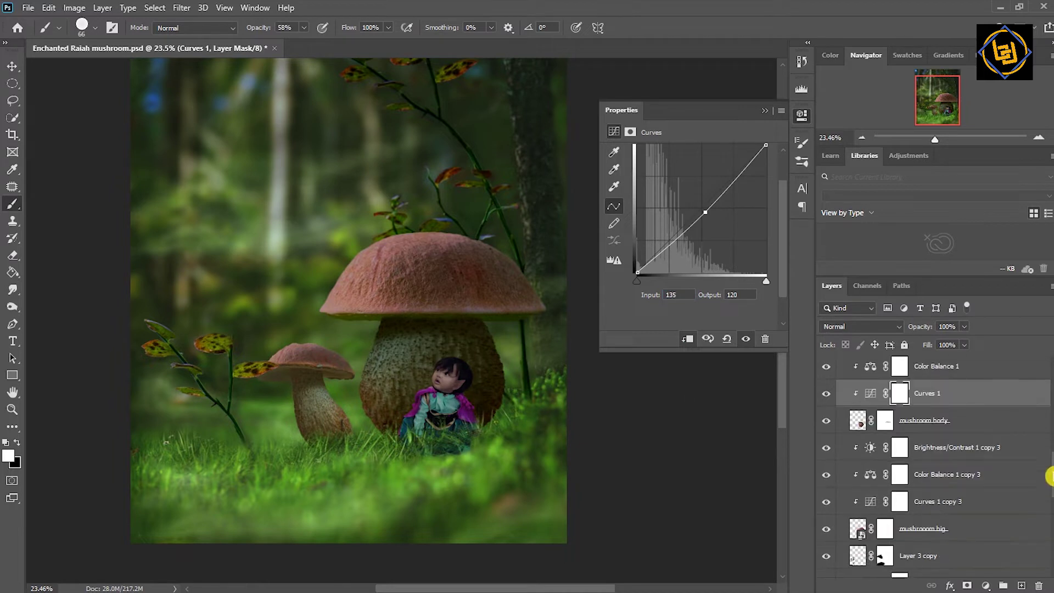
# - Nudge the big mushroom's Curves 1 copy 3 midpoint slightly darker
pyautogui.doubleClick(936, 501)
pyautogui.click(872, 504)
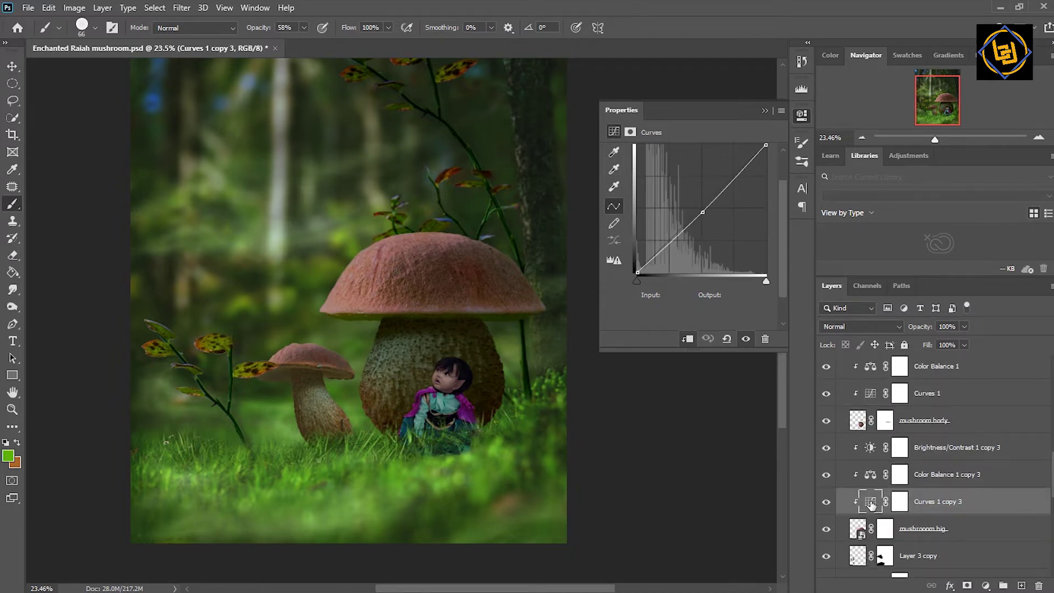
pyautogui.click(702, 212)
pyautogui.moveTo(1052, 494); pyautogui.dragTo(1050, 373)
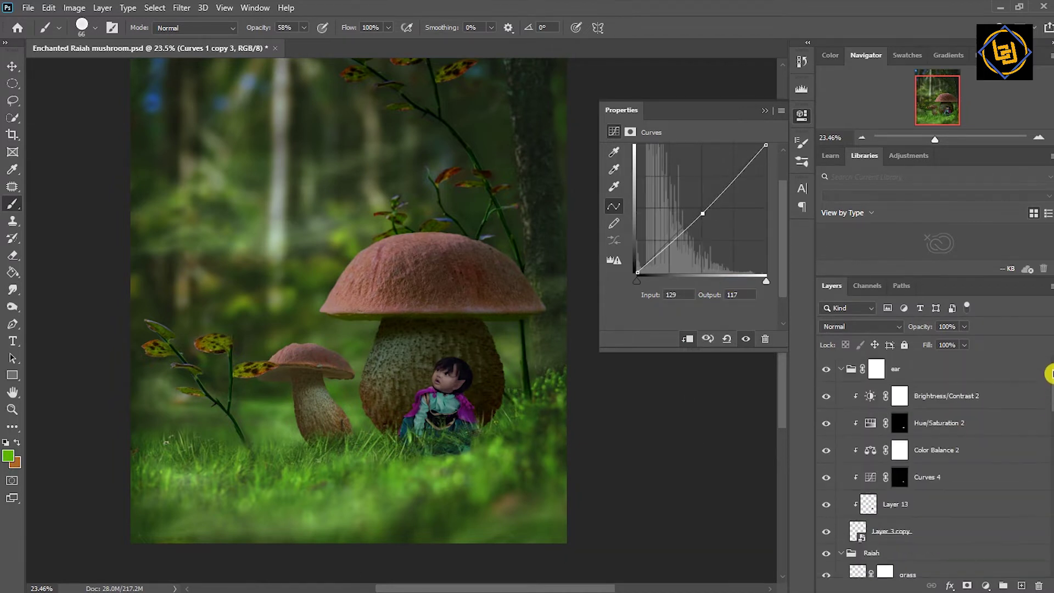
# - Collapse the ear group and review the small mushroom's Brightness/Contrast and Curves copy 2 settings
pyautogui.click(842, 369)
pyautogui.click(861, 418)
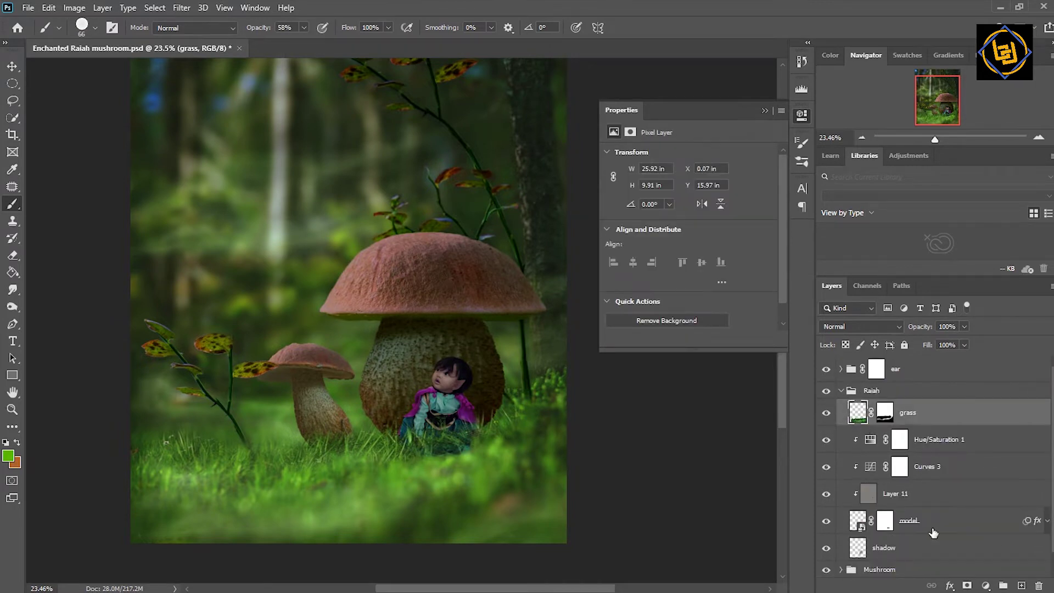
pyautogui.scroll(-10, 944, 456)
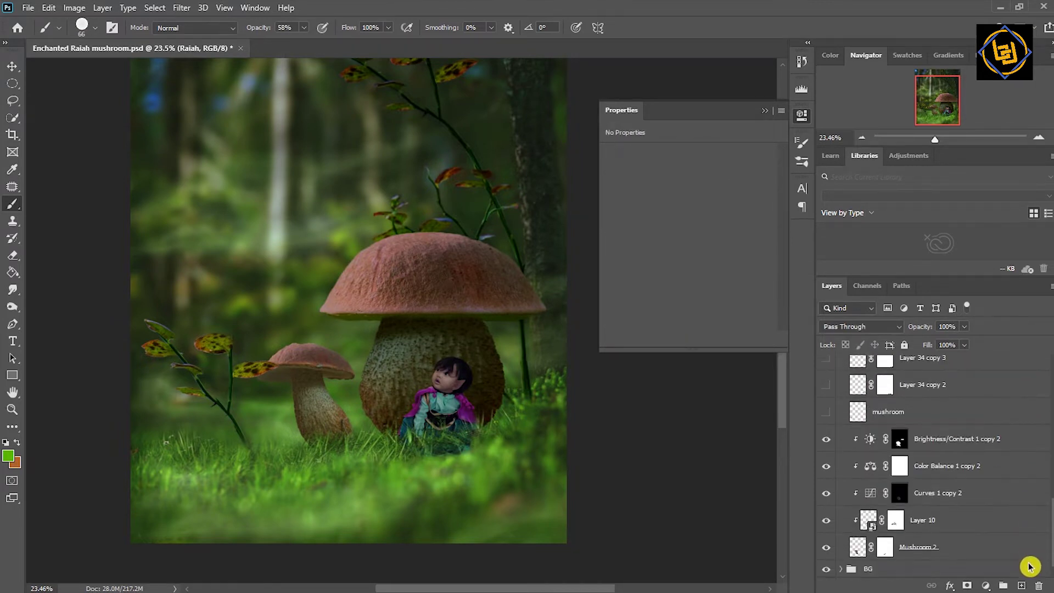
pyautogui.click(931, 521)
pyautogui.click(899, 439)
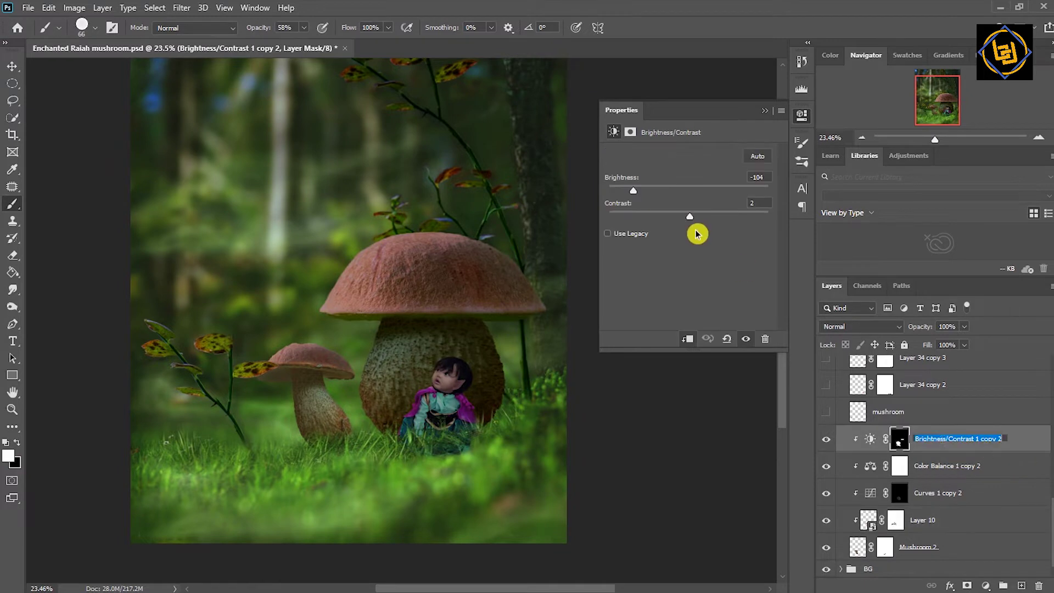
pyautogui.click(933, 493)
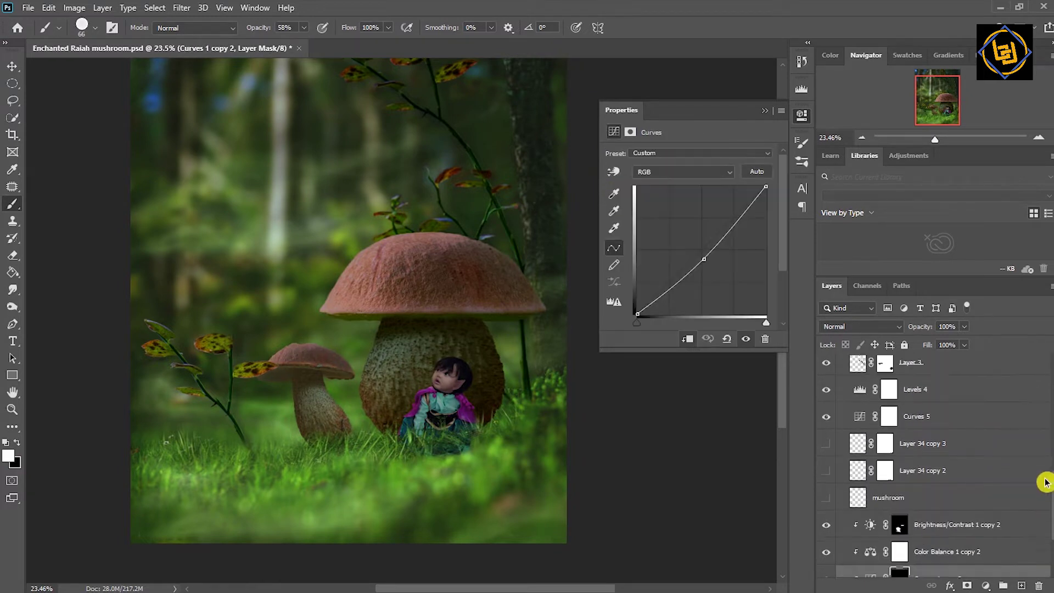
pyautogui.scroll(5, 944, 466)
# - Tweak the big mushroom's Curves 1 copy 3 and set its Brightness/Contrast 1 copy 3 brightness to -120
pyautogui.click(936, 425)
pyautogui.moveTo(701, 250); pyautogui.dragTo(712, 263)
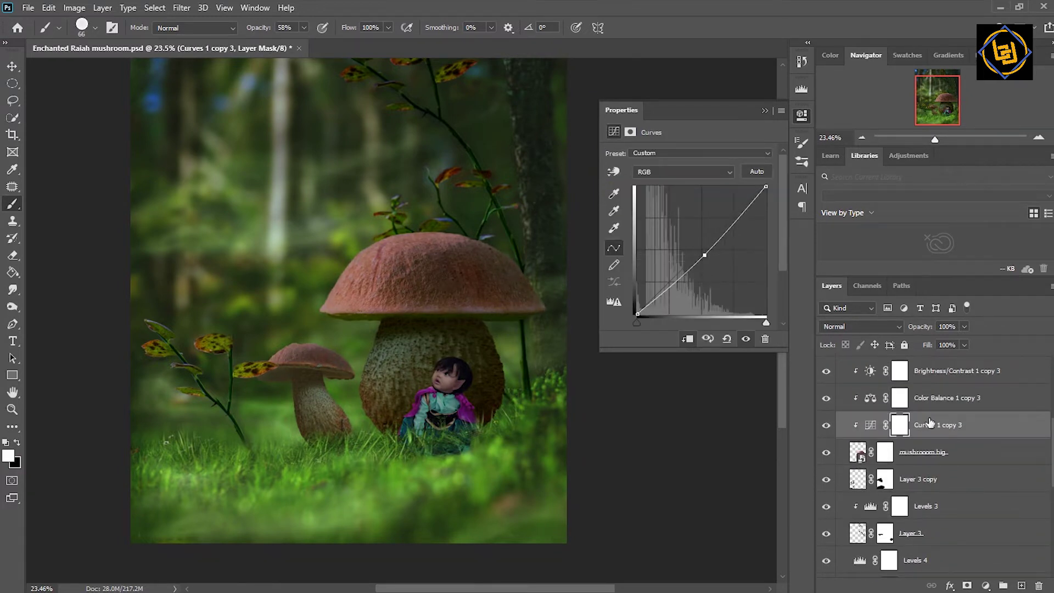
pyautogui.click(919, 371)
pyautogui.moveTo(653, 187); pyautogui.dragTo(637, 197)
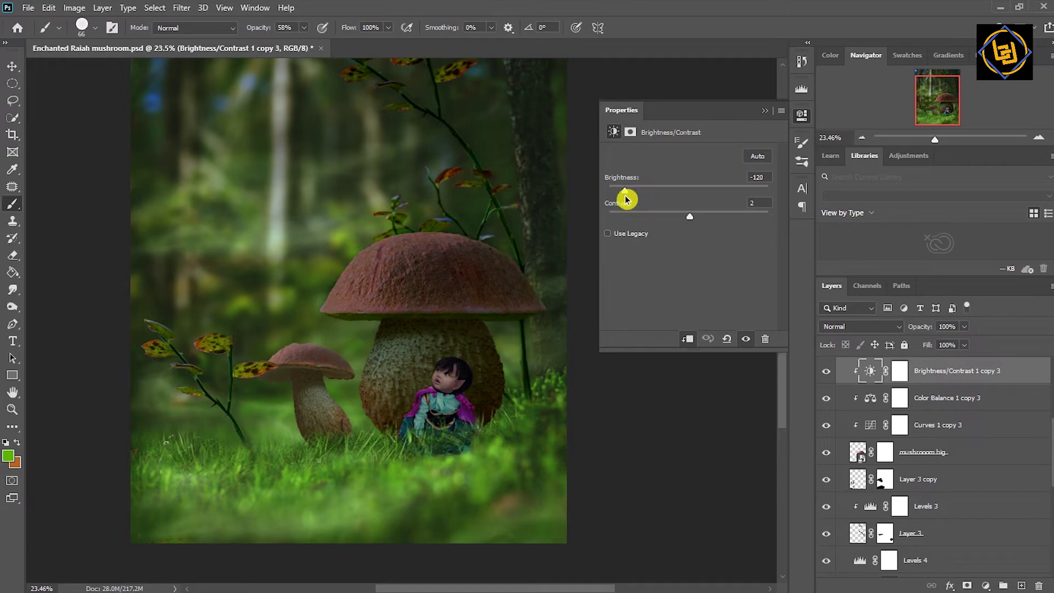
# - Collapse the Mushroom group and zoom out to see the whole composition
pyautogui.scroll(1, 910, 470)
pyautogui.scroll(5, 910, 471)
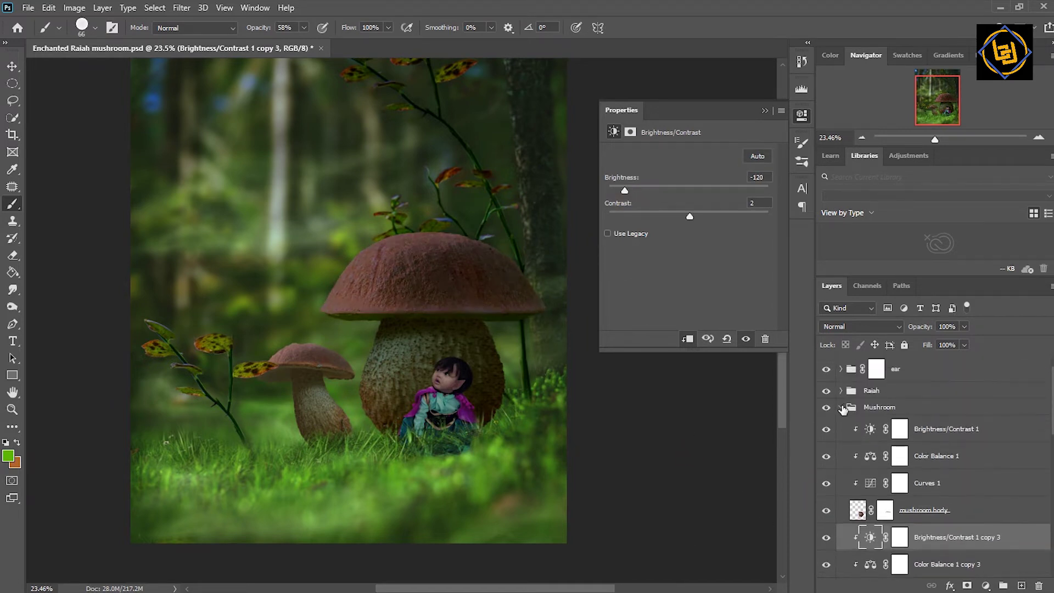
pyautogui.click(840, 407)
pyautogui.moveTo(787, 402); pyautogui.dragTo(786, 391)
pyautogui.moveTo(935, 138); pyautogui.dragTo(933, 139)
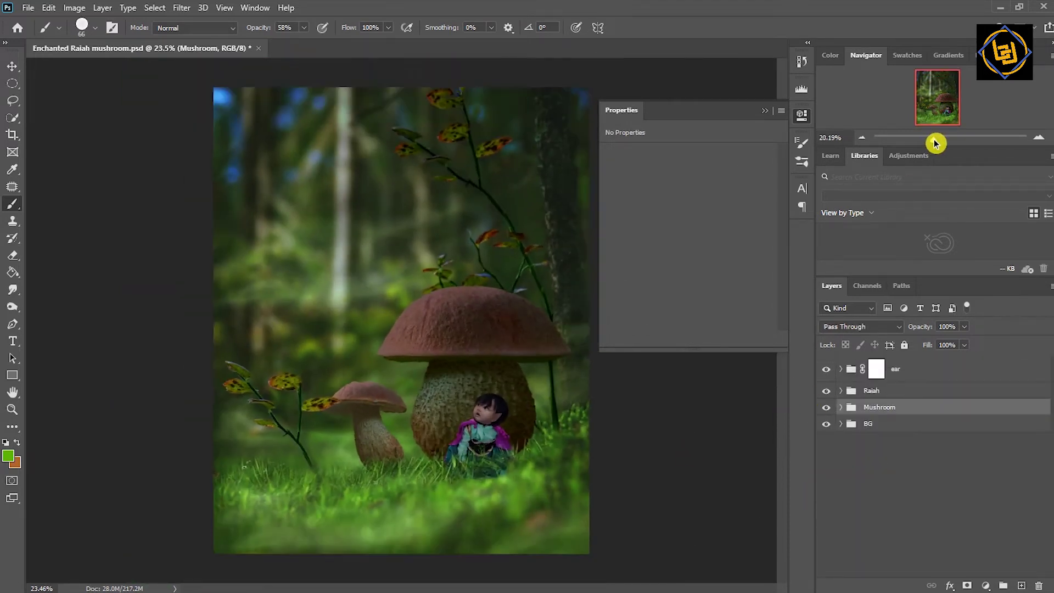
# - Change the child's Hue/Saturation 1 hue to -10 in the Raiah group
pyautogui.click(841, 391)
pyautogui.click(933, 439)
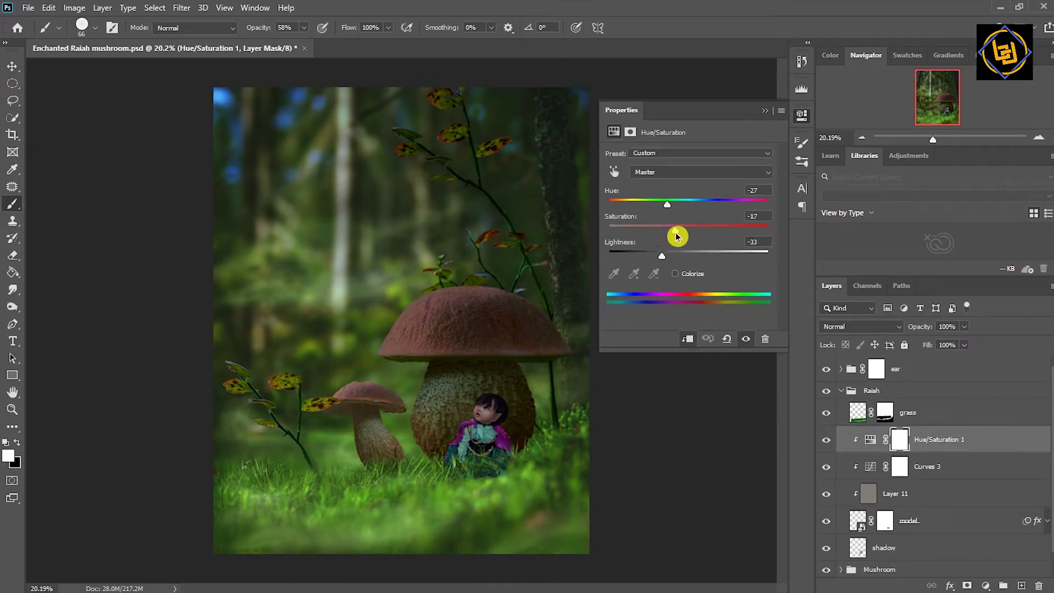
pyautogui.moveTo(667, 205)
pyautogui.mouseDown()
pyautogui.moveTo(680, 204)
pyautogui.moveTo(678, 254)
pyautogui.moveTo(661, 256)
pyautogui.mouseUp()
pyautogui.click(765, 111)
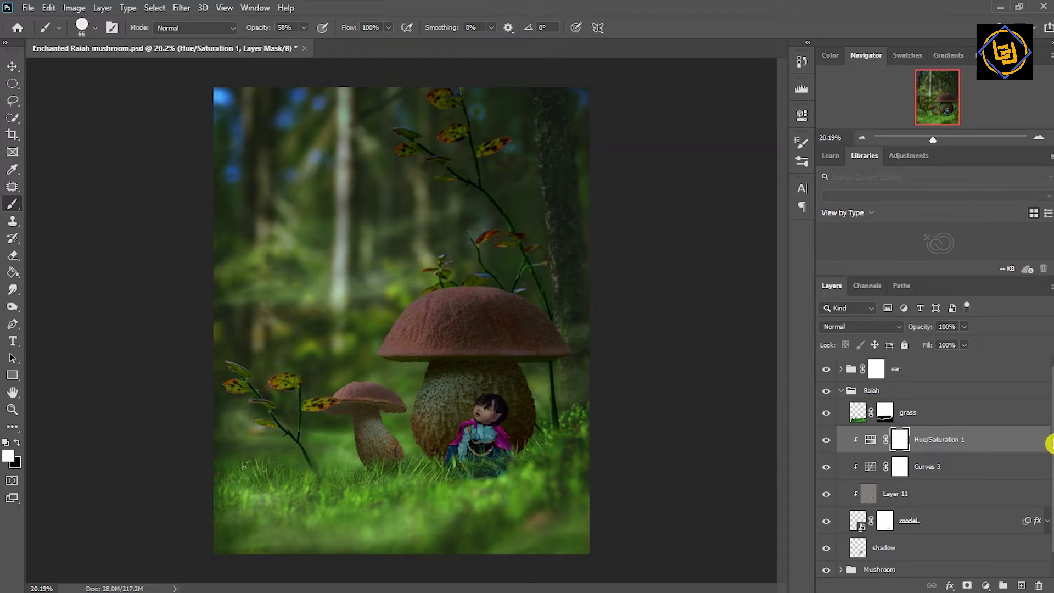
pyautogui.click(895, 494)
pyautogui.scroll(5, 730, 406)
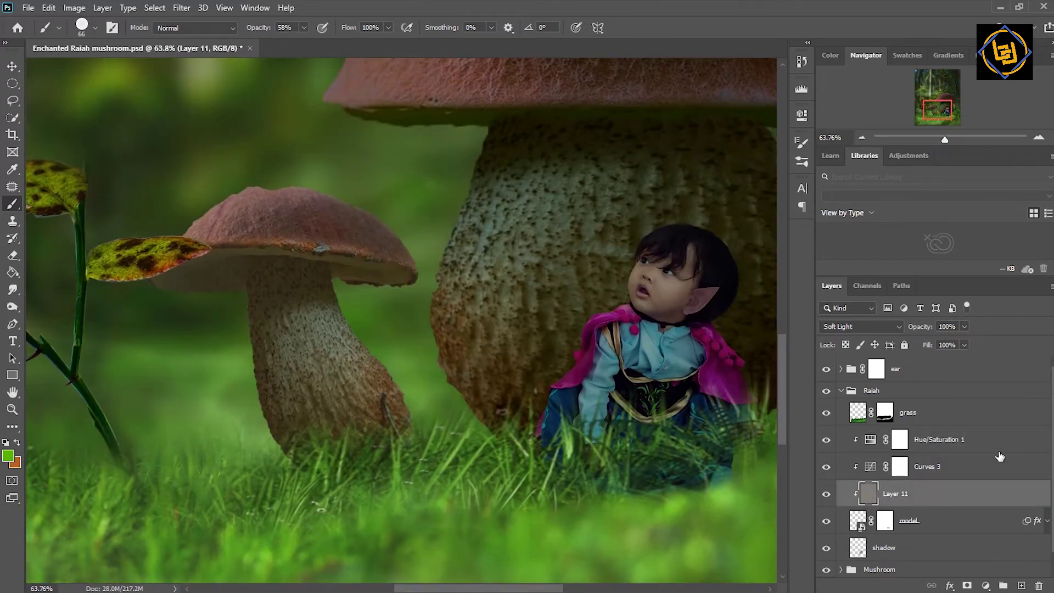
# - Lower the ear's Brightness/Contrast 2 contrast slightly to -34
pyautogui.click(841, 369)
pyautogui.click(900, 396)
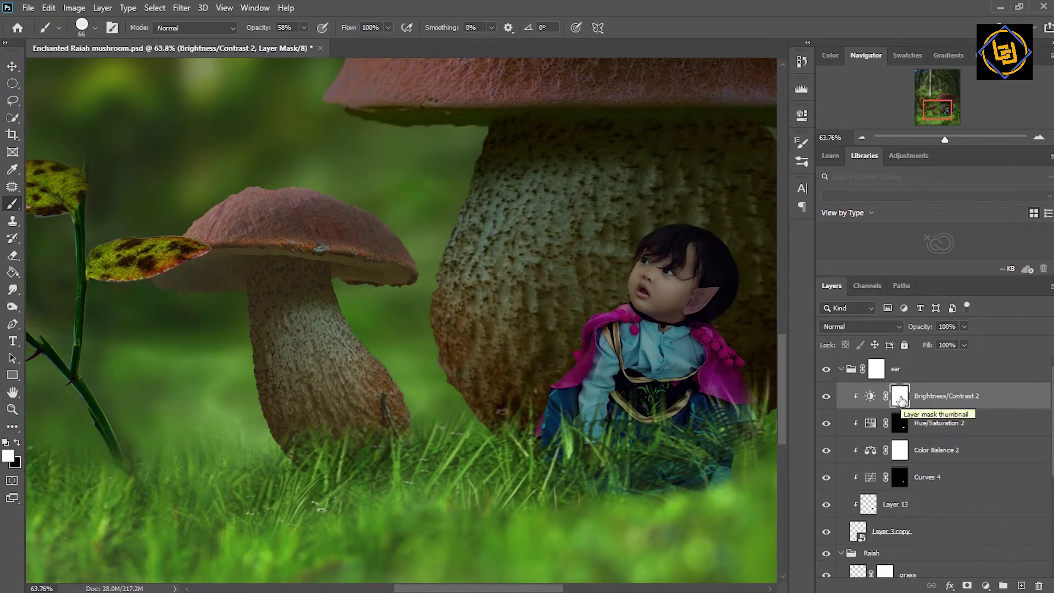
pyautogui.doubleClick(870, 396)
pyautogui.moveTo(554, 588); pyautogui.dragTo(601, 588)
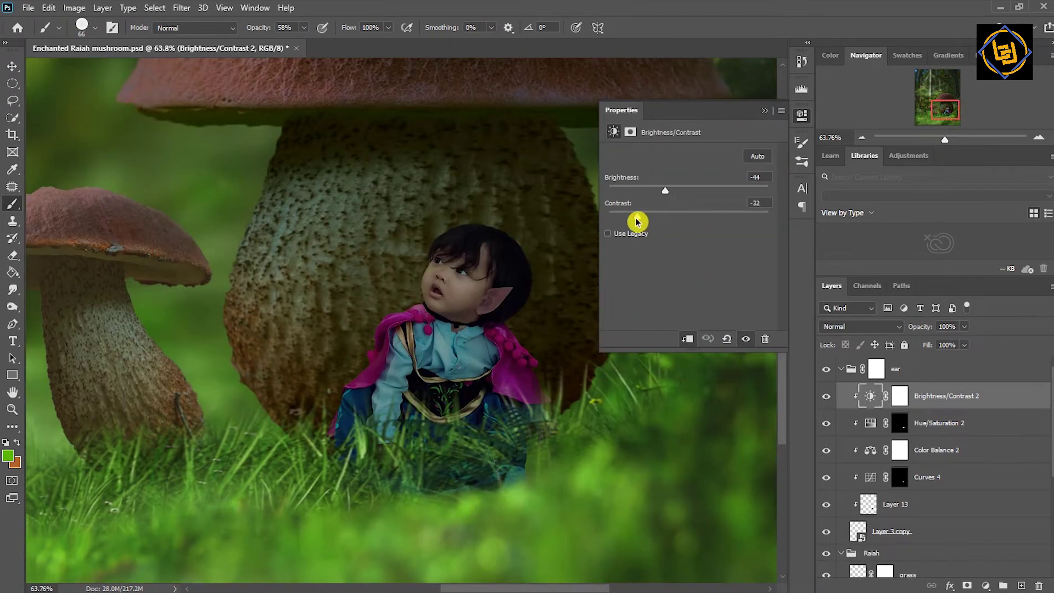
pyautogui.moveTo(636, 219); pyautogui.dragTo(634, 220)
pyautogui.click(936, 450)
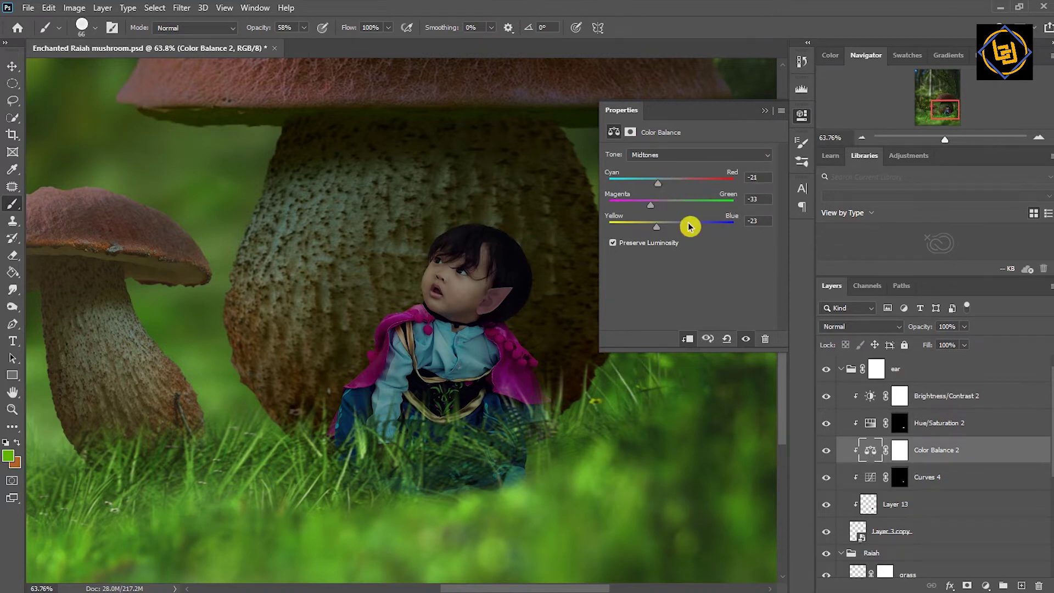
# - Sample the child's skin tone as the foreground colour for painting on Layer 13
pyautogui.click(923, 505)
pyautogui.click(5, 442)
pyautogui.click(7, 456)
pyautogui.click(511, 289)
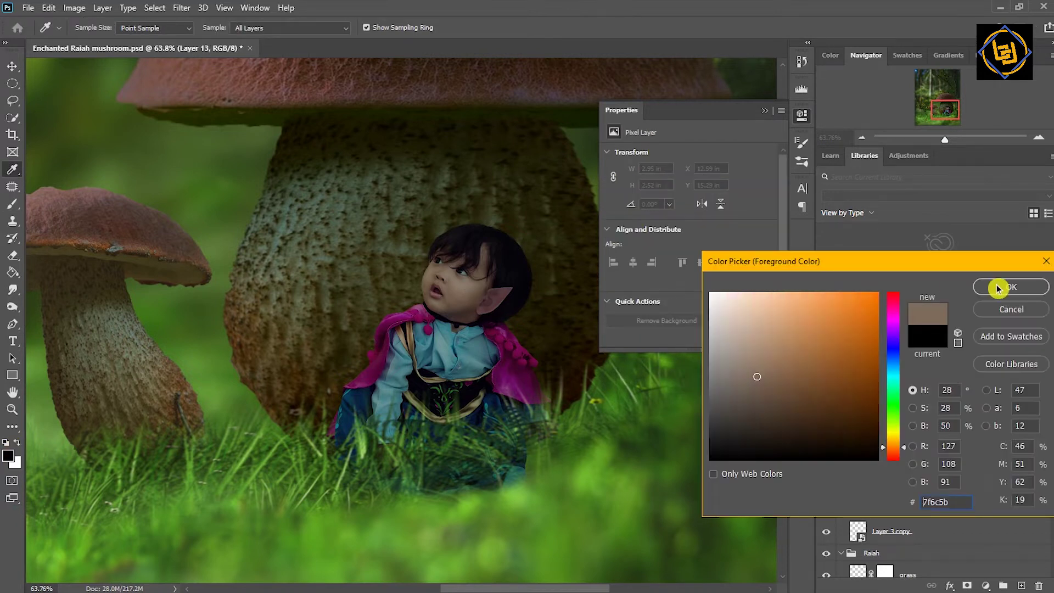
pyautogui.press('Return')
pyautogui.press('b')
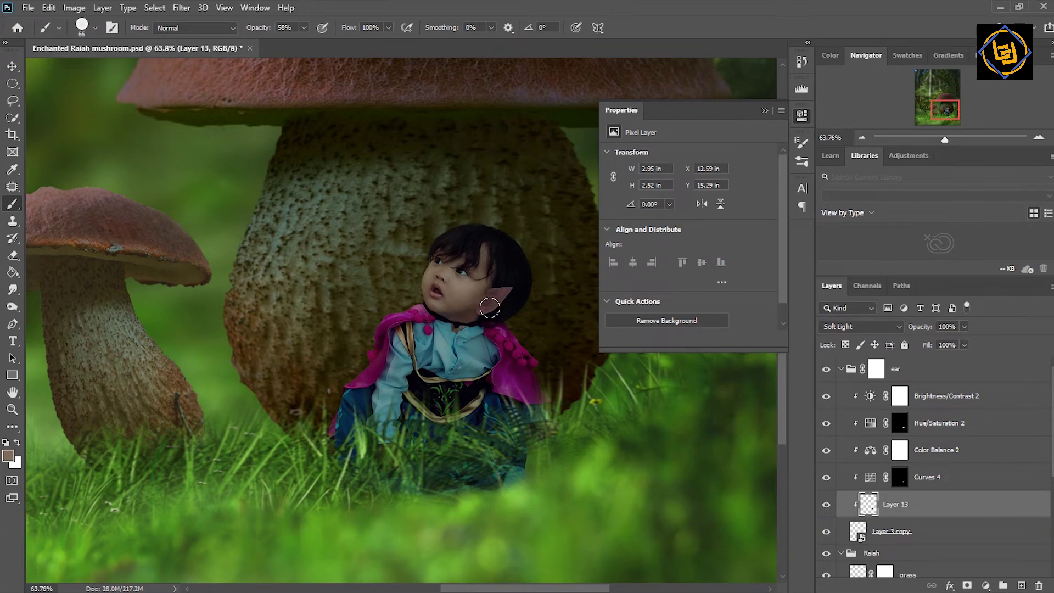
pyautogui.click(7, 456)
pyautogui.click(565, 308)
pyautogui.press('Return')
# - Set the ear's Hue/Saturation 2 to Saturation -7 and Lightness +10
pyautogui.click(968, 429)
pyautogui.click(866, 450)
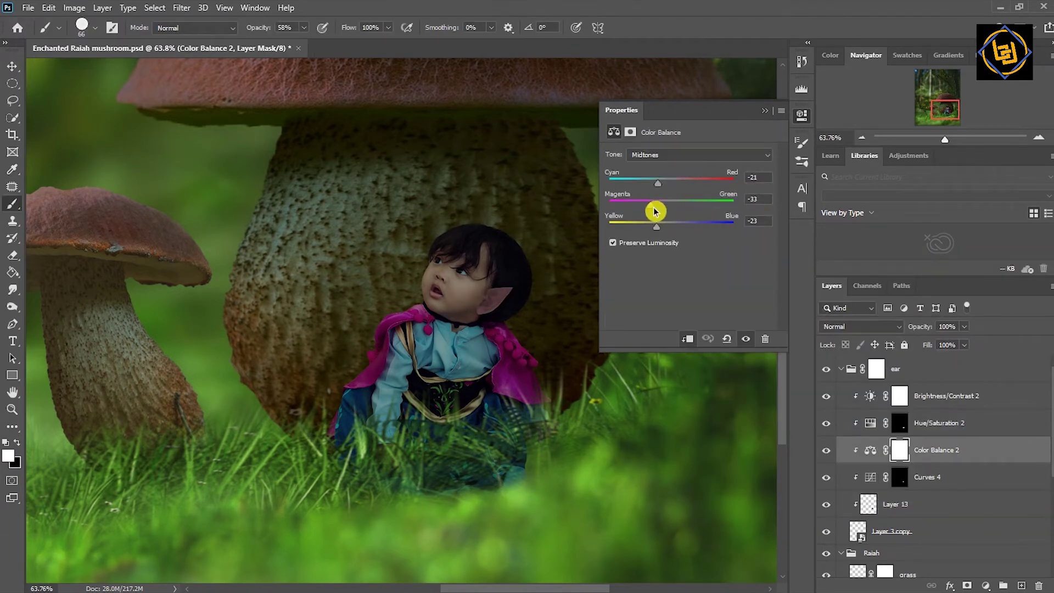
pyautogui.click(801, 115)
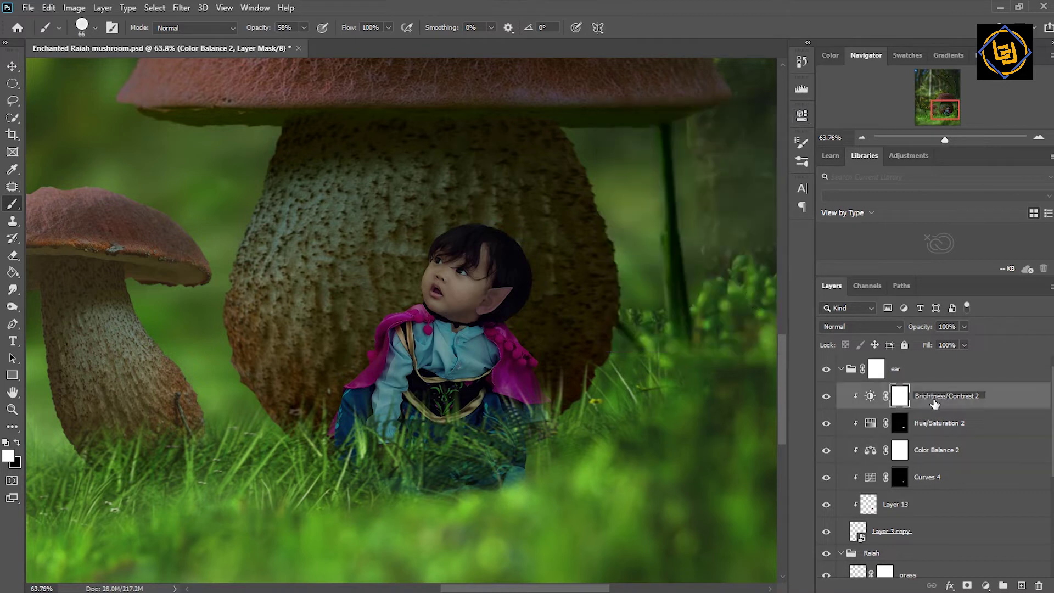
pyautogui.doubleClick(940, 423)
pyautogui.click(871, 422)
pyautogui.moveTo(678, 230); pyautogui.dragTo(695, 263)
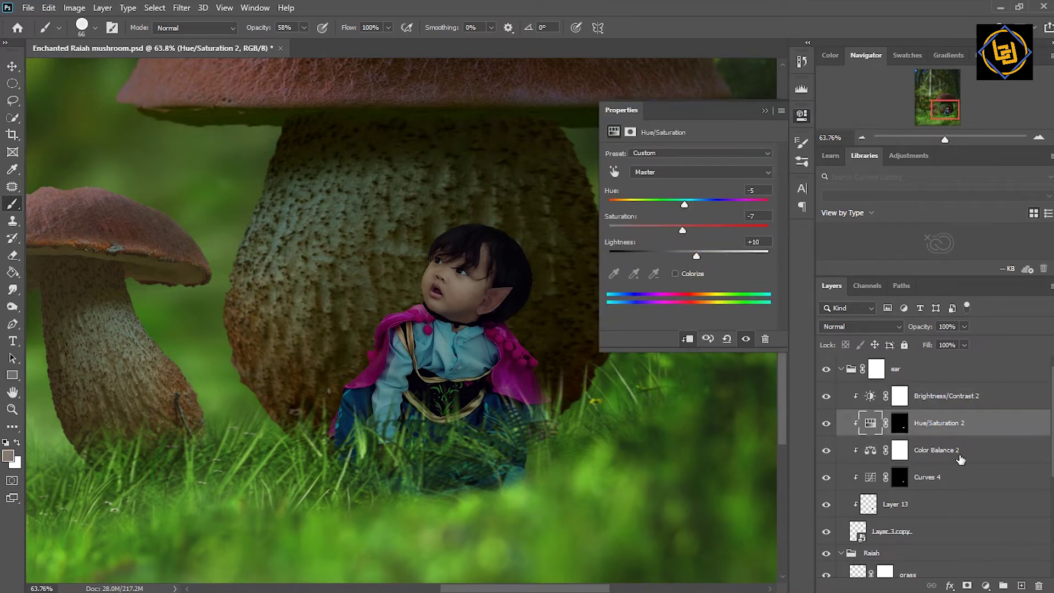
pyautogui.click(959, 384)
pyautogui.click(878, 476)
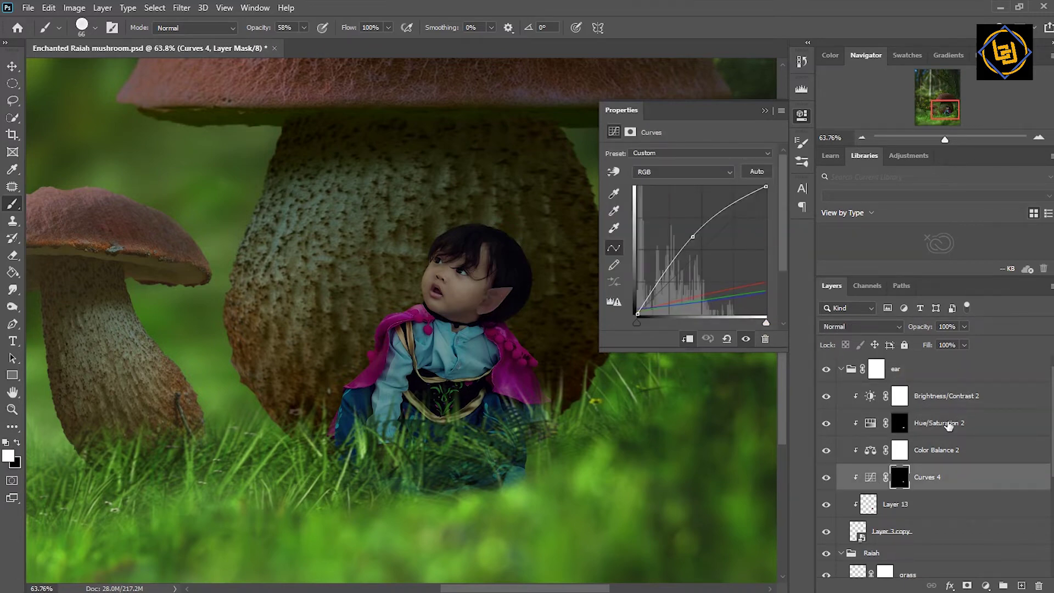
# - Open the chimney, door, window and another image from the Enchanted Land folder
pyautogui.click(873, 453)
pyautogui.hotkey('ctrl', 'o')
pyautogui.doubleClick(136, 107)
pyautogui.click(154, 110)
pyautogui.keyDown('ctrl'); pyautogui.click(232, 110); pyautogui.keyUp('ctrl')
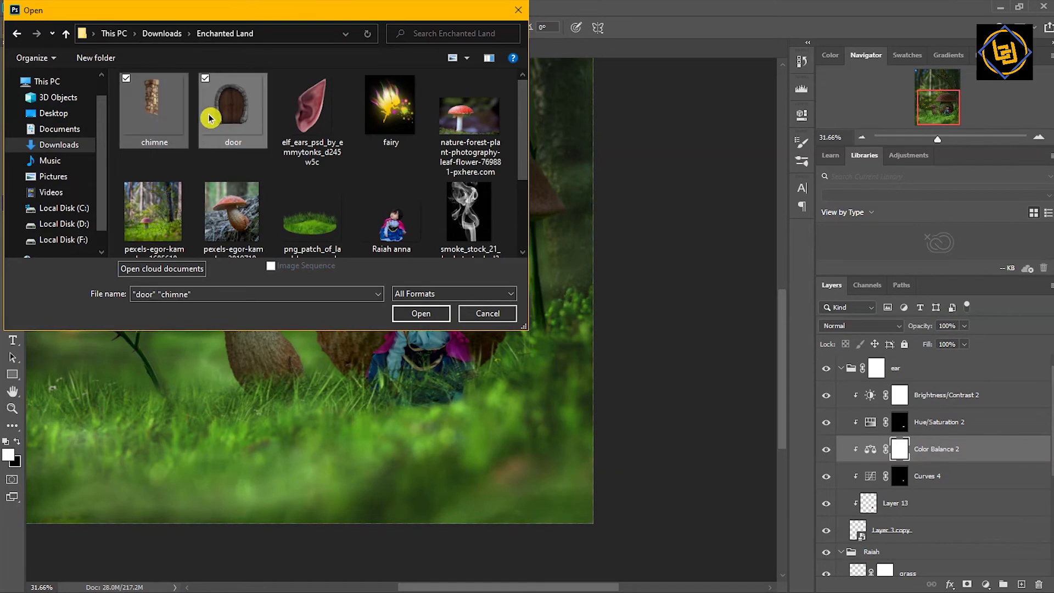
pyautogui.scroll(-3, 525, 114)
pyautogui.keyDown('ctrl'); pyautogui.click(228, 189); pyautogui.keyUp('ctrl')
pyautogui.keyDown('ctrl'); pyautogui.click(470, 104); pyautogui.keyUp('ctrl')
pyautogui.click(428, 313)
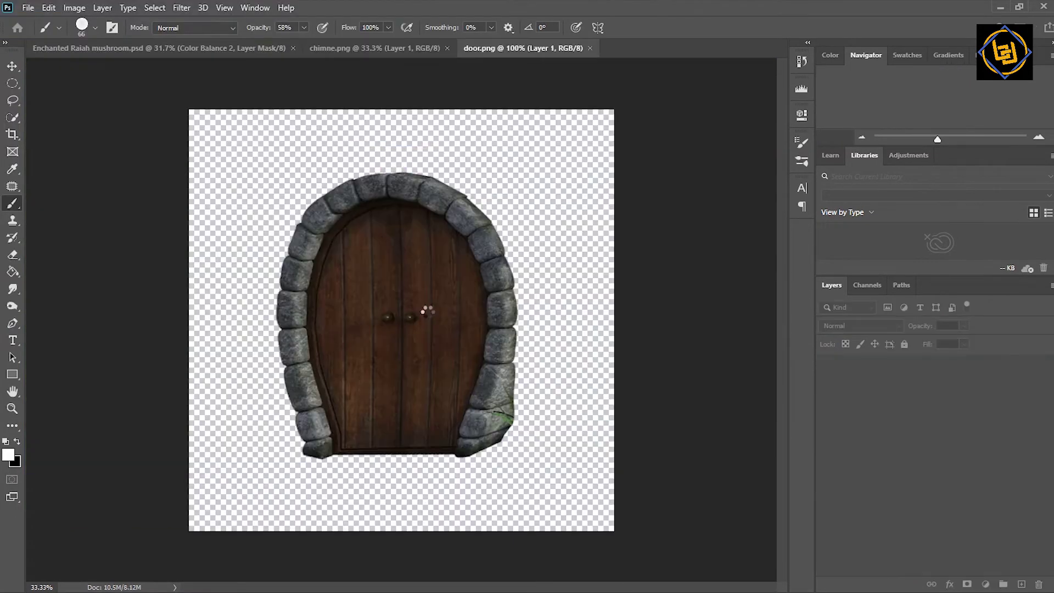
# - Paste the door into the composite and shrink it around its centre
pyautogui.hotkey('ctrl', 'shift', 'Tab')
pyautogui.hotkey('ctrl', 'shift', 'Tab')
pyautogui.hotkey('ctrl', 'shift', 'Tab')
pyautogui.hotkey('ctrl', 'shift', 'Tab')
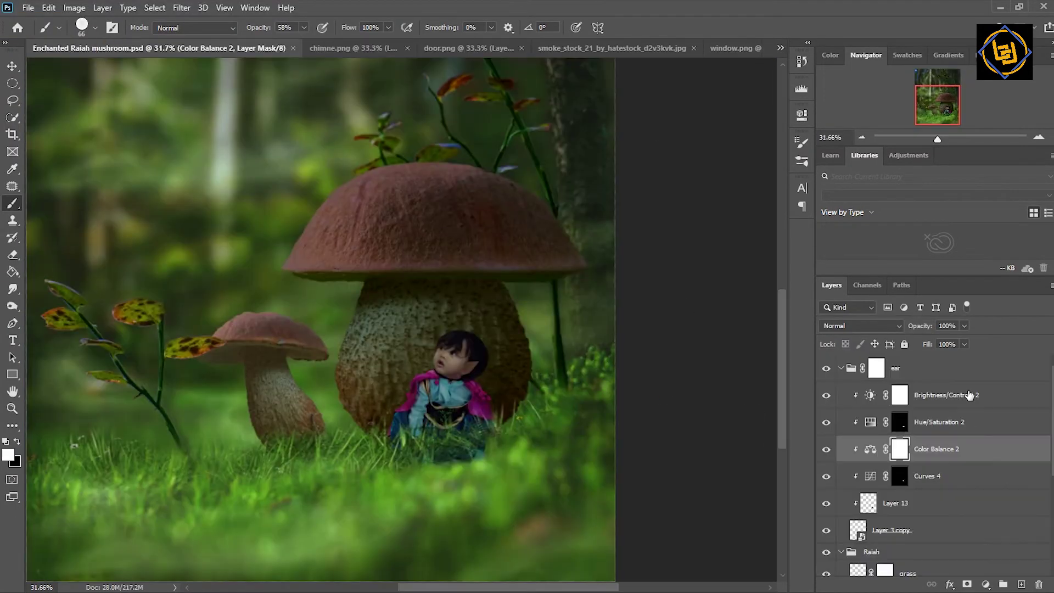
pyautogui.hotkey('ctrl', 'v')
pyautogui.hotkey('ctrl', 't')
pyautogui.moveTo(430, 452); pyautogui.dragTo(393, 400)
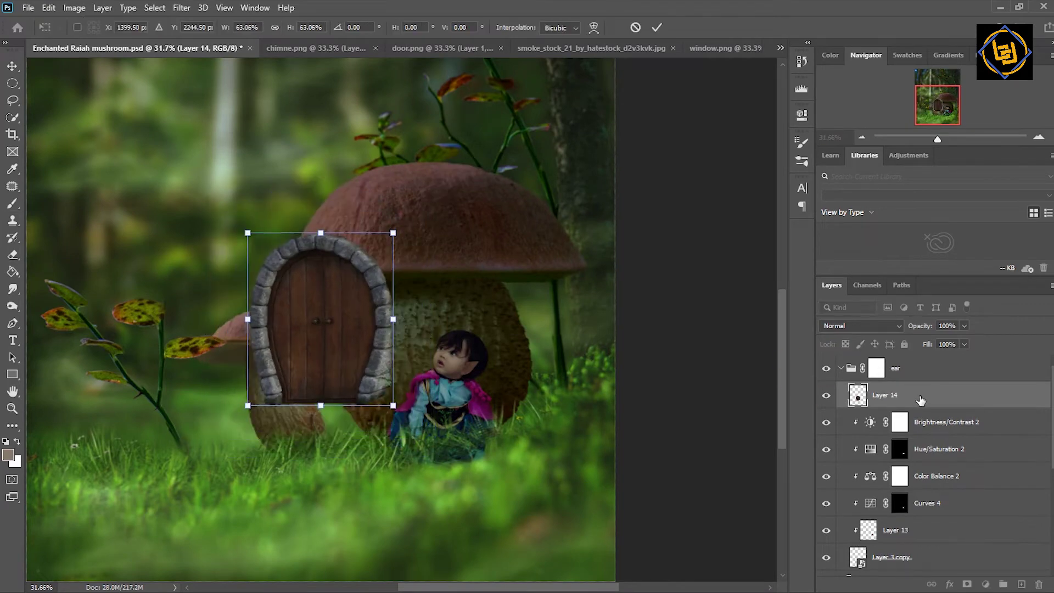
pyautogui.press('Return')
# - Add a Curves adjustment with automatic correction, clipped to the door layer
pyautogui.click(986, 584)
pyautogui.click(991, 417)
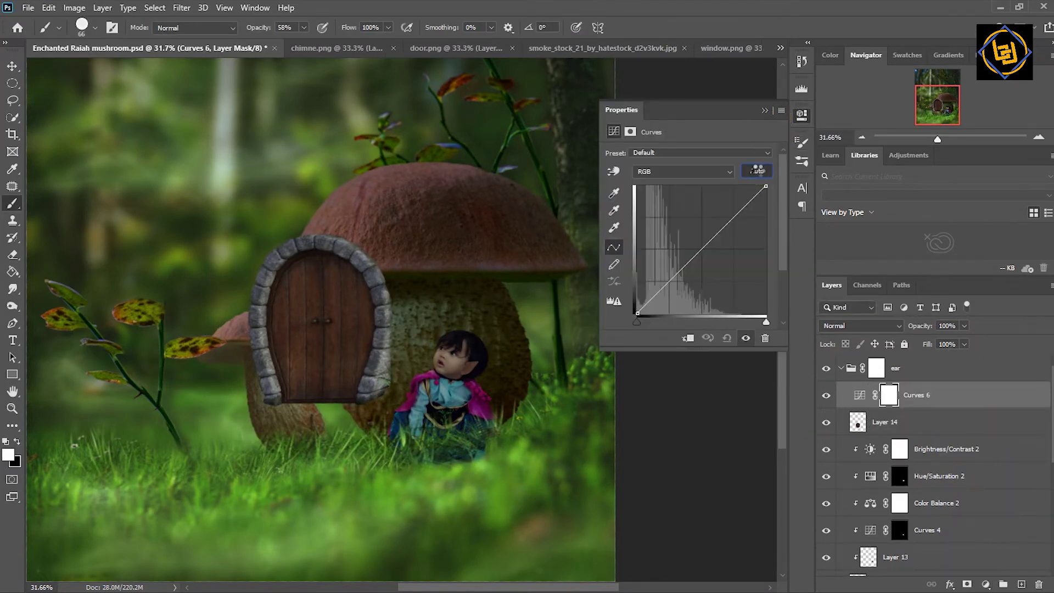
pyautogui.click(757, 170)
pyautogui.keyDown('alt'); pyautogui.click(858, 409); pyautogui.keyUp('alt')
# - Set the Curves auto-correction shadow target to dark green without saving as default
pyautogui.keyDown('alt'); pyautogui.click(756, 170); pyautogui.keyUp('alt')
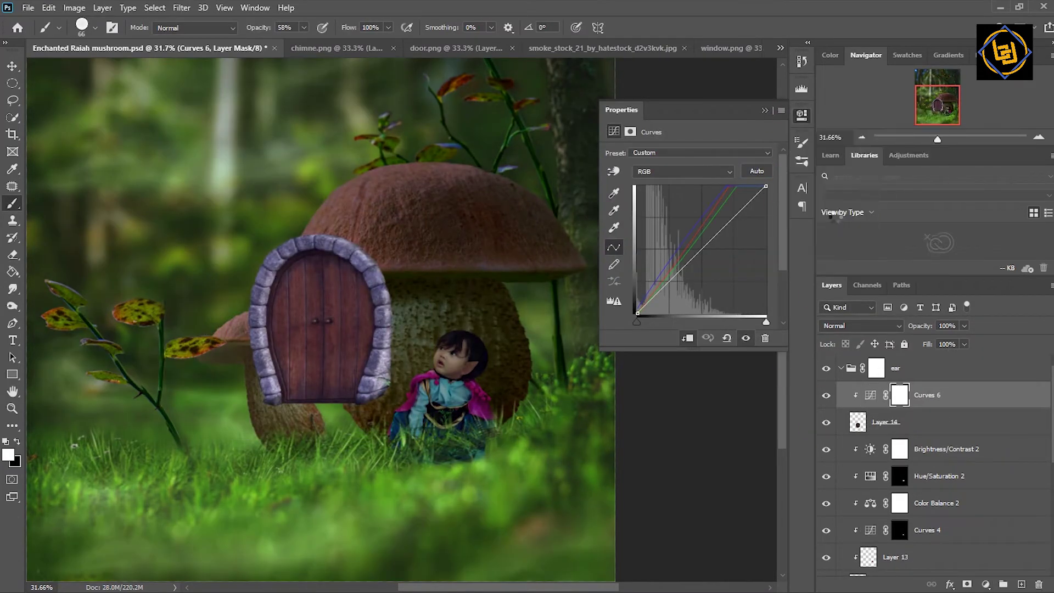
pyautogui.click(874, 269)
pyautogui.click(894, 401)
pyautogui.click(811, 441)
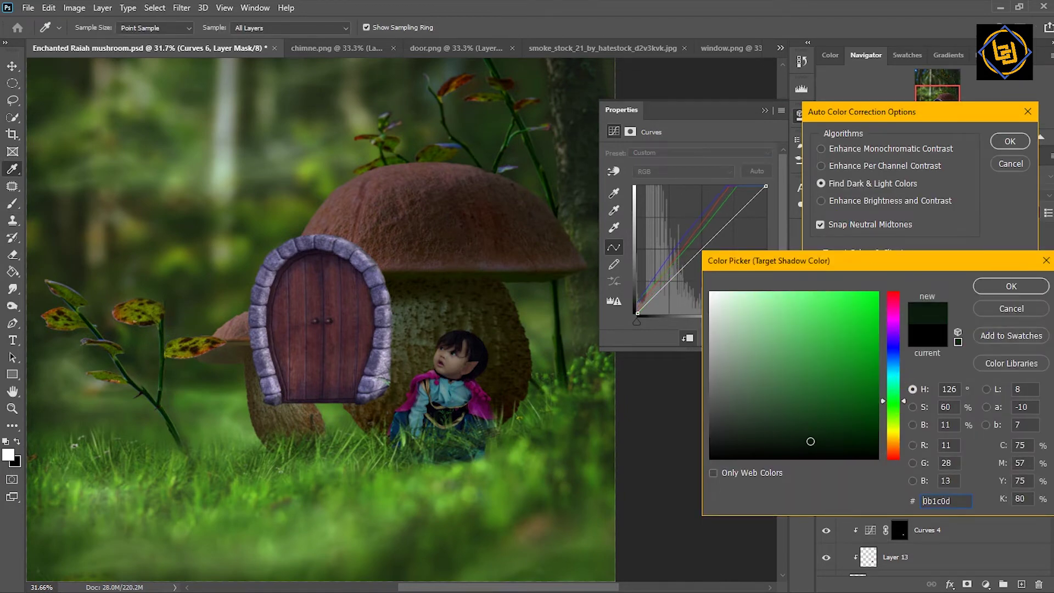
pyautogui.click(988, 286)
pyautogui.click(1010, 147)
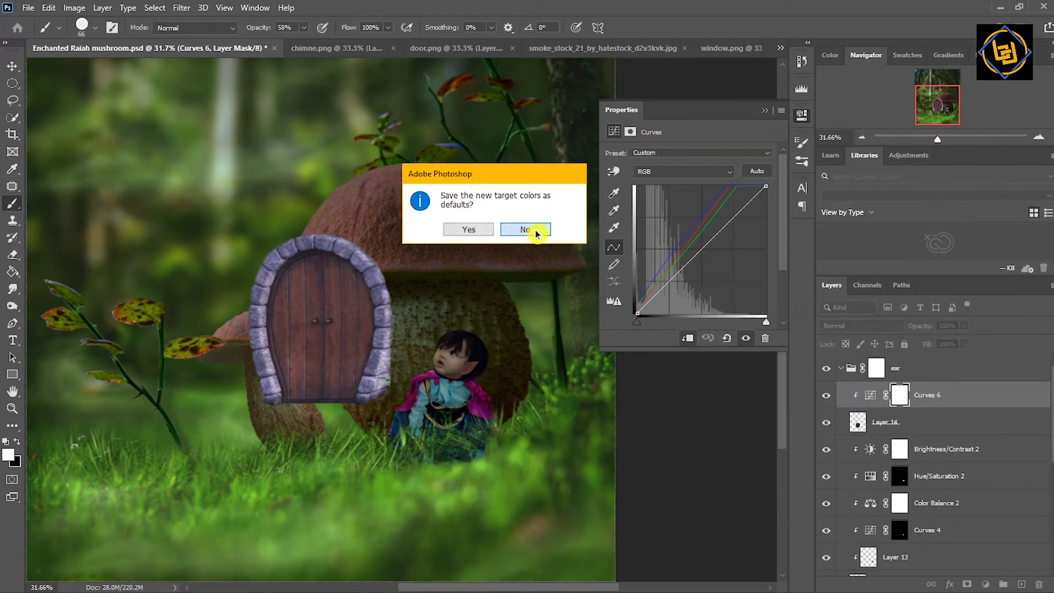
pyautogui.click(535, 230)
# - Shrink the door layer further
pyautogui.click(858, 422)
pyautogui.hotkey('ctrl', 't')
pyautogui.moveTo(392, 235); pyautogui.dragTo(346, 289)
# - Place the door on the mushroom stem and move its layers into the Mushroom group
pyautogui.moveTo(301, 342); pyautogui.dragTo(399, 376)
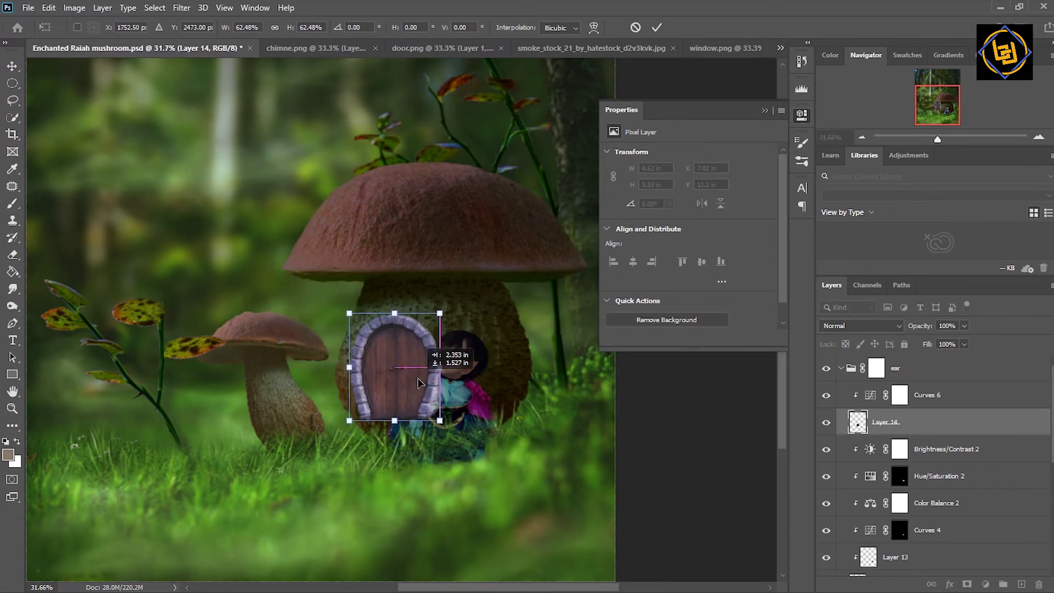
pyautogui.scroll(-3, 972, 450)
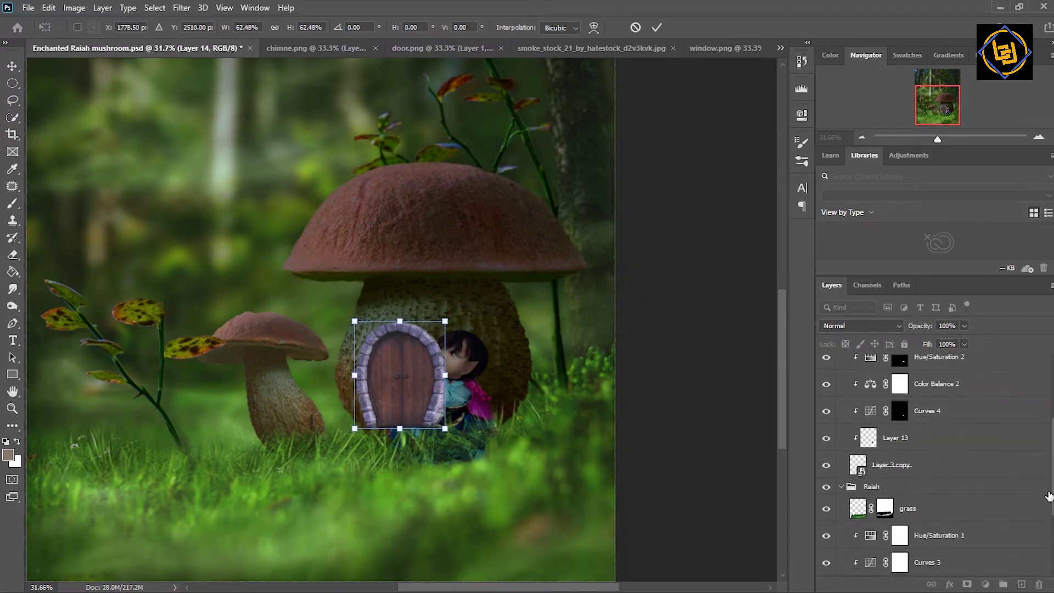
pyautogui.scroll(3, 963, 483)
pyautogui.scroll(-2, 956, 516)
pyautogui.press('Return')
pyautogui.click(841, 551)
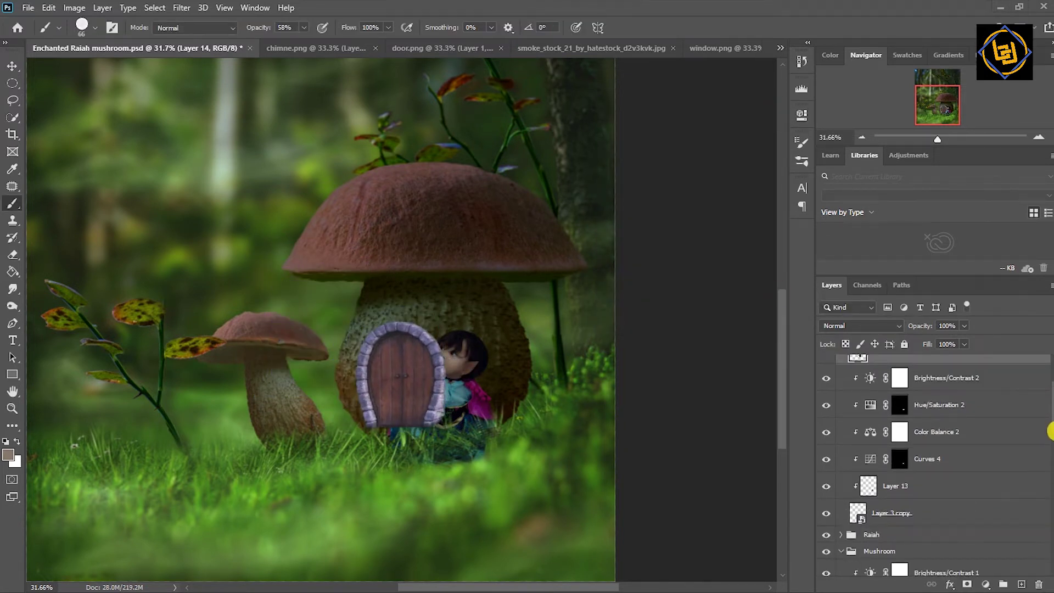
pyautogui.scroll(-2, 934, 494)
pyautogui.moveTo(928, 565)
pyautogui.mouseDown()
pyautogui.moveTo(941, 578)
pyautogui.moveTo(934, 472)
pyautogui.mouseUp()
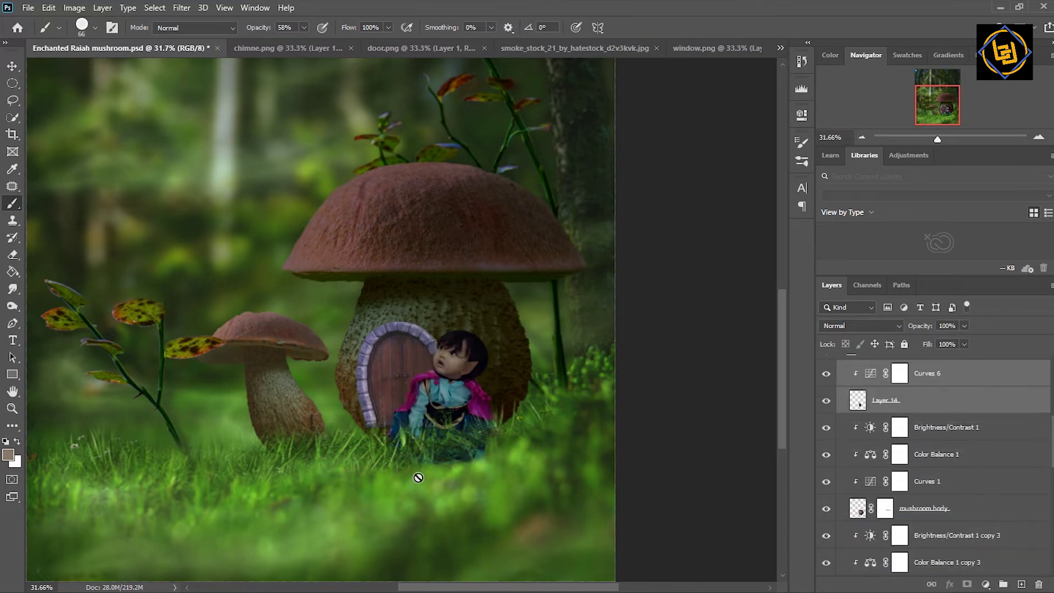
# - Enlarge the door slightly and reposition it, undoing a trial tilt
pyautogui.click(12, 66)
pyautogui.hotkey('ctrl', 't')
pyautogui.moveTo(459, 313)
pyautogui.mouseDown()
pyautogui.moveTo(450, 313)
pyautogui.moveTo(479, 300)
pyautogui.mouseUp()
pyautogui.click(656, 27)
pyautogui.hotkey('ctrl', 't')
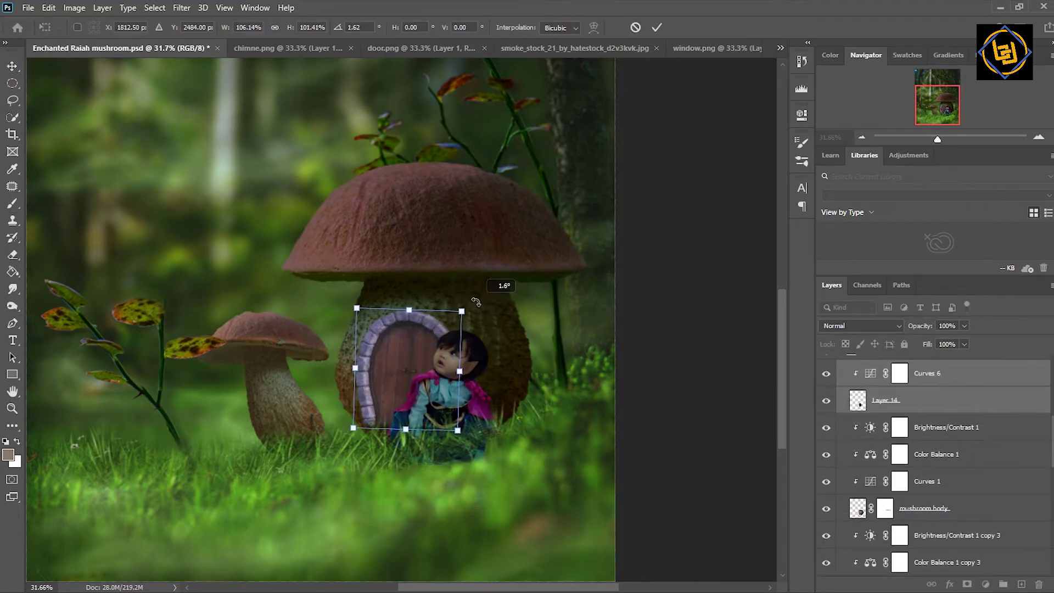
pyautogui.moveTo(460, 429); pyautogui.dragTo(467, 437)
pyautogui.moveTo(393, 346); pyautogui.dragTo(404, 352)
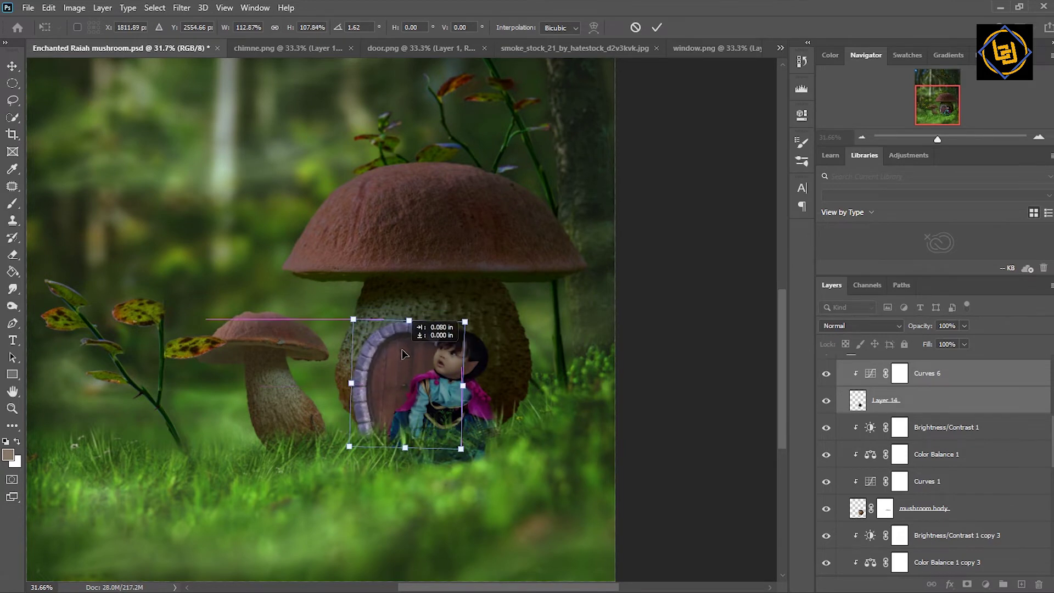
pyautogui.hotkey('ctrl', 'z')
pyautogui.hotkey('ctrl', 'z')
# - Try a perspective skew on the door, cancel it, then enlarge it from the top corner
pyautogui.rightClick(406, 362)
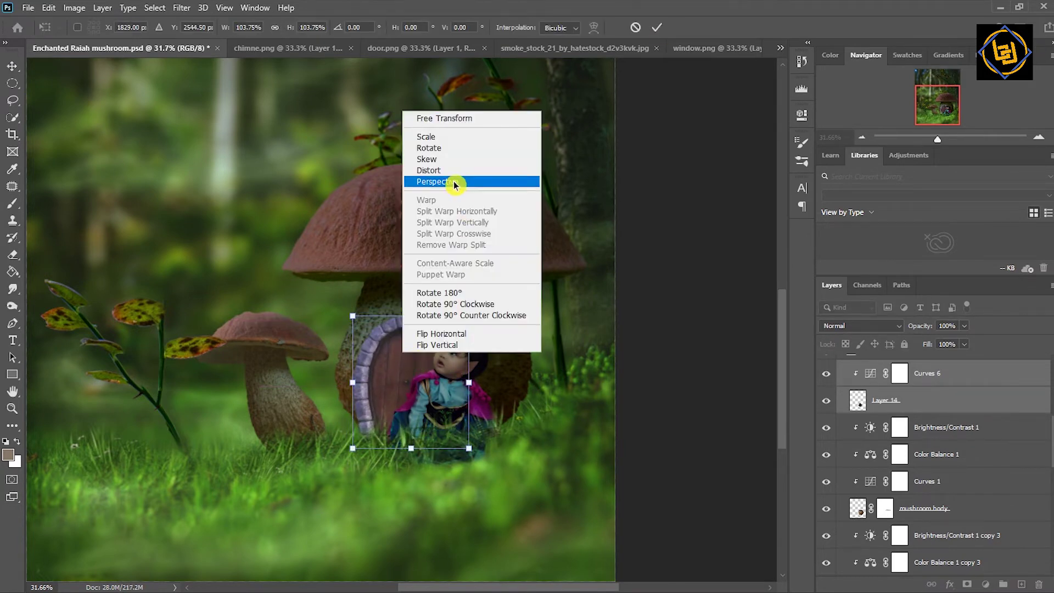
pyautogui.click(459, 176)
pyautogui.moveTo(411, 315); pyautogui.dragTo(416, 315)
pyautogui.press('Escape')
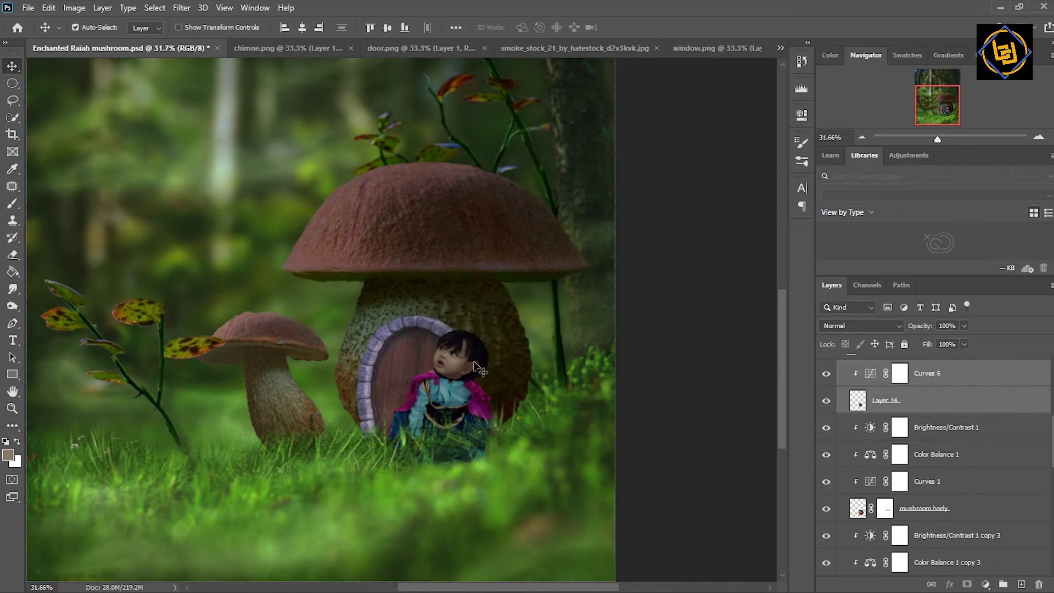
pyautogui.hotkey('ctrl', 't')
pyautogui.press('Escape')
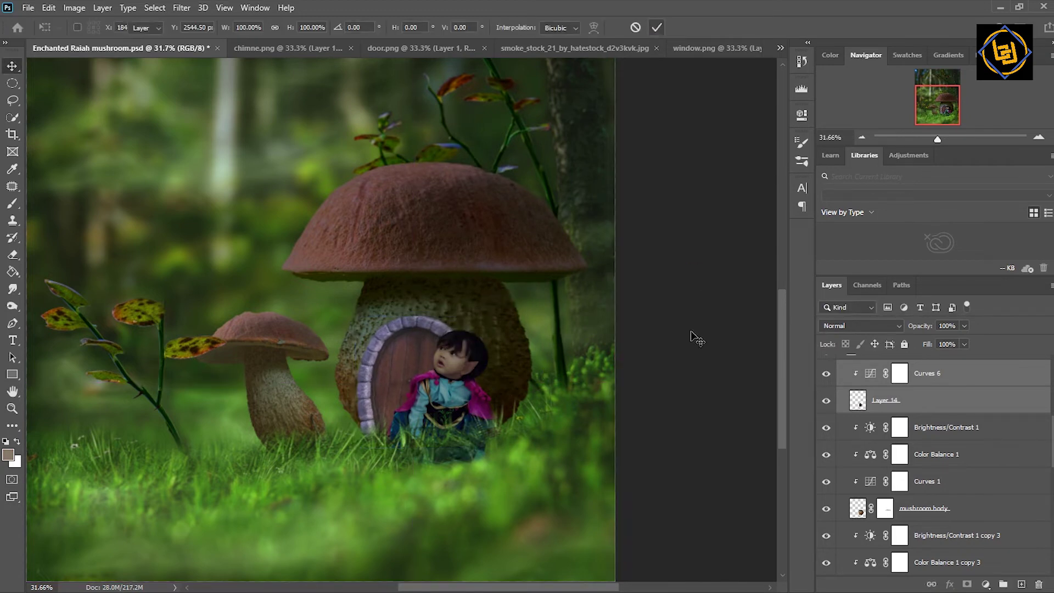
pyautogui.hotkey('ctrl', 't')
pyautogui.moveTo(471, 316); pyautogui.dragTo(479, 309)
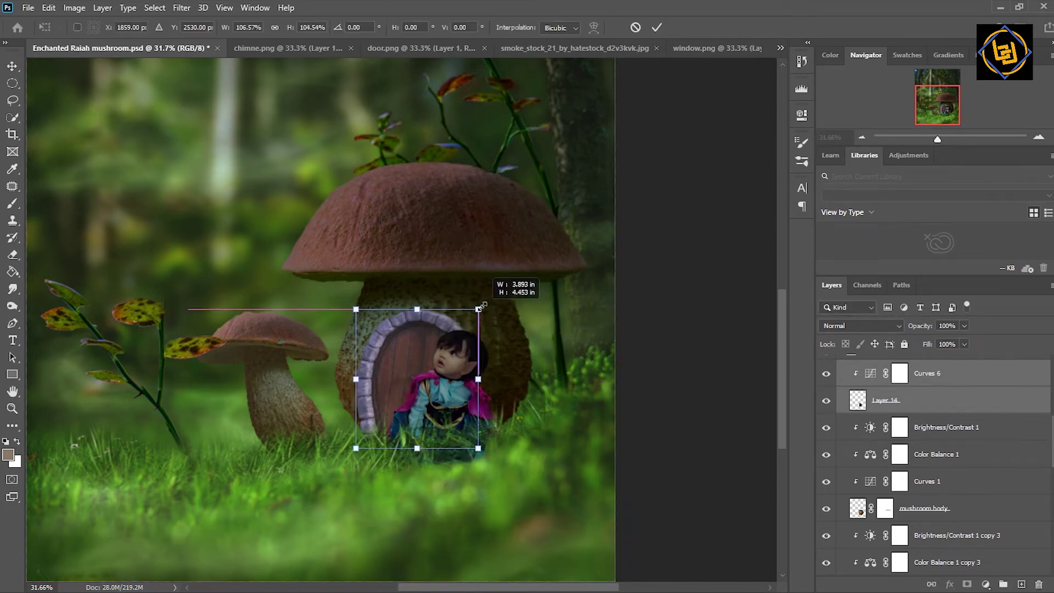
pyautogui.click(900, 374)
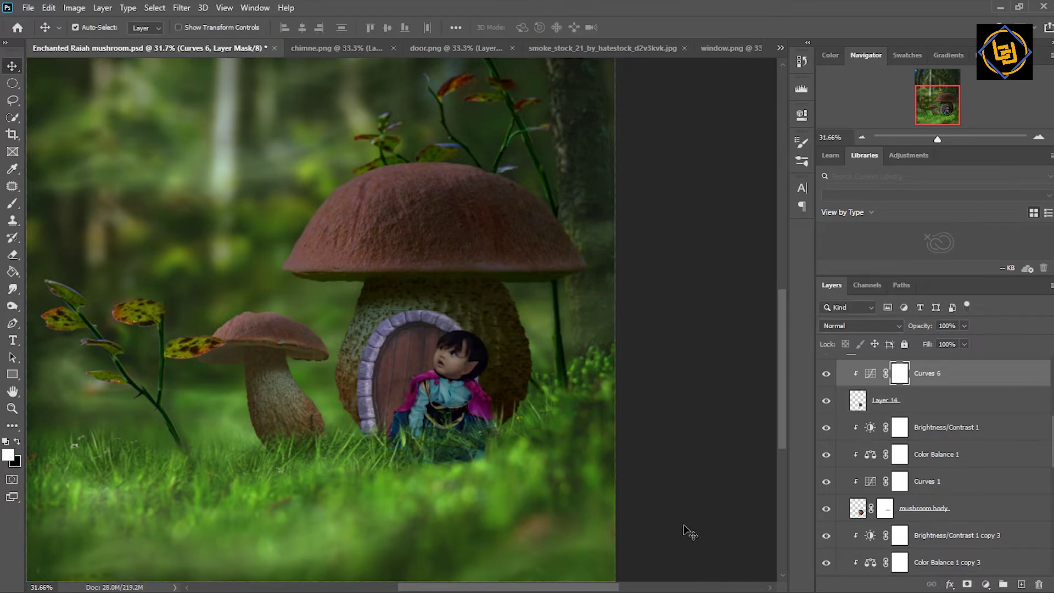
# - Rotate the door by half a degree
pyautogui.hotkey('ctrl', 't')
pyautogui.click(512, 229)
pyautogui.click(885, 400)
pyautogui.hotkey('ctrl', 't')
pyautogui.rightClick(397, 324)
pyautogui.moveTo(476, 313); pyautogui.dragTo(473, 317)
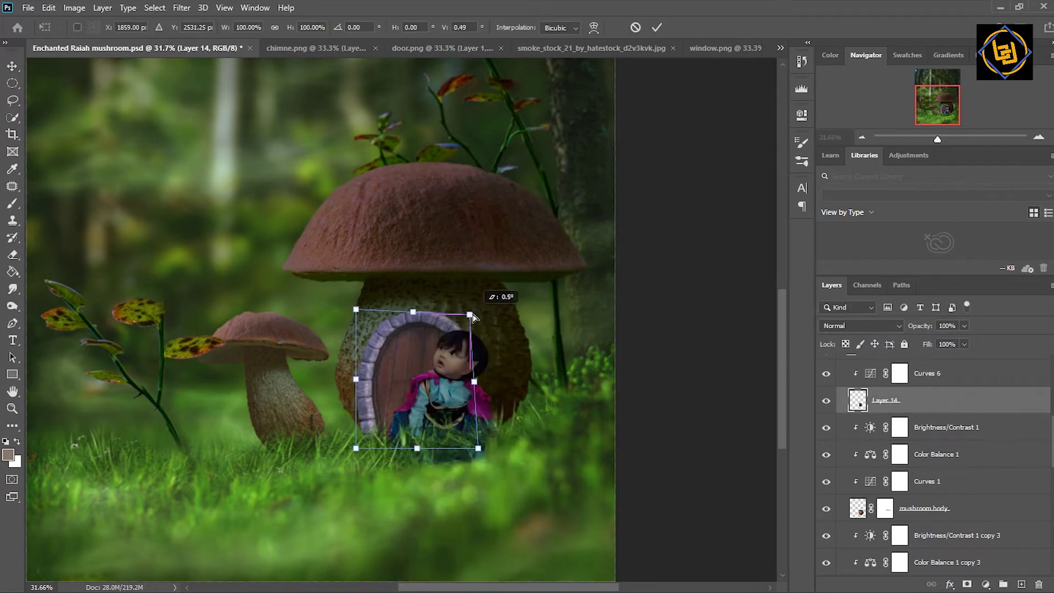
pyautogui.click(657, 28)
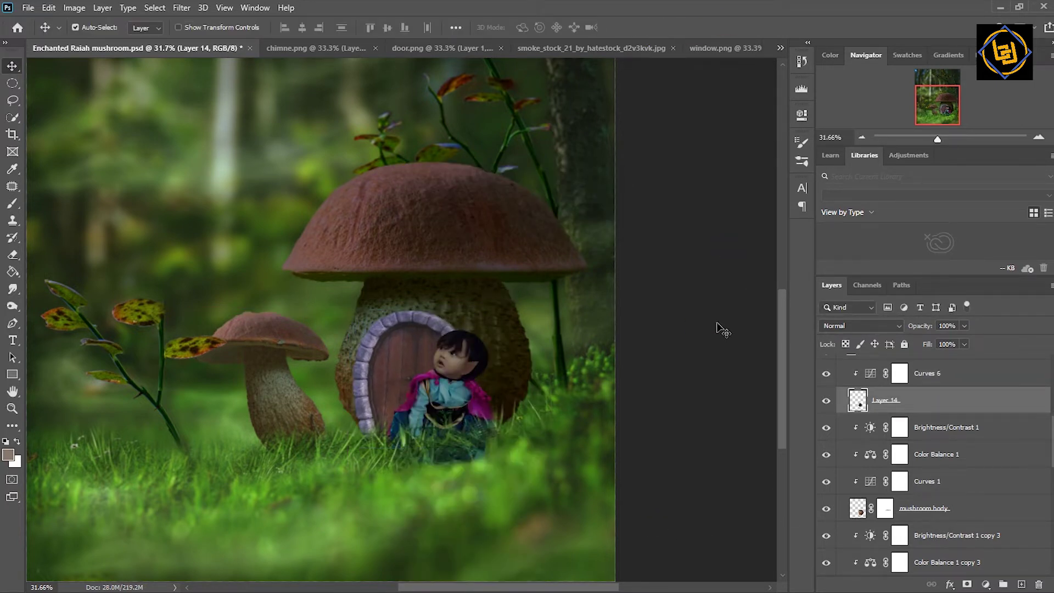
# - Warp the door's corners and left edge to curve along the mushroom stem
pyautogui.hotkey('ctrl', 't')
pyautogui.rightClick(428, 333)
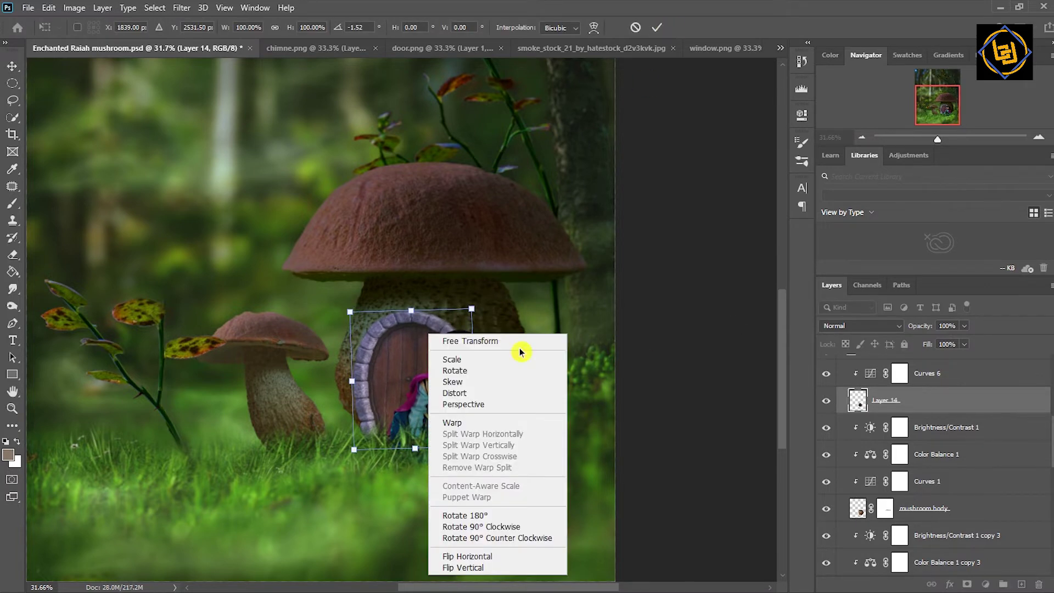
pyautogui.click(451, 422)
pyautogui.moveTo(476, 312); pyautogui.dragTo(481, 289)
pyautogui.moveTo(354, 450); pyautogui.dragTo(365, 448)
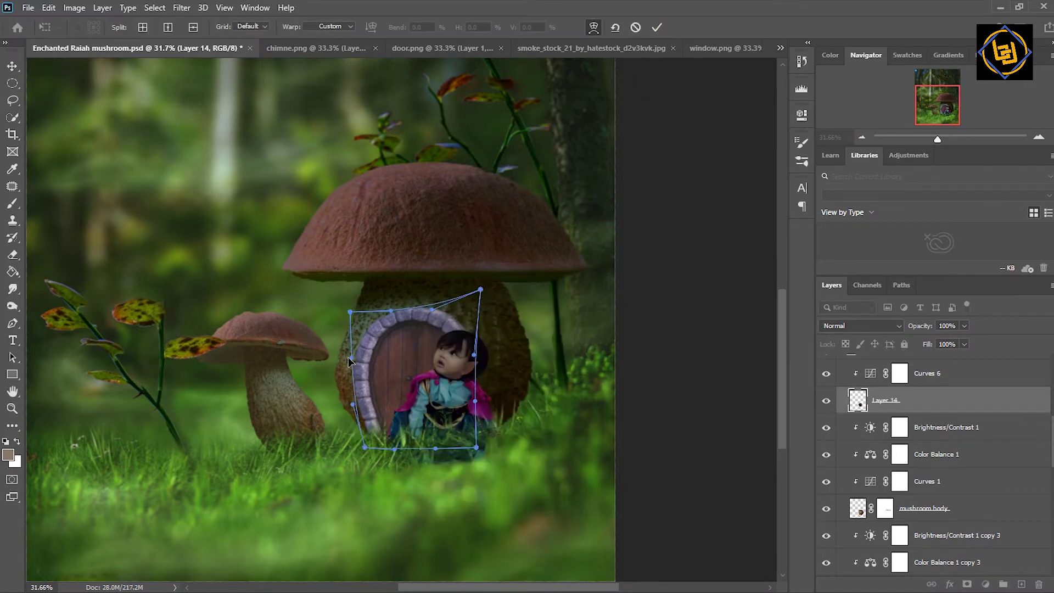
pyautogui.moveTo(352, 358); pyautogui.dragTo(347, 360)
pyautogui.press('Return')
# - Rename the door's layer to 'door'
pyautogui.scroll(3, 968, 481)
pyautogui.click(968, 491)
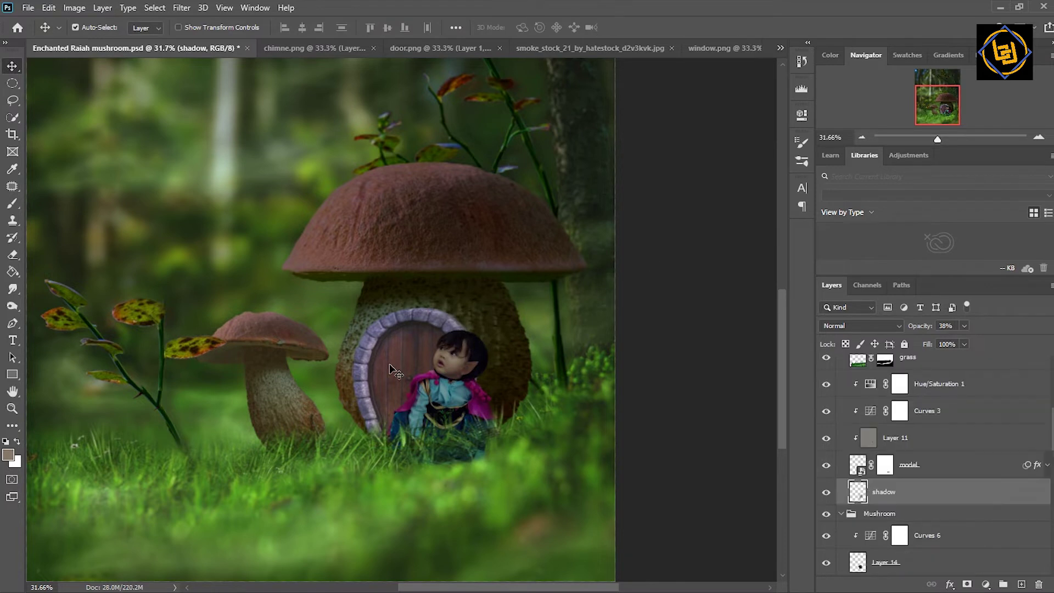
pyautogui.doubleClick(885, 562)
pyautogui.write('door')
pyautogui.press('Return')
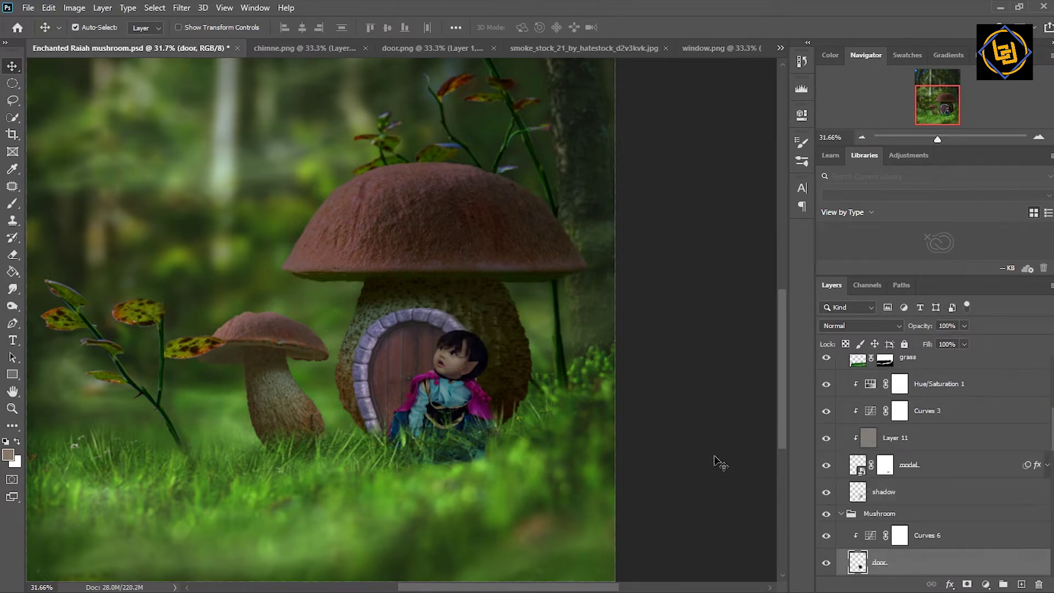
# - Close door.png and paste window.png, shrunk onto the mushroom stem beside the girl
pyautogui.click(968, 535)
pyautogui.click(493, 49)
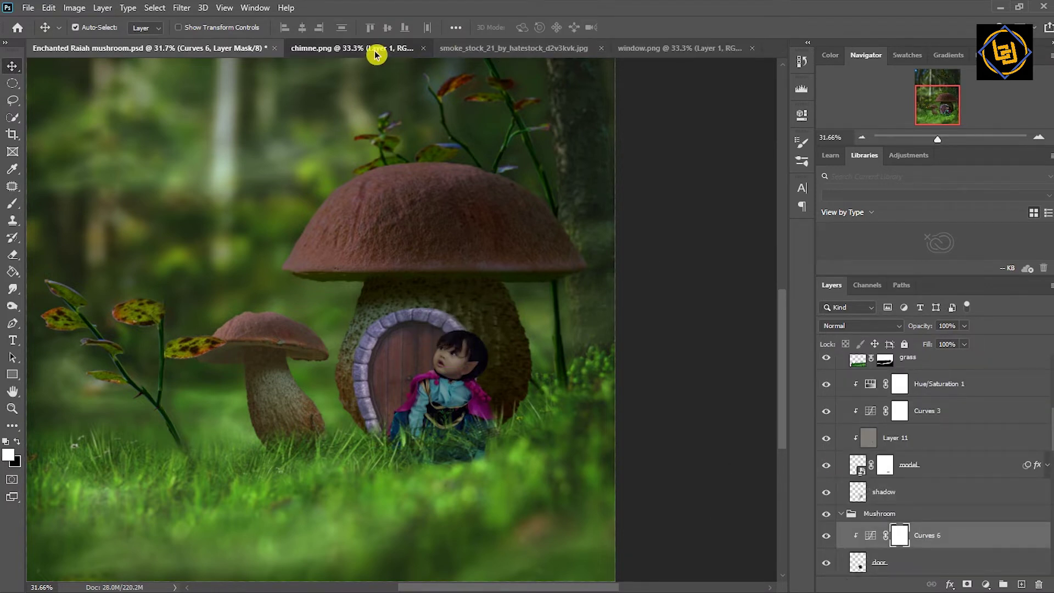
pyautogui.click(659, 48)
pyautogui.hotkey('ctrl', 'Tab')
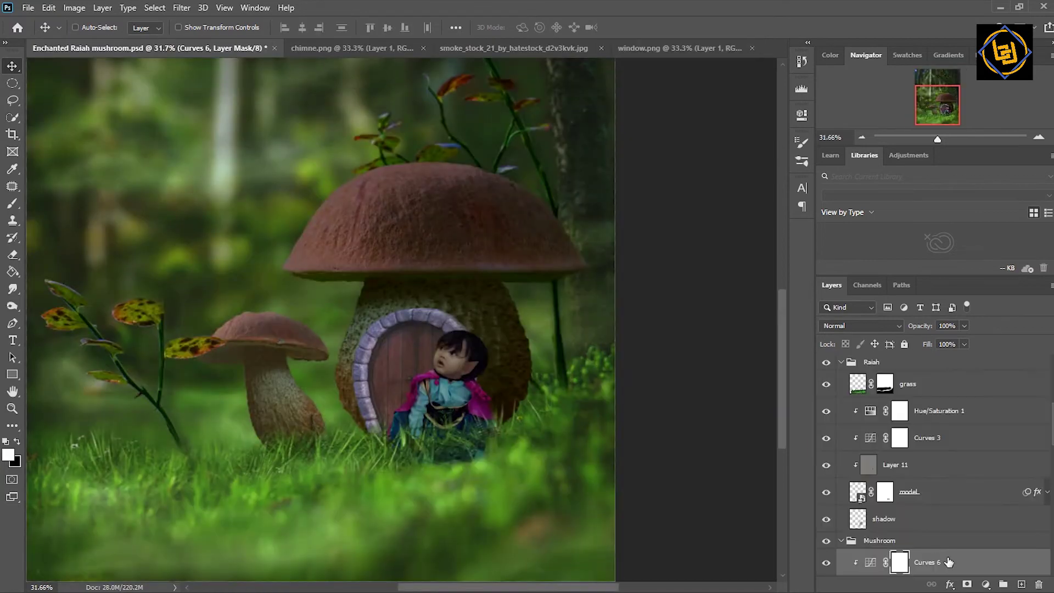
pyautogui.hotkey('ctrl', 'v')
pyautogui.hotkey('ctrl', 't')
pyautogui.moveTo(443, 163); pyautogui.dragTo(294, 419)
pyautogui.moveTo(231, 434); pyautogui.dragTo(509, 329)
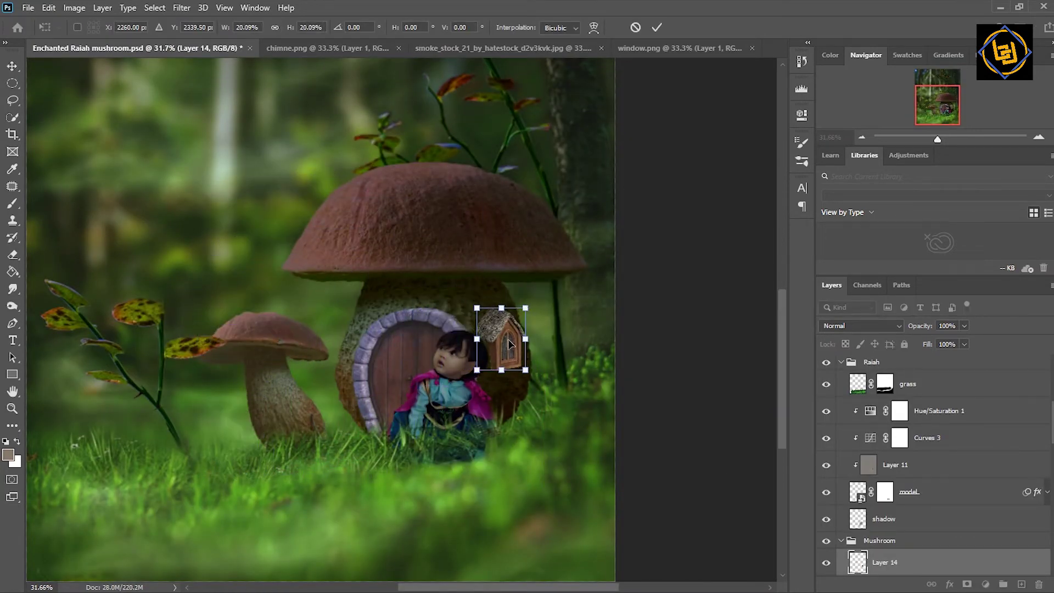
pyautogui.moveTo(534, 296); pyautogui.dragTo(524, 289)
pyautogui.press('Return')
# - Darken it with a clipped Brightness/Contrast adjustment at -35
pyautogui.scroll(-2, 1051, 442)
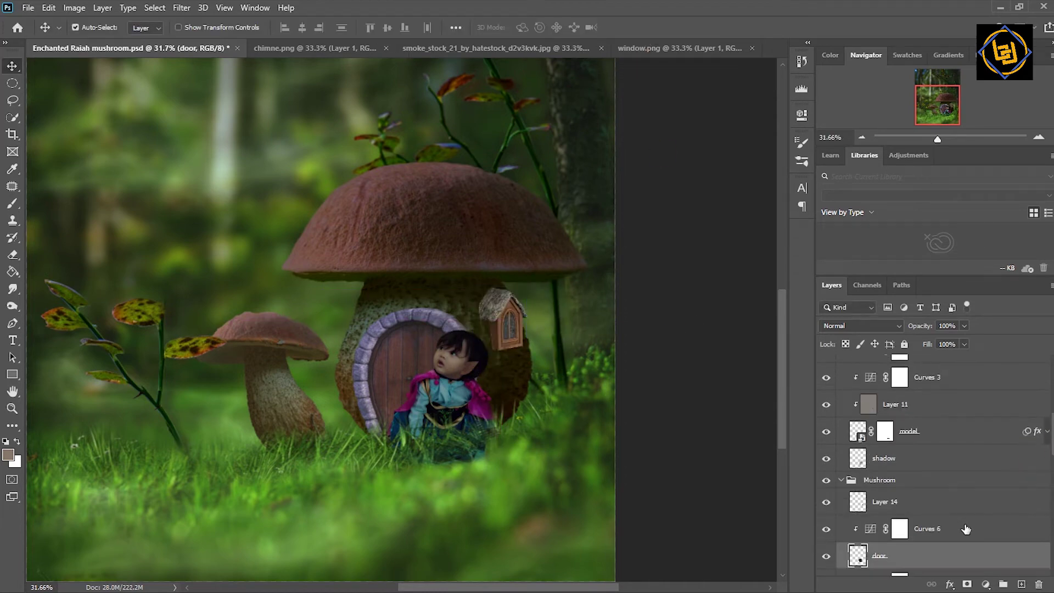
pyautogui.click(928, 528)
pyautogui.click(986, 583)
pyautogui.click(977, 403)
pyautogui.moveTo(689, 190)
pyautogui.mouseDown()
pyautogui.moveTo(670, 190)
pyautogui.moveTo(667, 215)
pyautogui.moveTo(642, 225)
pyautogui.moveTo(666, 200)
pyautogui.mouseUp()
pyautogui.hotkey('ctrl', 'alt', 'g')
pyautogui.click(633, 384)
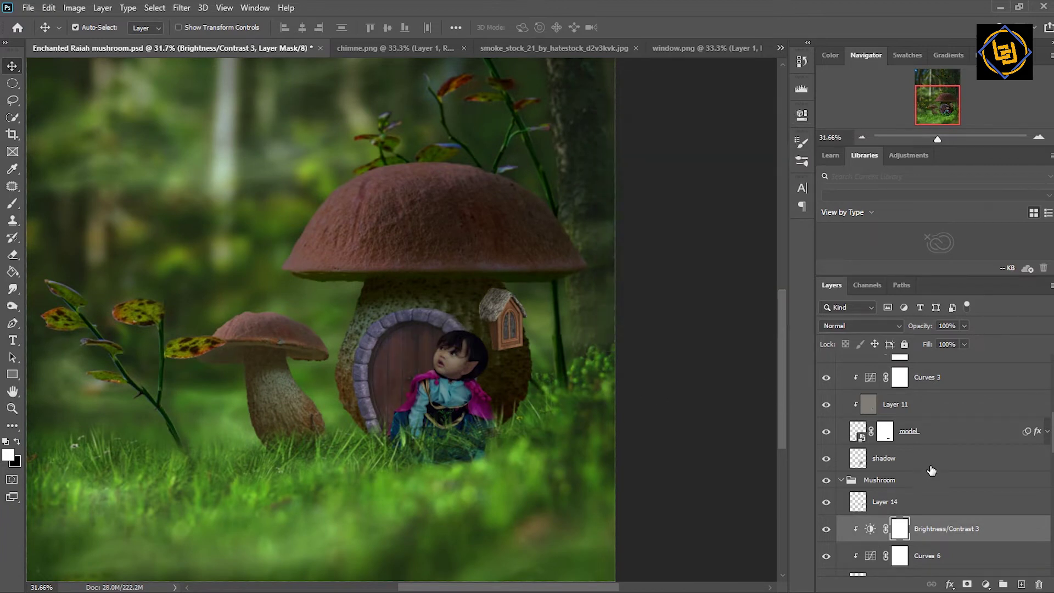
# - Name the window layer and clip a duplicate of the door's Curves 6 to it
pyautogui.doubleClick(885, 502)
pyautogui.write('window')
pyautogui.press('Return')
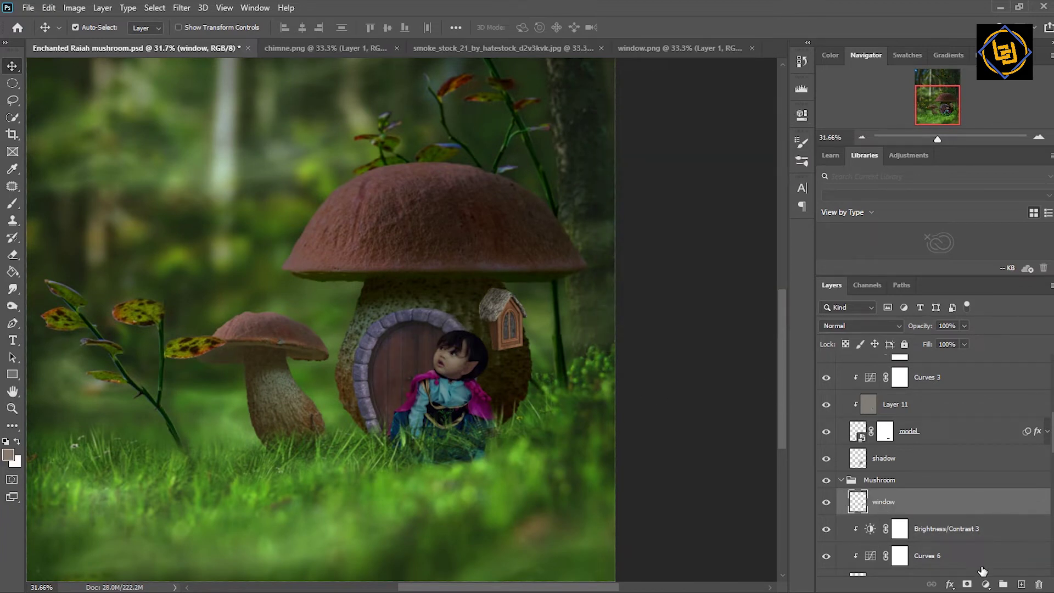
pyautogui.click(986, 583)
pyautogui.press('Escape')
pyautogui.hotkey('ctrl', 'j')
pyautogui.moveTo(928, 555); pyautogui.dragTo(942, 491)
pyautogui.hotkey('ctrl', 'alt', 'g')
# - Add a clipped Brightness/Contrast with lowered brightness and contrast -24, then select the window group
pyautogui.click(986, 584)
pyautogui.click(959, 390)
pyautogui.moveTo(688, 186); pyautogui.dragTo(630, 196)
pyautogui.hotkey('ctrl', 'alt', 'g')
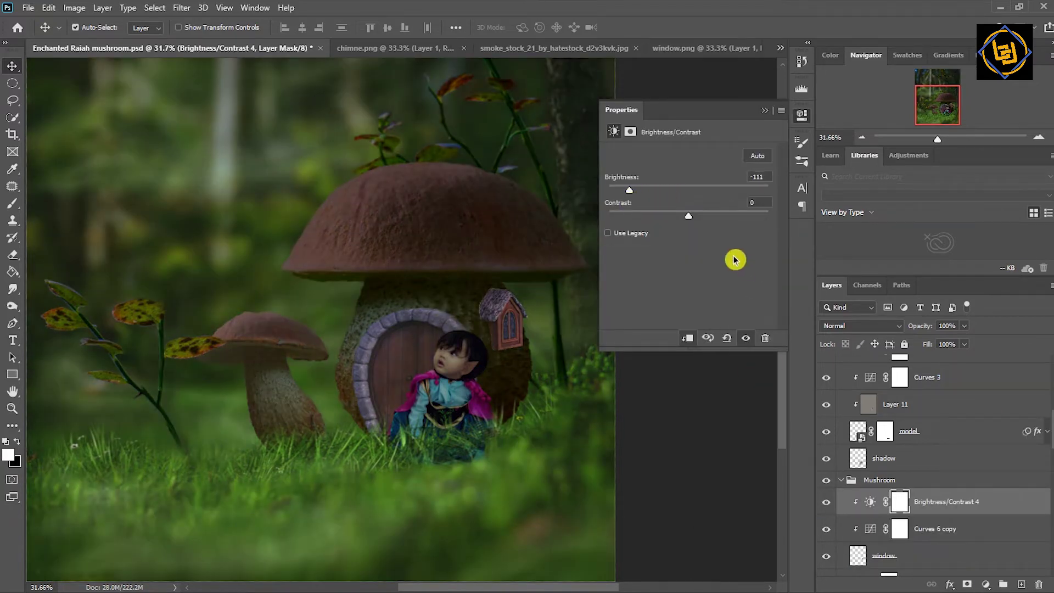
pyautogui.moveTo(689, 216); pyautogui.dragTo(664, 215)
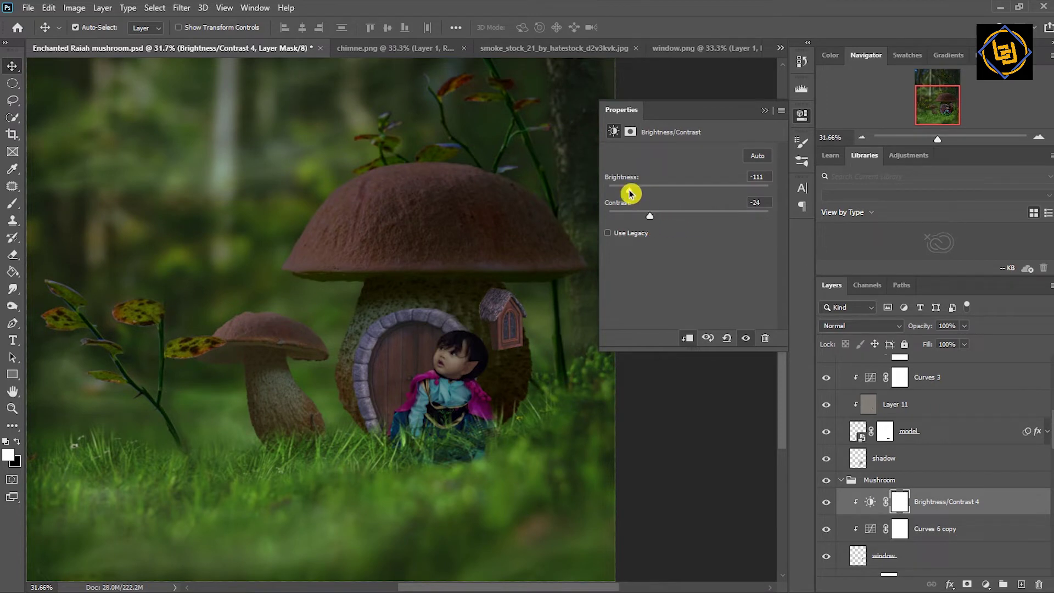
pyautogui.keyDown('shift'); pyautogui.click(974, 554); pyautogui.keyUp('shift')
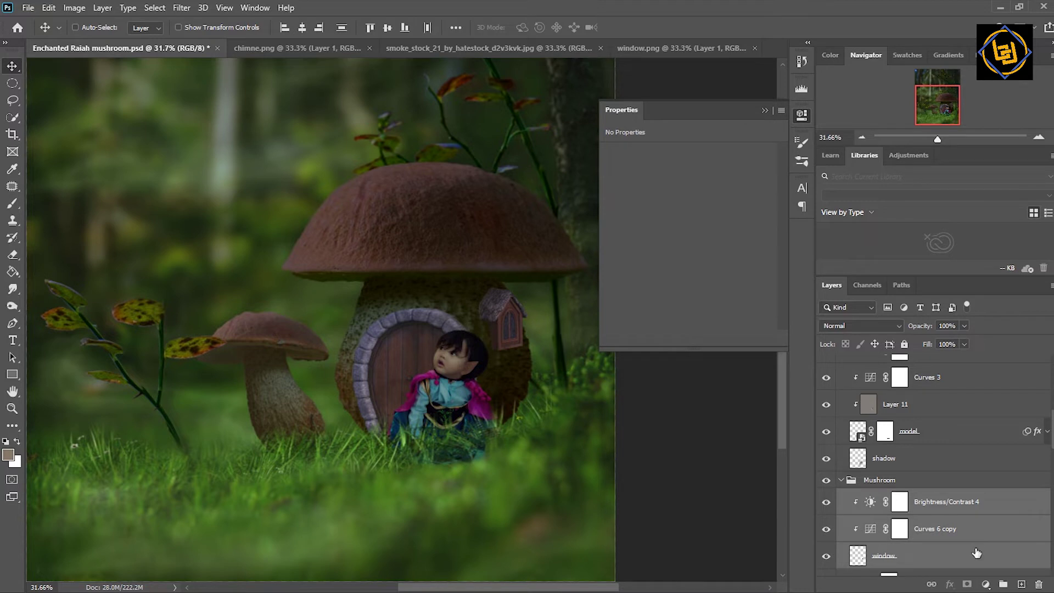
# - Duplicate the darkened window and shrink the copy onto the small left mushroom's stem
pyautogui.click(472, 315)
pyautogui.click(511, 321)
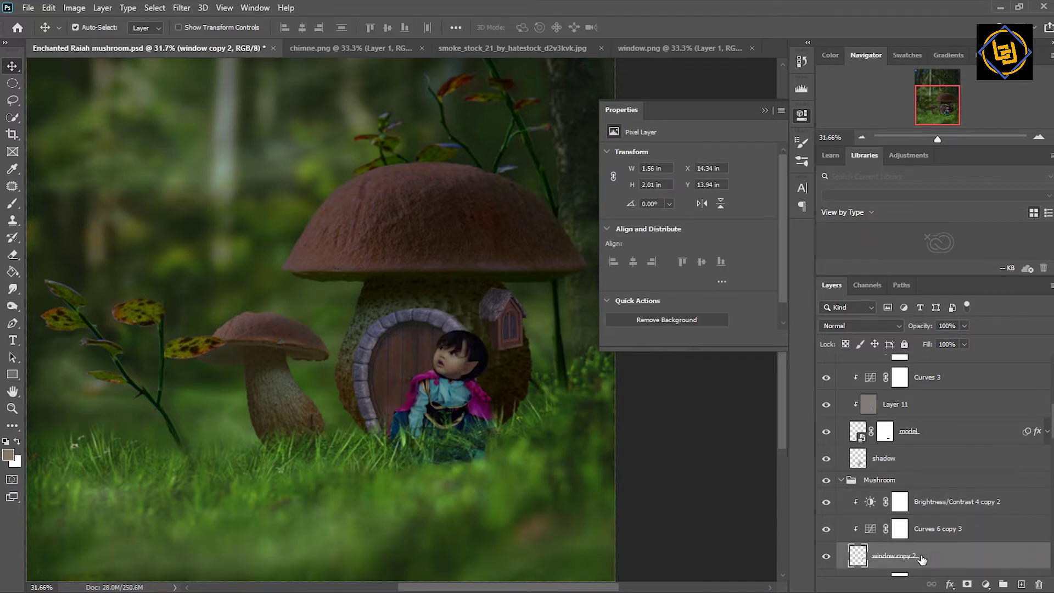
pyautogui.hotkey('ctrl', 't')
pyautogui.moveTo(511, 322); pyautogui.dragTo(288, 382)
pyautogui.moveTo(254, 346); pyautogui.dragTo(282, 369)
pyautogui.press('Return')
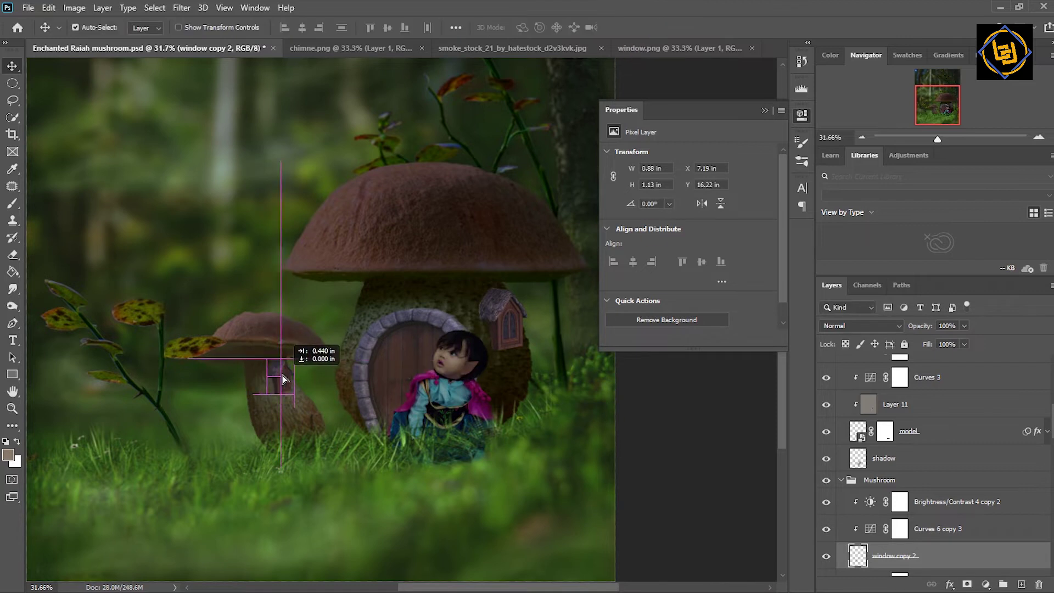
# - Delete the leftover duplicate window layers
pyautogui.scroll(-4, 1049, 438)
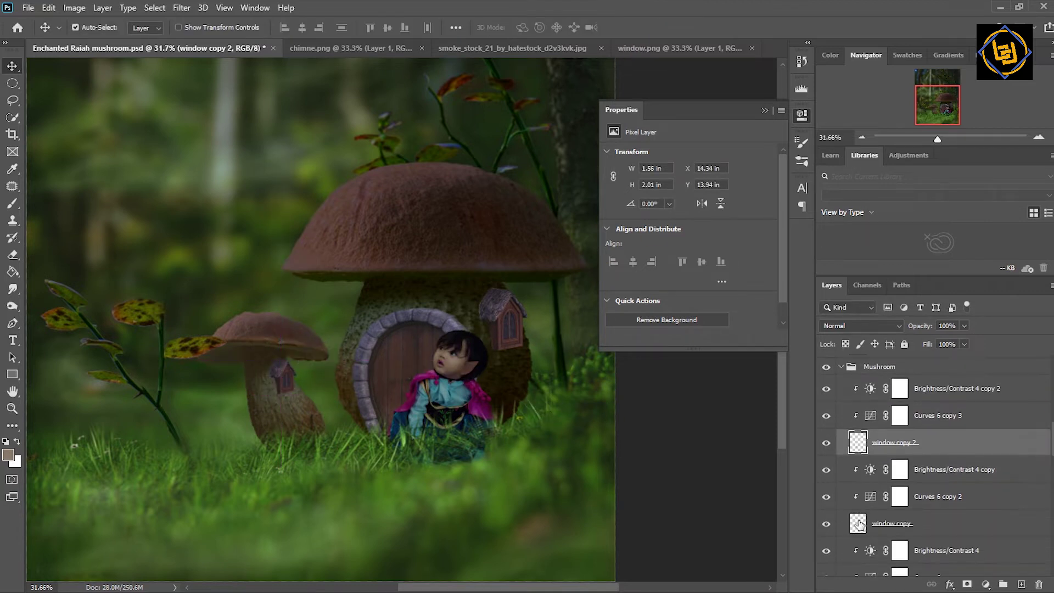
pyautogui.click(893, 524)
pyautogui.hotkey('ctrl', 't')
pyautogui.press('Escape')
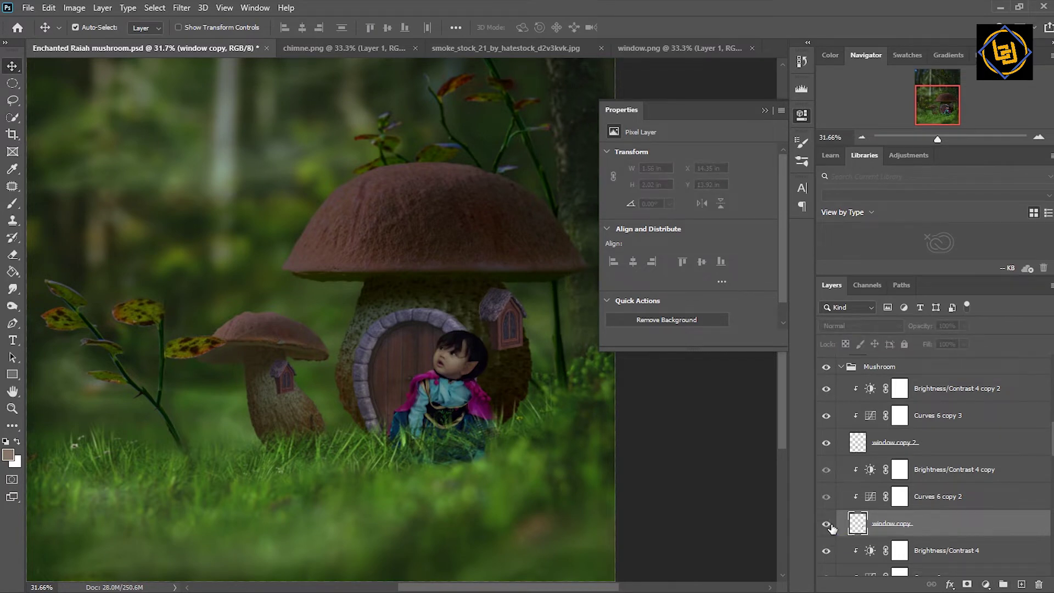
pyautogui.scroll(-2, 1048, 461)
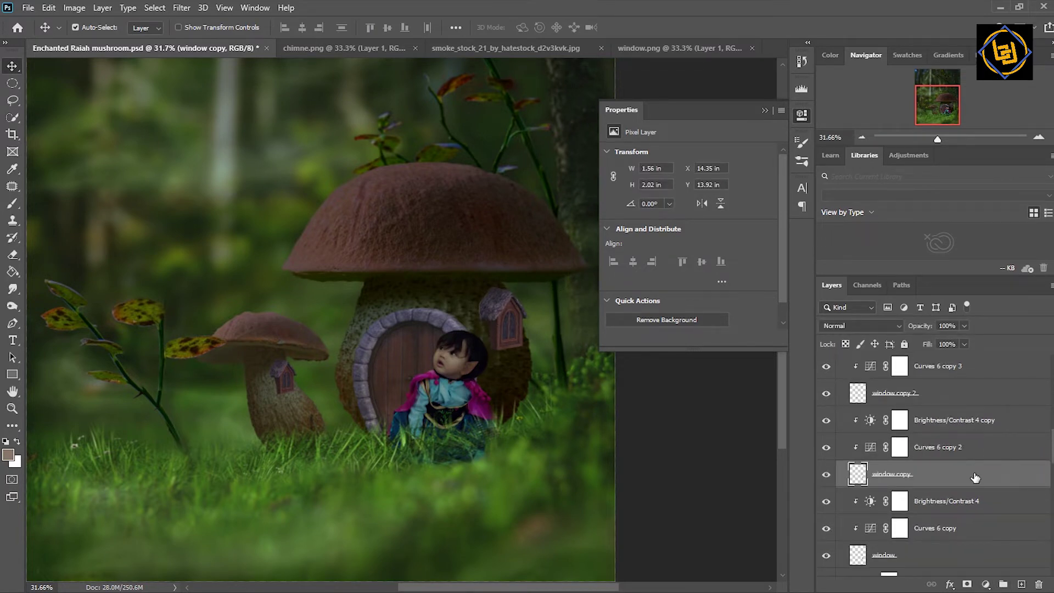
pyautogui.keyDown('shift'); pyautogui.click(988, 425); pyautogui.keyUp('shift')
pyautogui.press('Delete')
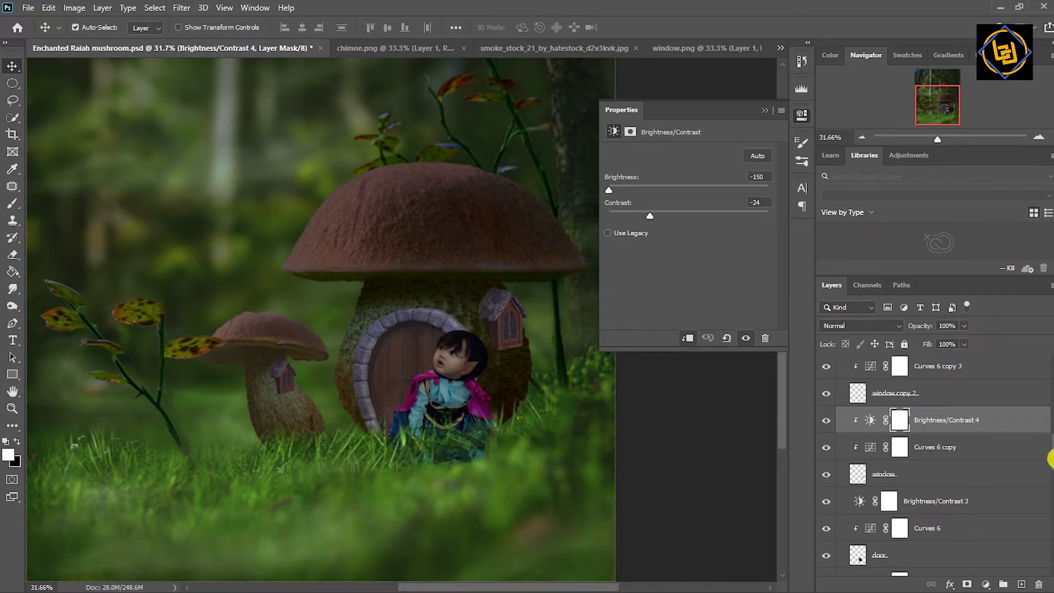
# - Lift the Blue channel midpoint in the big window's Curves 6 copy
pyautogui.scroll(3, 1049, 459)
pyautogui.click(900, 485)
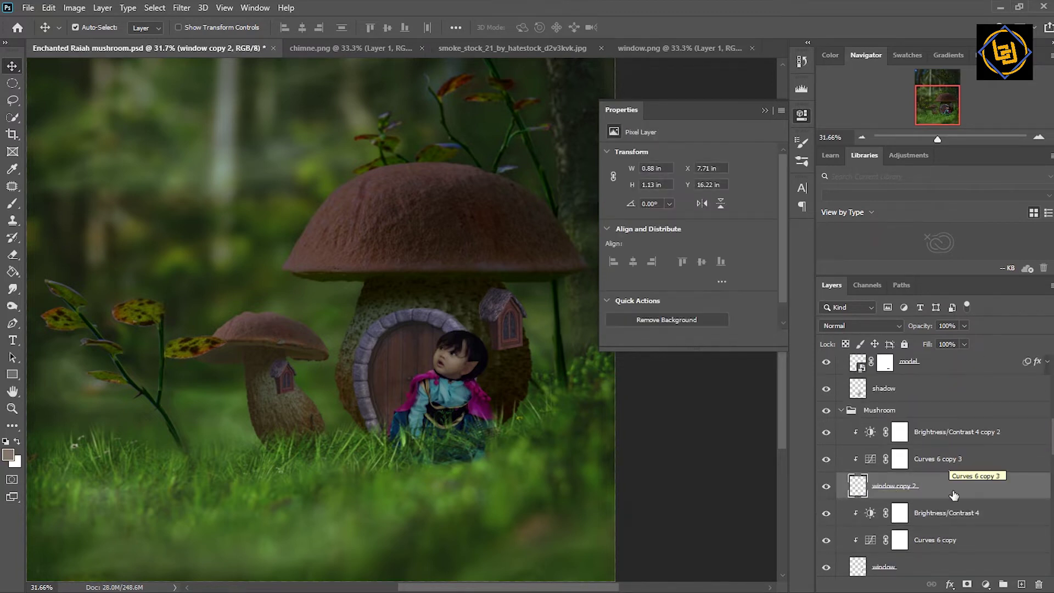
pyautogui.click(899, 540)
pyautogui.click(682, 172)
pyautogui.click(659, 207)
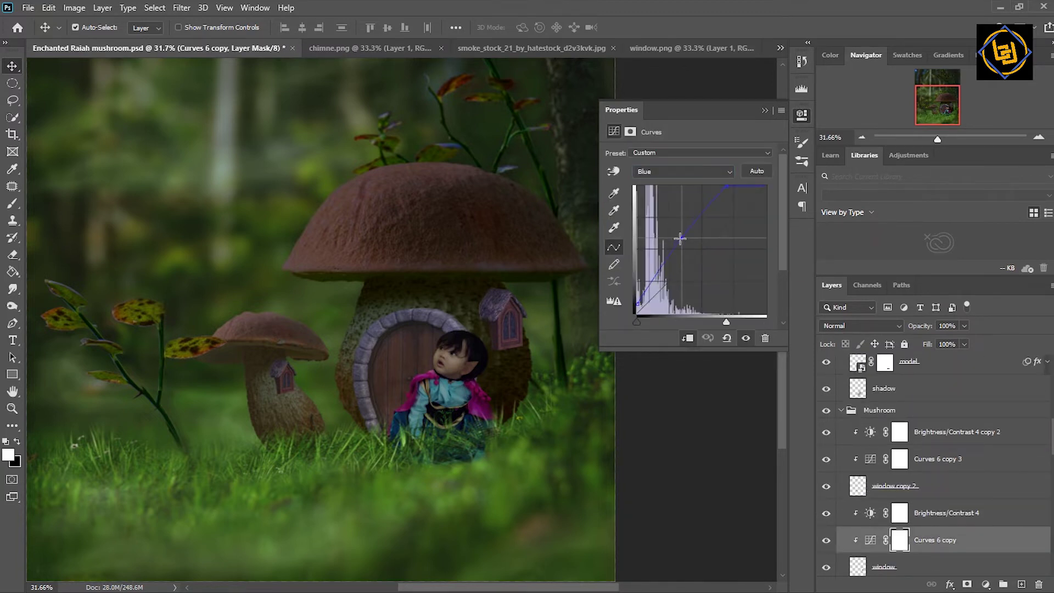
pyautogui.moveTo(680, 238); pyautogui.dragTo(682, 240)
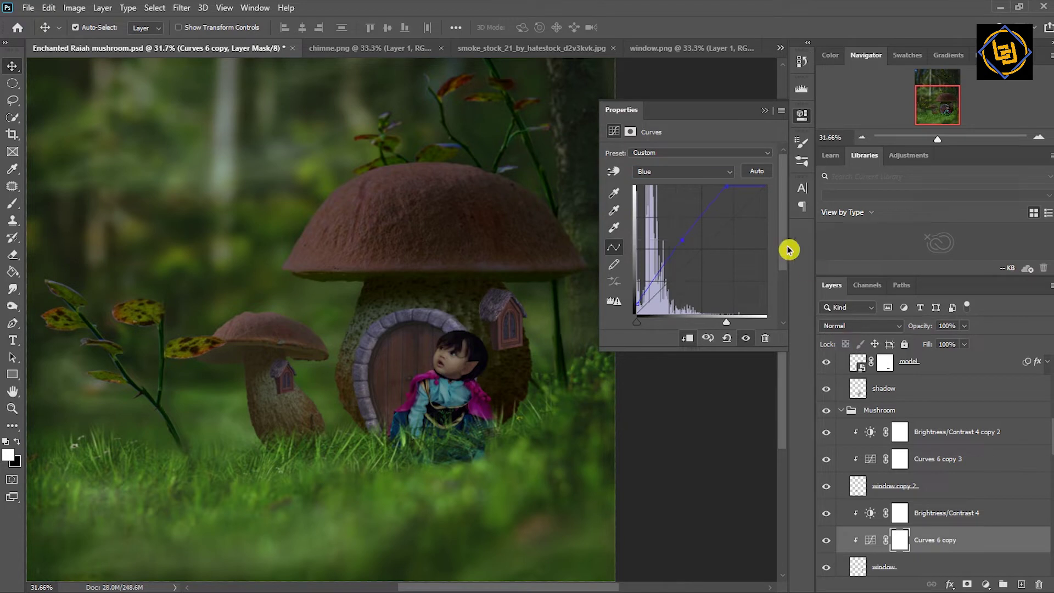
# - Raise the Blue channel curve on the small mushroom's window
pyautogui.scroll(-3, 789, 250)
pyautogui.click(940, 460)
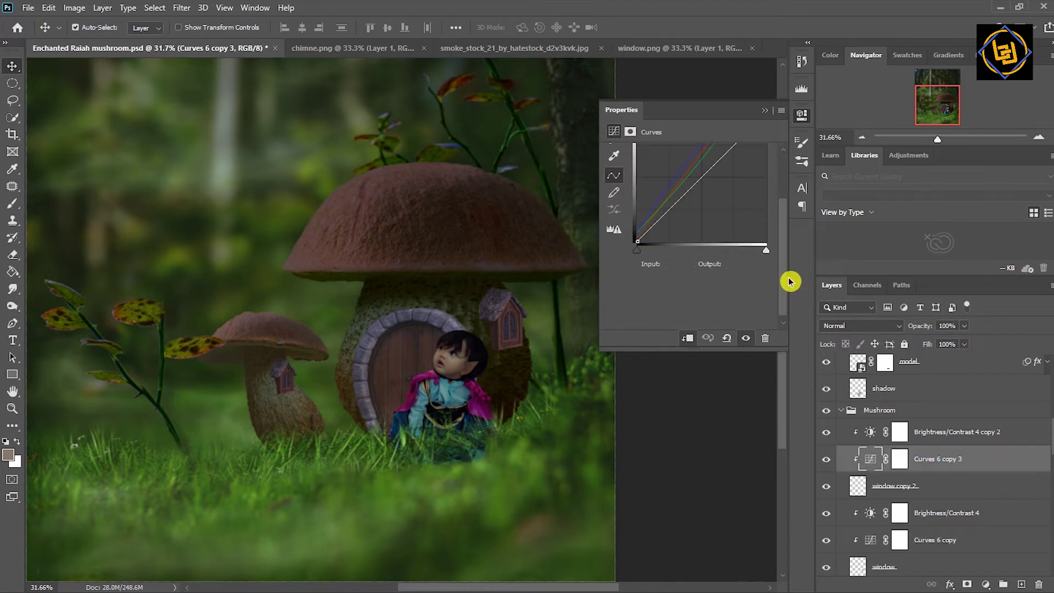
pyautogui.scroll(3, 790, 297)
pyautogui.click(682, 159)
pyautogui.click(674, 201)
pyautogui.scroll(-3, 783, 280)
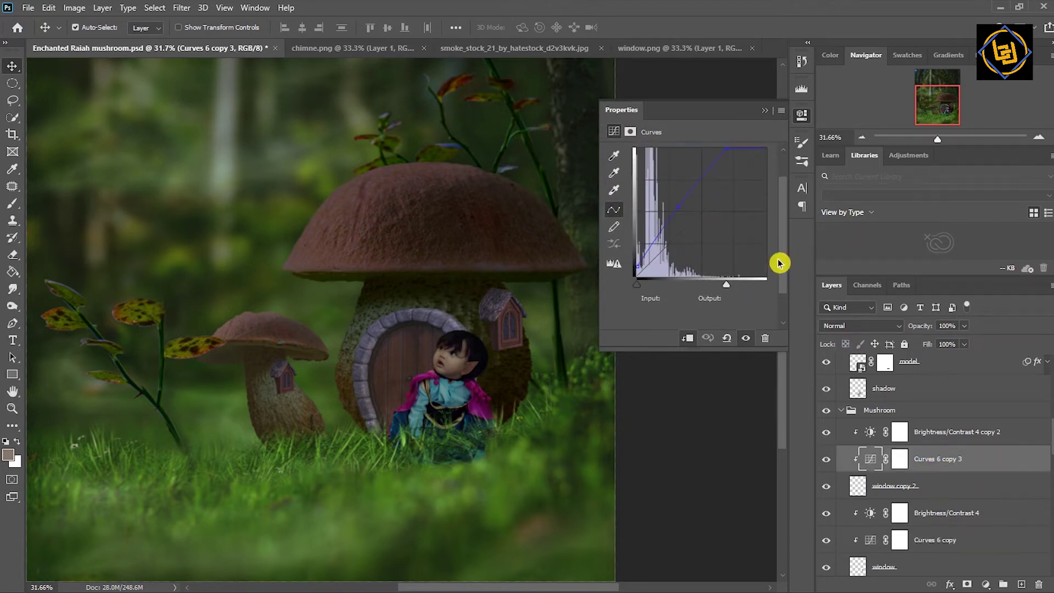
pyautogui.moveTo(679, 211); pyautogui.dragTo(676, 203)
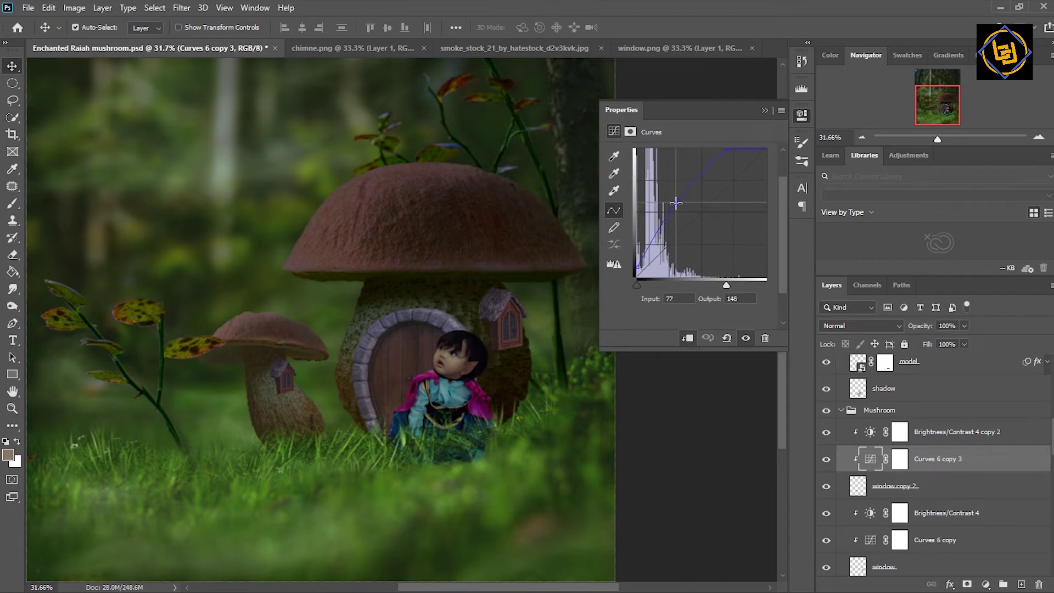
# - Add clipped Levels 6 and Levels 7 to the small and big windows
pyautogui.click(1014, 441)
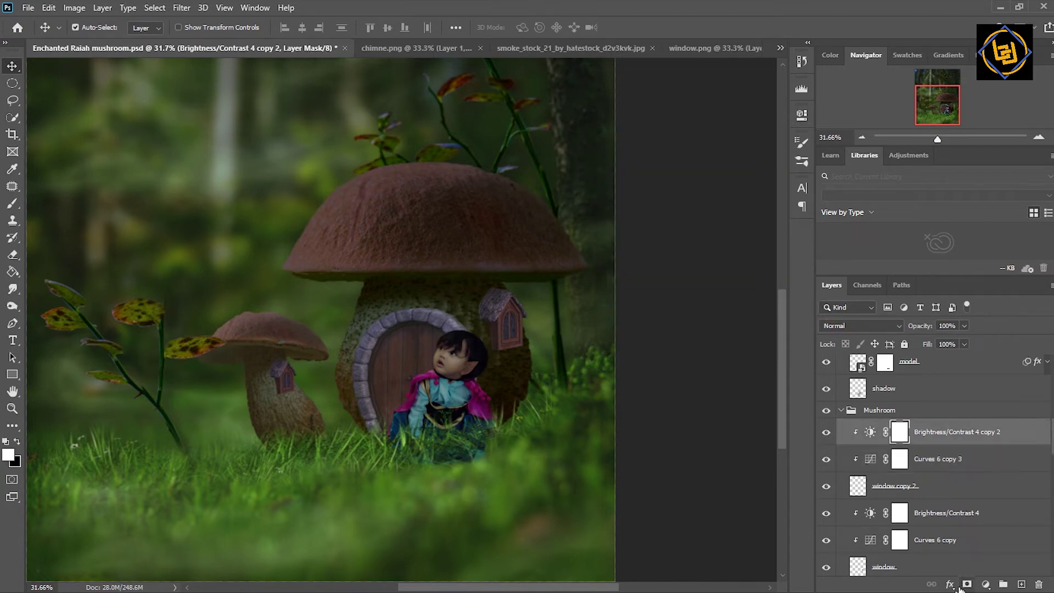
pyautogui.click(986, 584)
pyautogui.click(969, 409)
pyautogui.moveTo(698, 248)
pyautogui.mouseDown()
pyautogui.moveTo(721, 252)
pyautogui.moveTo(689, 253)
pyautogui.mouseUp()
pyautogui.keyDown('alt'); pyautogui.click(869, 443); pyautogui.keyUp('alt')
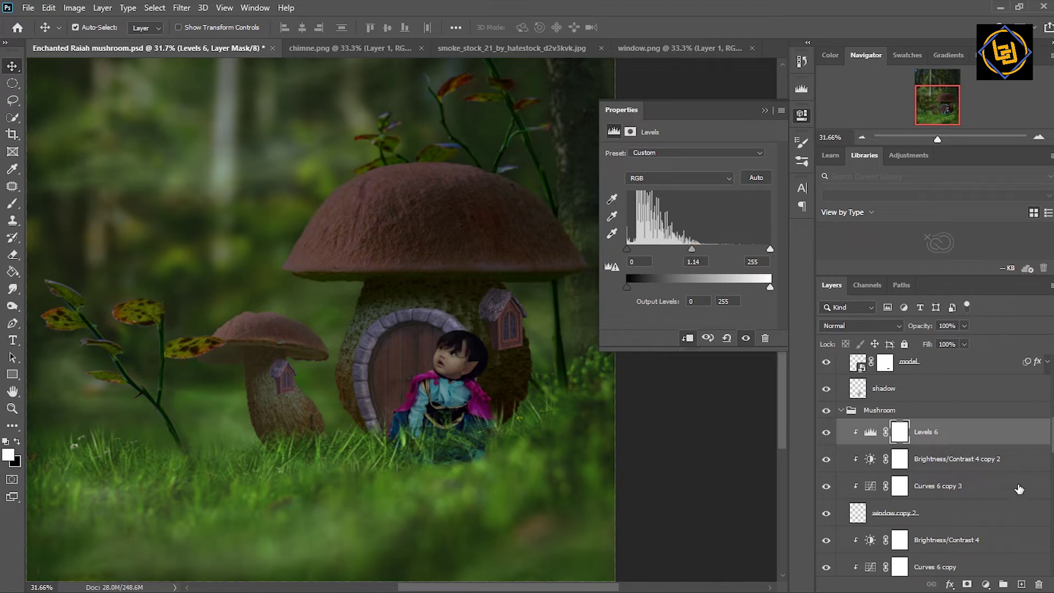
pyautogui.moveTo(1050, 418); pyautogui.dragTo(1008, 486)
pyautogui.click(1009, 486)
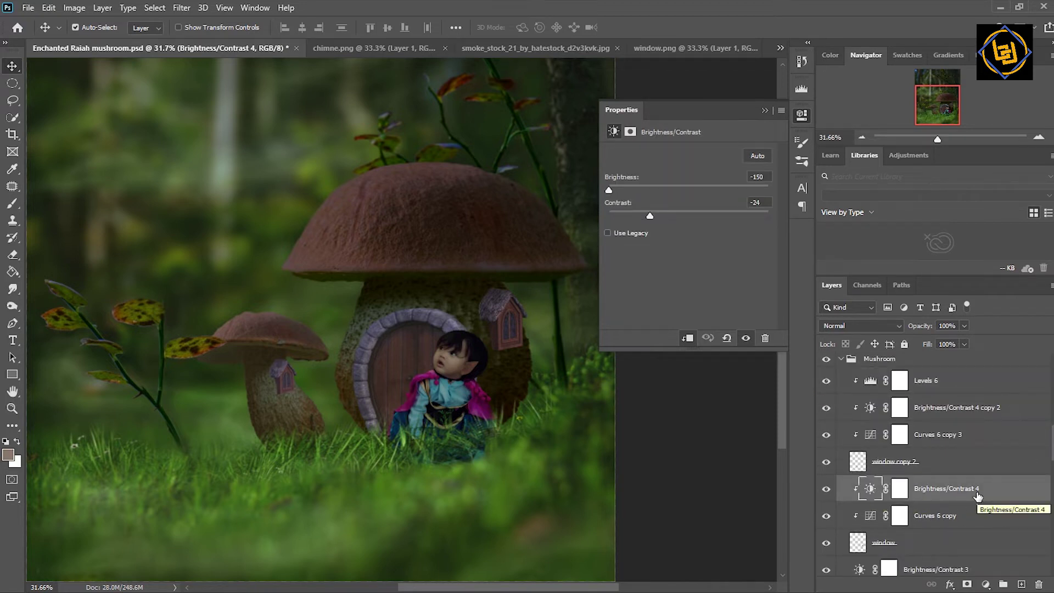
pyautogui.click(985, 584)
pyautogui.click(982, 409)
pyautogui.keyDown('alt'); pyautogui.click(887, 500); pyautogui.keyUp('alt')
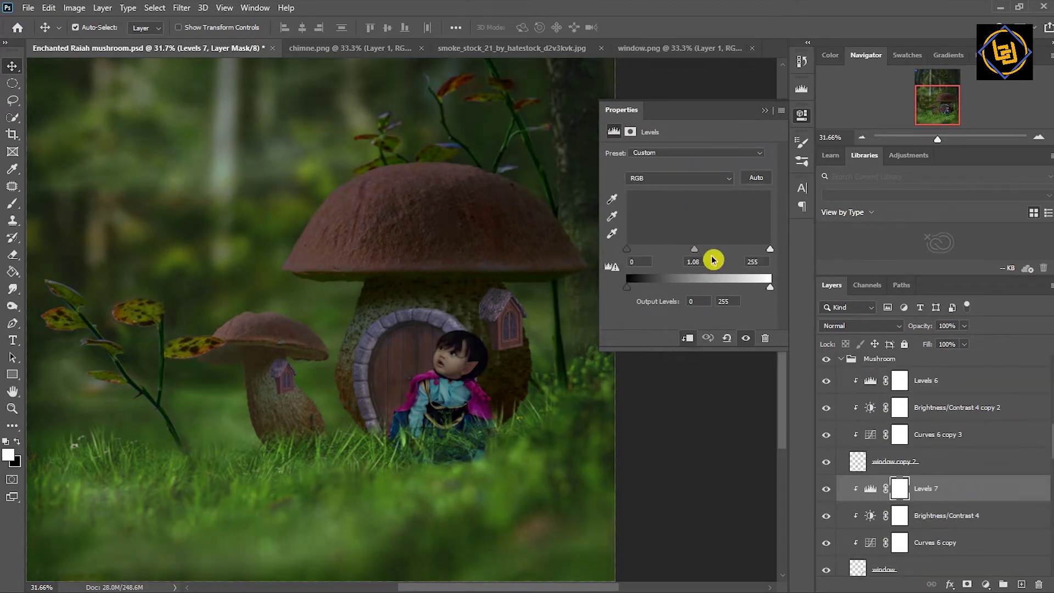
# - Add a clipped Levels 8 to the door with brighter midtones and white output 231
pyautogui.moveTo(1051, 459); pyautogui.dragTo(1052, 483)
pyautogui.click(944, 510)
pyautogui.click(986, 583)
pyautogui.click(983, 409)
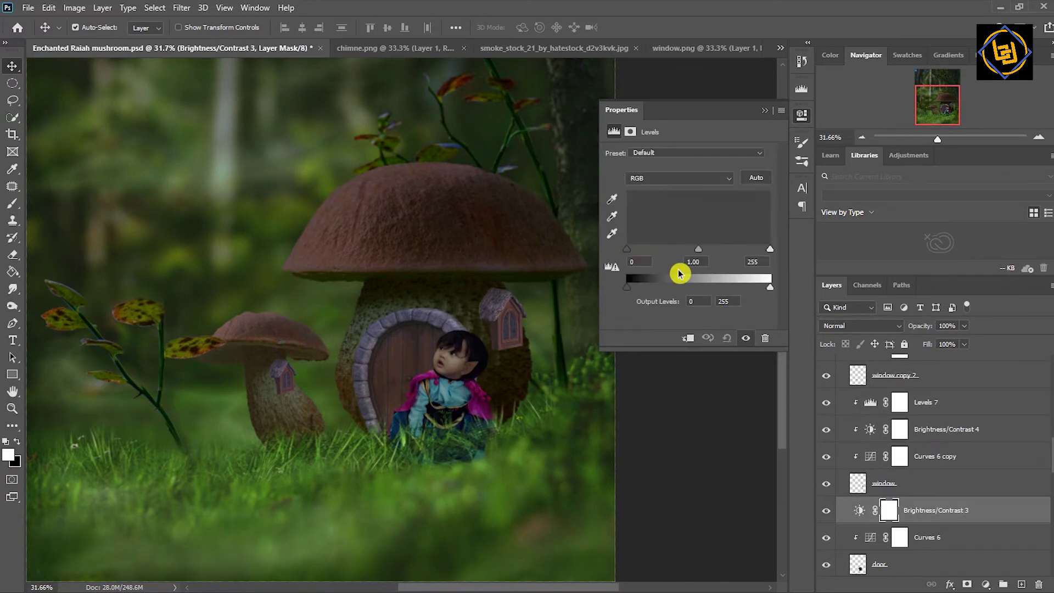
pyautogui.moveTo(698, 251); pyautogui.dragTo(693, 254)
pyautogui.moveTo(770, 287); pyautogui.dragTo(758, 293)
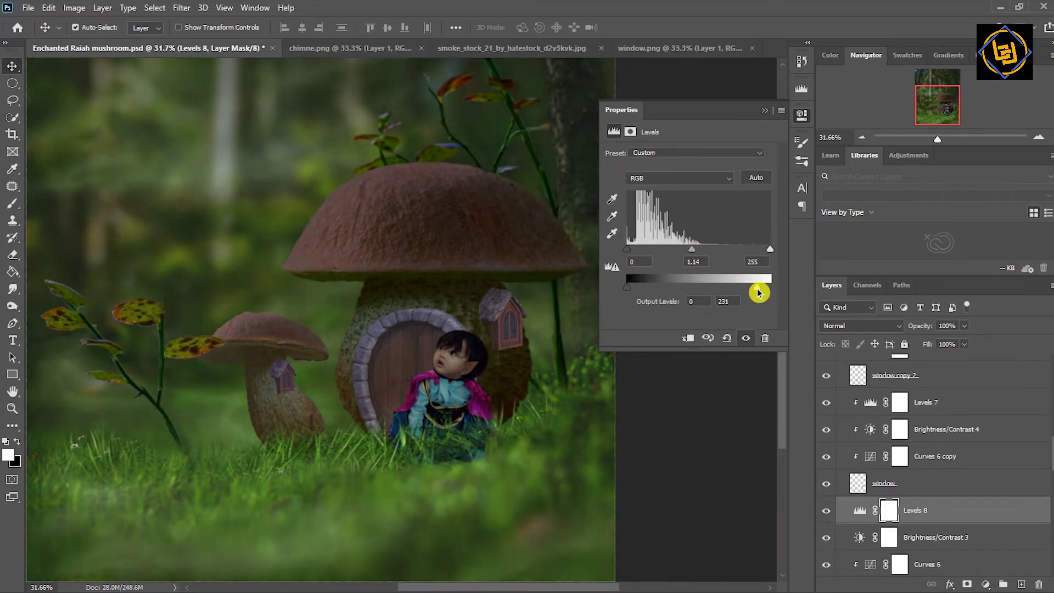
pyautogui.click(870, 556)
pyautogui.hotkey('ctrl', '0')
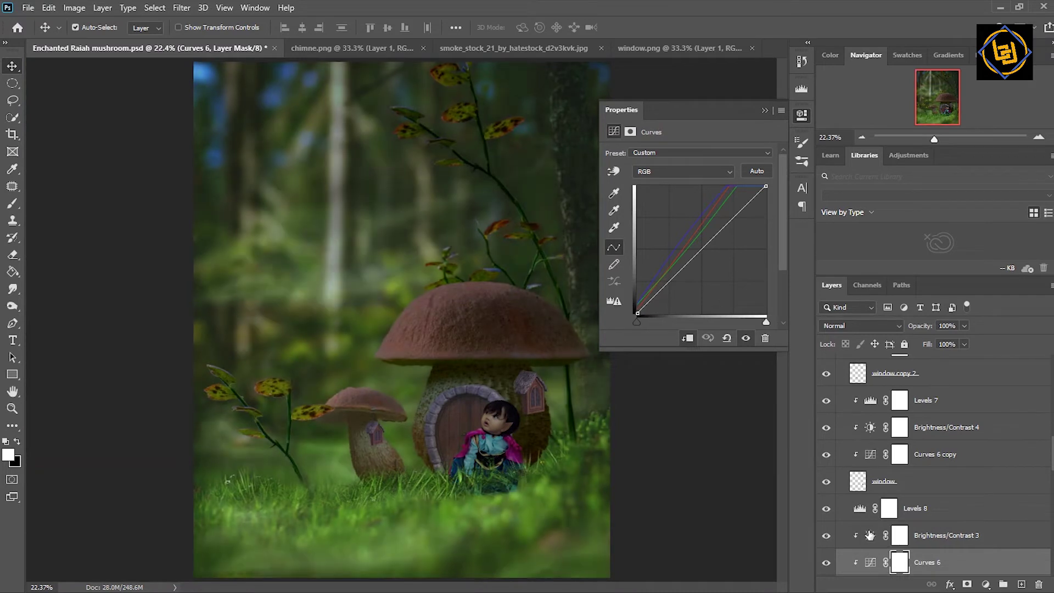
# - Bend the door's curve into a deeper S-shape
pyautogui.keyDown('alt'); pyautogui.click(873, 523); pyautogui.keyUp('alt')
pyautogui.moveTo(730, 223); pyautogui.dragTo(729, 219)
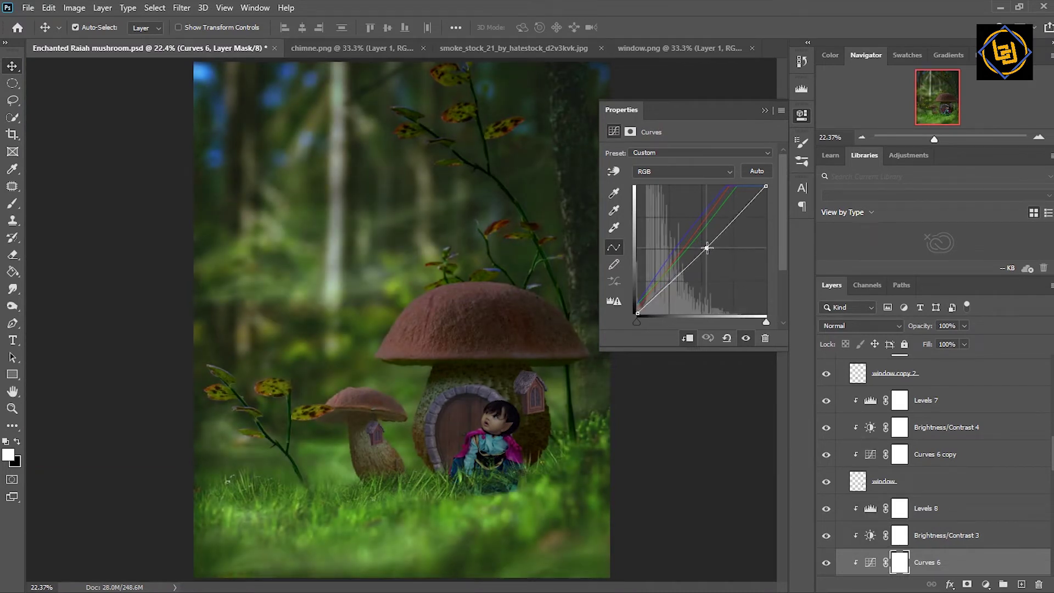
pyautogui.moveTo(671, 280); pyautogui.dragTo(670, 286)
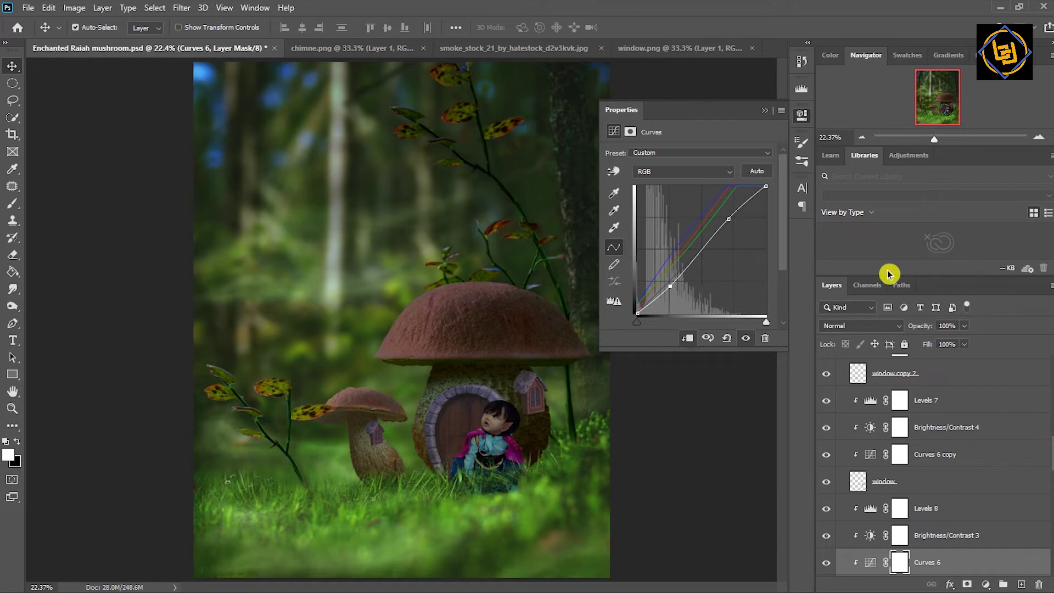
pyautogui.moveTo(728, 219)
pyautogui.mouseDown()
pyautogui.moveTo(741, 233)
pyautogui.moveTo(734, 214)
pyautogui.mouseUp()
# - Reset the big window's curve and raise its Brightness/Contrast 4 contrast to 10
pyautogui.click(957, 464)
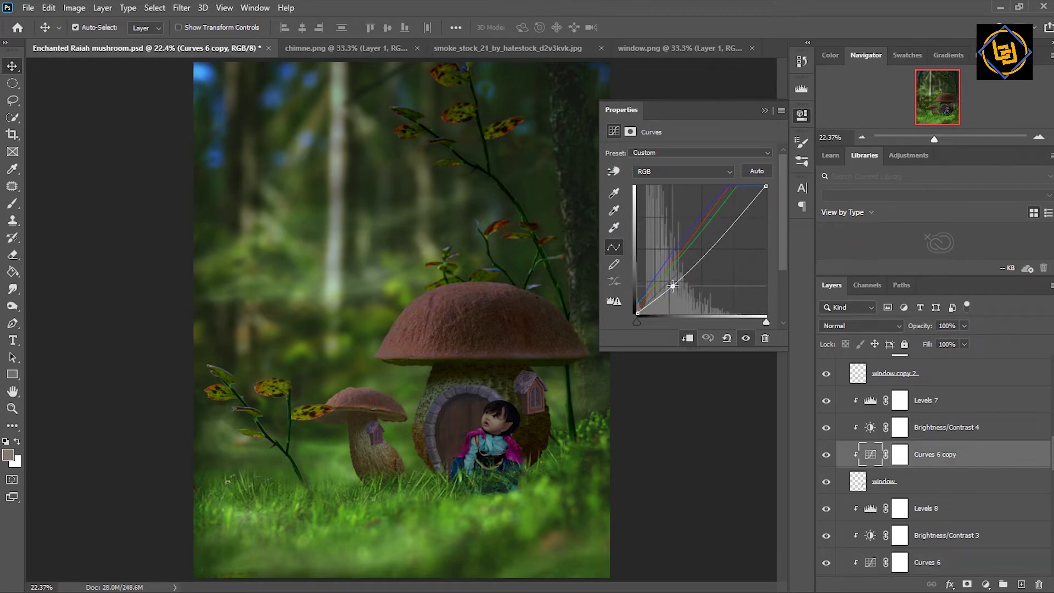
pyautogui.moveTo(673, 286); pyautogui.dragTo(669, 283)
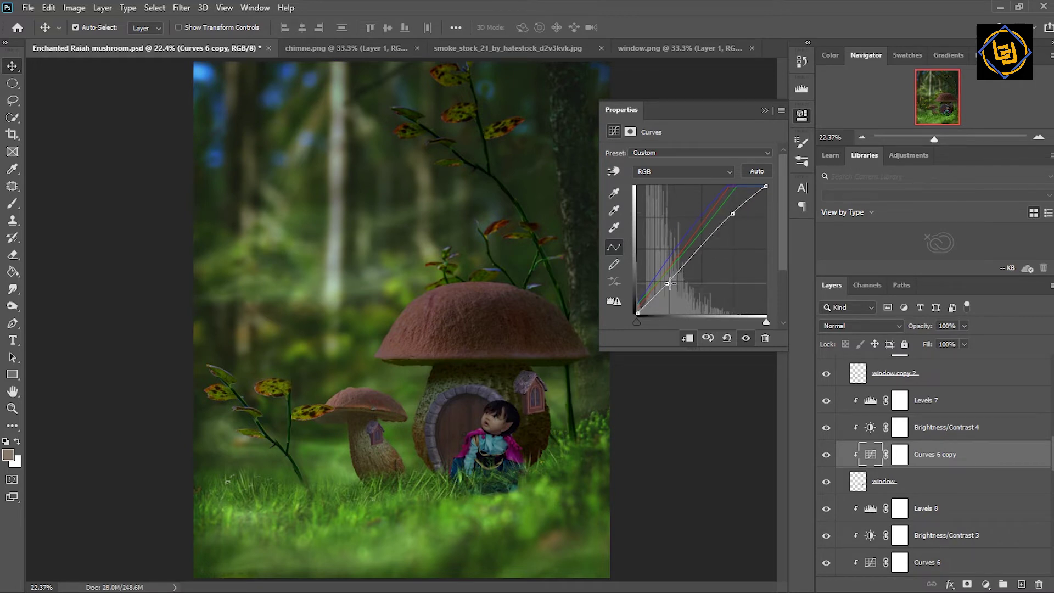
pyautogui.click(769, 174)
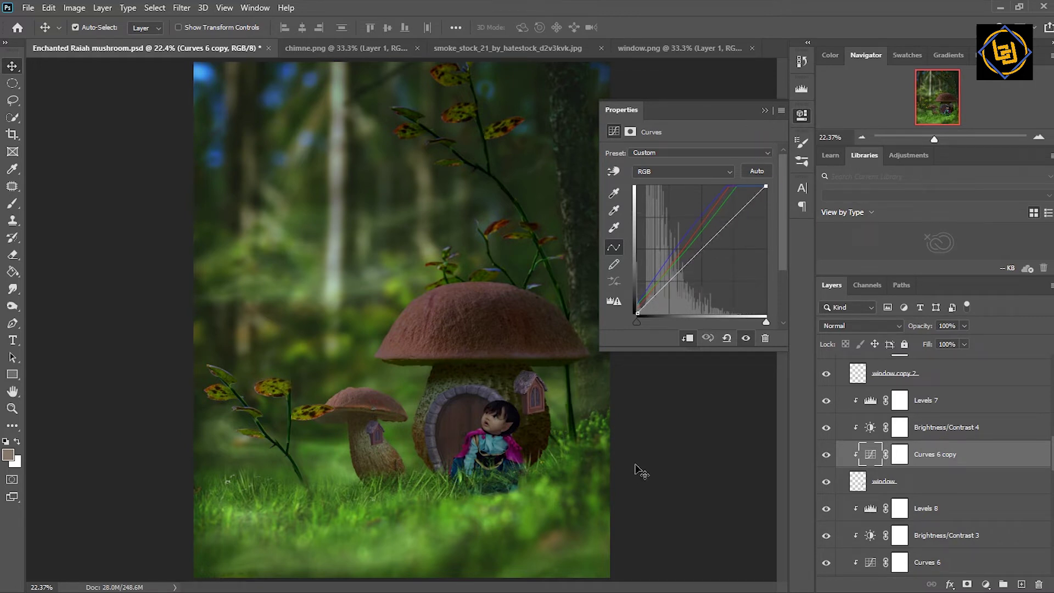
pyautogui.click(950, 430)
pyautogui.moveTo(652, 219); pyautogui.dragTo(701, 223)
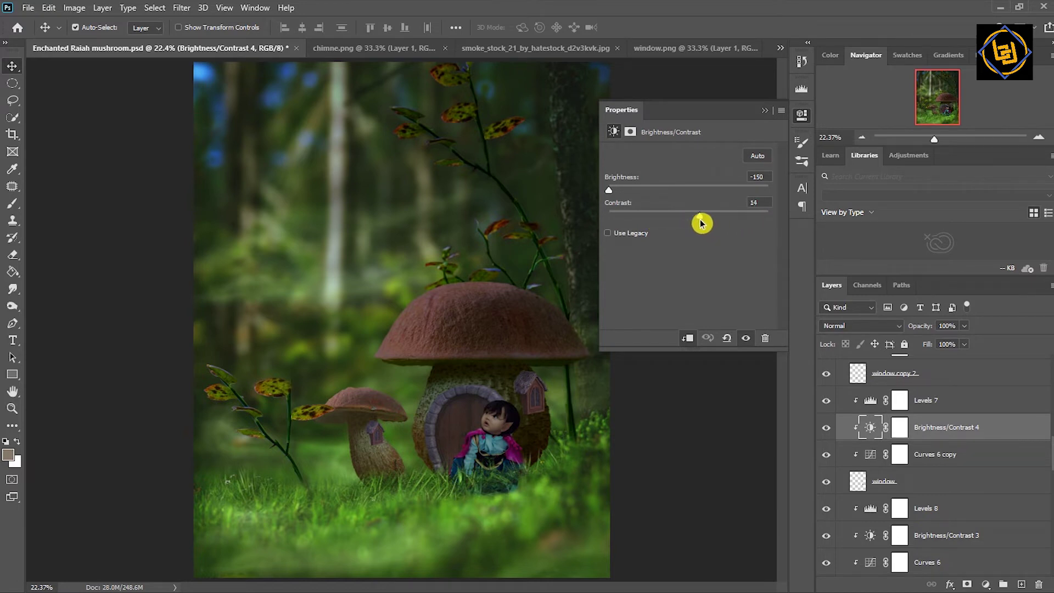
# - Set the door's Brightness/Contrast 3 to -47 brightness, -40 contrast, and zoom out to the full composite
pyautogui.click(899, 535)
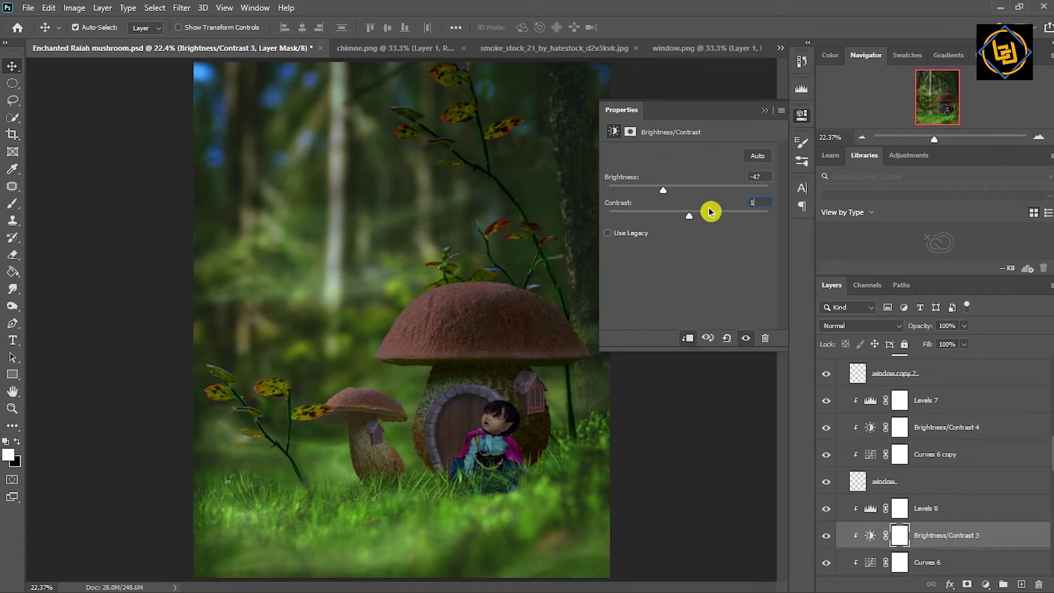
pyautogui.click(712, 420)
pyautogui.click(870, 427)
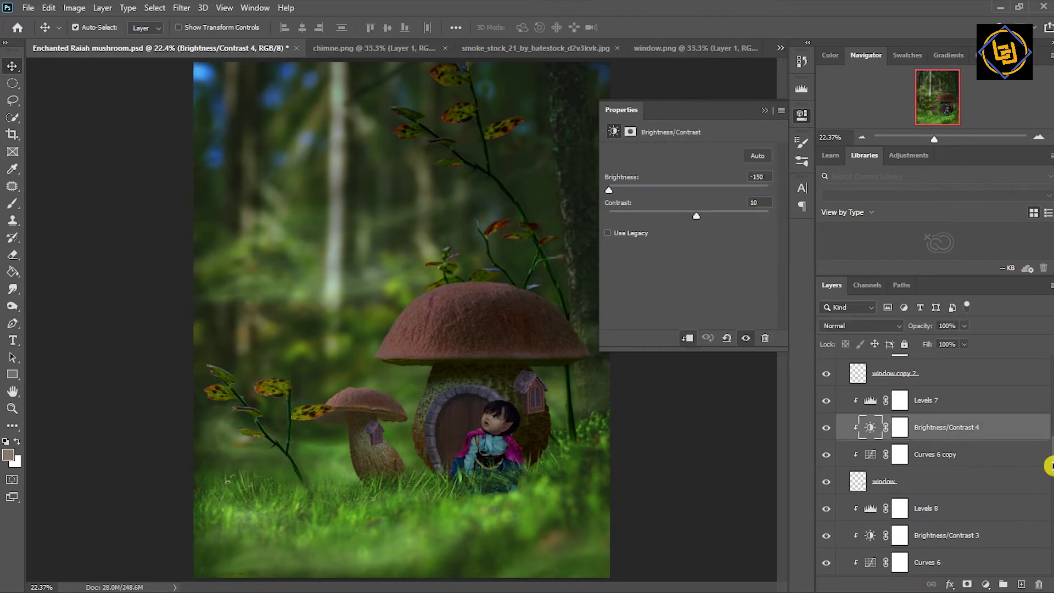
pyautogui.scroll(-2, 1049, 465)
pyautogui.click(871, 472)
pyautogui.moveTo(699, 217); pyautogui.dragTo(621, 230)
pyautogui.click(765, 109)
pyautogui.moveTo(934, 139); pyautogui.dragTo(932, 142)
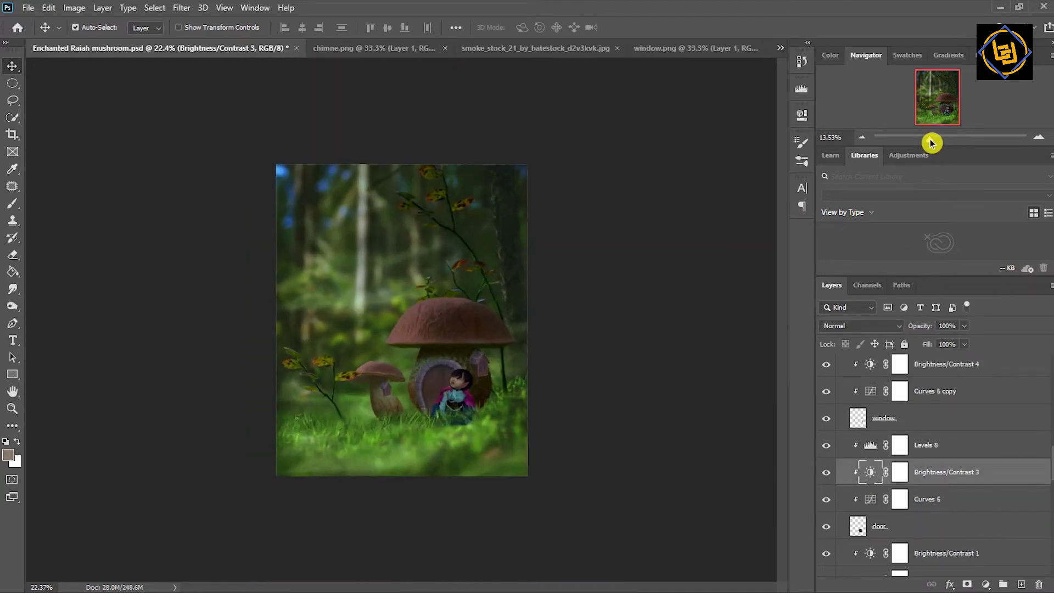
pyautogui.click(939, 444)
pyautogui.moveTo(1047, 471); pyautogui.dragTo(1050, 522)
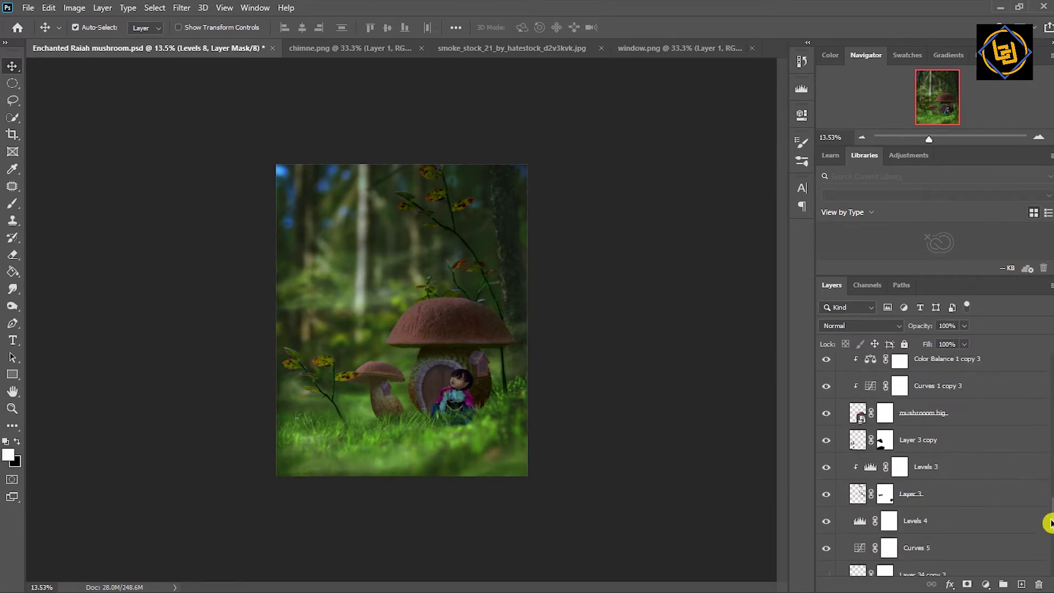
# - Paste the chimney from chimne.png at about half size onto the big mushroom cap's top, then select its layer
pyautogui.click(966, 440)
pyautogui.click(313, 49)
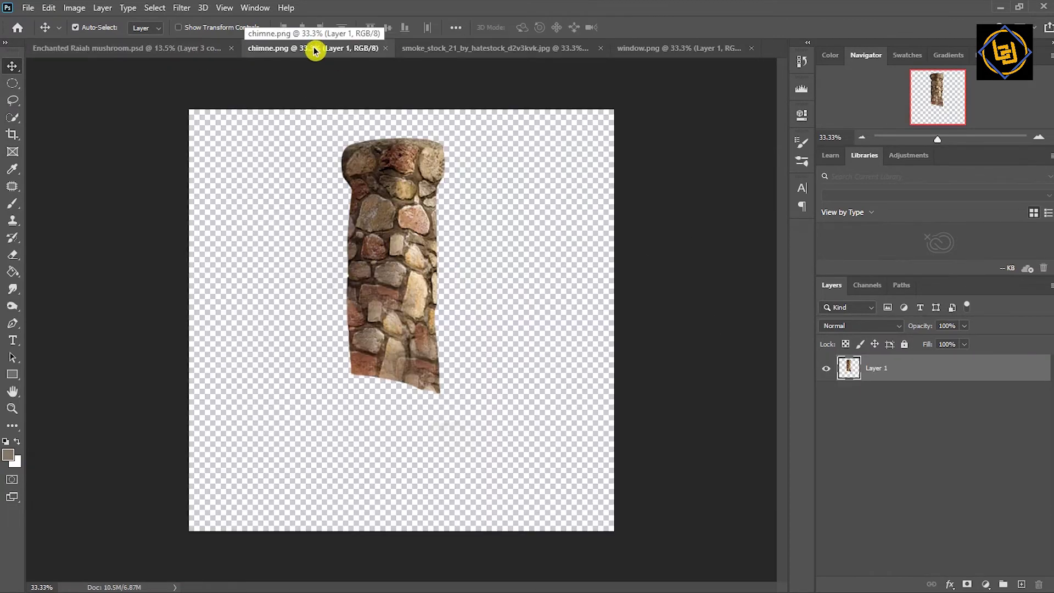
pyautogui.click(130, 49)
pyautogui.hotkey('ctrl', 'v')
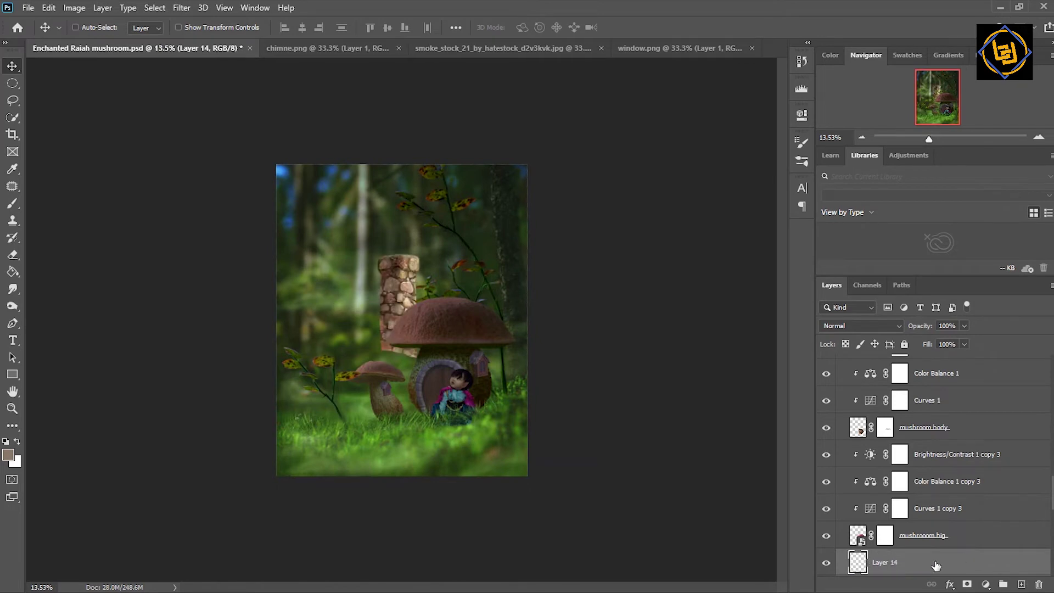
pyautogui.hotkey('ctrl', 't')
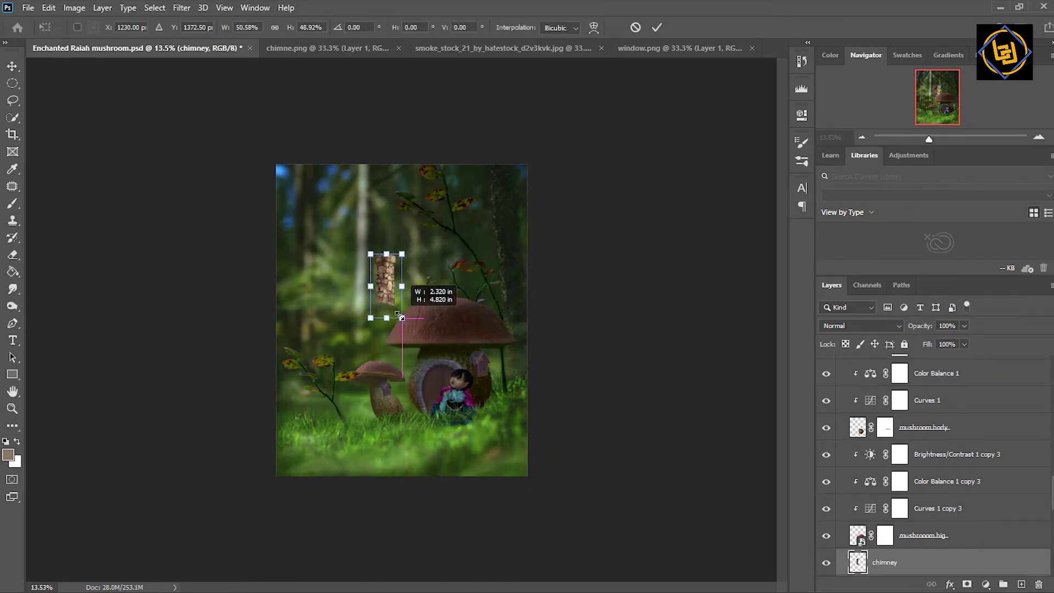
pyautogui.moveTo(432, 385); pyautogui.dragTo(401, 318)
pyautogui.moveTo(384, 278); pyautogui.dragTo(411, 299)
pyautogui.press('Return')
pyautogui.click(944, 508)
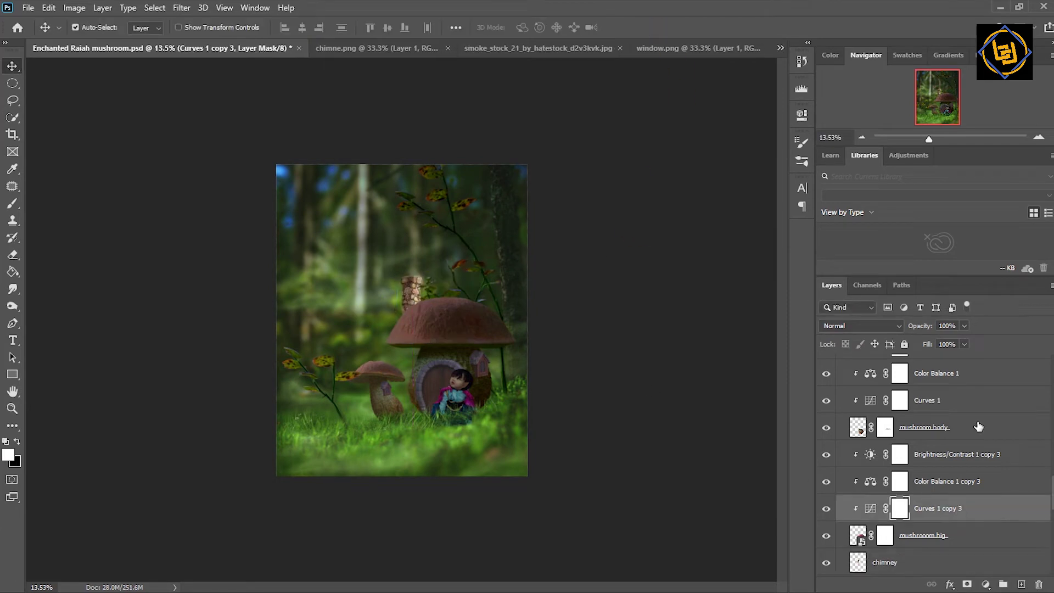
pyautogui.scroll(3, 958, 494)
pyautogui.scroll(3, 963, 460)
pyautogui.click(963, 460)
# - Add a Curves adjustment clipped to the chimney layer
pyautogui.scroll(-5, 965, 460)
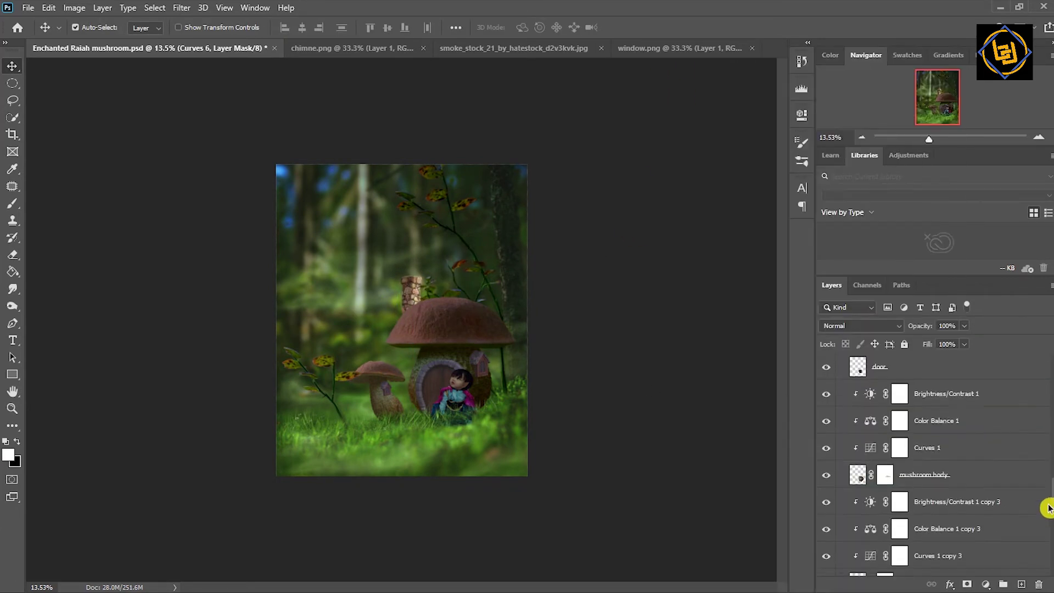
pyautogui.click(934, 514)
pyautogui.click(987, 584)
pyautogui.click(982, 420)
pyautogui.click(756, 171)
pyautogui.hotkey('ctrl', 'alt', 'g')
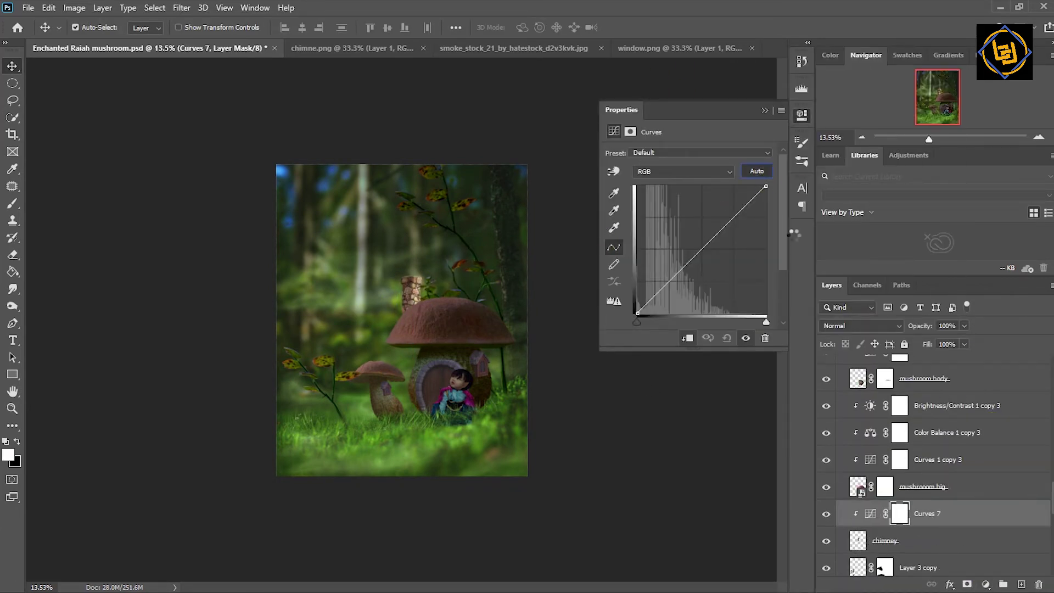
# - Auto-correct it using Find Dark & Light Colors with a dark red shadow target
pyautogui.click(781, 110)
pyautogui.click(824, 215)
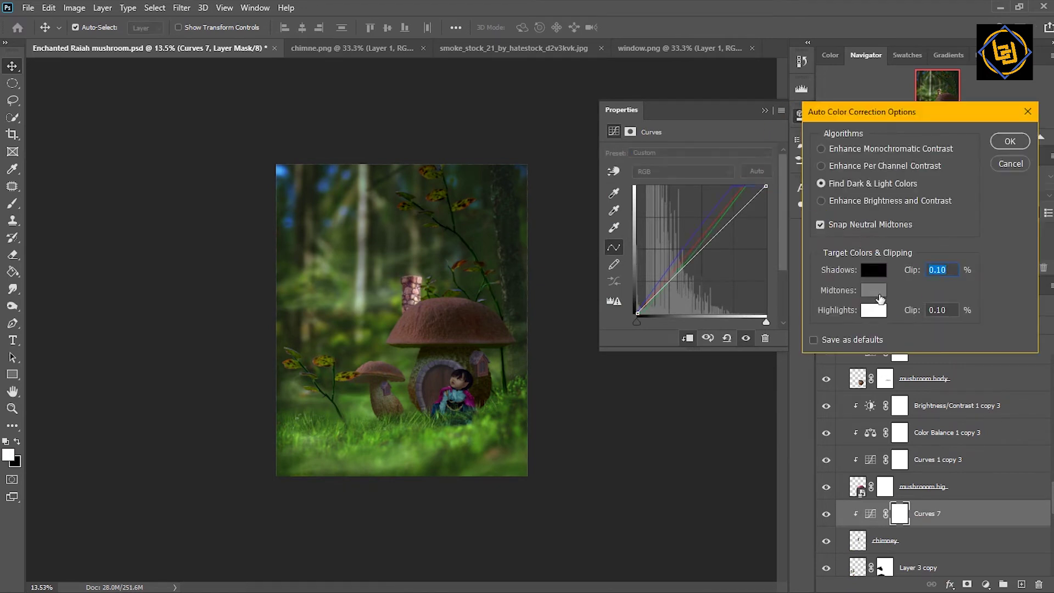
pyautogui.click(875, 275)
pyautogui.click(903, 458)
pyautogui.moveTo(759, 394); pyautogui.dragTo(774, 420)
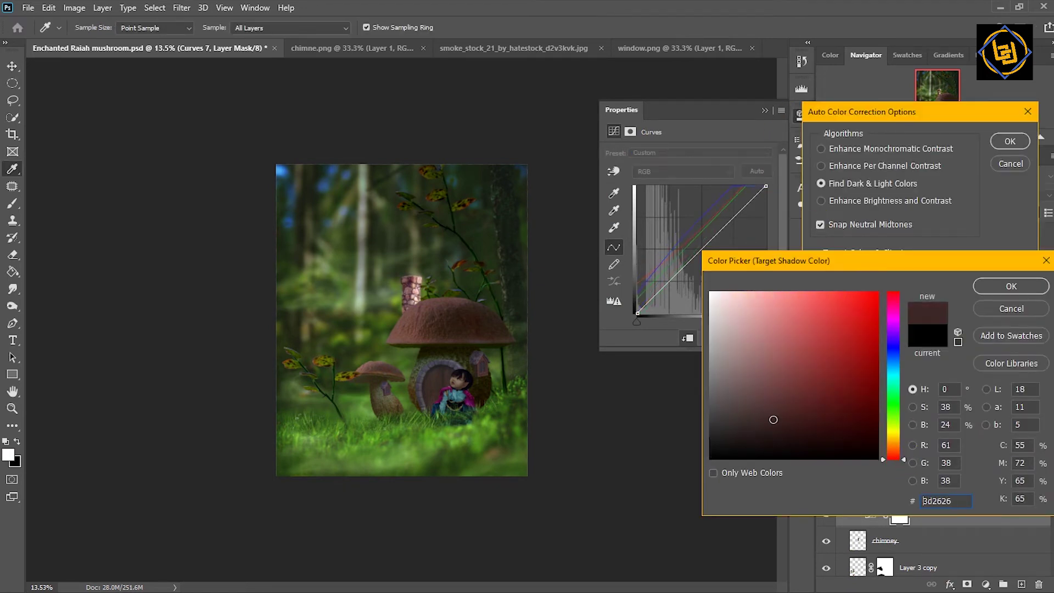
pyautogui.click(1011, 286)
pyautogui.click(1011, 141)
pyautogui.press('Return')
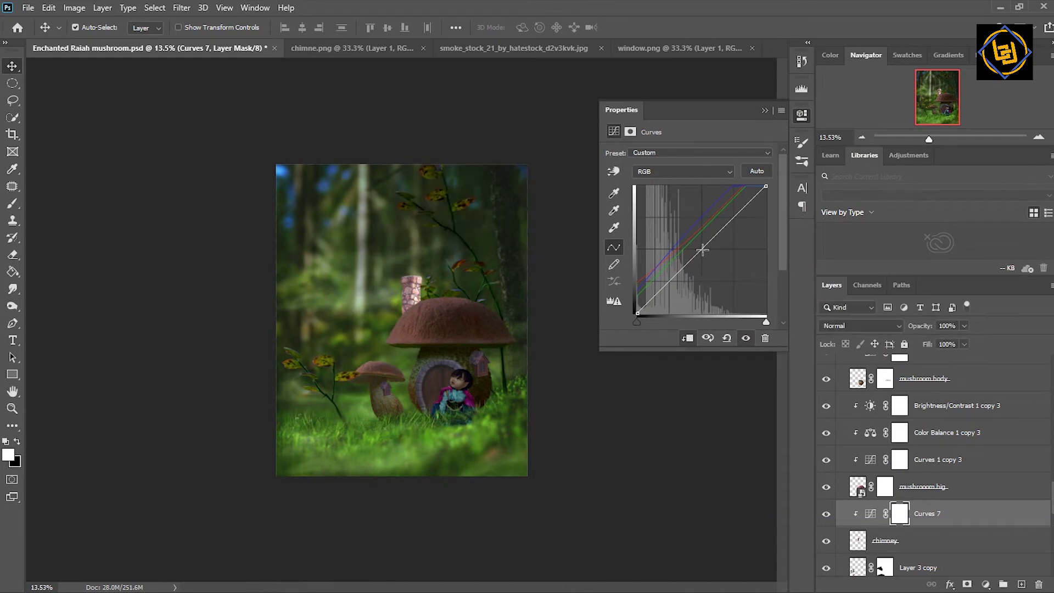
# - Paste the smoke stock in Screen mode, shrink it onto the chimney top, and name it smoke
pyautogui.click(513, 48)
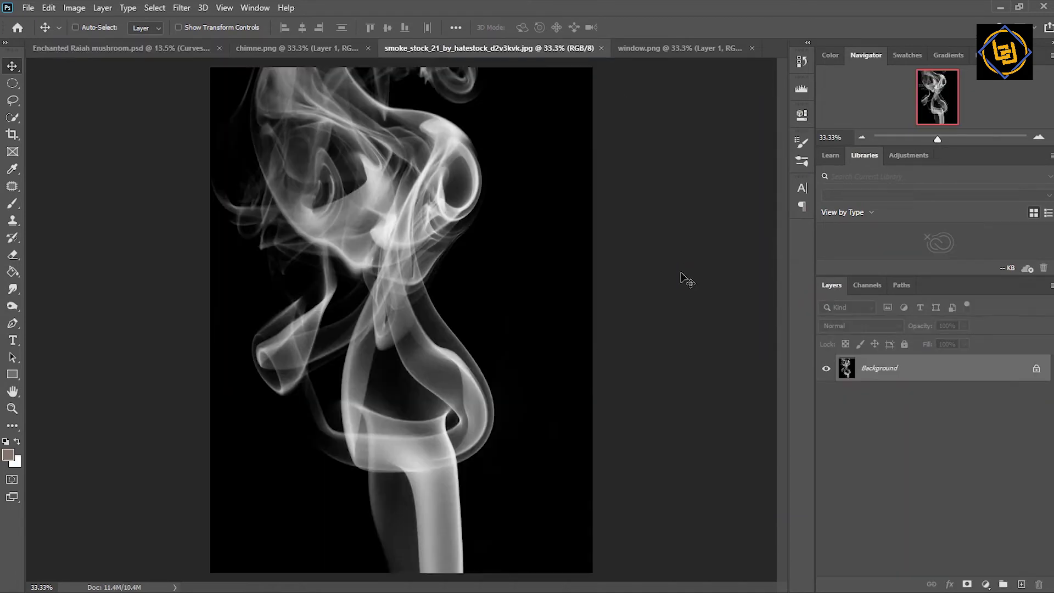
pyautogui.click(148, 47)
pyautogui.scroll(-2, 1049, 513)
pyautogui.click(1043, 518)
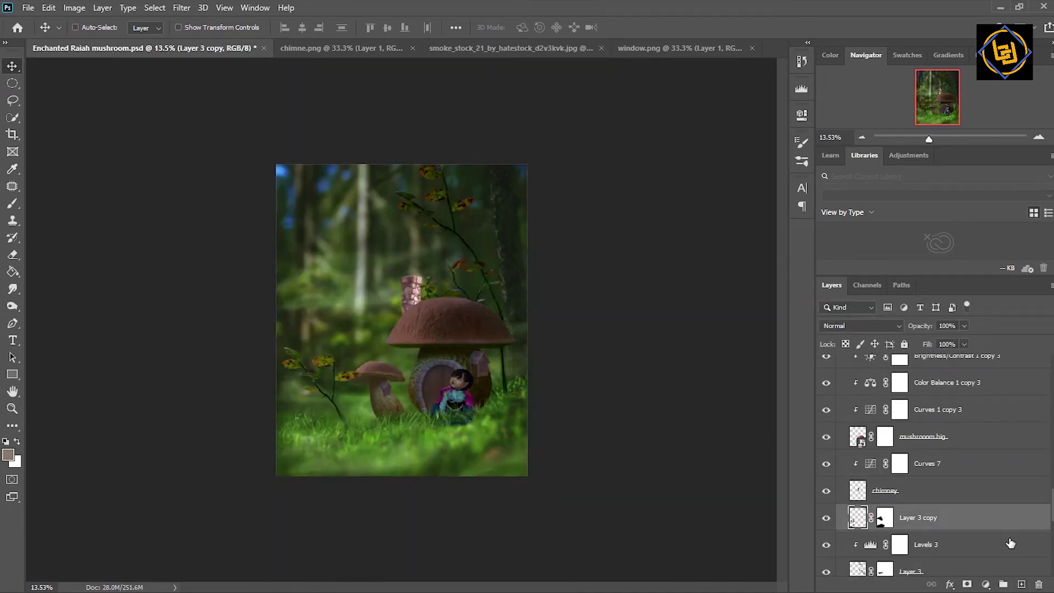
pyautogui.hotkey('ctrl', 'v')
pyautogui.click(861, 326)
pyautogui.hotkey('ctrl', 't')
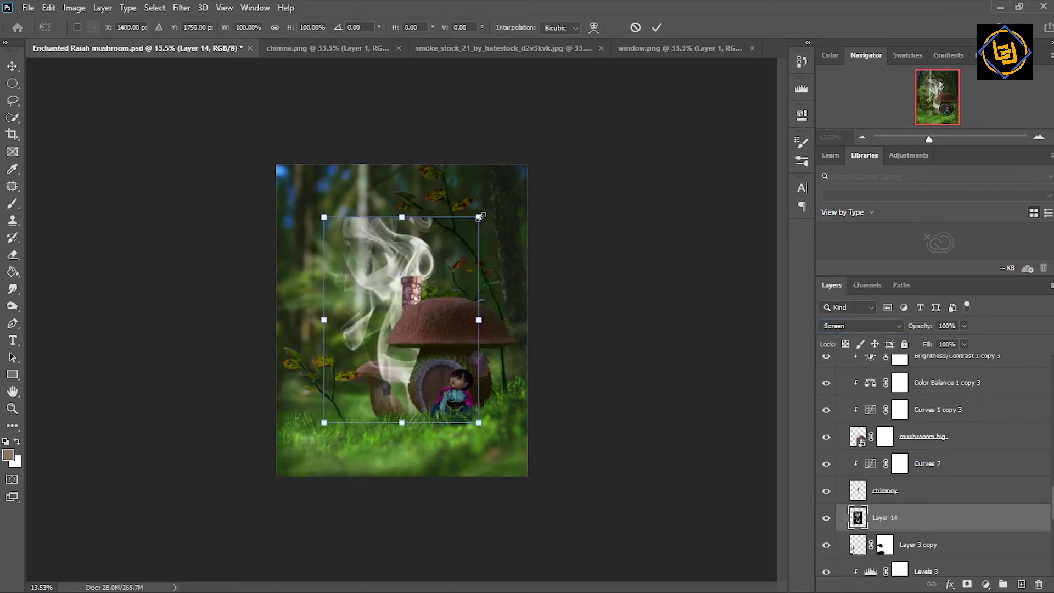
pyautogui.moveTo(480, 217); pyautogui.dragTo(412, 258)
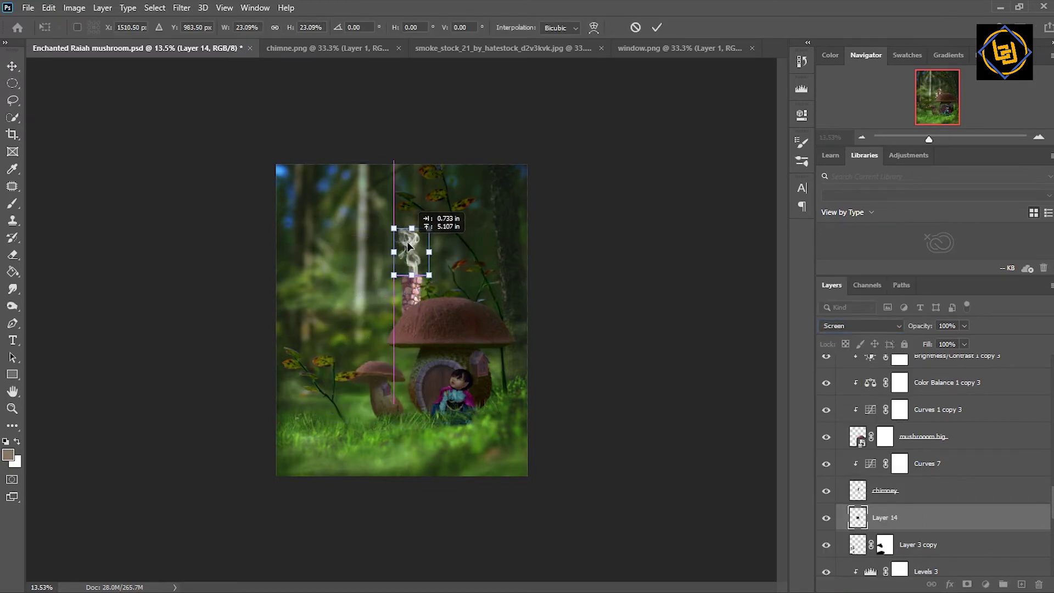
pyautogui.click(653, 29)
pyautogui.write('ke')
pyautogui.press('Return')
# - Add a layer mask to the smoke, discard a trial Curves adjustment, and mask the chimney
pyautogui.click(967, 584)
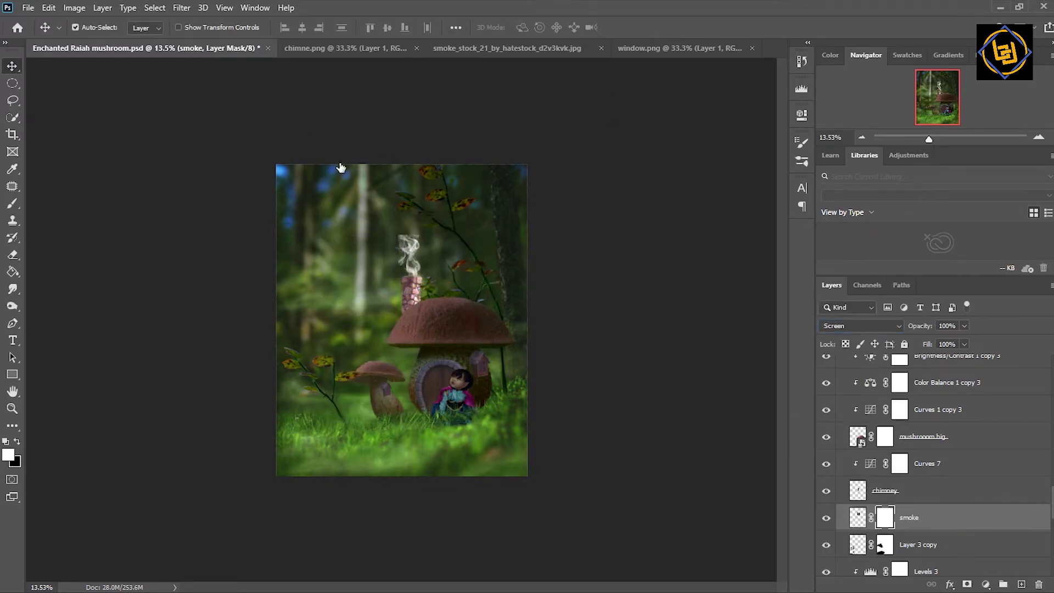
pyautogui.moveTo(929, 139); pyautogui.dragTo(928, 139)
pyautogui.click(986, 585)
pyautogui.click(978, 416)
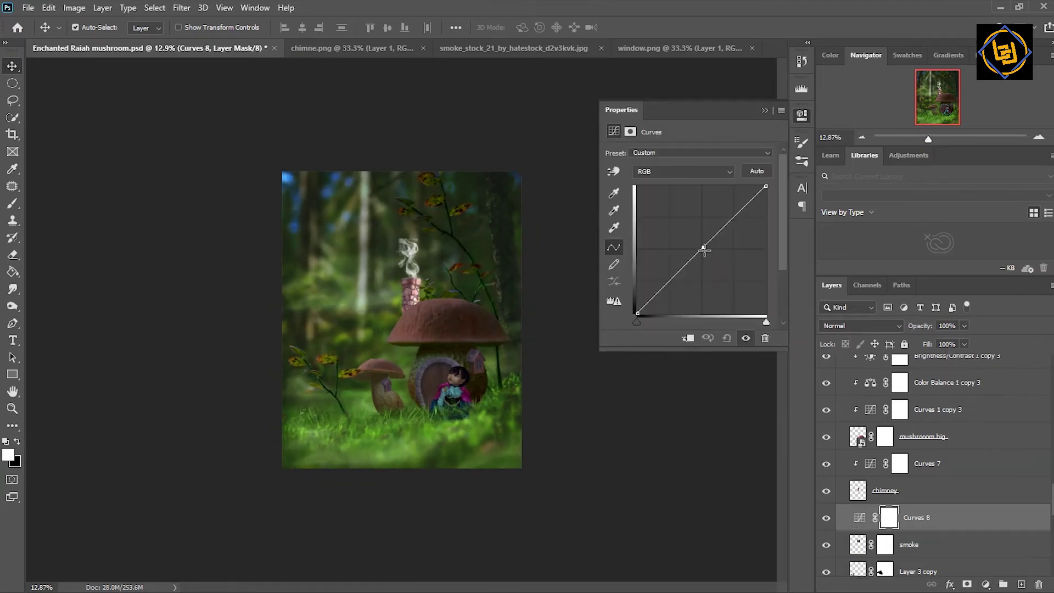
pyautogui.moveTo(706, 246); pyautogui.dragTo(711, 258)
pyautogui.press('Delete')
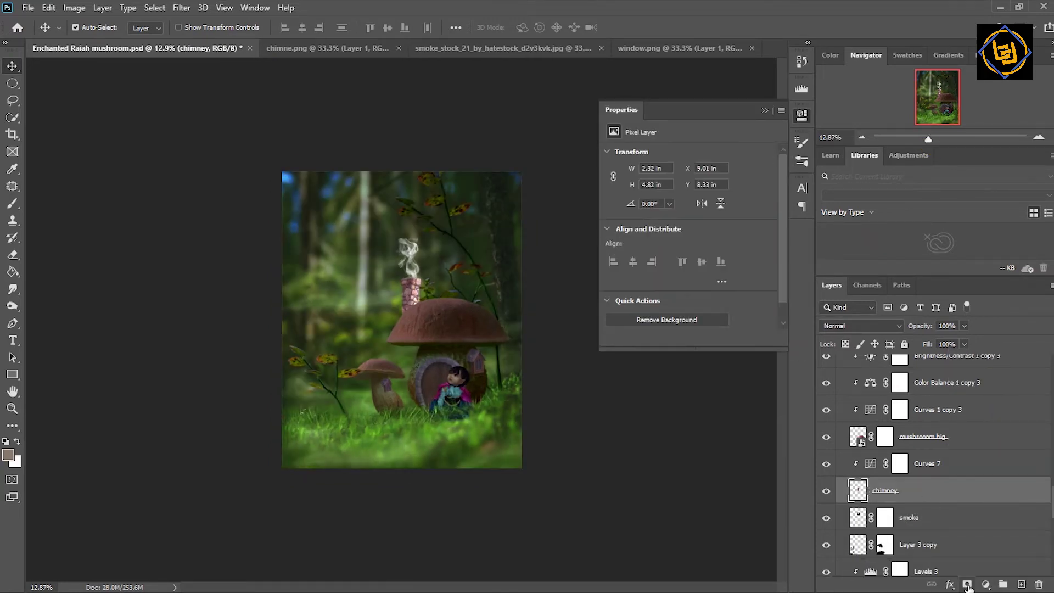
pyautogui.click(967, 584)
pyautogui.click(802, 115)
# - Zoom to the chimney top and ready a brush on the smoke layer's mask
pyautogui.moveTo(927, 147); pyautogui.dragTo(940, 142)
pyautogui.moveTo(784, 299); pyautogui.dragTo(784, 275)
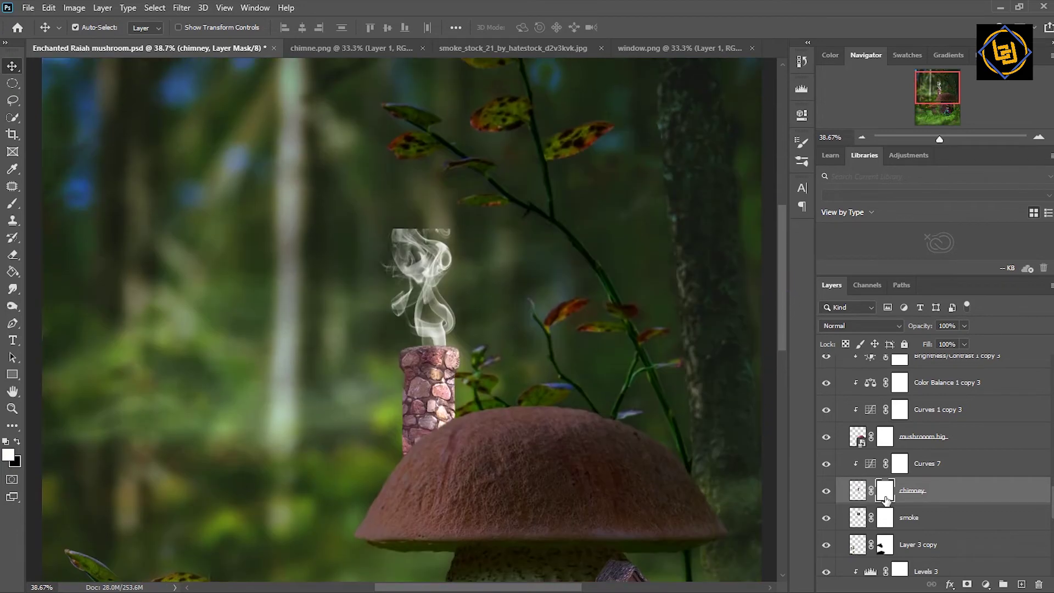
pyautogui.click(912, 517)
pyautogui.press('b')
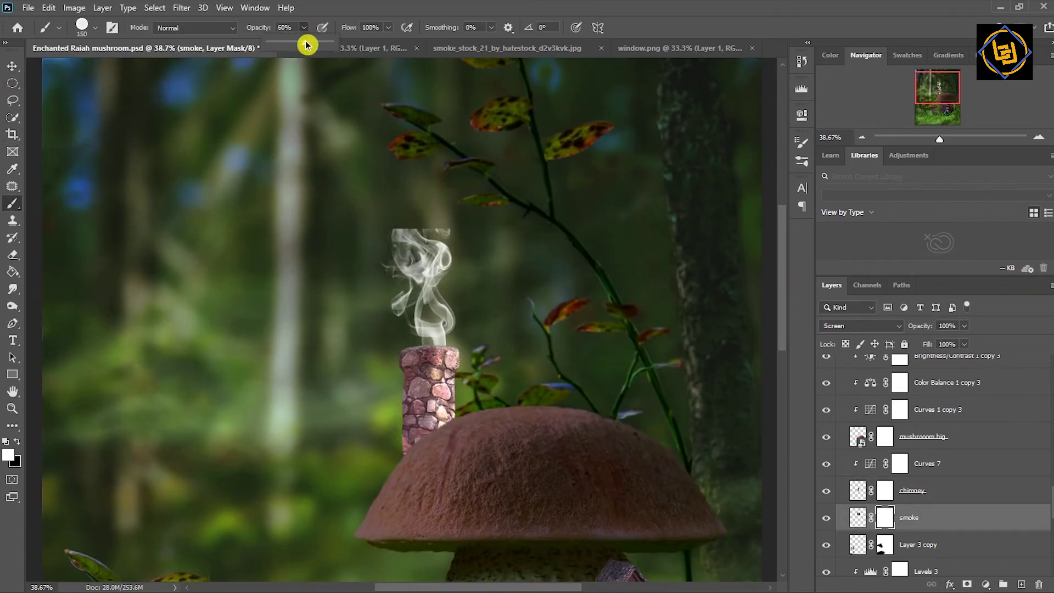
pyautogui.rightClick(308, 224)
pyautogui.press('Escape')
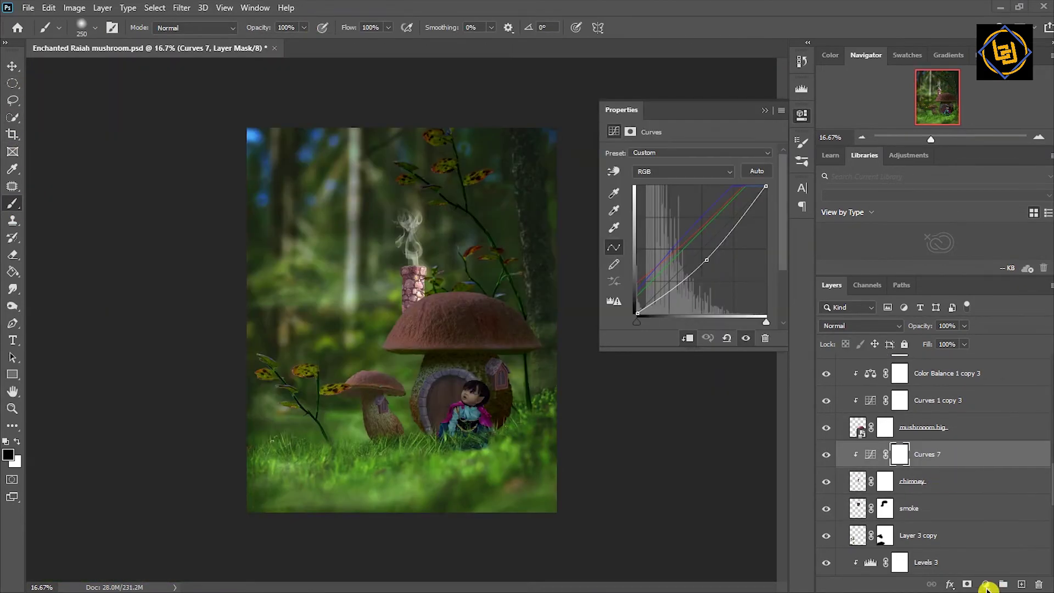
# - Create a black-filled Linear Dodge (Add) layer clipped to the chimney
pyautogui.click(103, 8)
pyautogui.moveTo(111, 21)
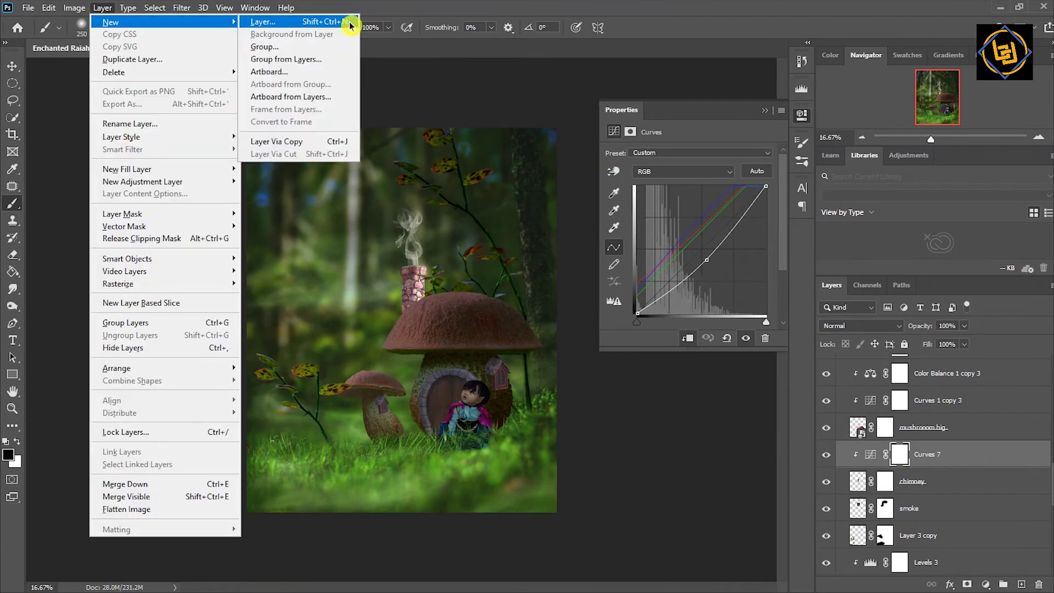
pyautogui.click(349, 23)
pyautogui.click(335, 456)
pyautogui.click(352, 365)
pyautogui.click(296, 473)
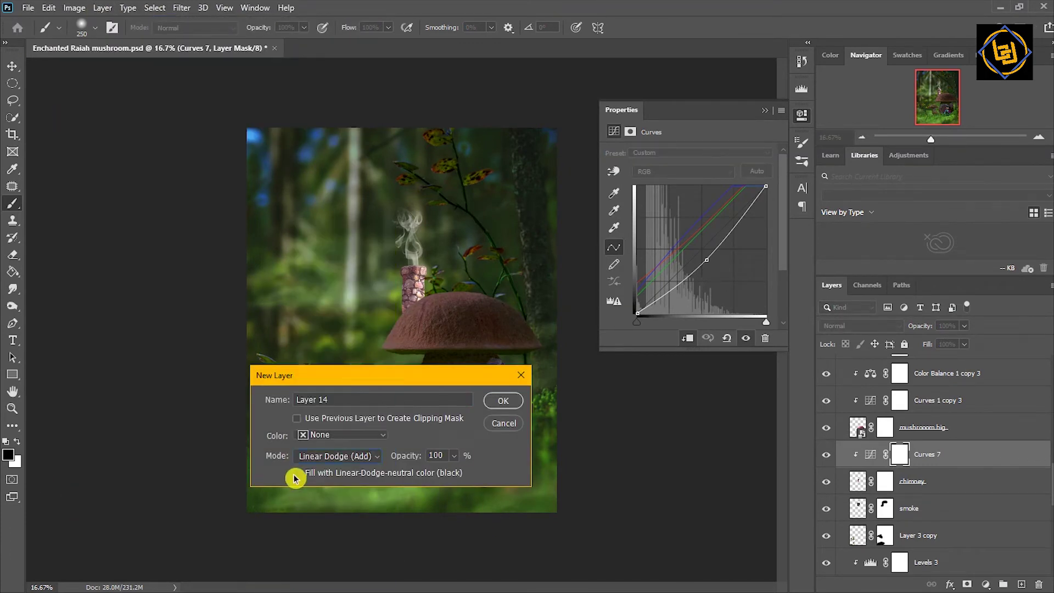
pyautogui.click(503, 400)
pyautogui.keyDown('alt'); pyautogui.click(871, 469); pyautogui.keyUp('alt')
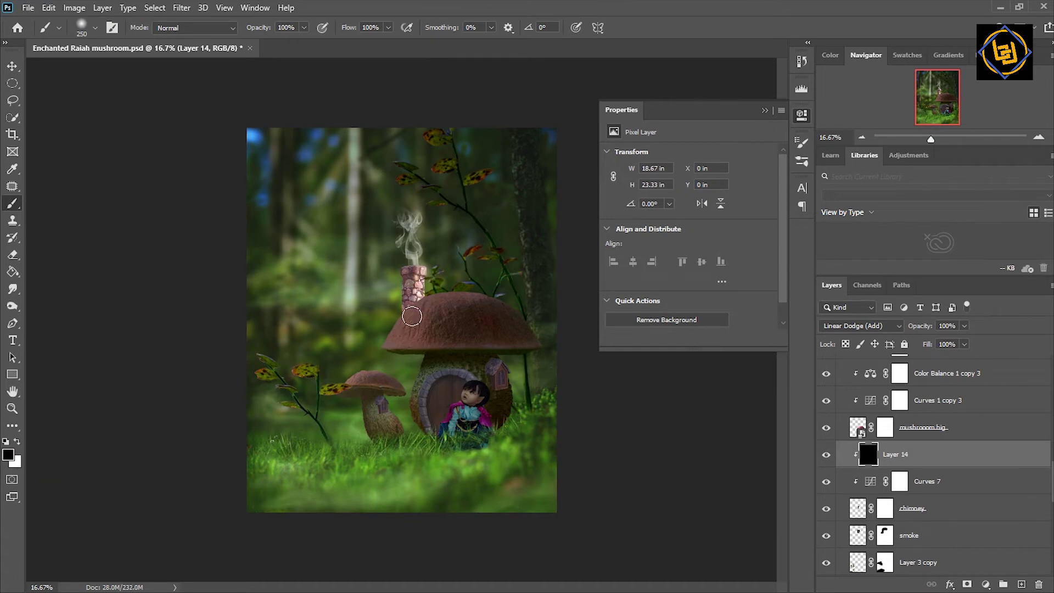
# - Paint a glow in the sampled mushroom colour onto the chimney, then pick near-black
pyautogui.click(9, 454)
pyautogui.click(398, 331)
pyautogui.press('Return')
pyautogui.press('b')
pyautogui.moveTo(409, 272); pyautogui.dragTo(399, 317)
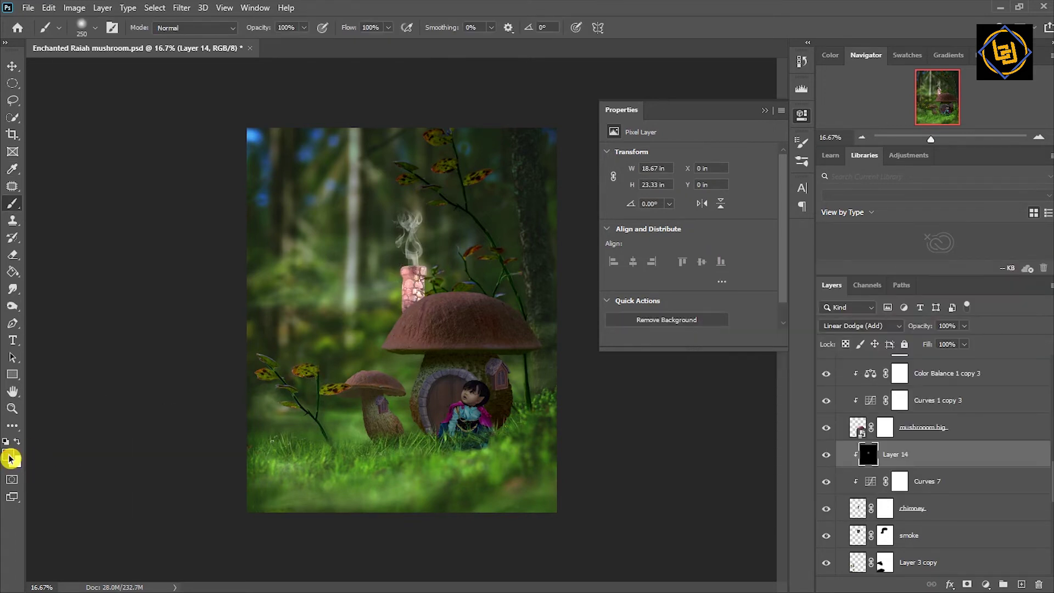
pyautogui.click(9, 459)
pyautogui.click(866, 449)
pyautogui.click(1007, 283)
# - Add a clipped Levels adjustment with output white lowered to 145
pyautogui.click(986, 586)
pyautogui.click(987, 415)
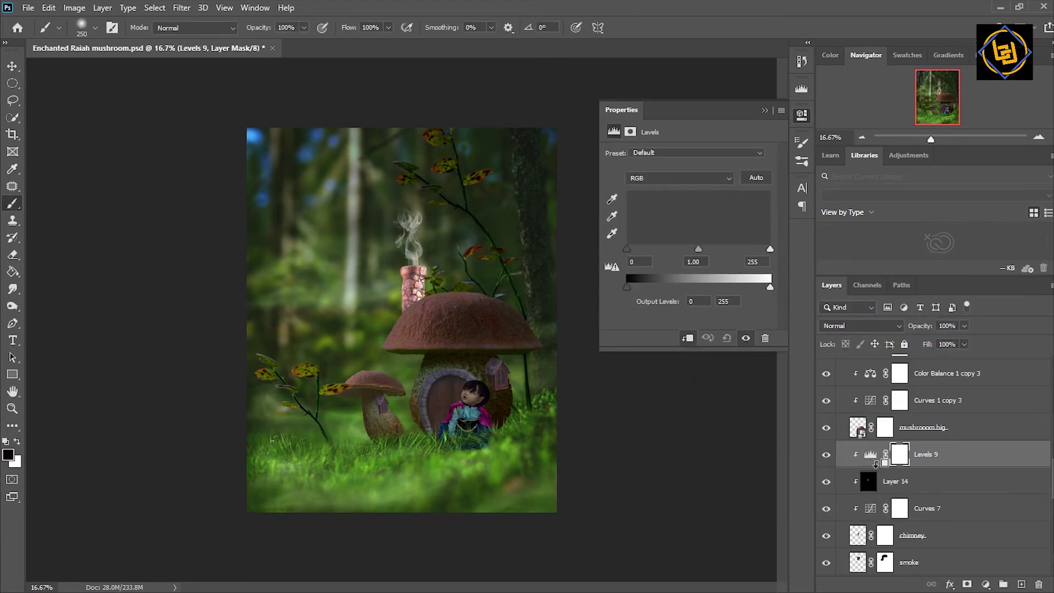
pyautogui.moveTo(762, 292); pyautogui.dragTo(703, 294)
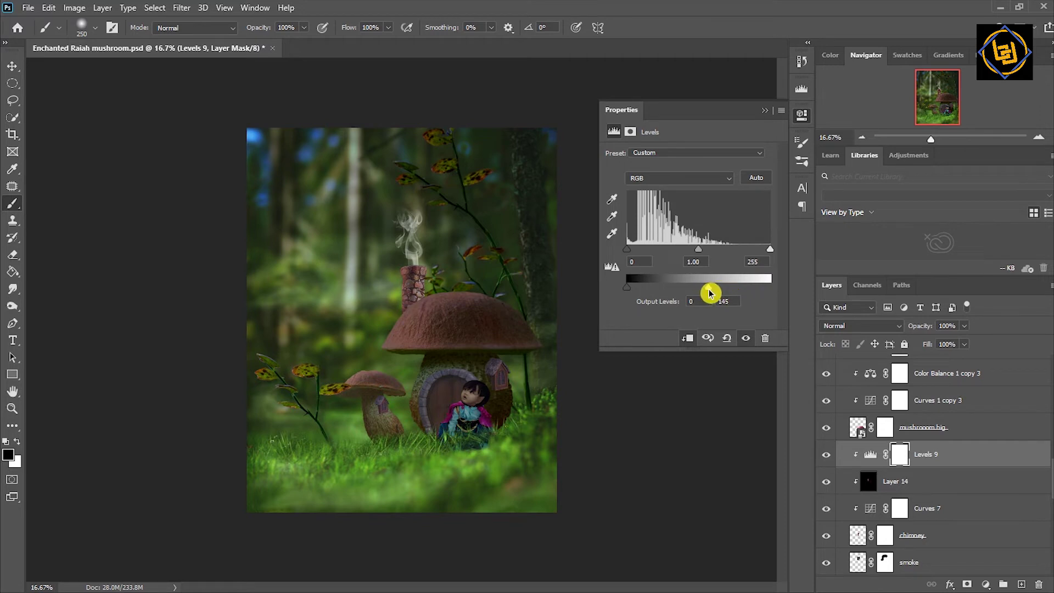
# - Set a near-black paint colour on Layer 14 and select the Levels 9 mask
pyautogui.click(895, 481)
pyautogui.click(8, 454)
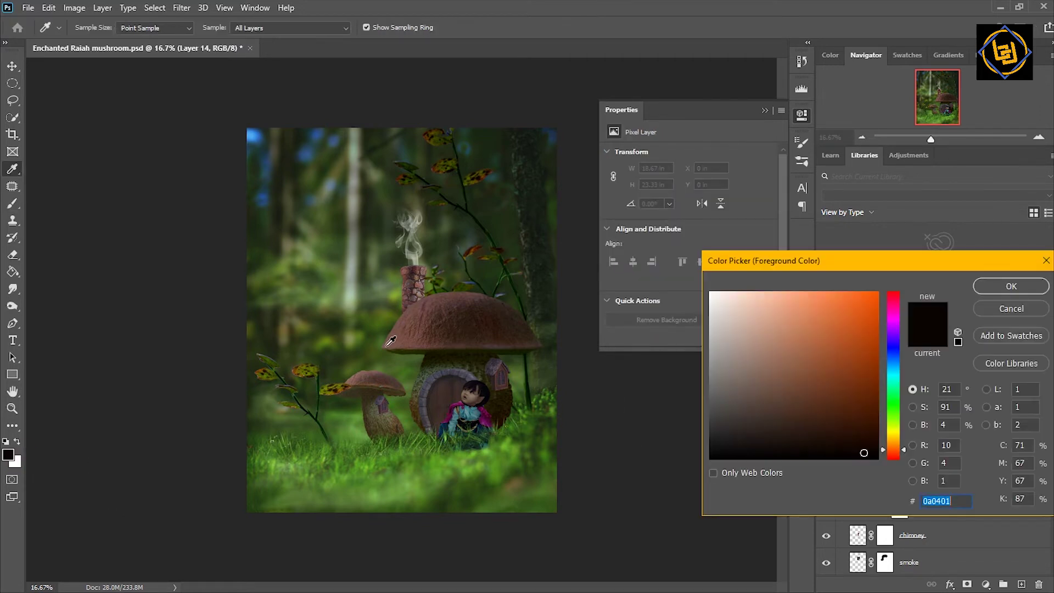
pyautogui.click(1012, 285)
pyautogui.click(10, 455)
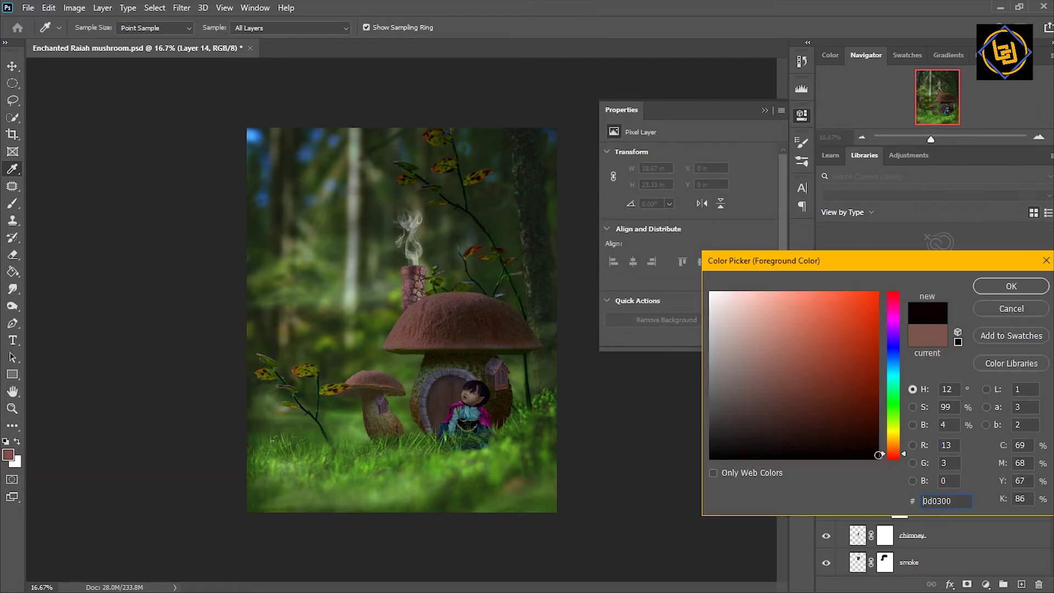
pyautogui.press('Escape')
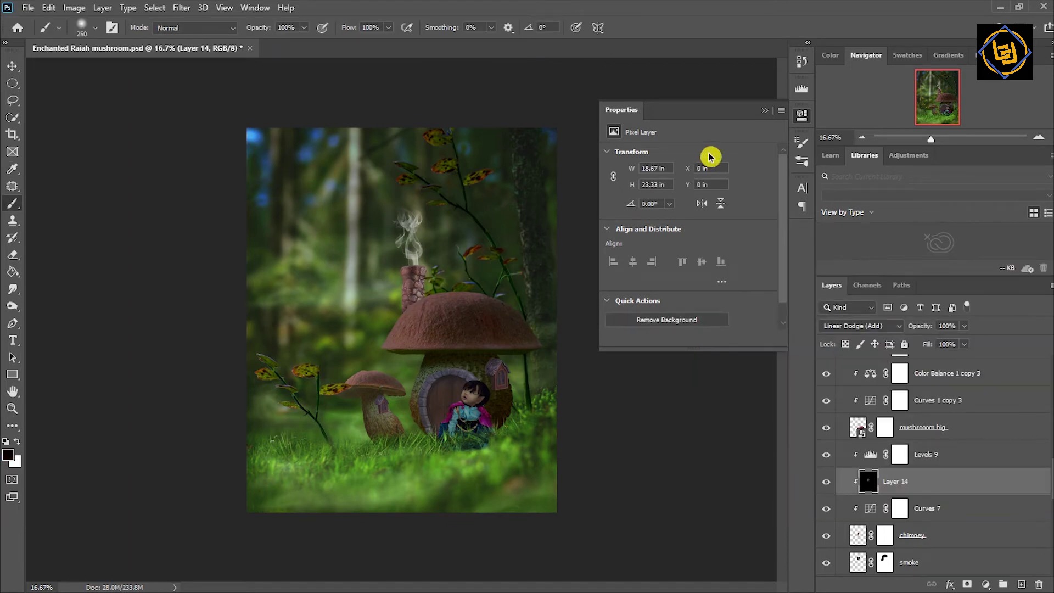
pyautogui.click(801, 115)
pyautogui.click(926, 454)
pyautogui.scroll(10, 1045, 478)
# - Add a Color Balance adjustment (+10, +24, -22) above the Mushroom group
pyautogui.click(840, 407)
pyautogui.click(934, 412)
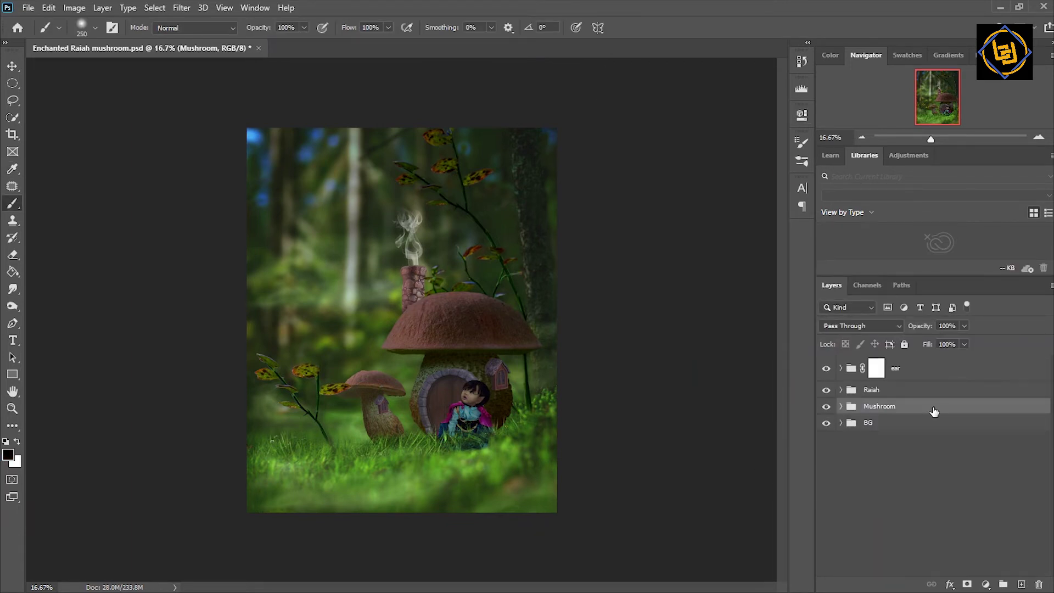
pyautogui.click(986, 584)
pyautogui.click(1004, 473)
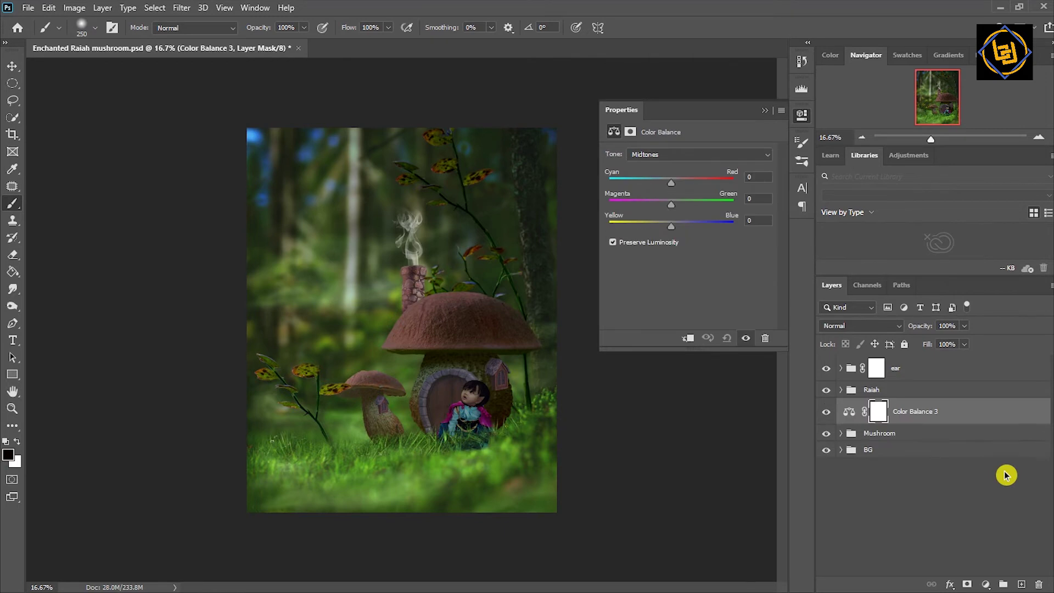
pyautogui.moveTo(671, 179)
pyautogui.mouseDown()
pyautogui.moveTo(694, 208)
pyautogui.moveTo(663, 230)
pyautogui.mouseUp()
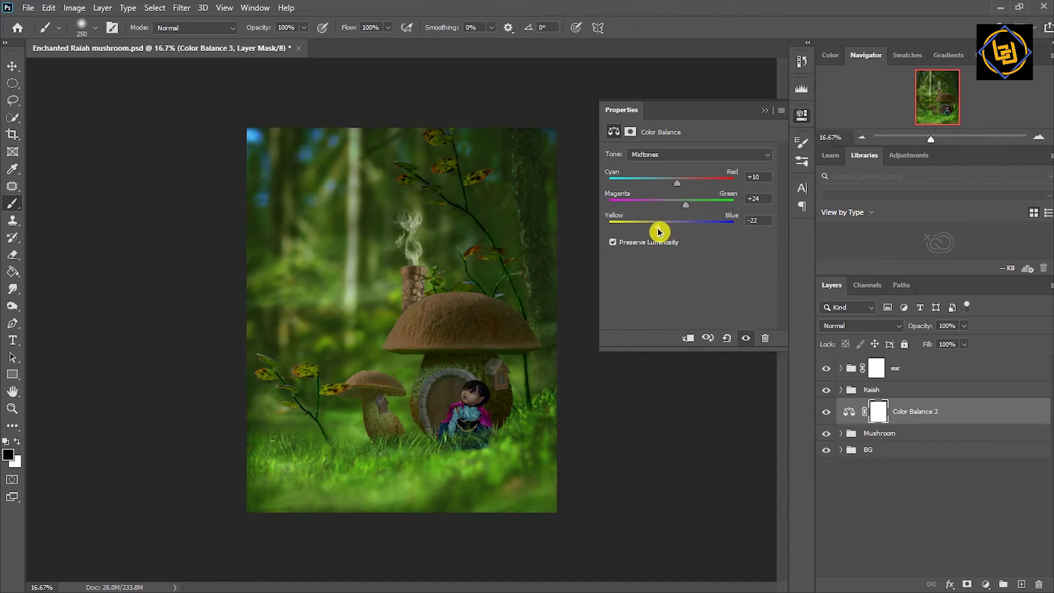
# - Add a -2 Exposure adjustment and clip it and Color Balance 3 to Mushroom
pyautogui.click(986, 584)
pyautogui.click(995, 432)
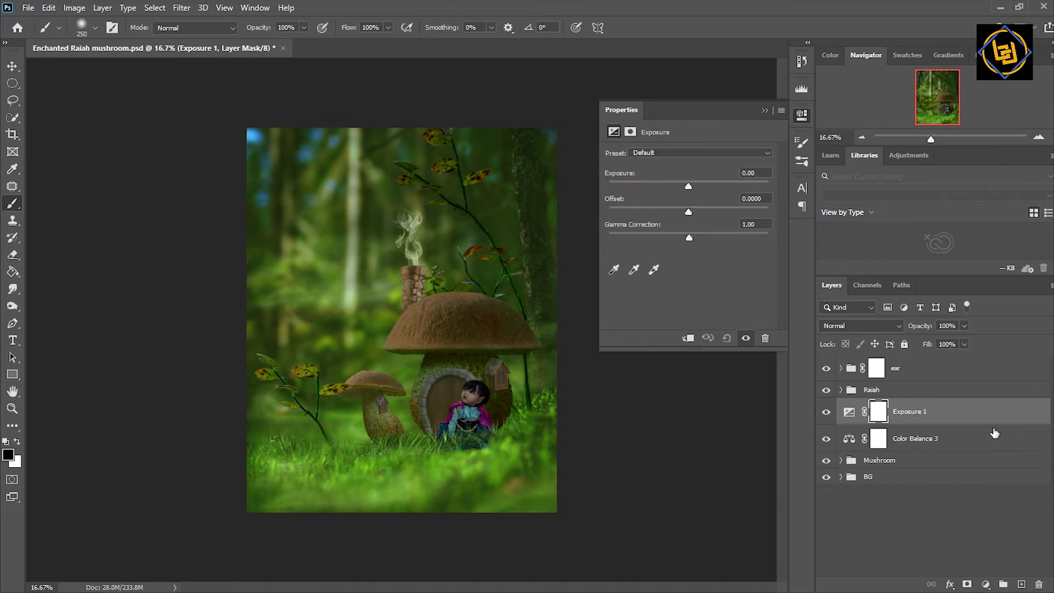
pyautogui.moveTo(690, 191); pyautogui.dragTo(666, 194)
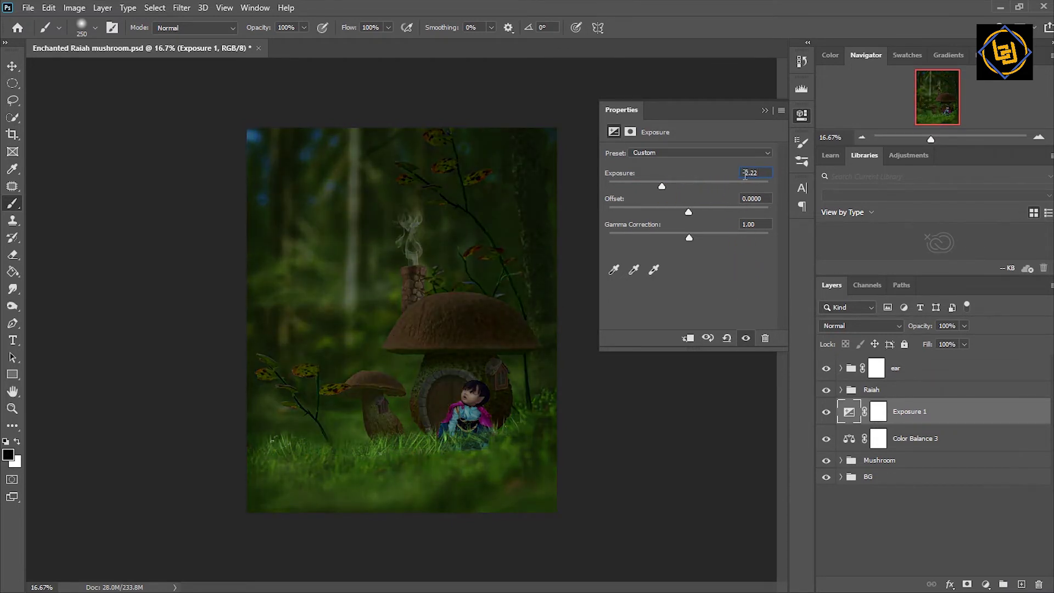
pyautogui.write('-2')
pyautogui.press('Return')
pyautogui.click(885, 461)
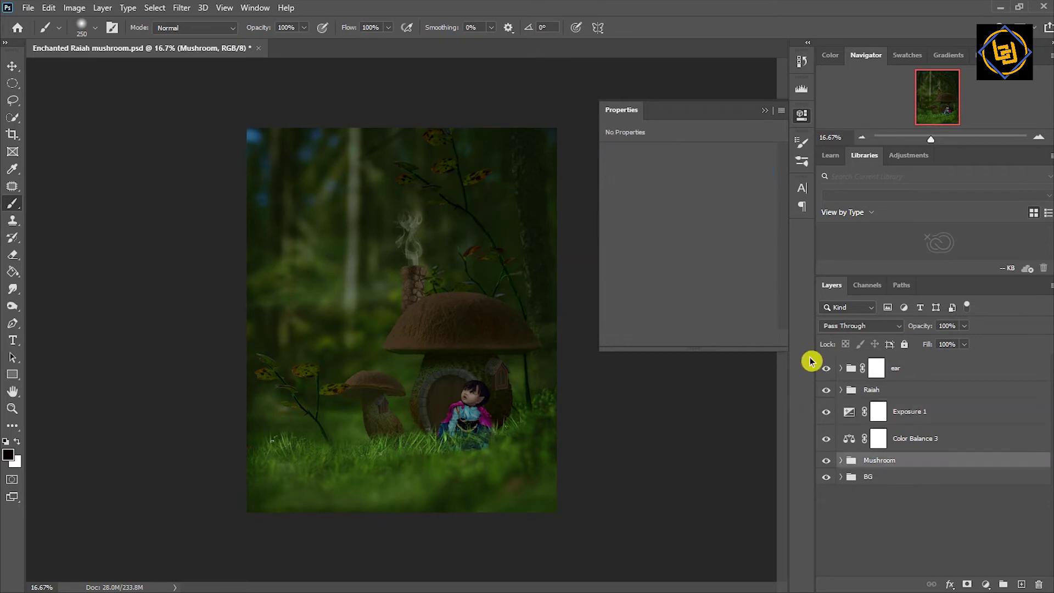
pyautogui.keyDown('alt'); pyautogui.click(850, 450); pyautogui.keyUp('alt')
pyautogui.keyDown('alt'); pyautogui.click(849, 425); pyautogui.keyUp('alt')
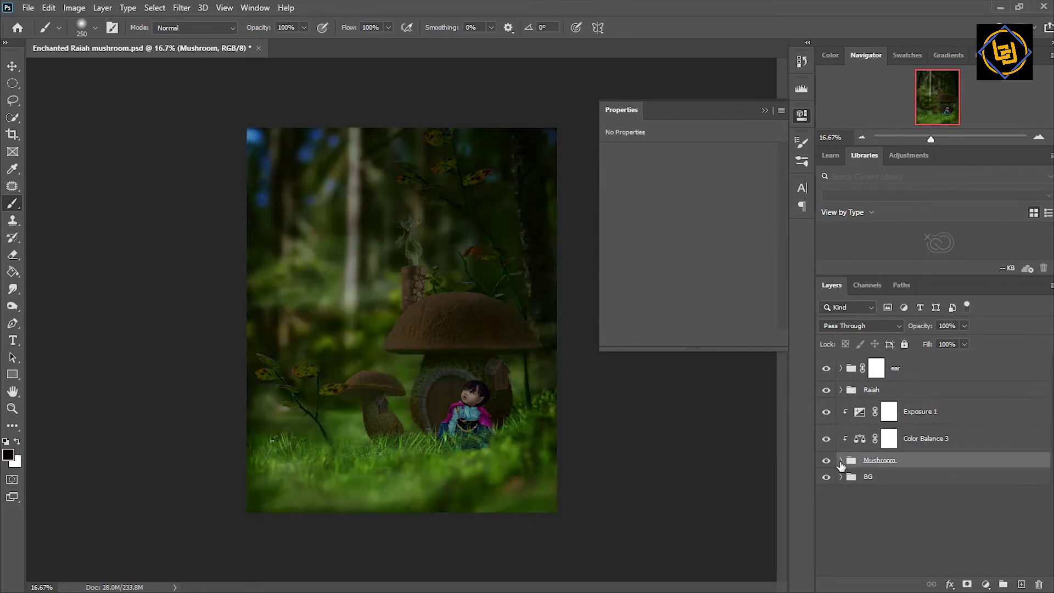
# - Add a Curves adjustment clipped to the smoke, pulled down to darken it
pyautogui.click(840, 461)
pyautogui.moveTo(1048, 459); pyautogui.dragTo(1038, 501)
pyautogui.click(910, 533)
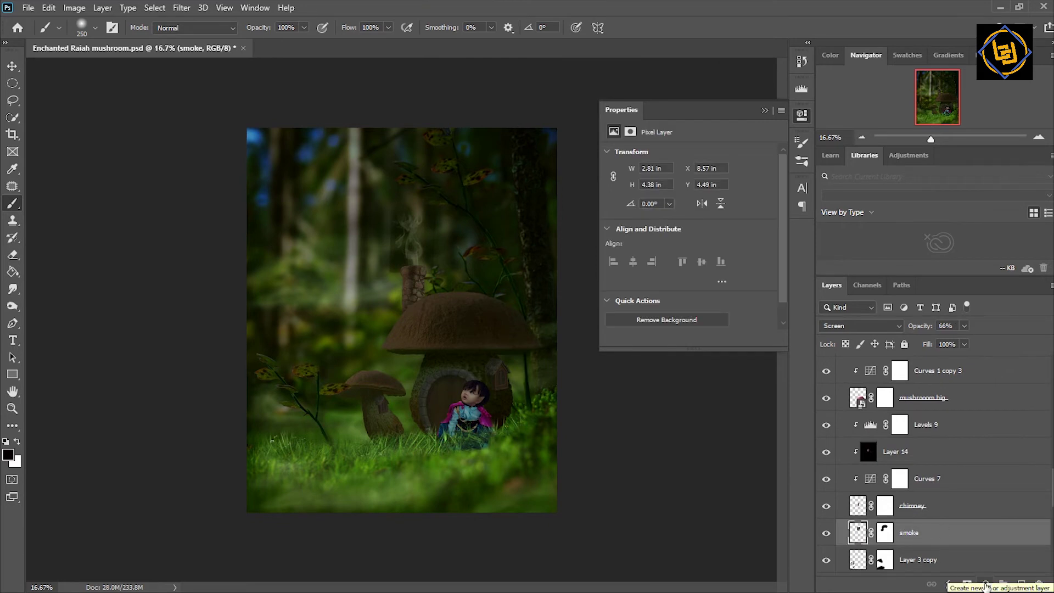
pyautogui.click(985, 585)
pyautogui.click(913, 430)
pyautogui.keyDown('alt'); pyautogui.click(850, 519); pyautogui.keyUp('alt')
pyautogui.moveTo(707, 245); pyautogui.dragTo(704, 252)
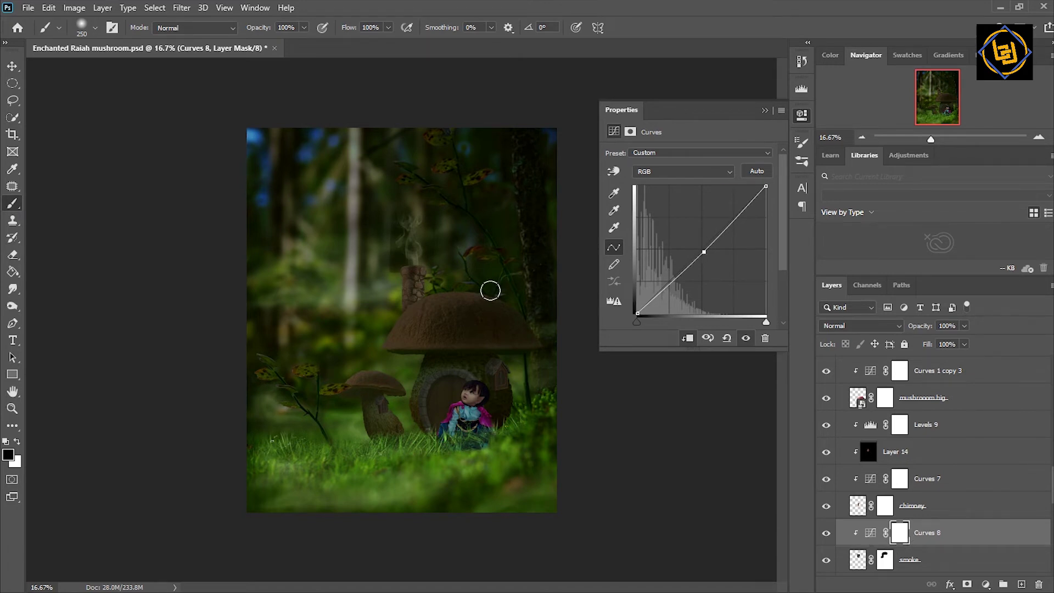
# - Compare with Exposure 1 toggled off and on, and set smoke opacity to 100%
pyautogui.click(885, 559)
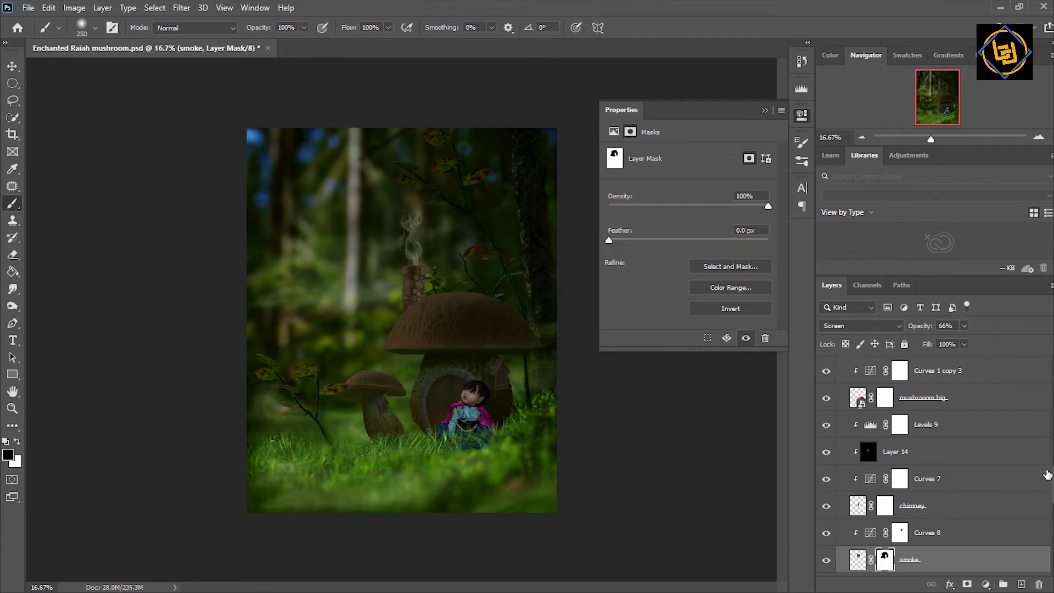
pyautogui.moveTo(1048, 474); pyautogui.dragTo(1049, 380)
pyautogui.click(914, 413)
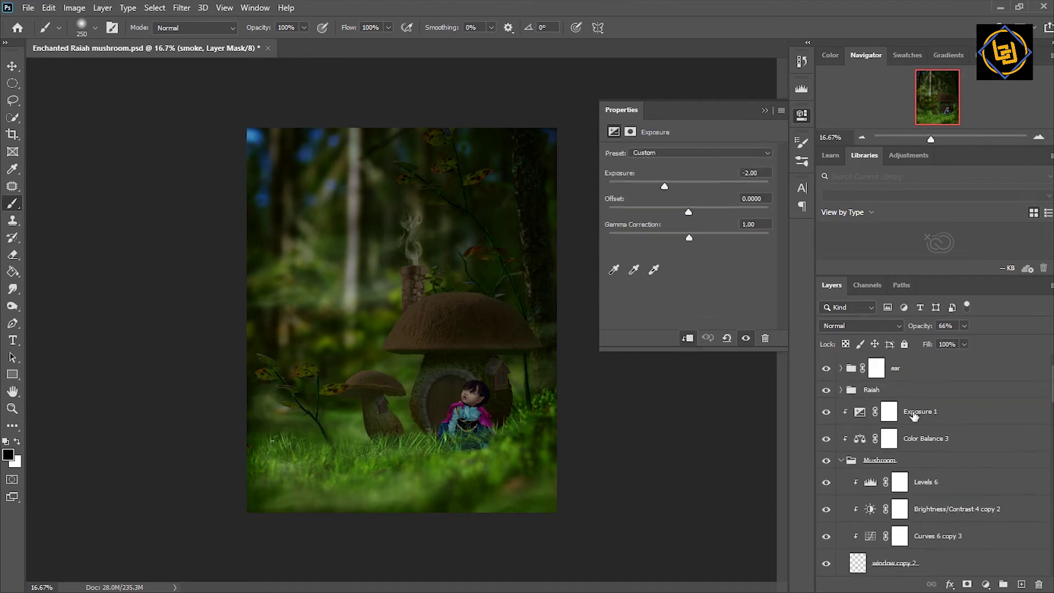
pyautogui.click(825, 415)
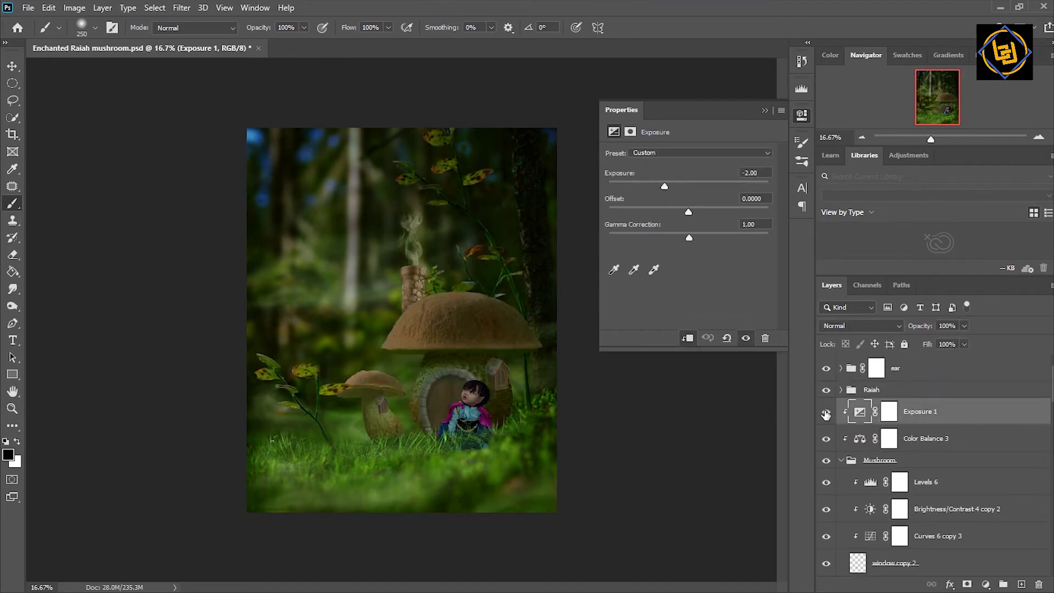
pyautogui.click(746, 338)
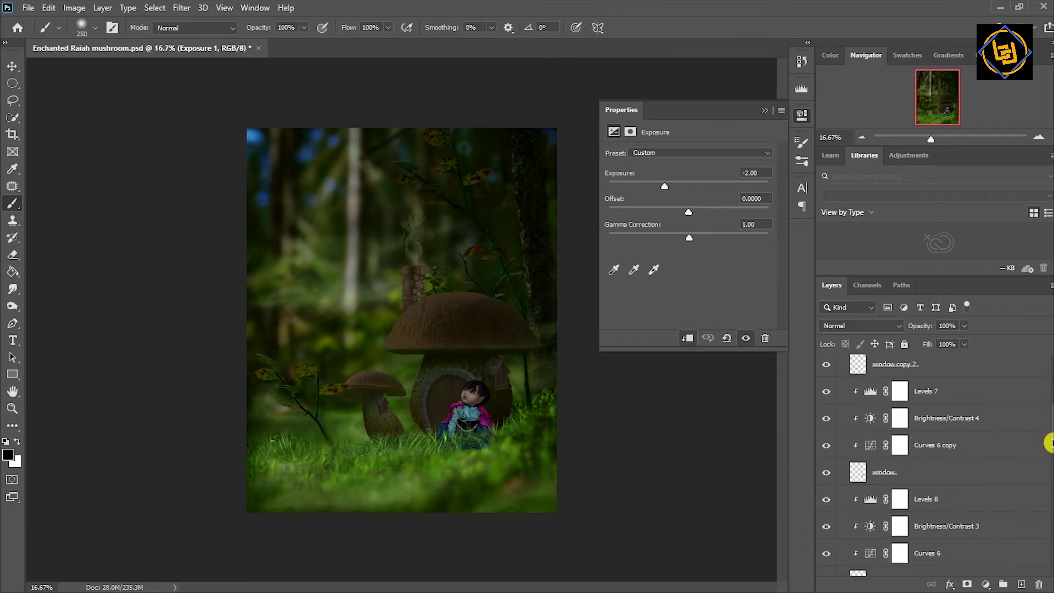
pyautogui.moveTo(1050, 411); pyautogui.dragTo(1047, 430)
pyautogui.click(860, 531)
pyautogui.moveTo(964, 326)
pyautogui.mouseDown()
pyautogui.moveTo(980, 344)
pyautogui.moveTo(1041, 340)
pyautogui.mouseUp()
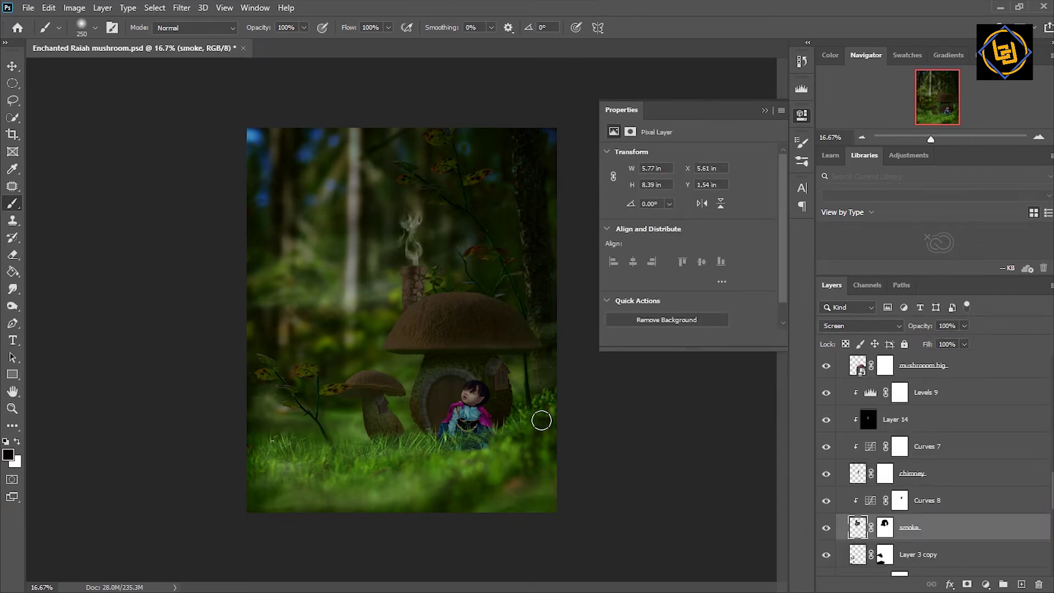
# - Warp the smoke into a taller plume with its right side bowed outward
pyautogui.hotkey('ctrl', 't')
pyautogui.rightClick(405, 229)
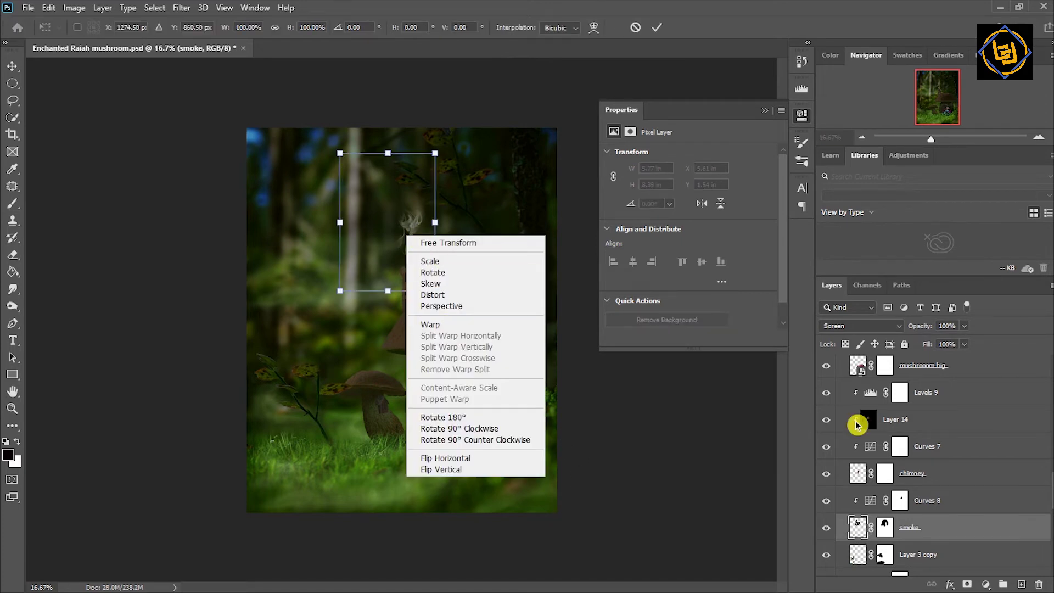
pyautogui.press('Escape')
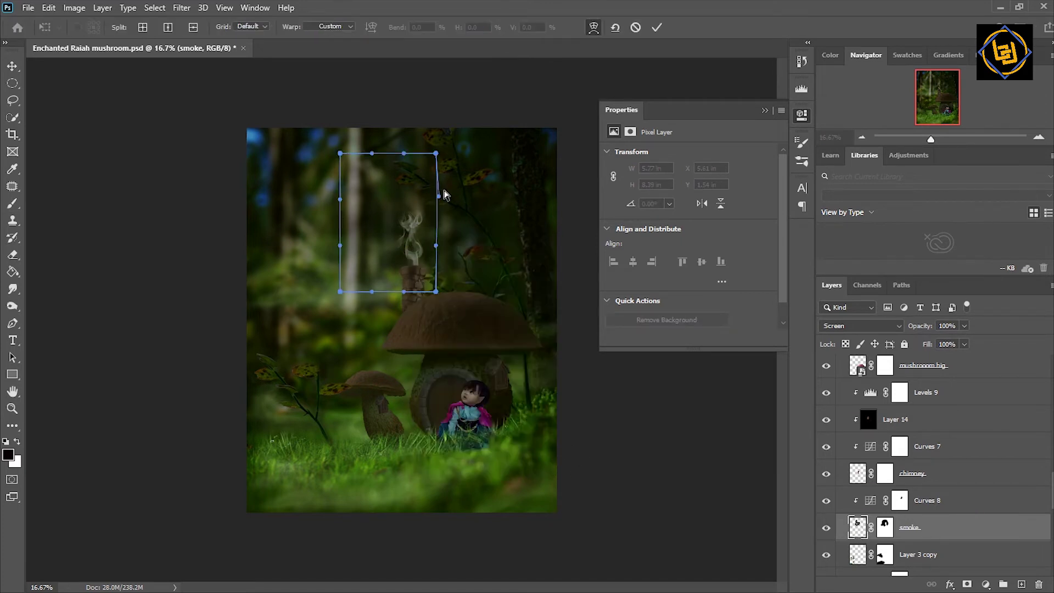
pyautogui.moveTo(403, 153); pyautogui.dragTo(414, 114)
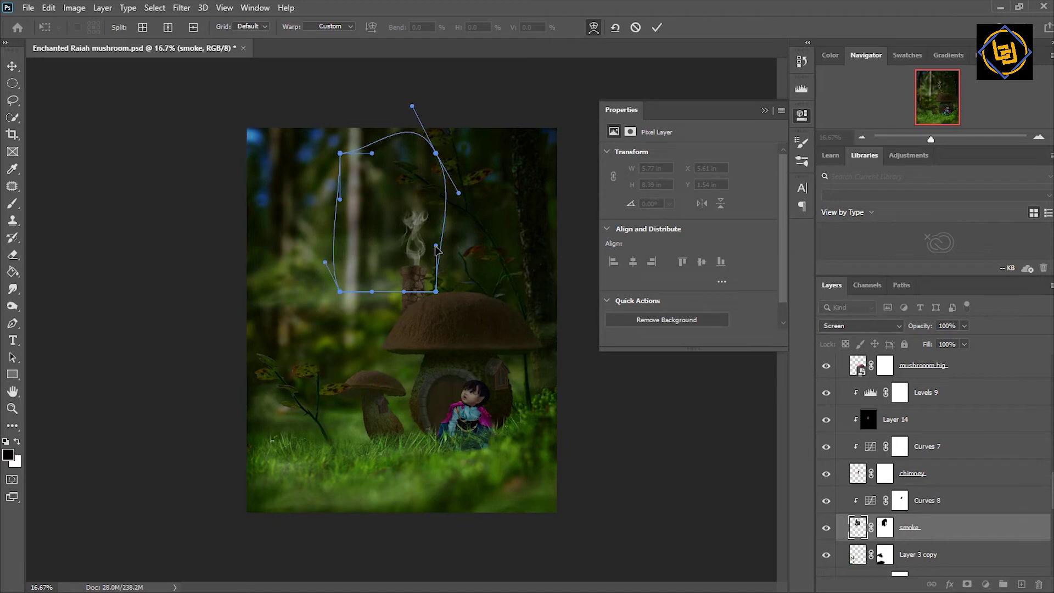
pyautogui.moveTo(437, 250); pyautogui.dragTo(453, 250)
pyautogui.moveTo(375, 103); pyautogui.dragTo(377, 68)
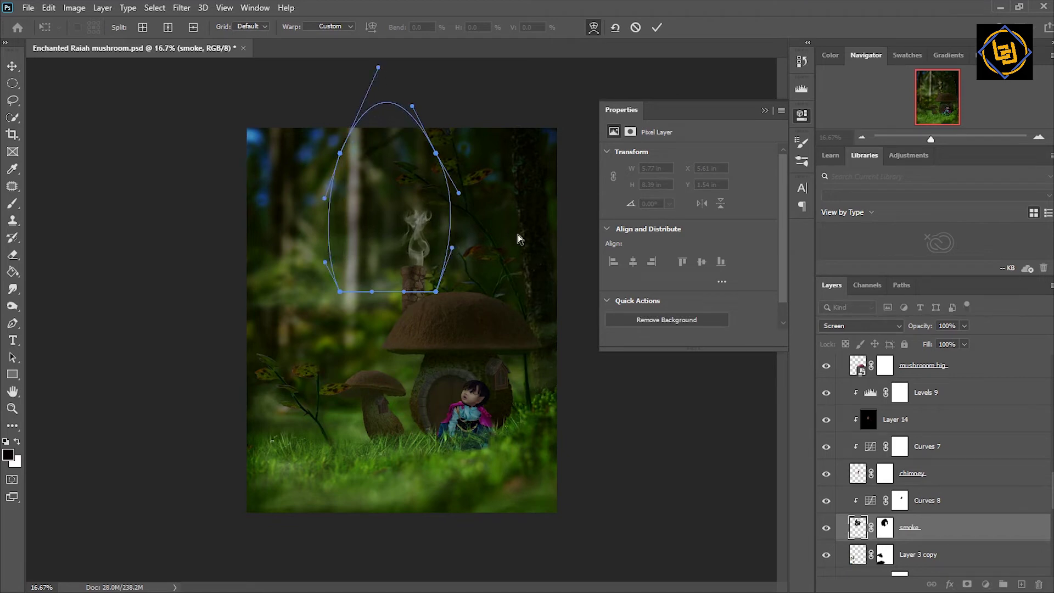
pyautogui.click(657, 27)
# - Nudge the smoke slightly left and collapse the Mushroom group
pyautogui.hotkey('ctrl', 't')
pyautogui.hotkey('shift', 'Left')
pyautogui.hotkey('shift', 'Left')
pyautogui.hotkey('shift', 'Left')
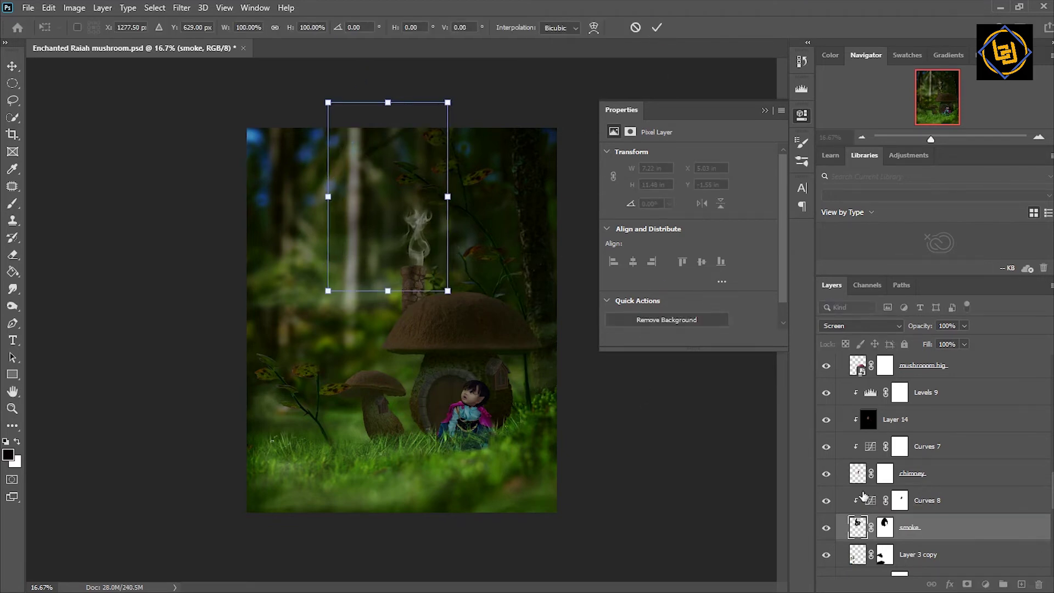
pyautogui.hotkey('shift', 'Left')
pyautogui.hotkey('shift', 'Left')
pyautogui.hotkey('shift', 'Left')
pyautogui.press('Return')
pyautogui.press('b')
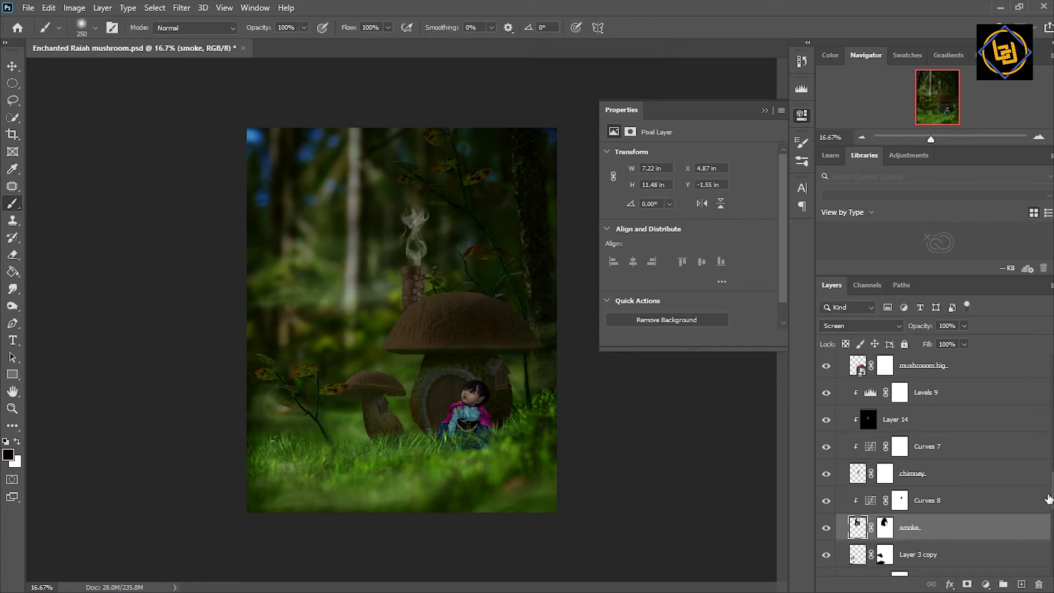
pyautogui.scroll(10, 1007, 353)
pyautogui.click(841, 460)
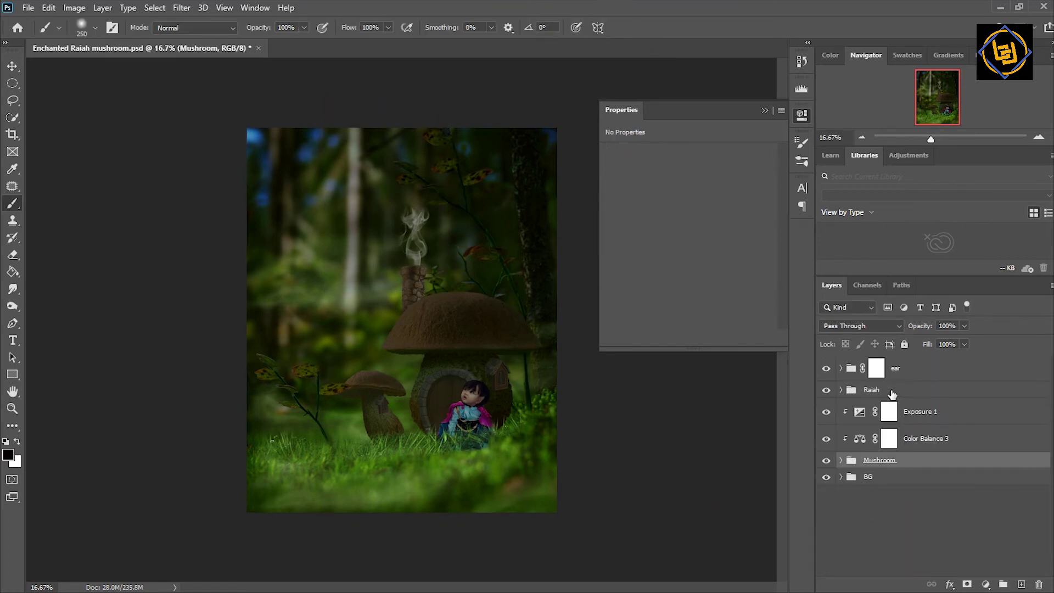
# - Add a black-filled Linear Dodge (Add) Layer 15 above Layer 11 in the Raiah group
pyautogui.click(892, 390)
pyautogui.click(840, 390)
pyautogui.moveTo(1050, 413); pyautogui.dragTo(1050, 468)
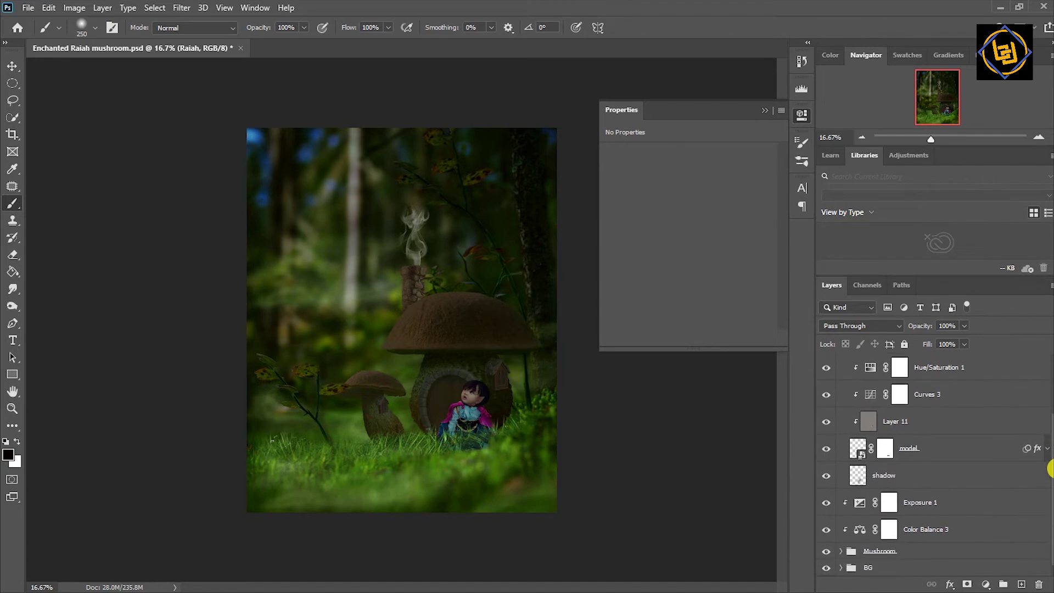
pyautogui.click(963, 433)
pyautogui.hotkey('ctrl', 'shift', 'n')
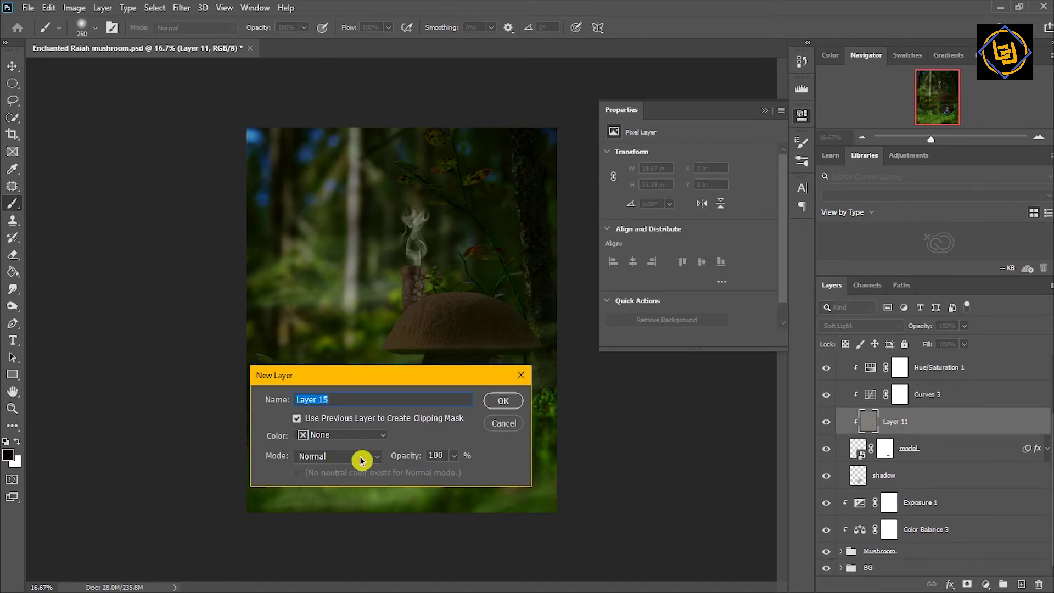
pyautogui.click(360, 456)
pyautogui.click(368, 372)
pyautogui.click(297, 473)
pyautogui.click(503, 400)
# - Zoom on the mushroom house and sample a dark green foreground colour from the scene
pyautogui.moveTo(930, 139); pyautogui.dragTo(946, 139)
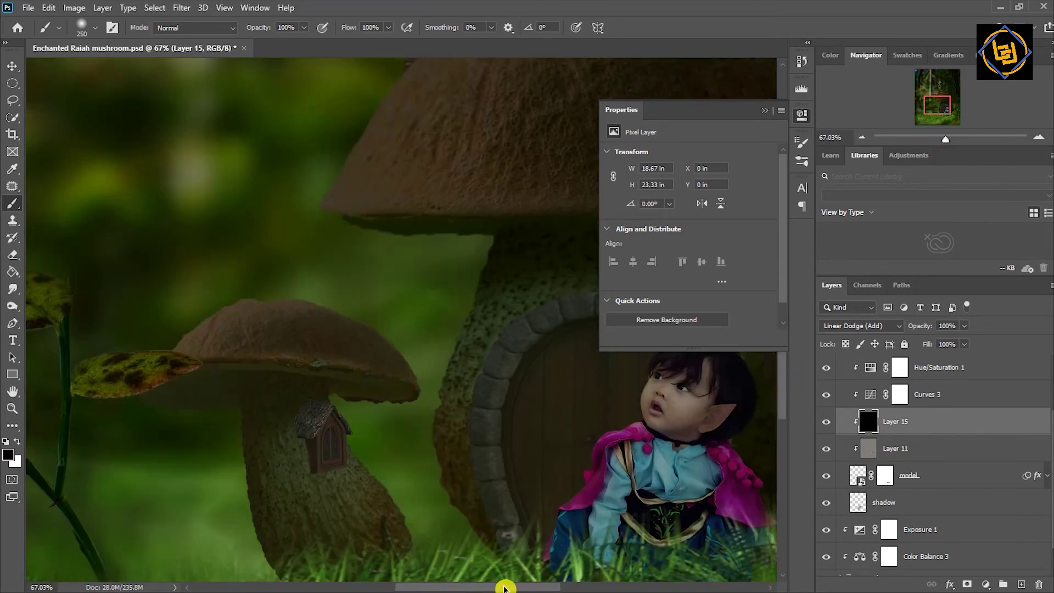
pyautogui.moveTo(504, 588); pyautogui.dragTo(563, 588)
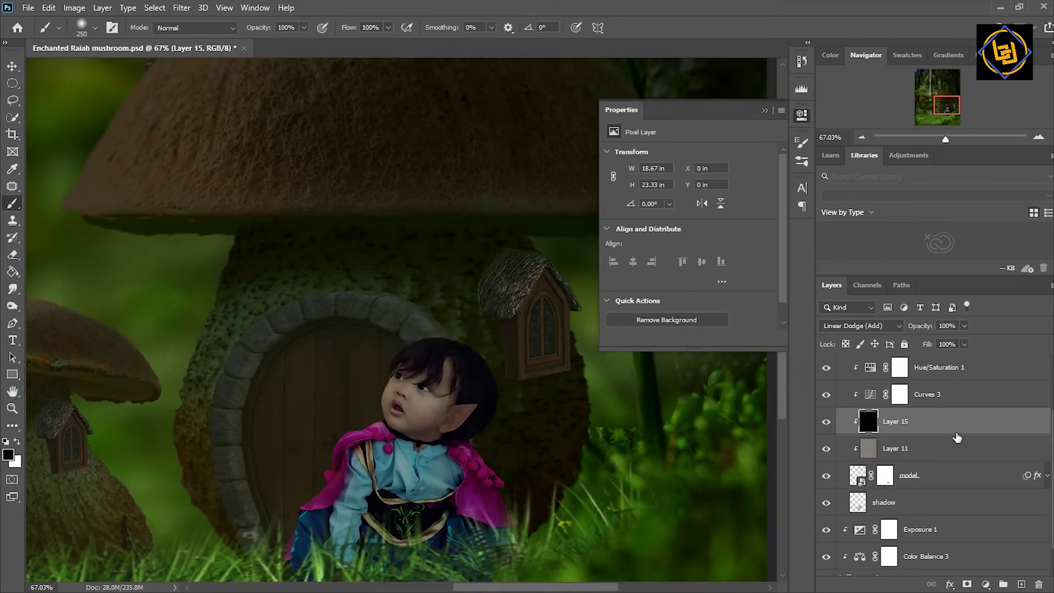
pyautogui.click(1050, 453)
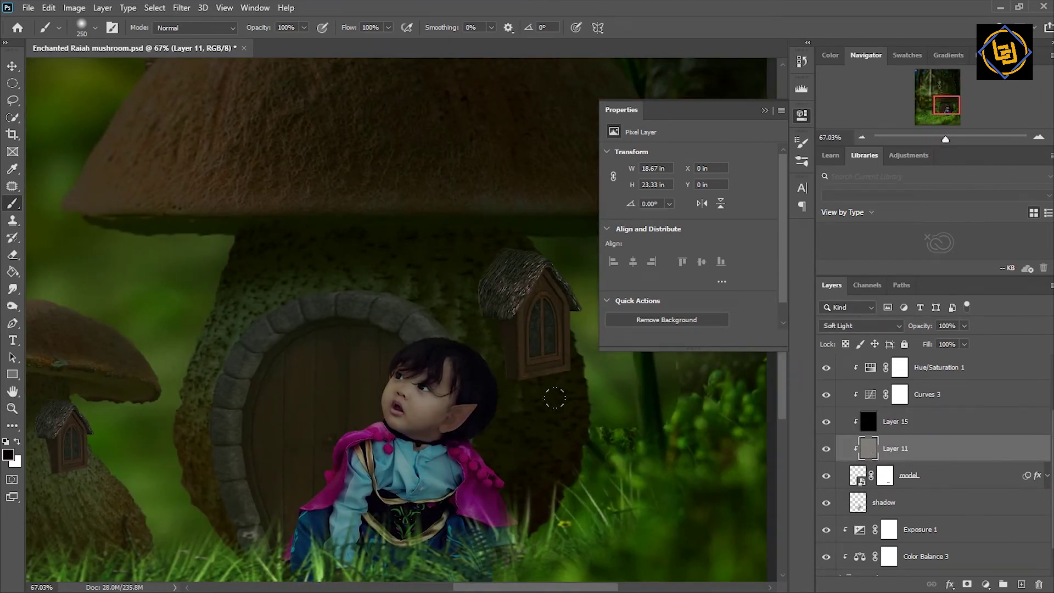
pyautogui.click(8, 455)
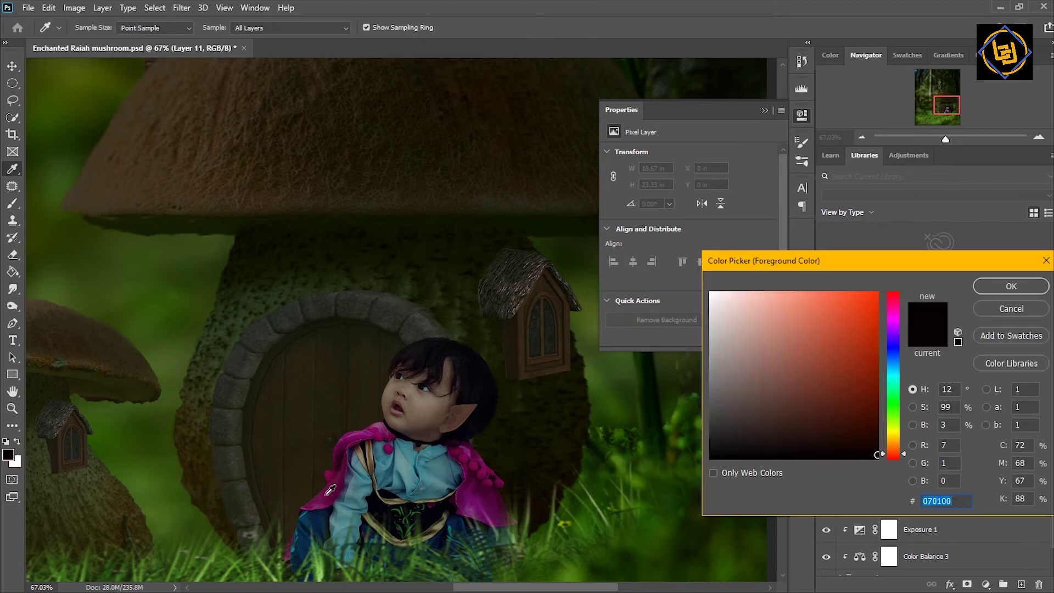
pyautogui.write('640843')
pyautogui.click(469, 138)
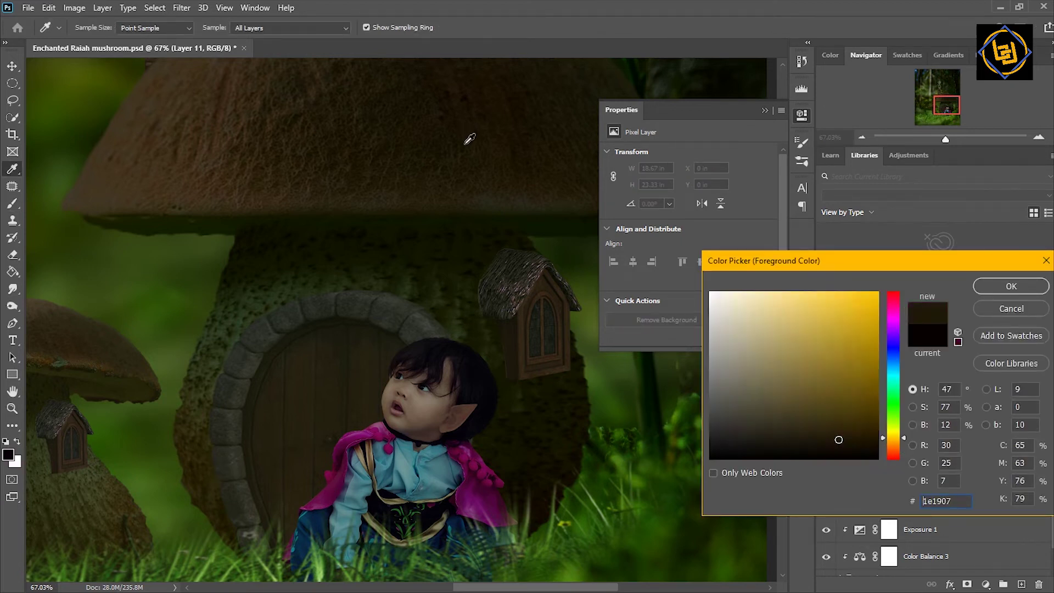
pyautogui.click(442, 153)
pyautogui.click(433, 285)
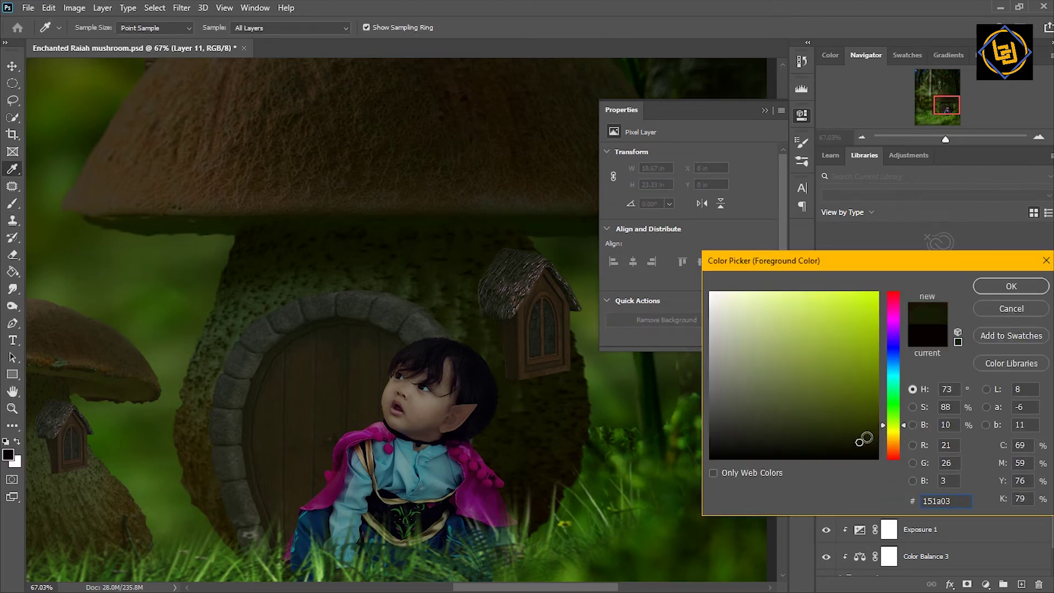
pyautogui.click(408, 515)
pyautogui.press('Return')
pyautogui.press('b')
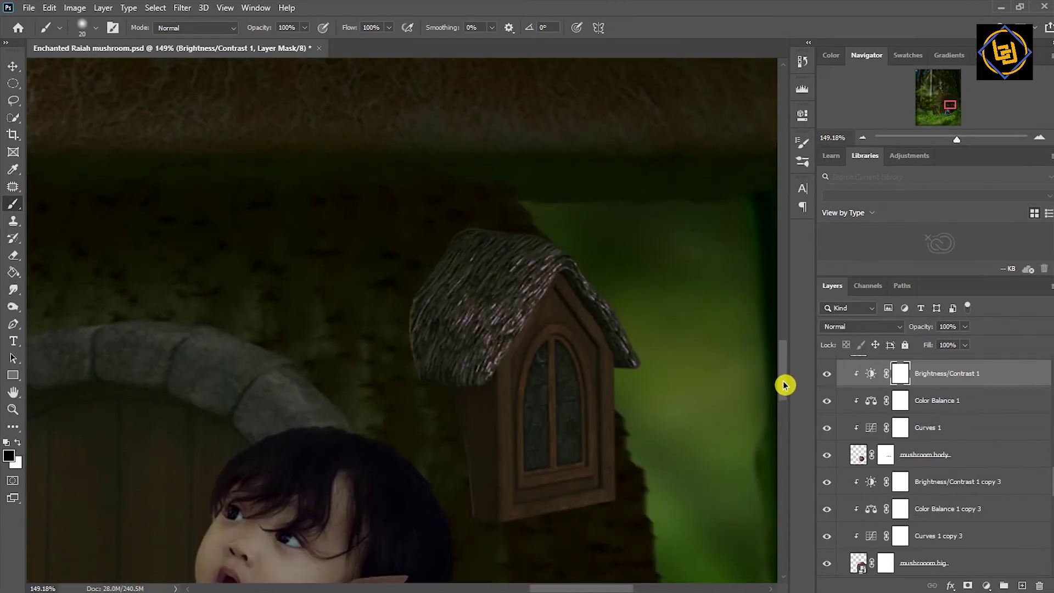
# - Mask away the window roof's left edge on the window layer mask
pyautogui.scroll(-5, 1038, 445)
pyautogui.hotkey('alt', '[')
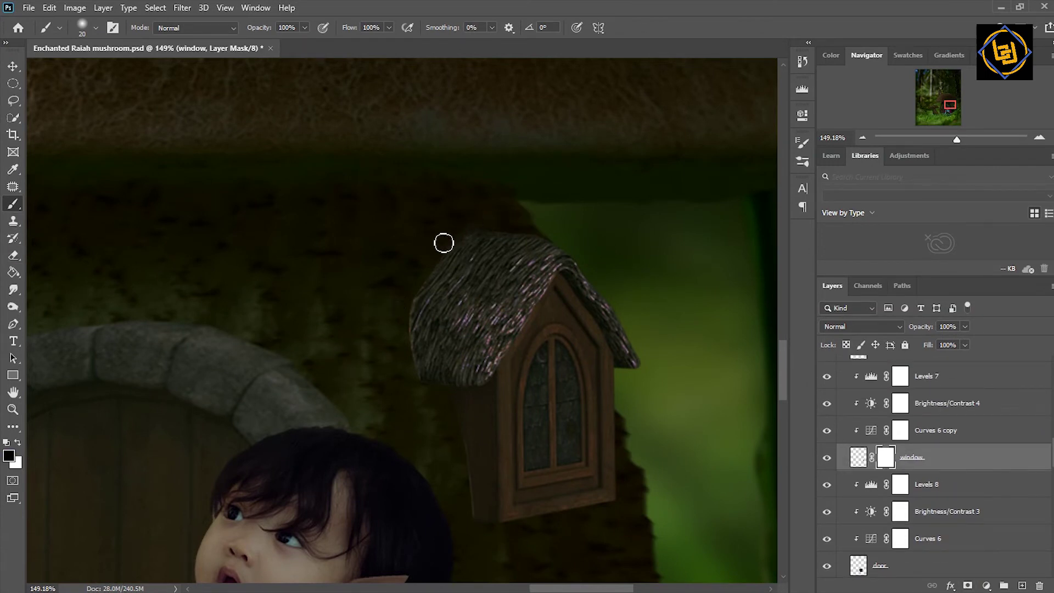
pyautogui.moveTo(444, 243)
pyautogui.mouseDown()
pyautogui.moveTo(405, 346)
pyautogui.moveTo(409, 300)
pyautogui.moveTo(438, 392)
pyautogui.mouseUp()
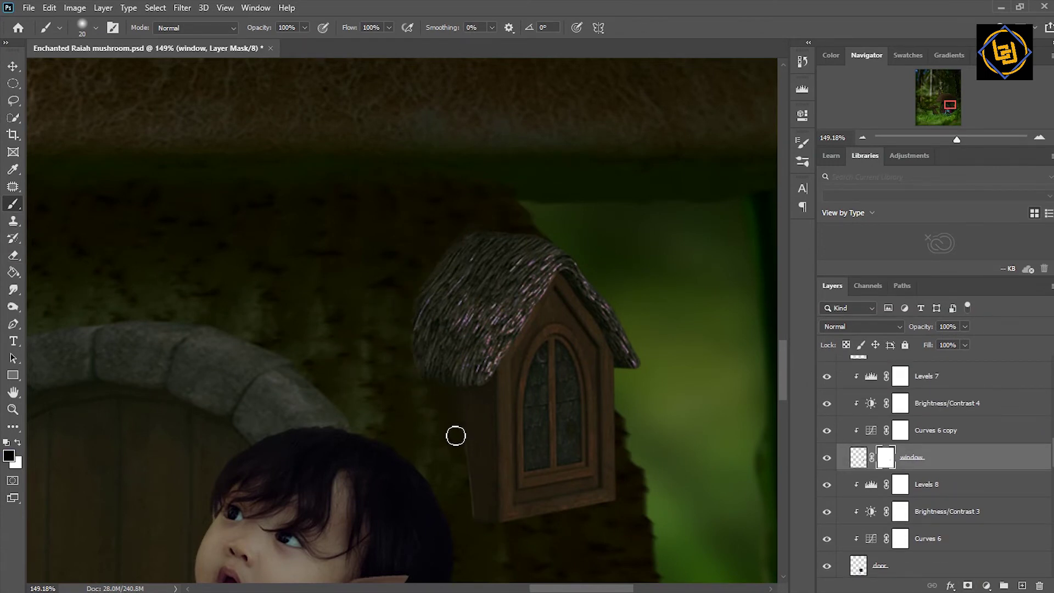
# - Add a layer mask to window copy 2 and zoom out to the whole composite
pyautogui.moveTo(582, 588); pyautogui.dragTo(505, 588)
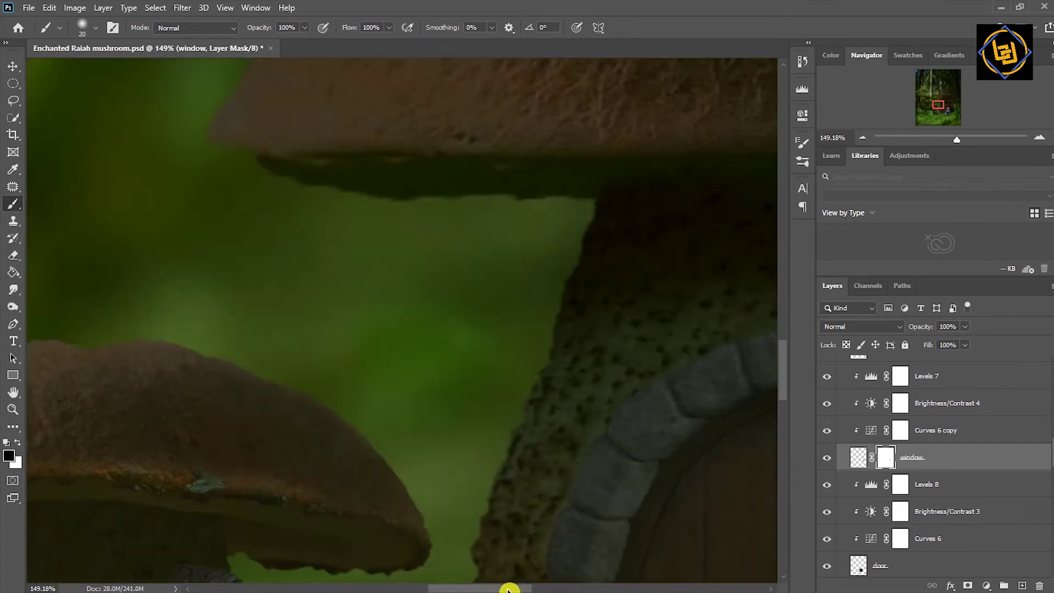
pyautogui.moveTo(783, 365); pyautogui.dragTo(782, 387)
pyautogui.scroll(3, 1049, 458)
pyautogui.scroll(2, 1048, 458)
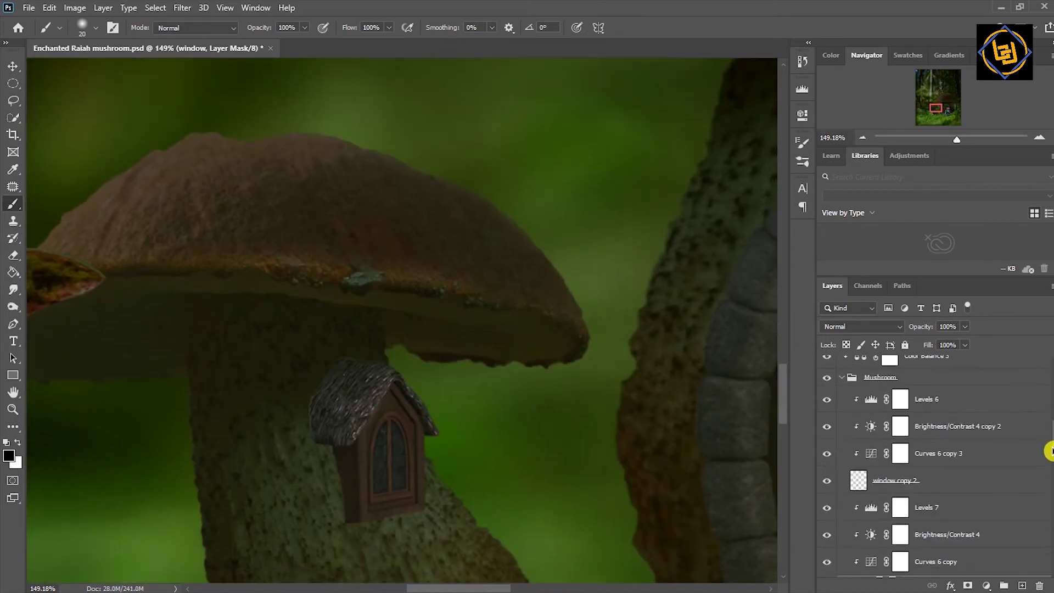
pyautogui.click(922, 475)
pyautogui.click(968, 585)
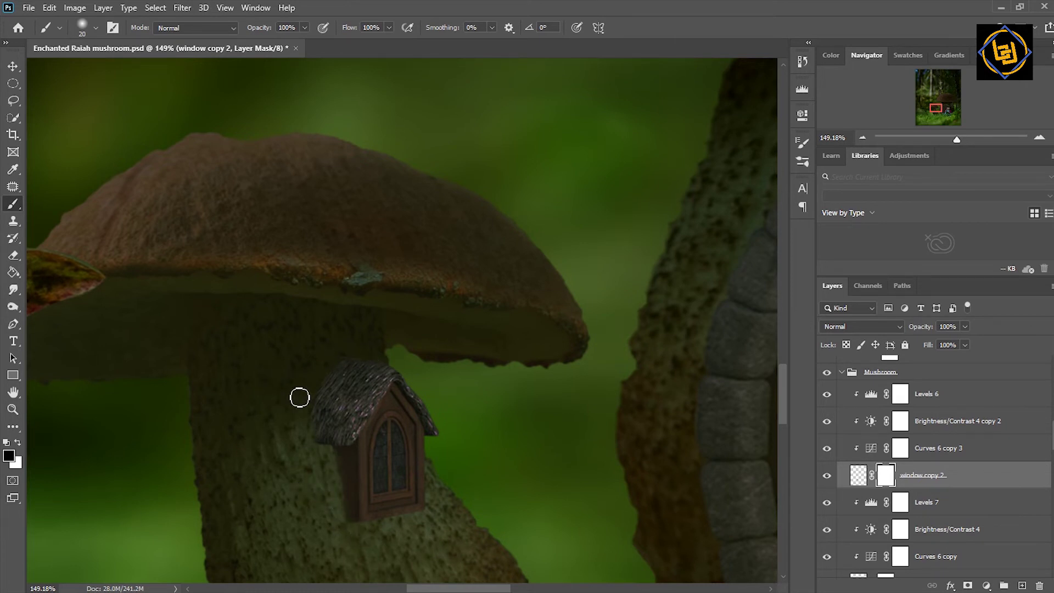
pyautogui.press('x')
pyautogui.moveTo(957, 139); pyautogui.dragTo(931, 139)
pyautogui.click(13, 66)
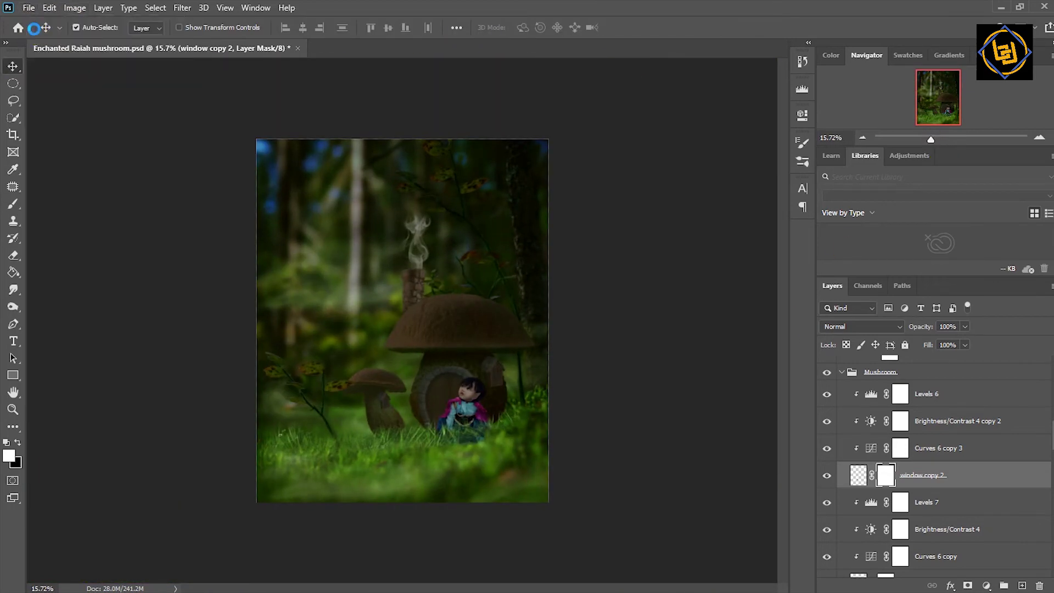
# - Open fairy.png and select the whole fairy image for copying
pyautogui.click(392, 104)
pyautogui.scroll(-2, 527, 205)
pyautogui.press('Return')
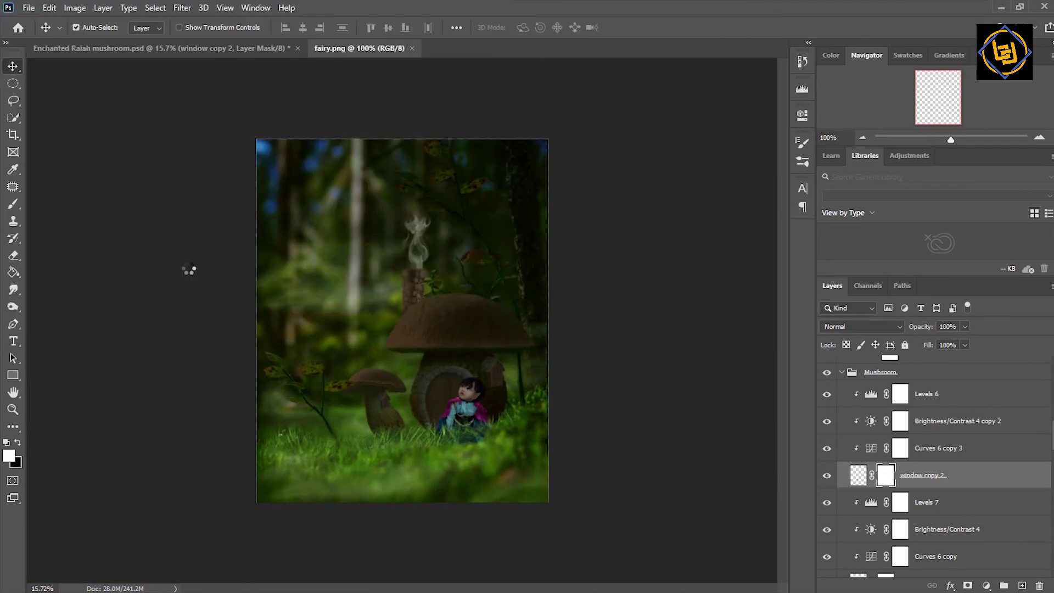
pyautogui.hotkey('ctrl', 'a')
pyautogui.hotkey('ctrl', 'Tab')
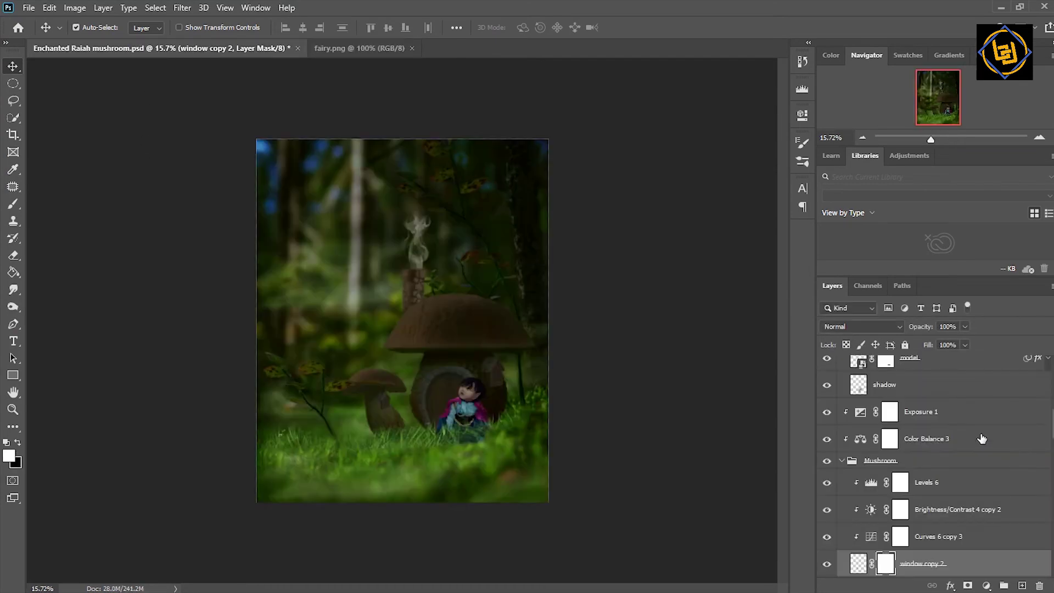
# - Paste the fairy into the composite above the Raiah group and drag it downward
pyautogui.click(841, 461)
pyautogui.click(927, 369)
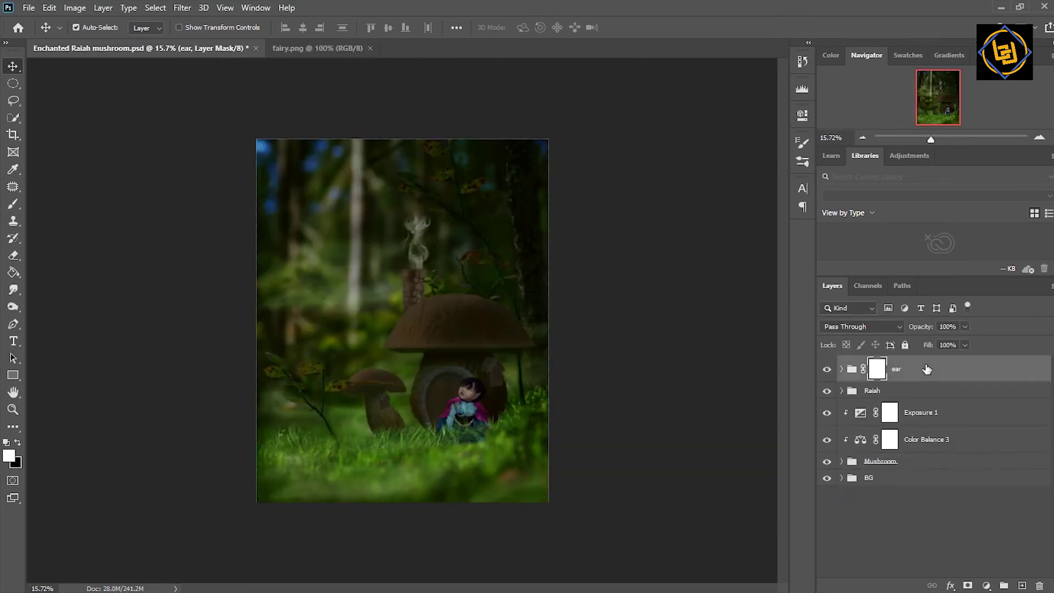
pyautogui.click(921, 394)
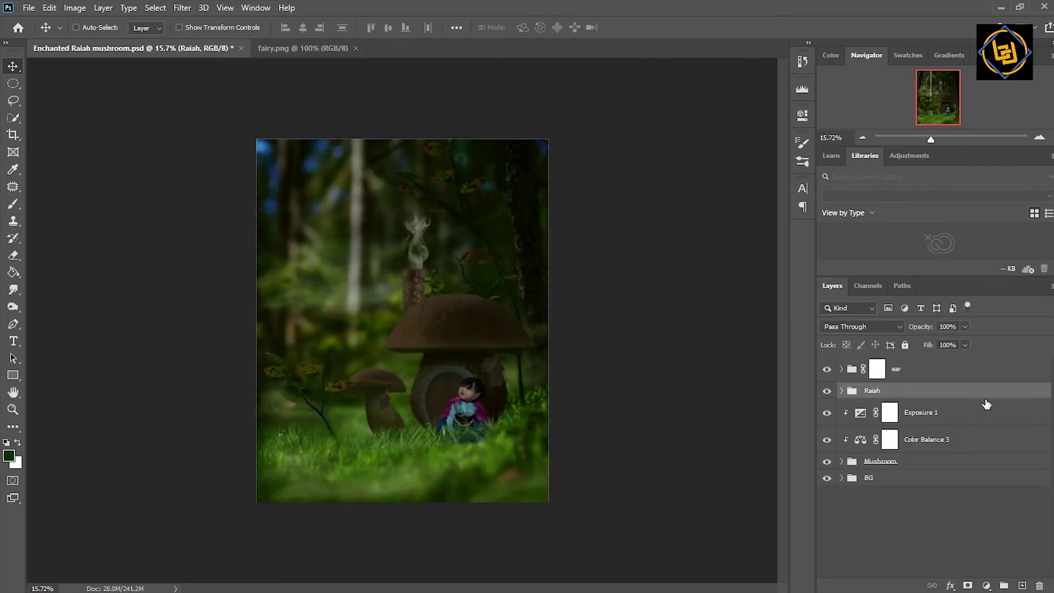
pyautogui.hotkey('ctrl', 'v')
pyautogui.moveTo(401, 319); pyautogui.dragTo(404, 367)
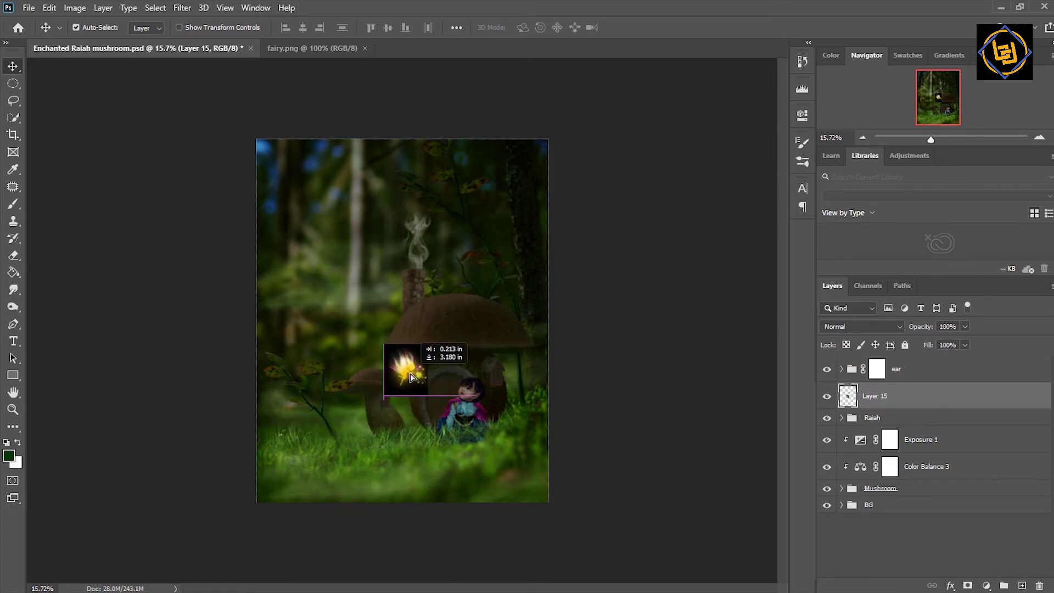
# - Move the fairy layer above the ear group and group it as 'Fairy'
pyautogui.moveTo(901, 396); pyautogui.dragTo(927, 360)
pyautogui.hotkey('ctrl', 'g')
pyautogui.doubleClick(961, 365)
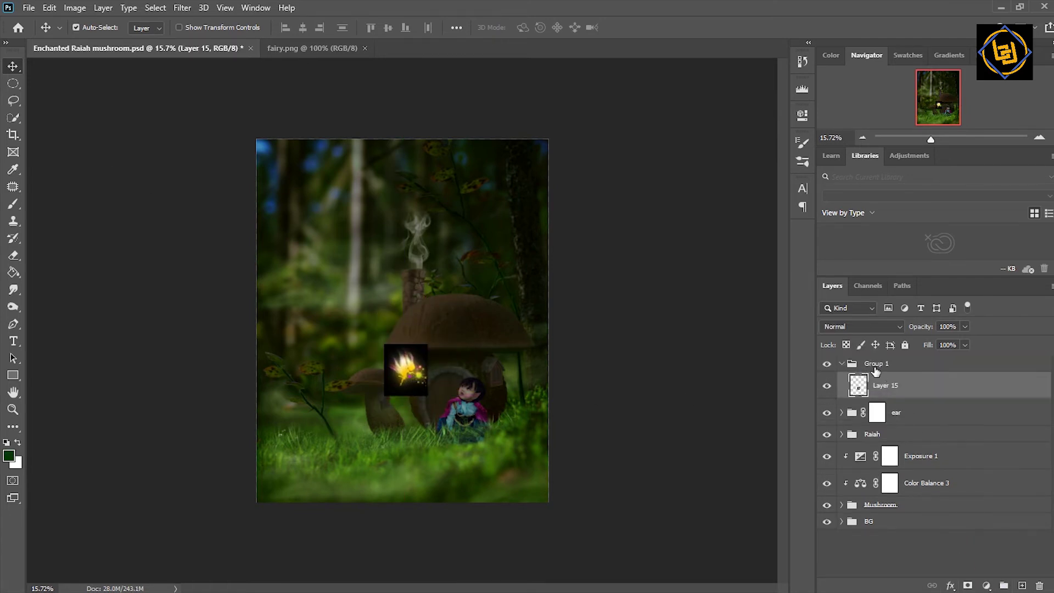
pyautogui.press('Return')
# - Set Layer 15 to Screen blend and position the fairy beside the mushroom house
pyautogui.click(901, 386)
pyautogui.click(861, 326)
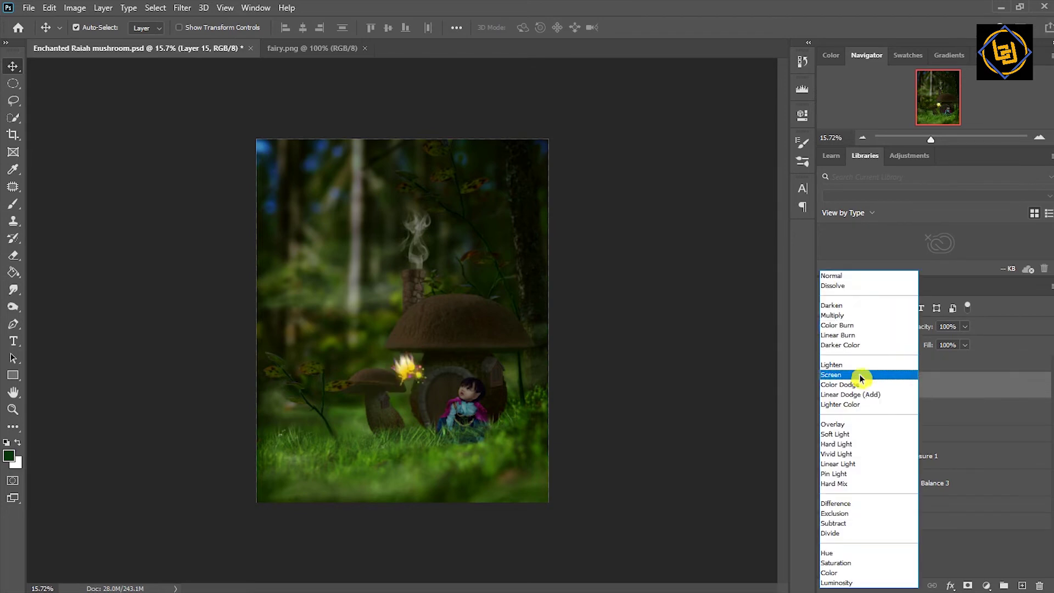
pyautogui.click(860, 371)
pyautogui.moveTo(416, 379); pyautogui.dragTo(412, 373)
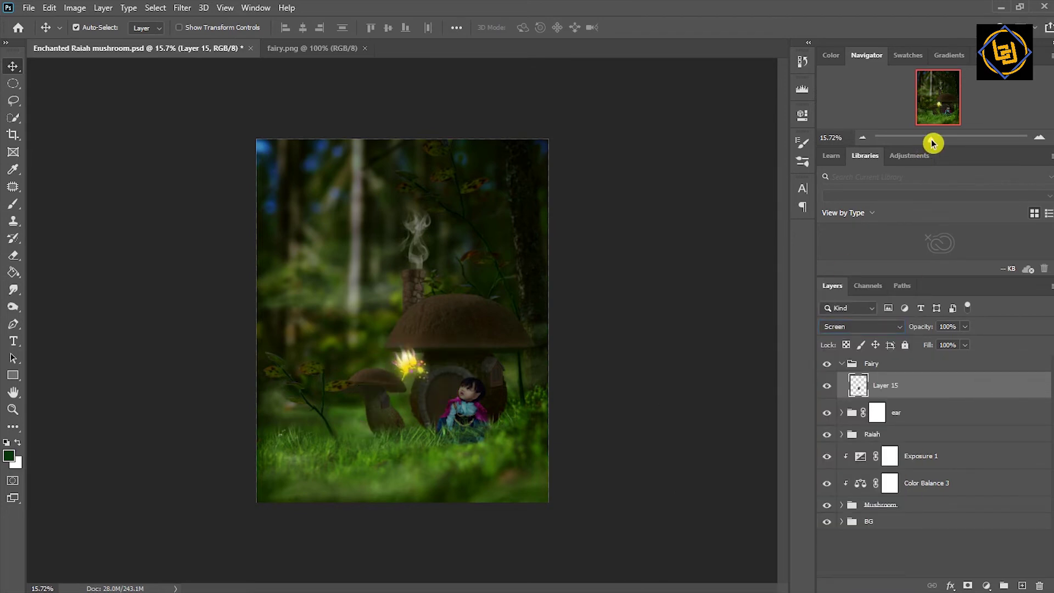
pyautogui.moveTo(932, 140); pyautogui.dragTo(938, 140)
pyautogui.moveTo(416, 413); pyautogui.dragTo(419, 409)
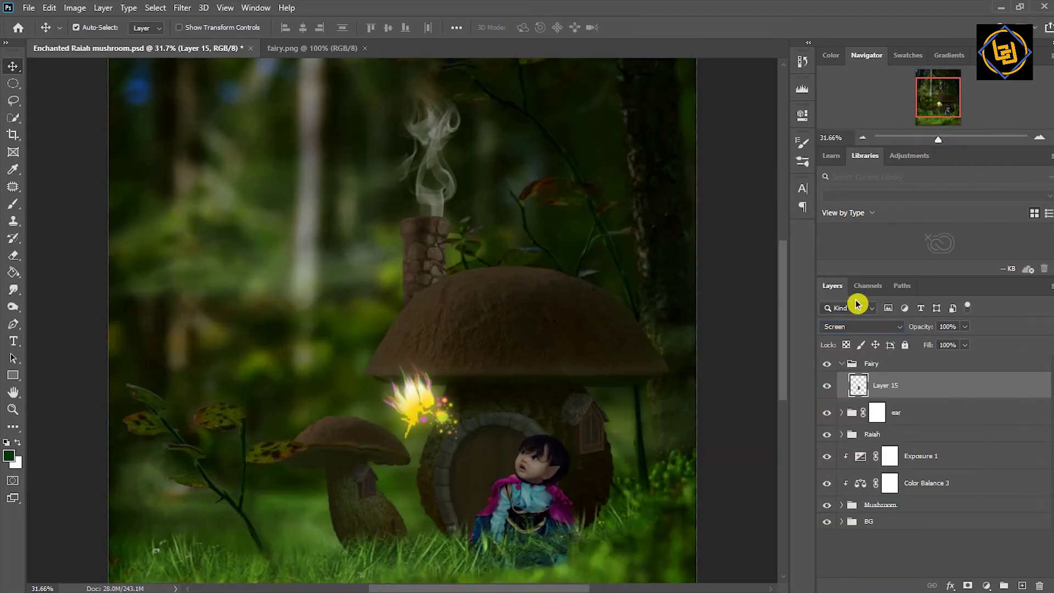
# - Add a new layer in the Fairy group and choose a large magic brush preset
pyautogui.click(942, 367)
pyautogui.click(1022, 585)
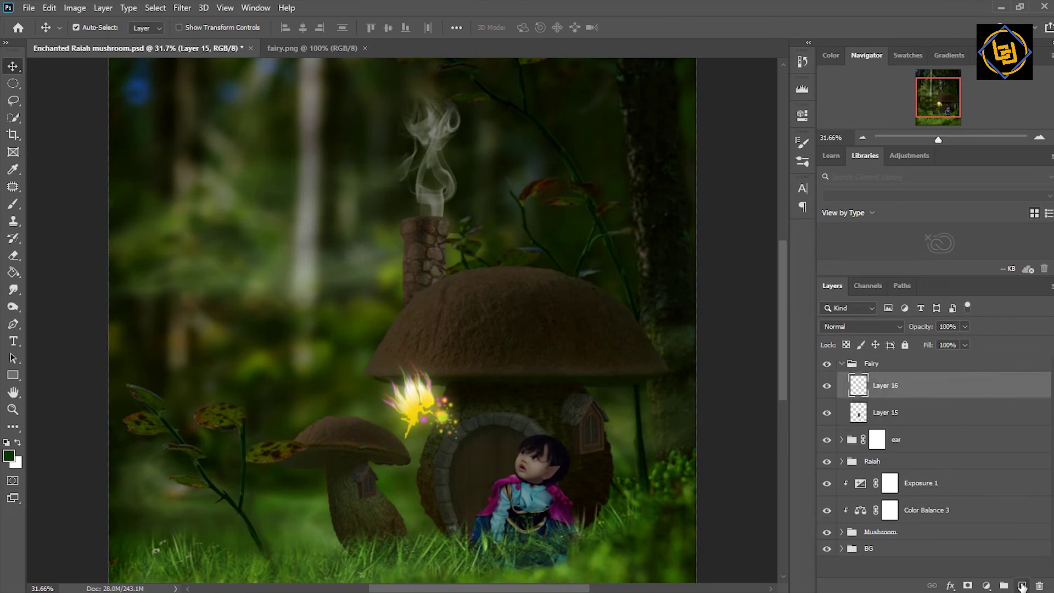
pyautogui.press('b')
pyautogui.rightClick(256, 337)
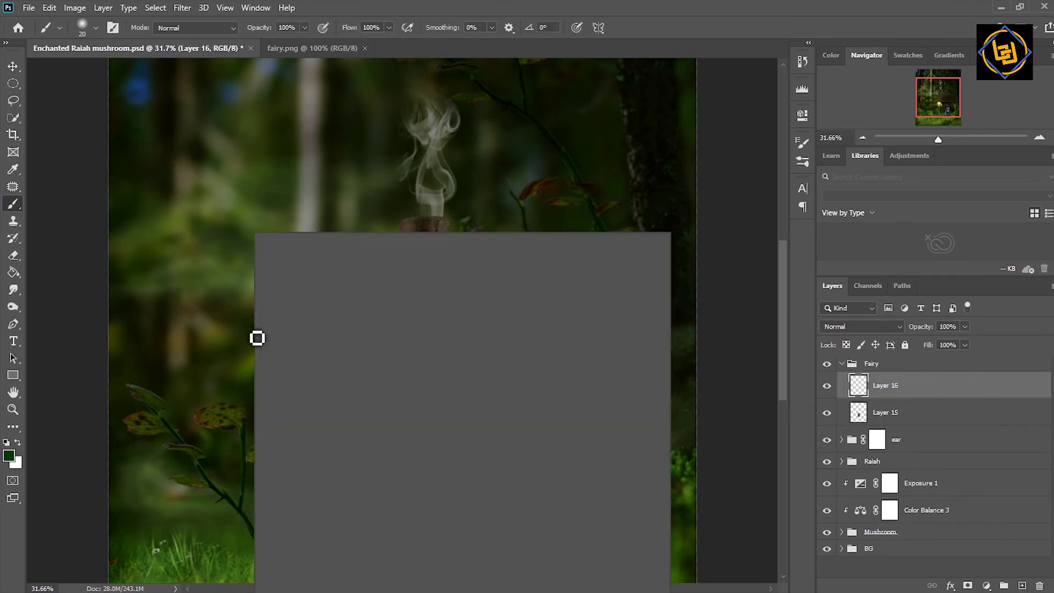
pyautogui.moveTo(634, 386); pyautogui.dragTo(633, 535)
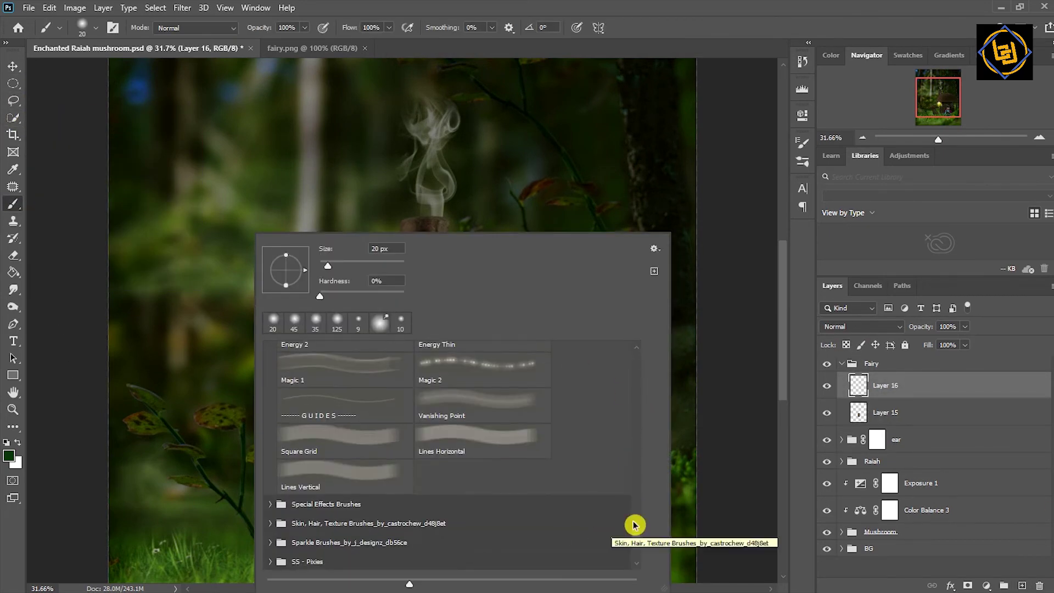
pyautogui.scroll(-5, 635, 536)
pyautogui.click(273, 426)
pyautogui.click(341, 494)
# - Undo a green test stroke and switch to the Magic Circle brush 2 preset
pyautogui.moveTo(192, 181); pyautogui.dragTo(354, 154)
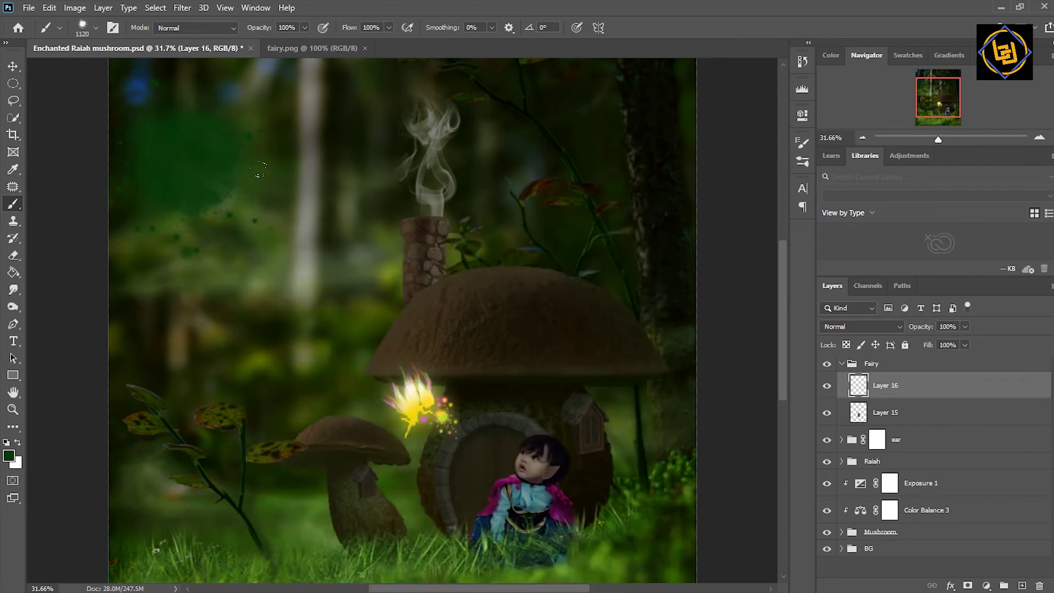
pyautogui.hotkey('ctrl', 'z')
pyautogui.rightClick(259, 169)
pyautogui.scroll(-1, 467, 494)
pyautogui.click(502, 515)
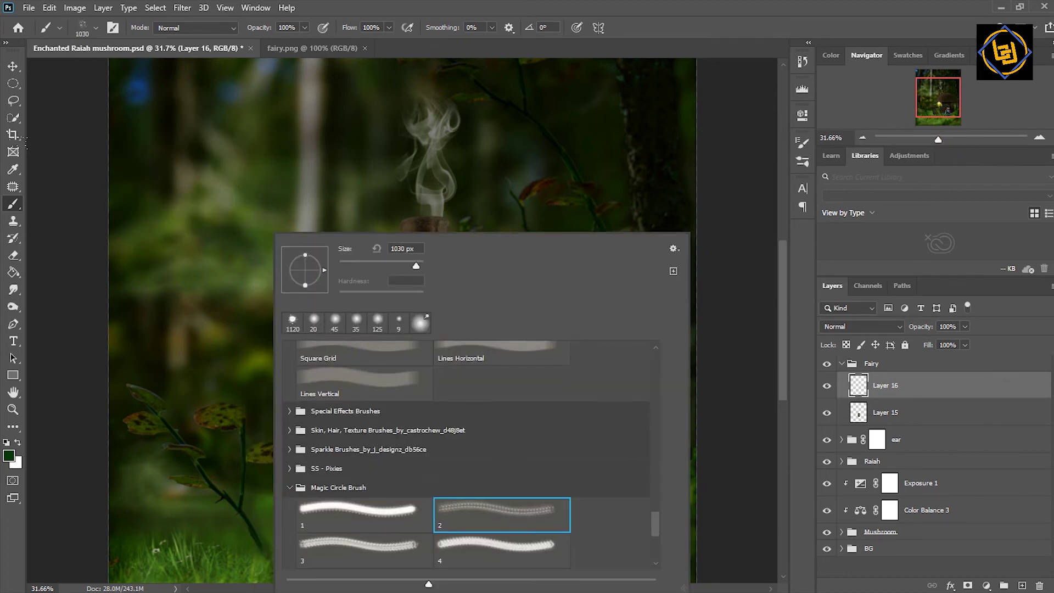
pyautogui.press('Return')
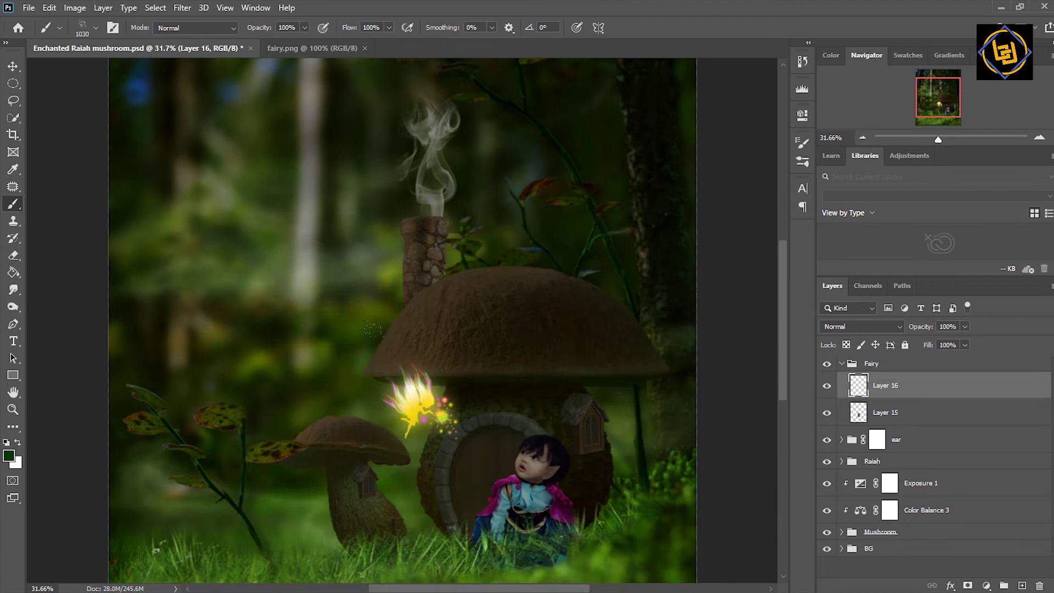
# - Sample magenta from the fairy's glow and set the new layer to Color Dodge
pyautogui.click(8, 456)
pyautogui.click(433, 407)
pyautogui.press('Return')
pyautogui.click(846, 326)
pyautogui.click(841, 384)
# - Paint an orange sparkle swirl around the fairy and name the layer 'circle'
pyautogui.click(9, 455)
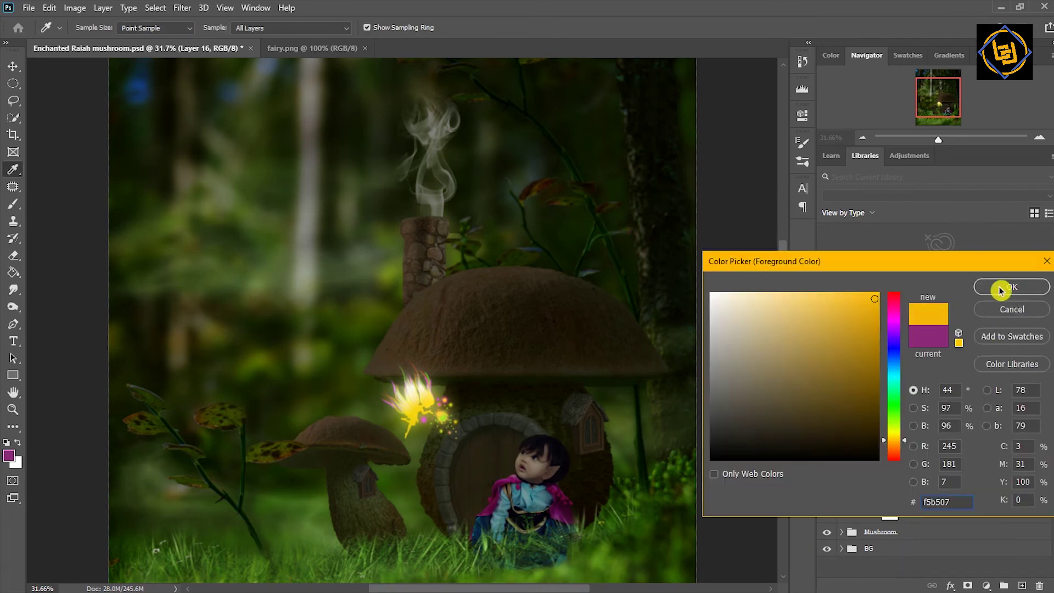
pyautogui.click(1006, 286)
pyautogui.moveTo(478, 433); pyautogui.dragTo(358, 312)
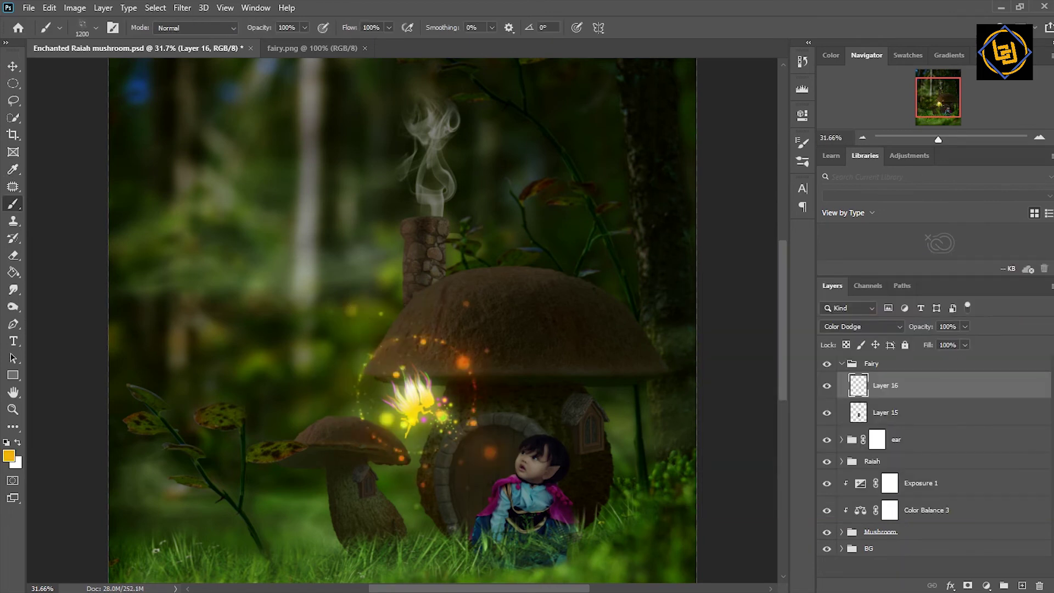
pyautogui.press('v')
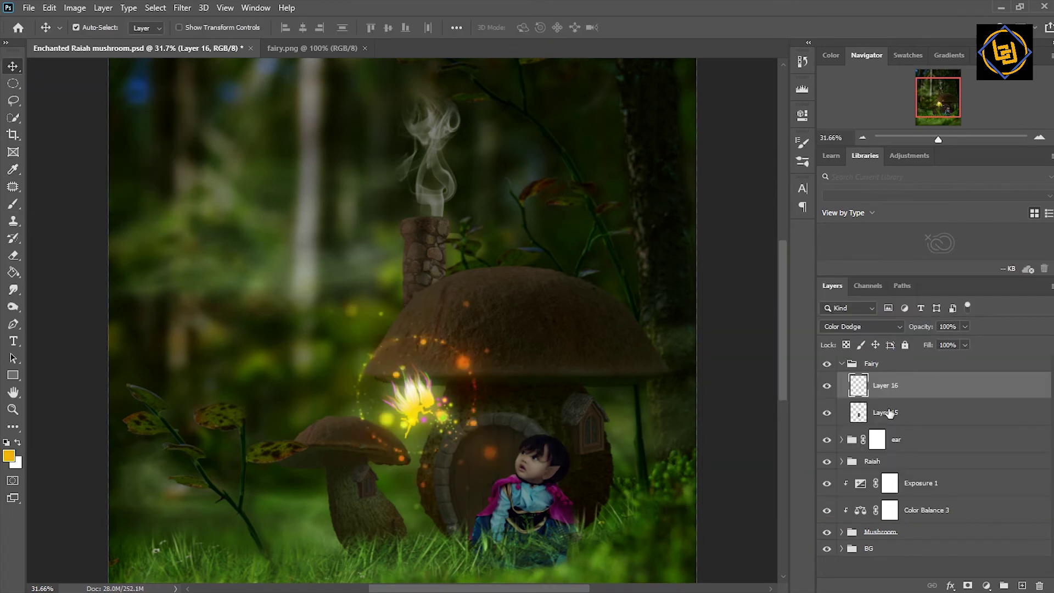
pyautogui.doubleClick(889, 386)
pyautogui.write('e')
pyautogui.press('Return')
# - Add a new layer named 'particles' and browse the brush preset folders
pyautogui.click(1023, 585)
pyautogui.write('particles')
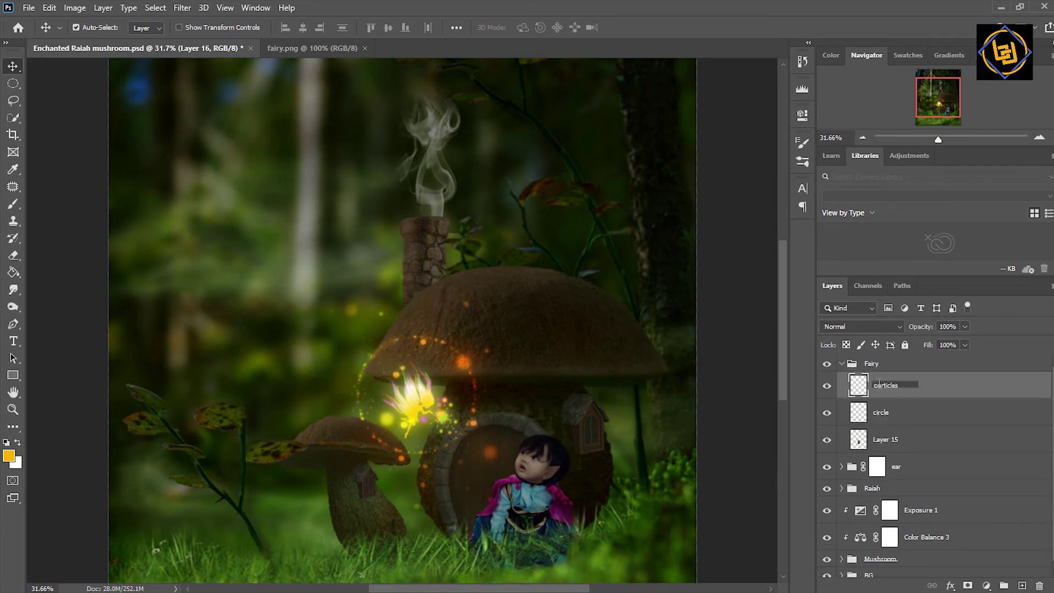
pyautogui.press('Return')
pyautogui.rightClick(177, 377)
pyautogui.click(209, 397)
pyautogui.press('b')
pyautogui.rightClick(317, 378)
pyautogui.scroll(-3, 368, 521)
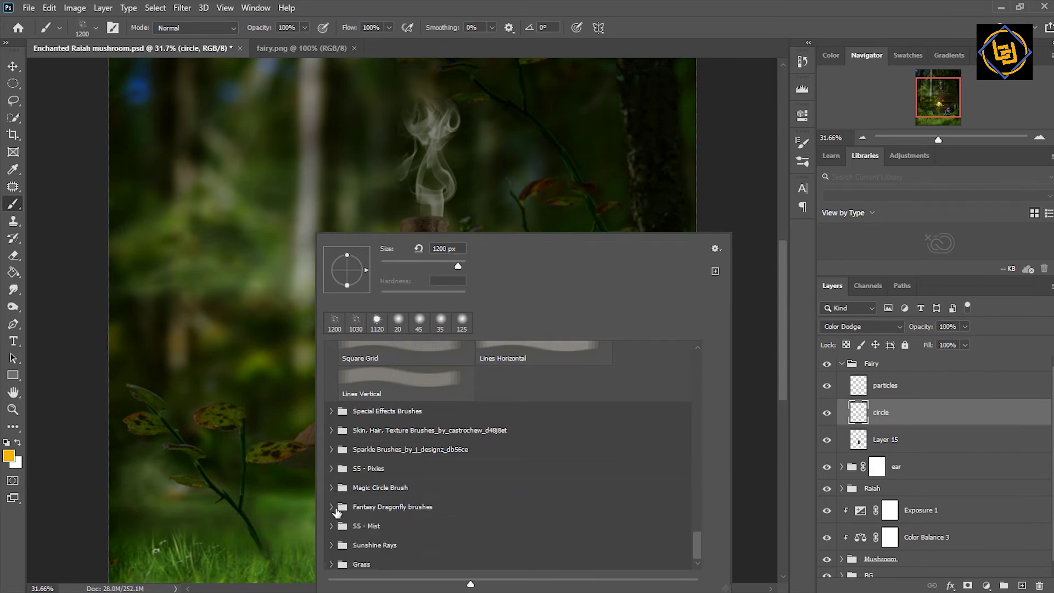
pyautogui.scroll(1, 701, 541)
pyautogui.click(331, 456)
pyautogui.doubleClick(329, 475)
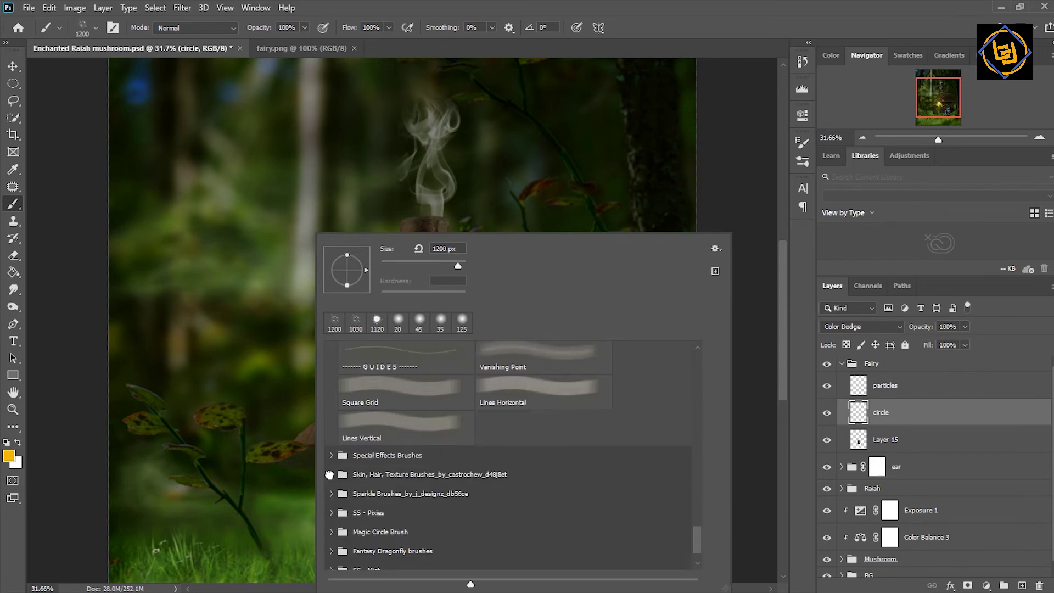
pyautogui.click(331, 493)
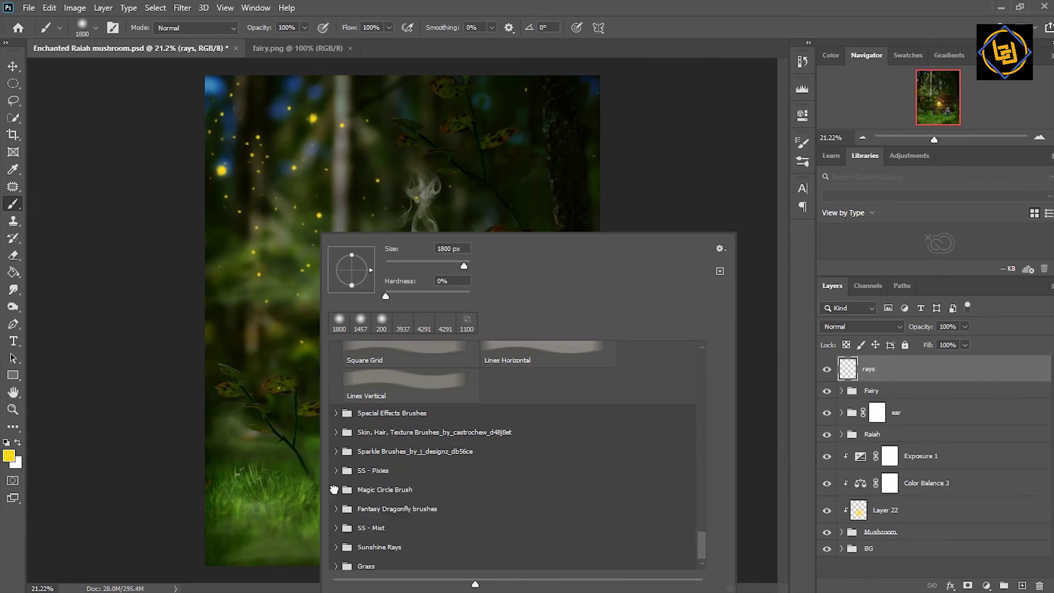
# - Choose Sunshine Rays brush 16 at 4646 px
pyautogui.click(335, 547)
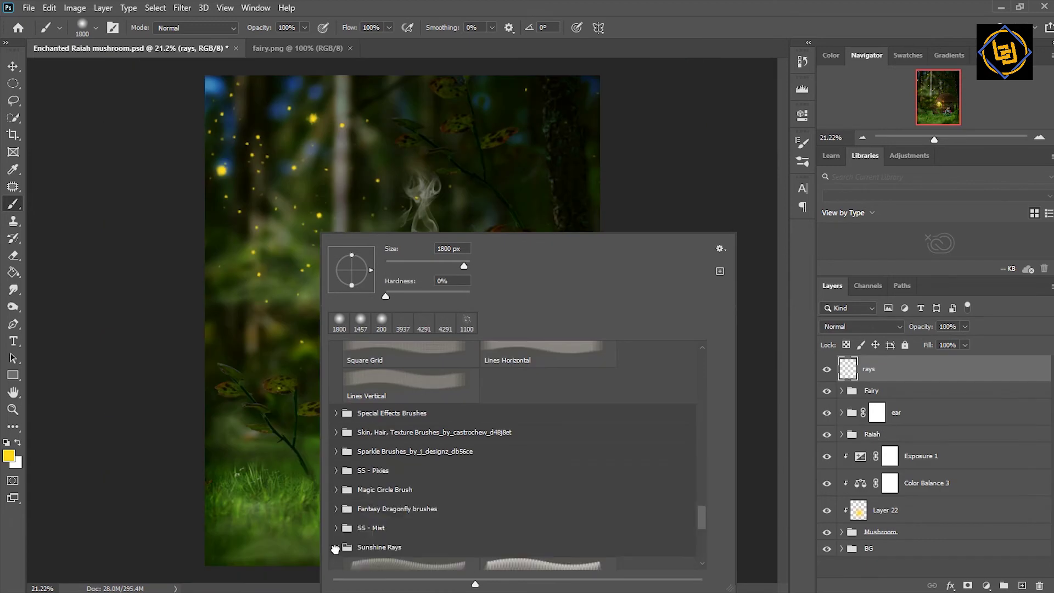
pyautogui.click(409, 564)
pyautogui.moveTo(376, 288); pyautogui.dragTo(361, 254)
pyautogui.moveTo(465, 266); pyautogui.dragTo(469, 266)
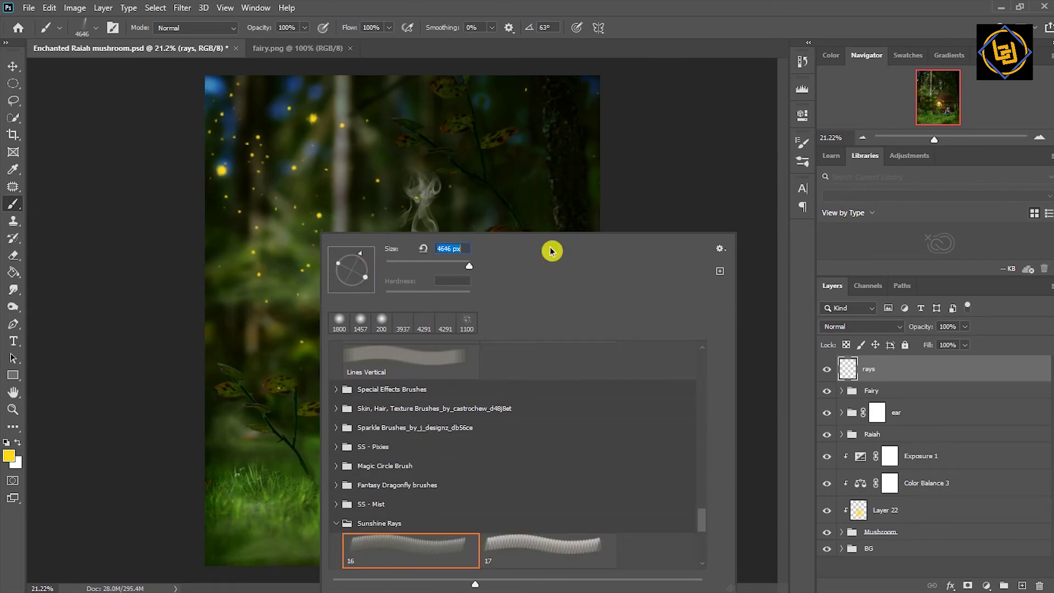
pyautogui.moveTo(730, 586)
pyautogui.mouseDown()
pyautogui.moveTo(577, 460)
pyautogui.moveTo(501, 445)
pyautogui.mouseUp()
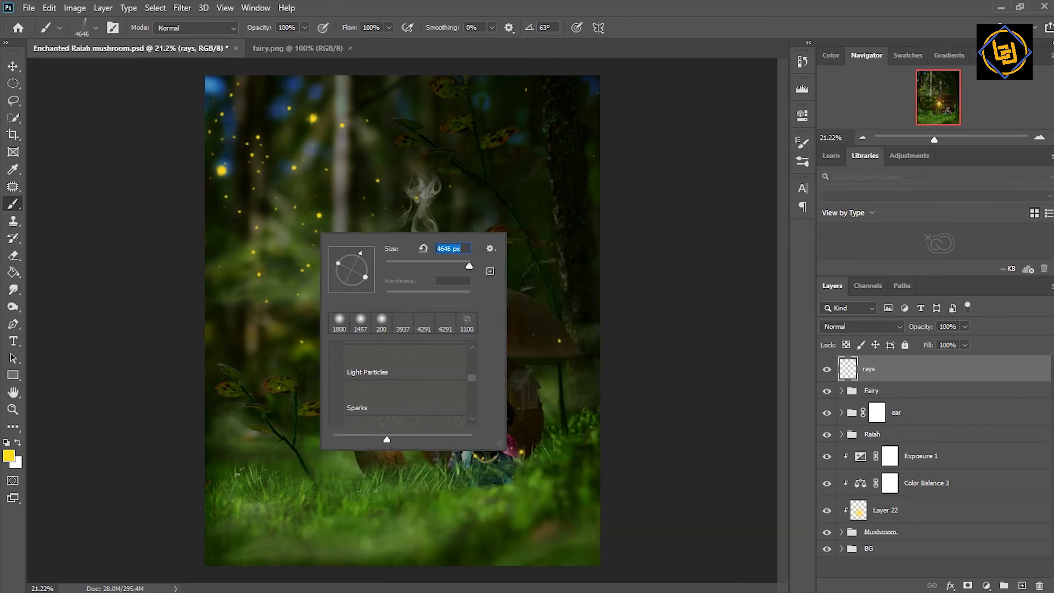
pyautogui.write('5000')
pyautogui.press('Return')
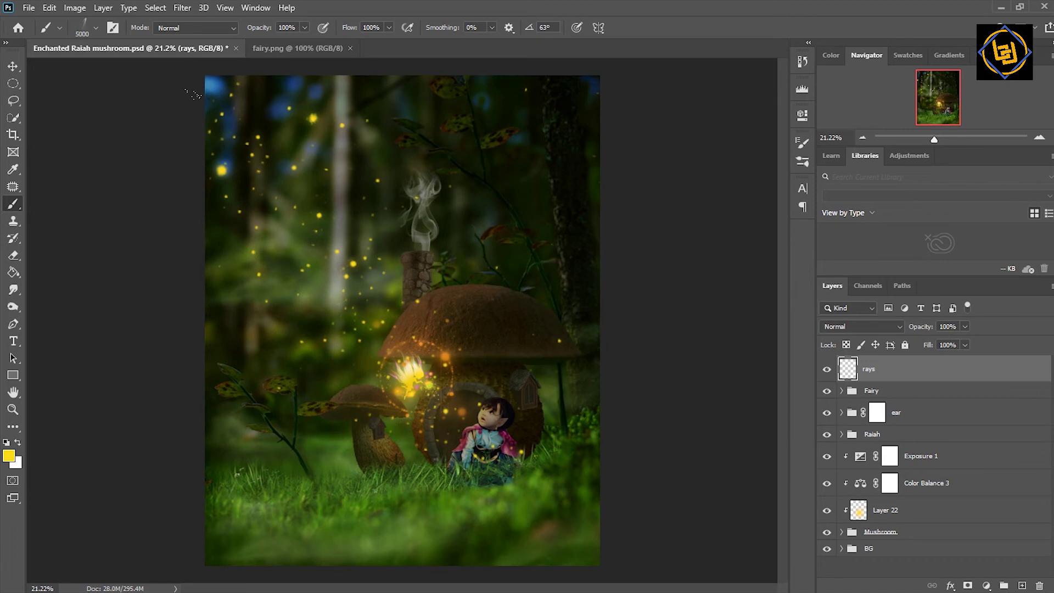
# - Set the rays layer to Soft Light and paint diagonal rays from the top-left
pyautogui.click(862, 326)
pyautogui.click(854, 428)
pyautogui.click(187, 89)
pyautogui.hotkey('ctrl', 'z')
pyautogui.click(187, 120)
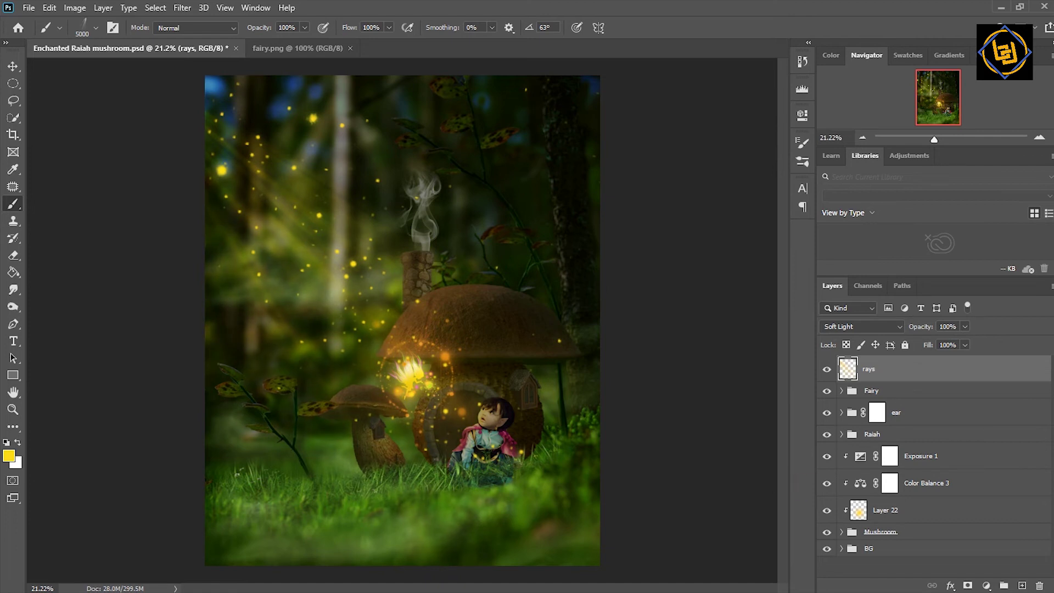
# - Compare the scene without the rays, restore them, and lower opacity to 78%
pyautogui.press('v')
pyautogui.hotkey('ctrl', 'z')
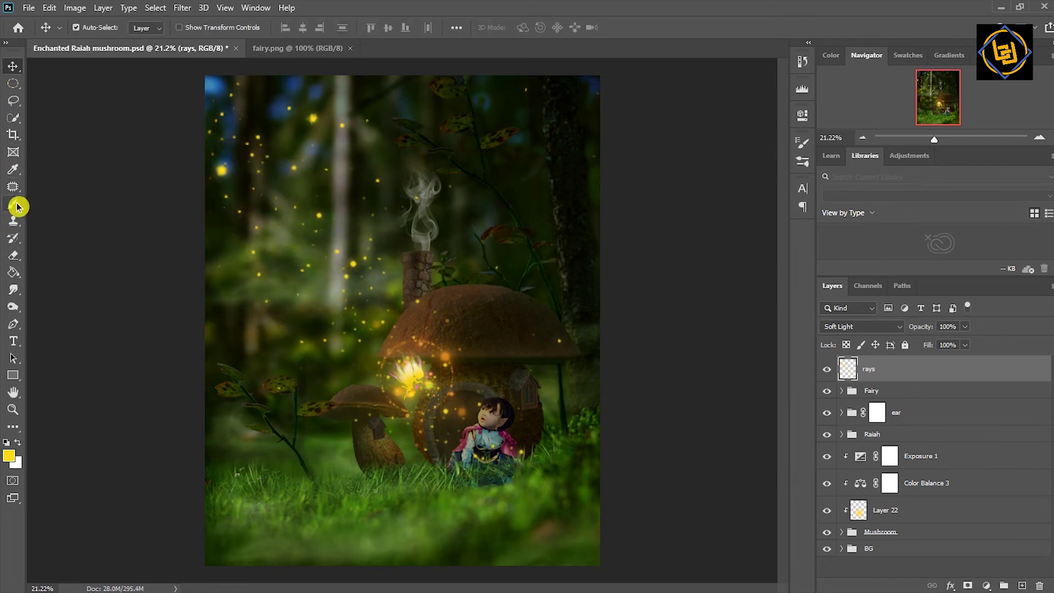
pyautogui.click(13, 204)
pyautogui.hotkey('ctrl', 'shift', 'z')
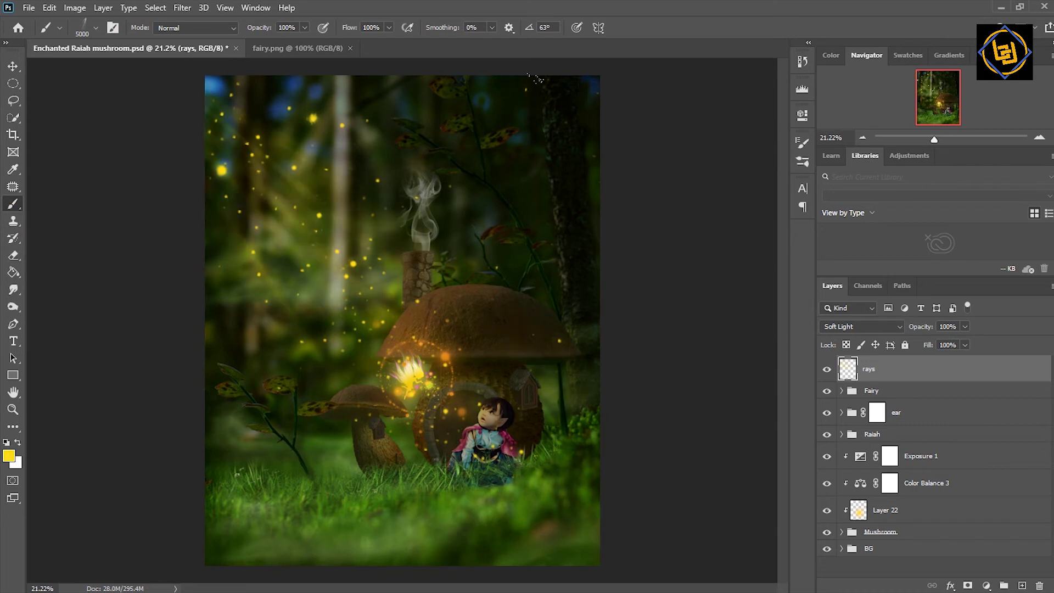
pyautogui.moveTo(965, 326); pyautogui.dragTo(950, 347)
# - Free-transform the rays layer, stretching it vertically past the top and bottom edges
pyautogui.click(13, 66)
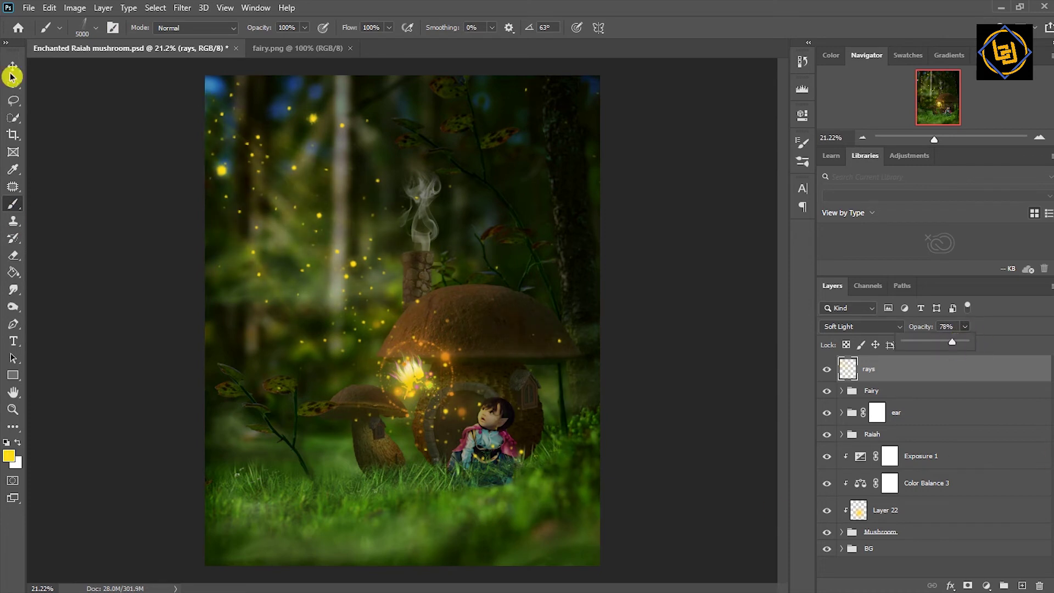
pyautogui.hotkey('ctrl', 't')
pyautogui.moveTo(402, 75); pyautogui.dragTo(401, 55)
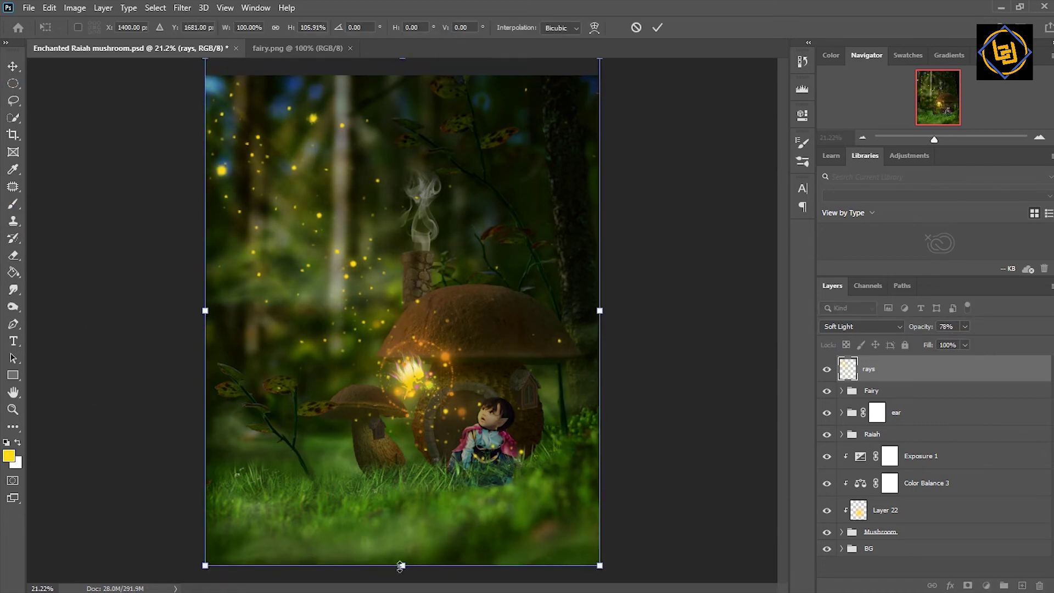
pyautogui.moveTo(403, 566); pyautogui.dragTo(402, 590)
pyautogui.press('Return')
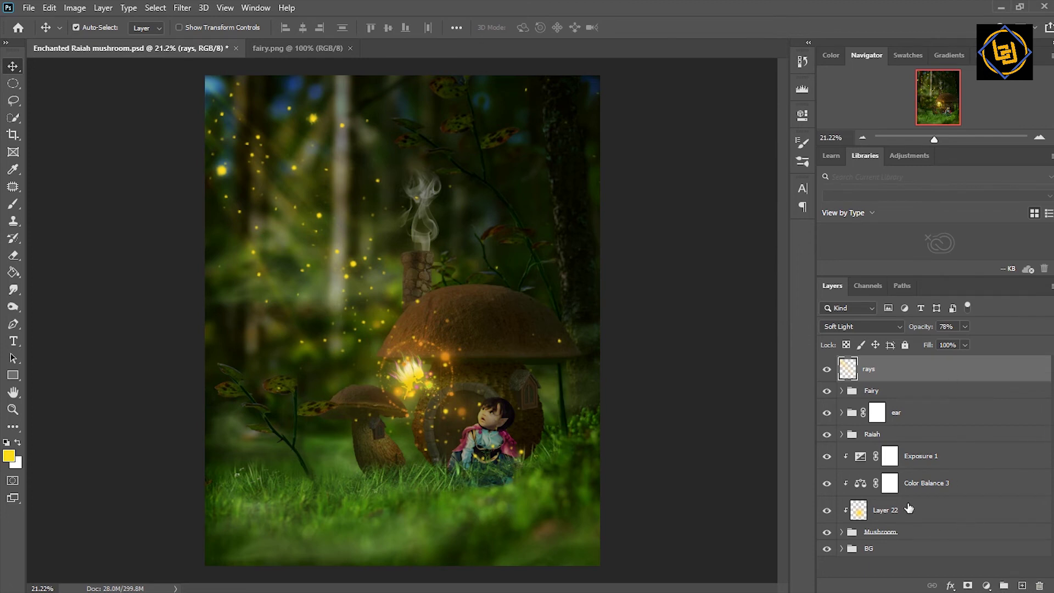
# - In the Raiah group, lower the yellow glow opacity and Layer 16 to 67%
pyautogui.click(842, 435)
pyautogui.click(892, 564)
pyautogui.click(965, 326)
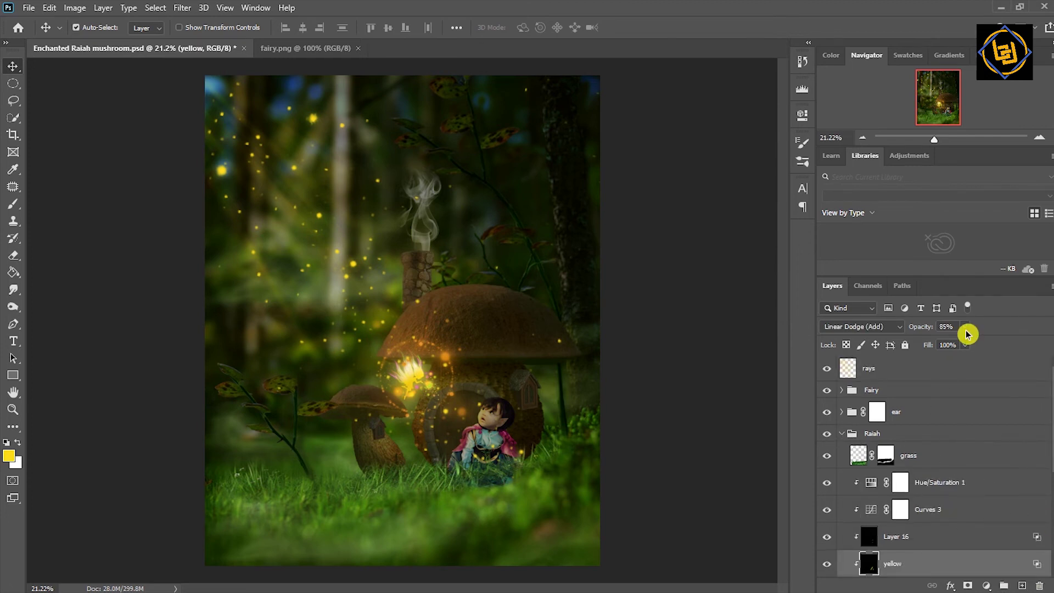
pyautogui.moveTo(966, 342); pyautogui.dragTo(953, 348)
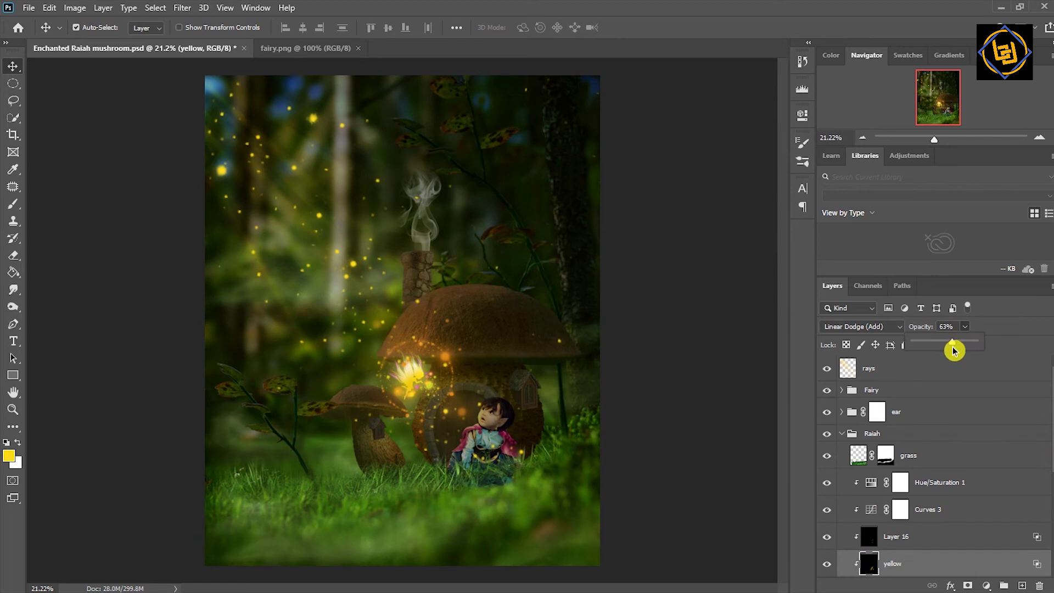
pyautogui.click(920, 538)
pyautogui.click(965, 326)
pyautogui.moveTo(961, 343); pyautogui.dragTo(945, 346)
# - Zoom in on the child and fairy and lower the yellow layer's opacity further
pyautogui.scroll(-2, 981, 503)
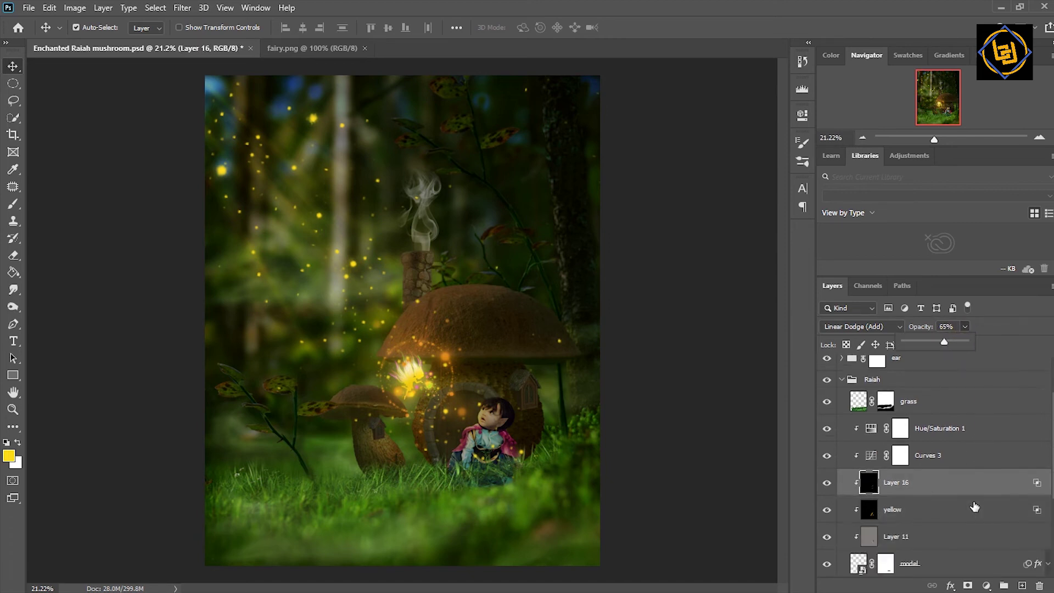
pyautogui.click(949, 457)
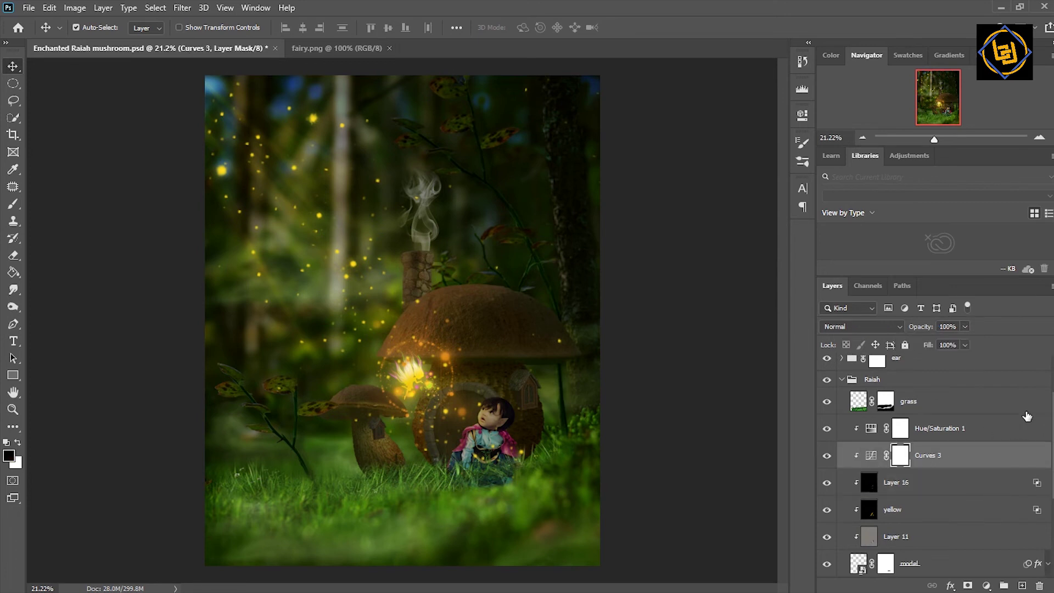
pyautogui.moveTo(934, 139); pyautogui.dragTo(941, 141)
pyautogui.moveTo(783, 291); pyautogui.dragTo(783, 318)
pyautogui.click(946, 516)
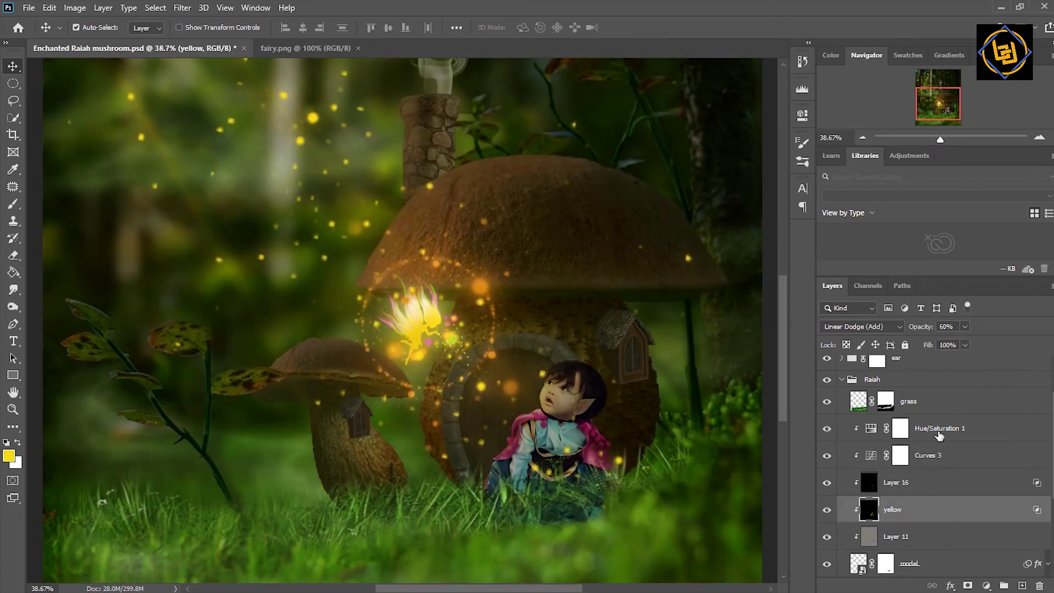
pyautogui.click(965, 326)
pyautogui.moveTo(968, 342); pyautogui.dragTo(955, 344)
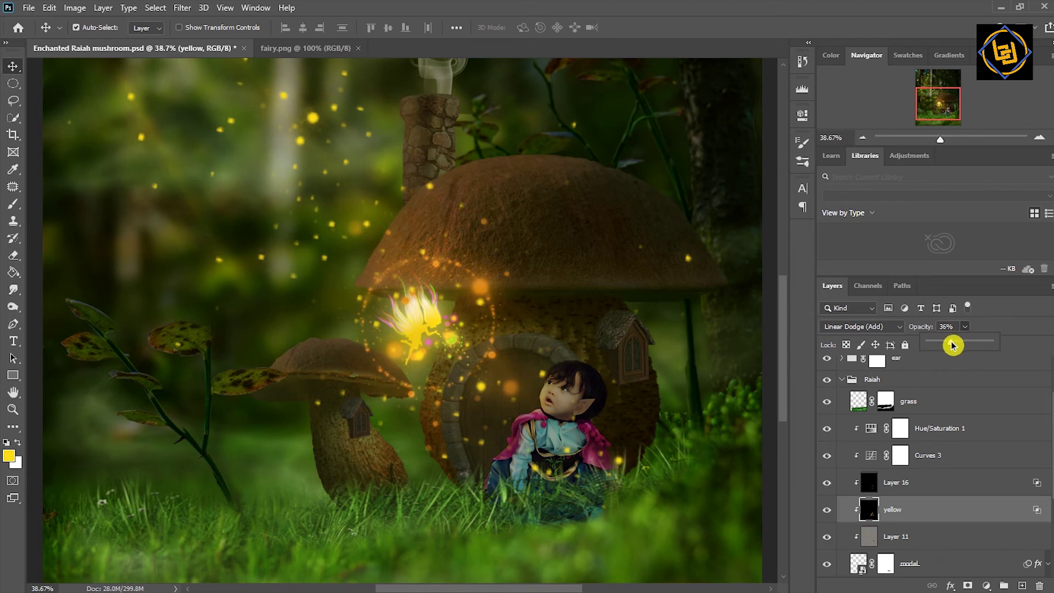
# - Set Layer 16 to 35% and yellow to 25% opacity, then zoom out
pyautogui.click(929, 486)
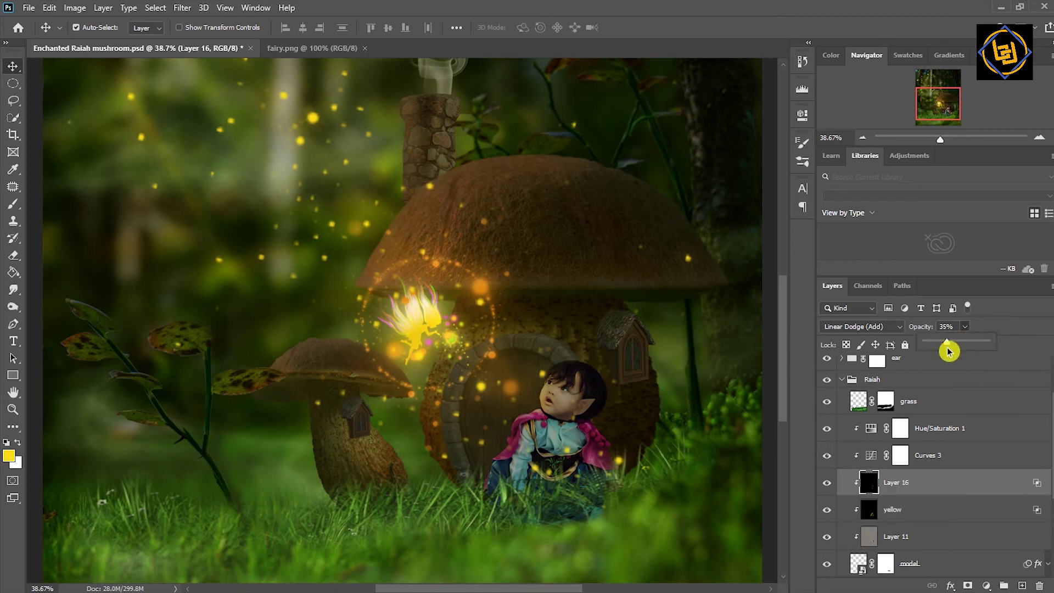
pyautogui.click(846, 409)
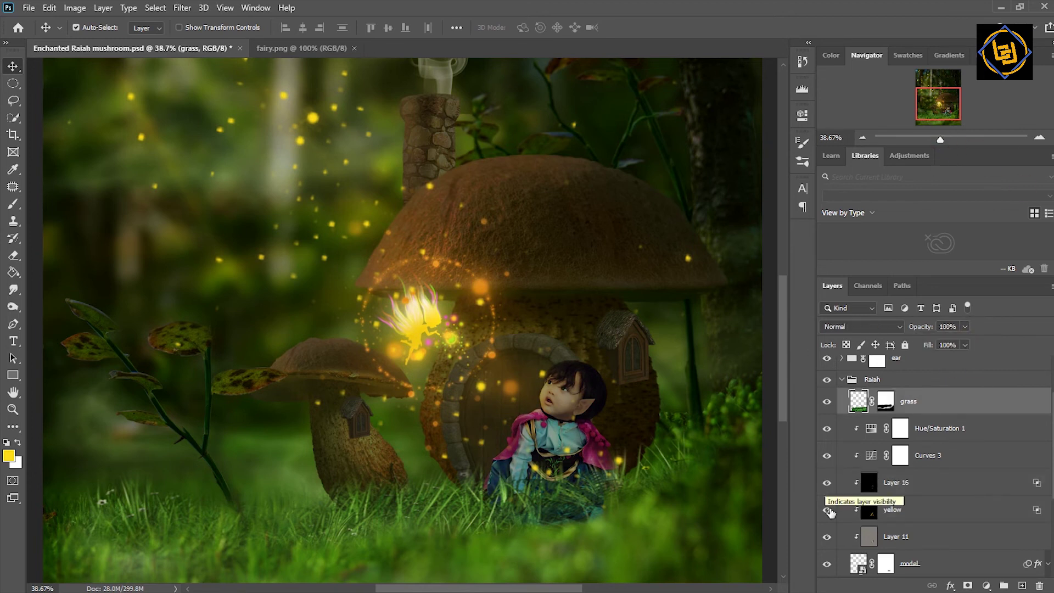
pyautogui.click(826, 483)
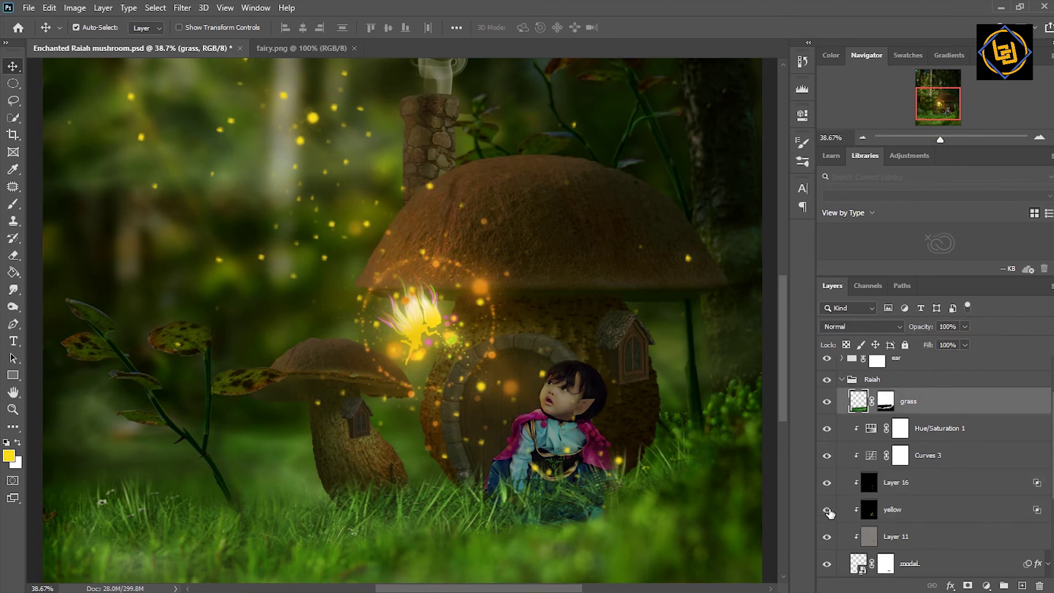
pyautogui.click(932, 510)
pyautogui.click(945, 327)
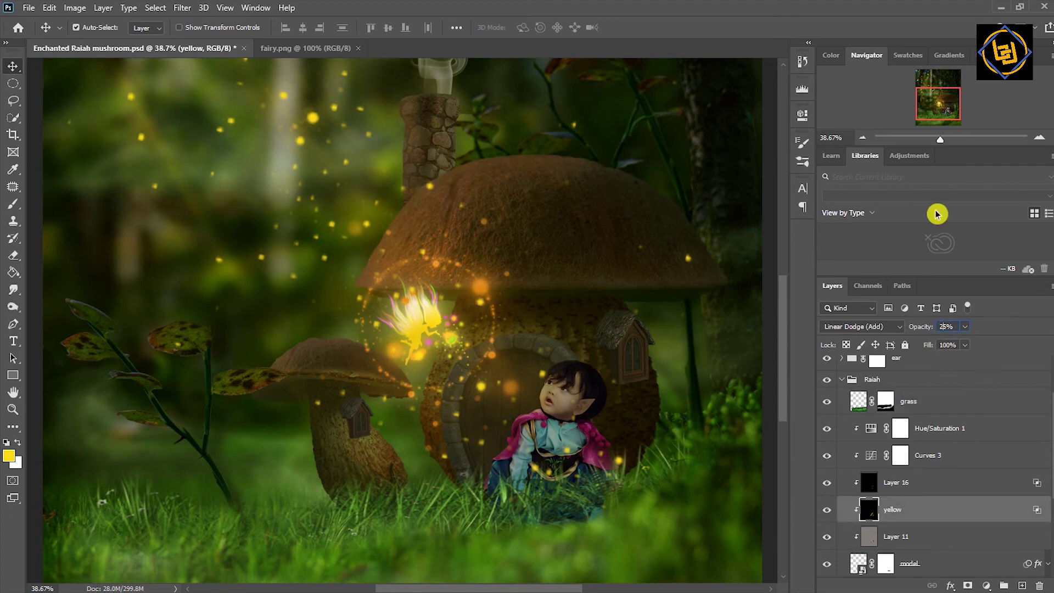
pyautogui.moveTo(940, 139); pyautogui.dragTo(935, 140)
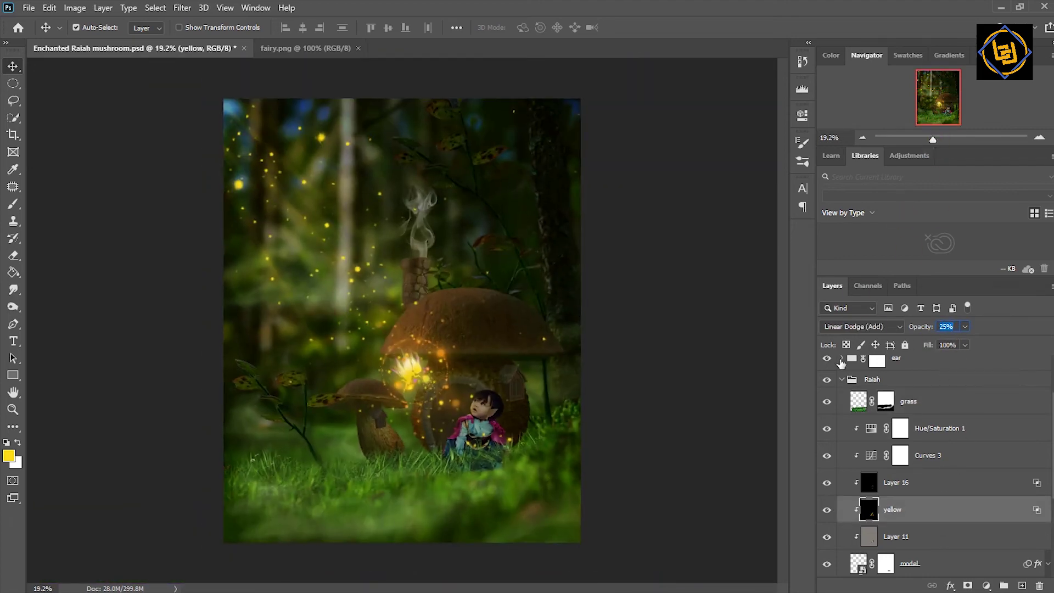
# - Turn on the Layer 34 copy 3 layer with the small red mushrooms
pyautogui.scroll(-1, 990, 480)
pyautogui.scroll(-3, 970, 499)
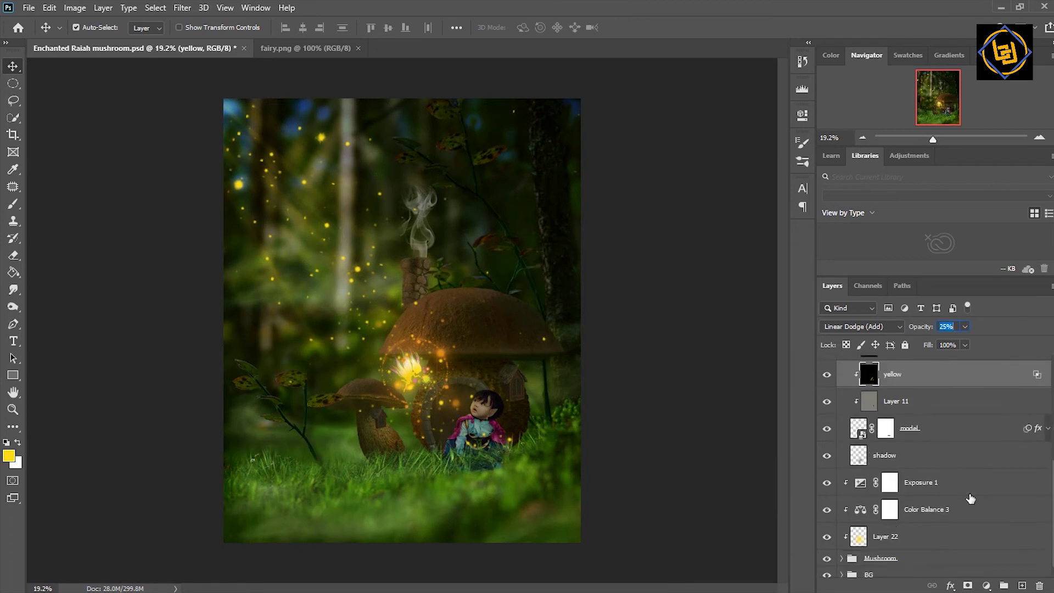
pyautogui.scroll(-1, 970, 499)
pyautogui.scroll(-2, 970, 499)
pyautogui.scroll(-2, 956, 549)
pyautogui.scroll(-2, 956, 549)
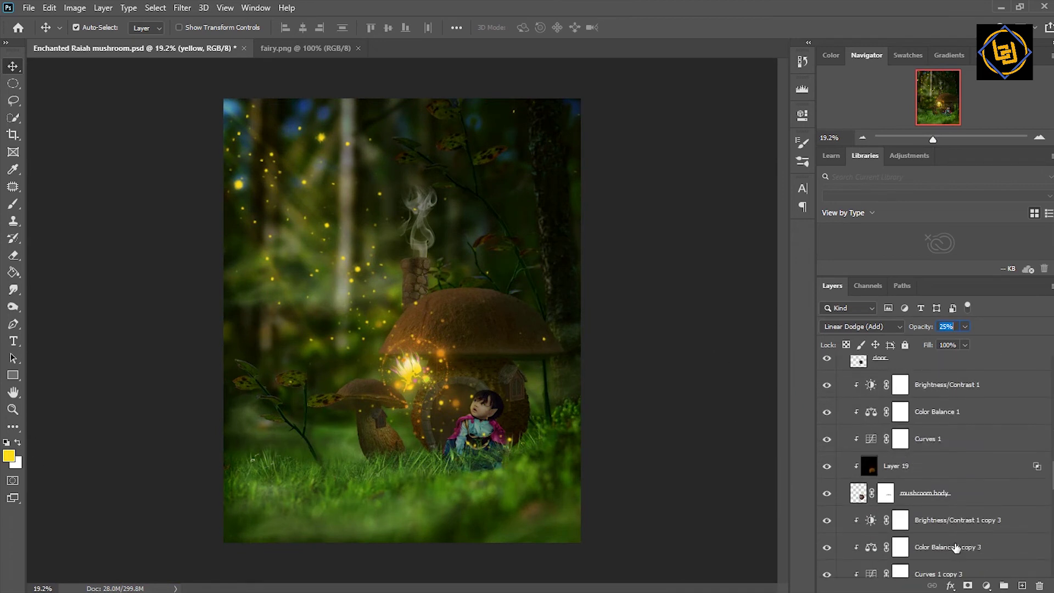
pyautogui.scroll(-1, 956, 548)
pyautogui.scroll(-2, 956, 547)
pyautogui.scroll(-2, 956, 547)
pyautogui.scroll(-2, 956, 546)
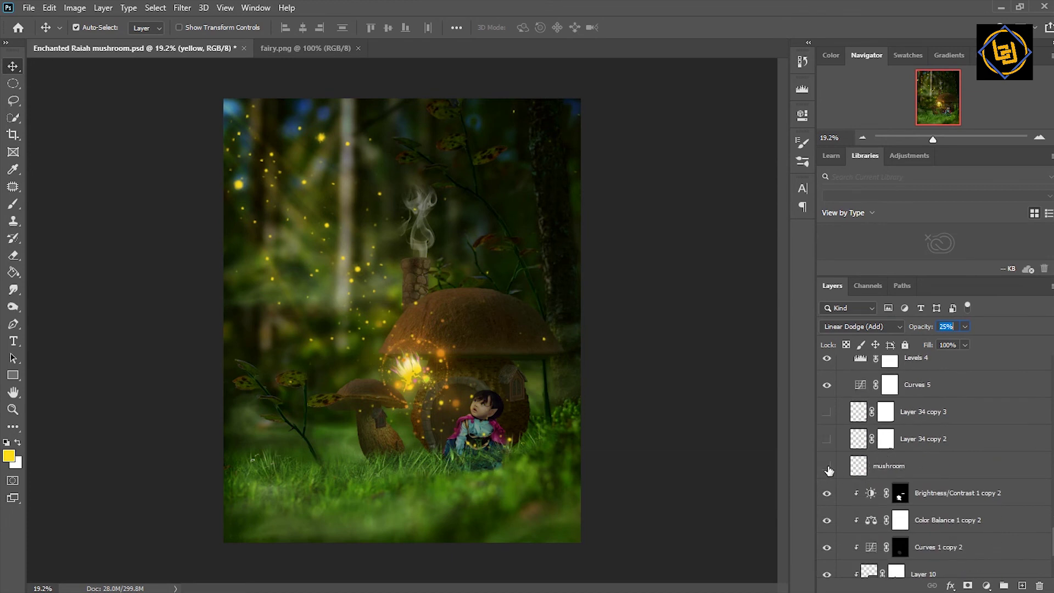
pyautogui.click(828, 417)
# - Expand the BG group to reach its adjustment layers
pyautogui.scroll(-3, 973, 545)
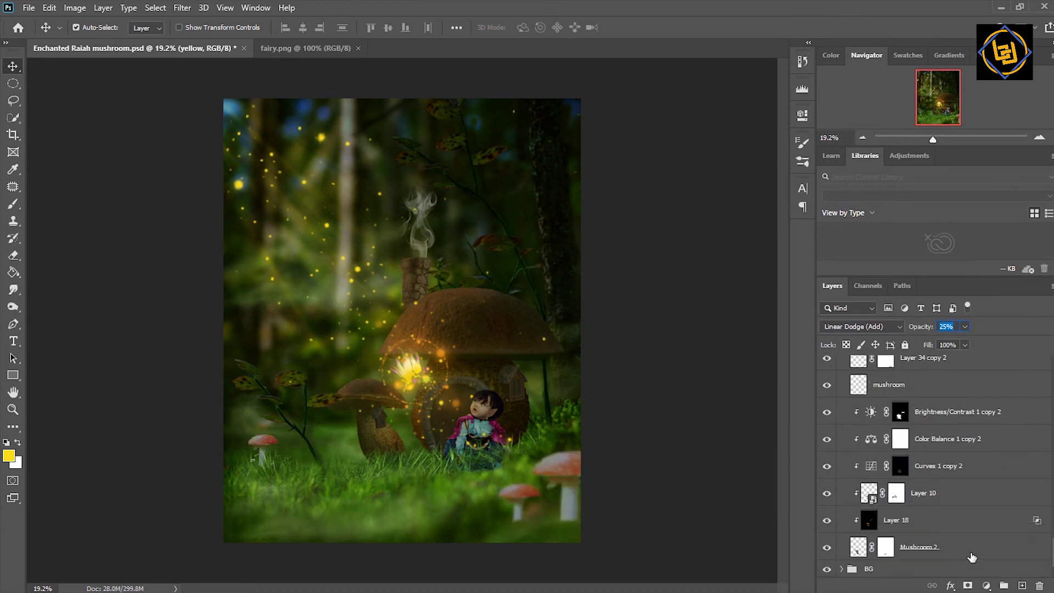
pyautogui.scroll(-3, 906, 572)
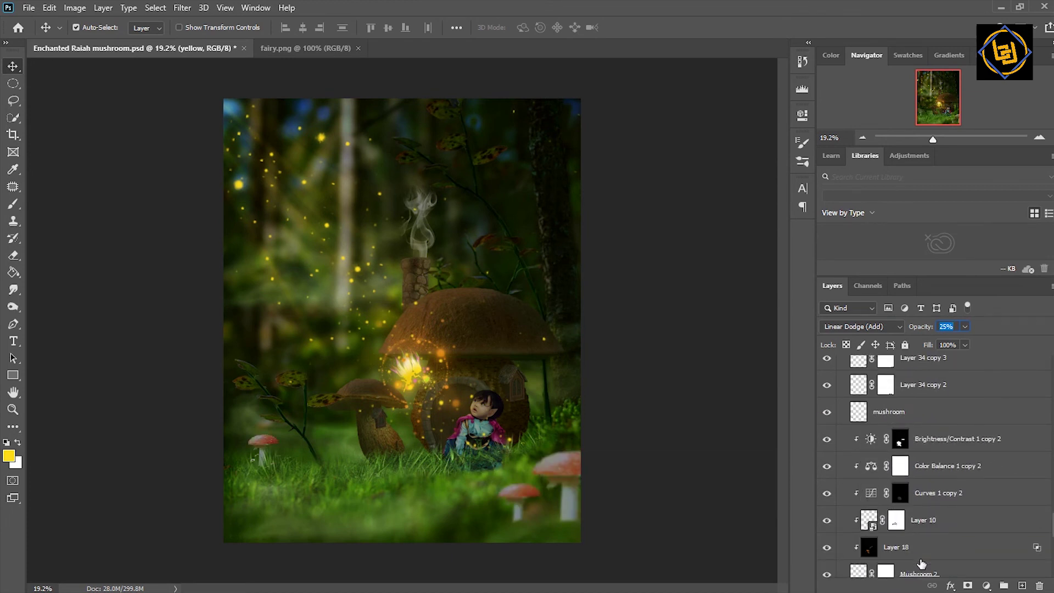
pyautogui.scroll(-3, 906, 571)
pyautogui.scroll(-2, 879, 528)
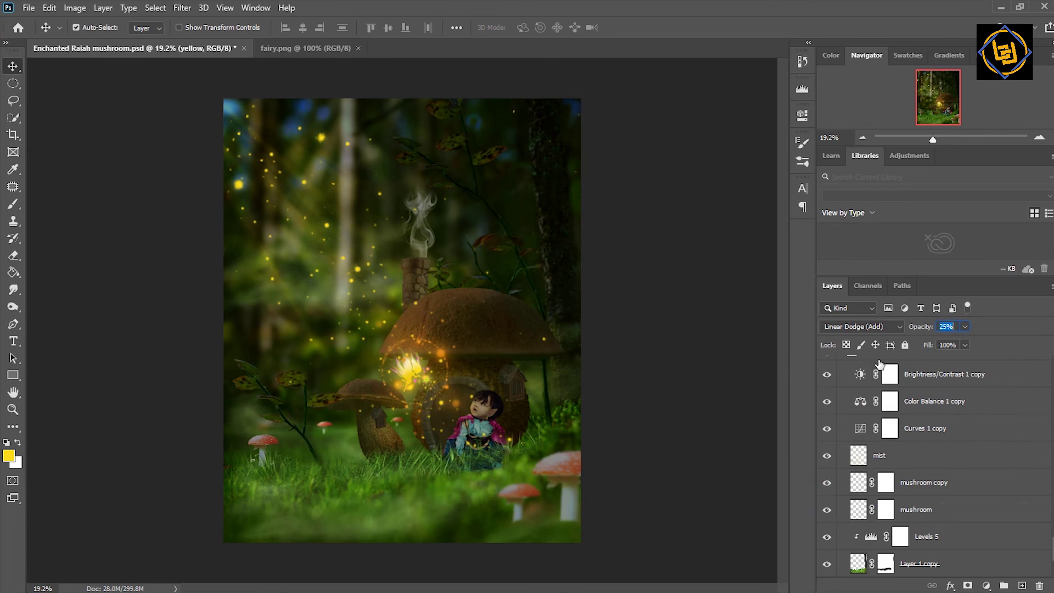
pyautogui.click(842, 570)
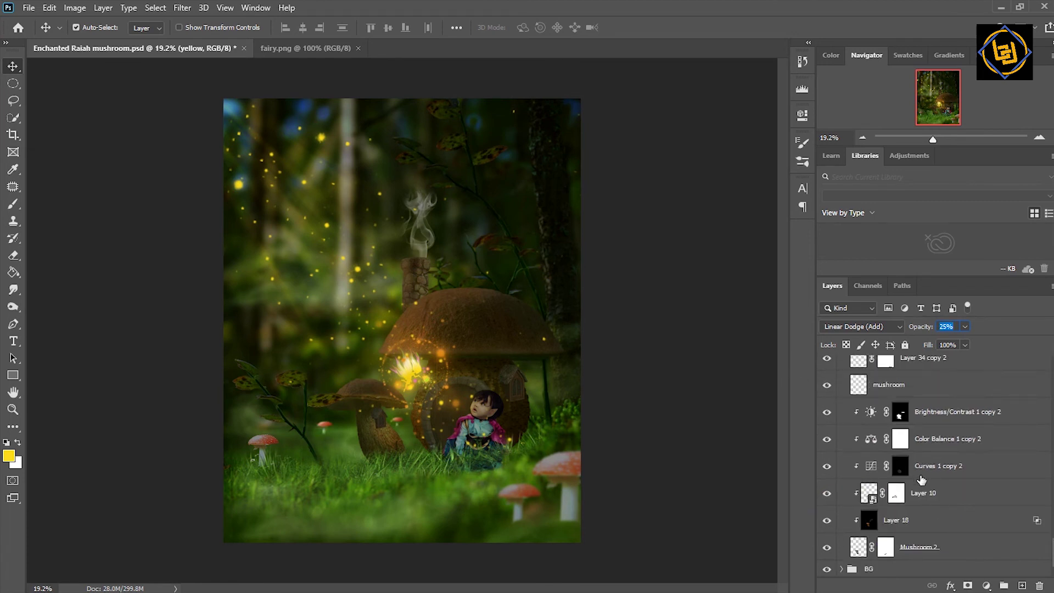
pyautogui.click(911, 573)
pyautogui.click(841, 569)
pyautogui.scroll(-1, 890, 549)
pyautogui.scroll(-3, 889, 549)
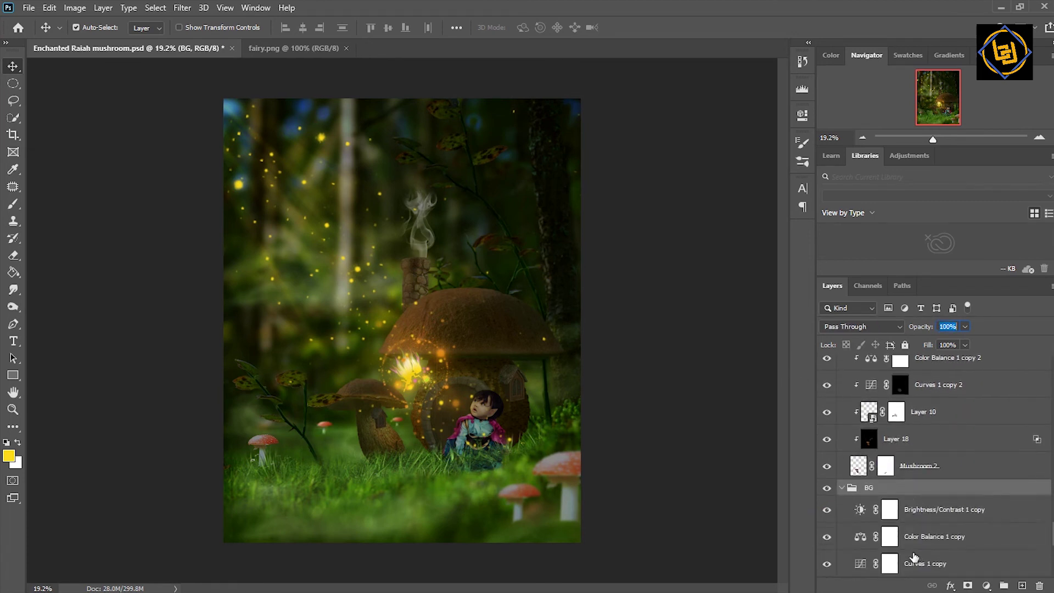
pyautogui.scroll(-3, 879, 549)
# - Lower the Levels 5 output white level to 196 to dim the background
pyautogui.click(870, 483)
pyautogui.doubleClick(870, 483)
pyautogui.moveTo(772, 288); pyautogui.dragTo(726, 298)
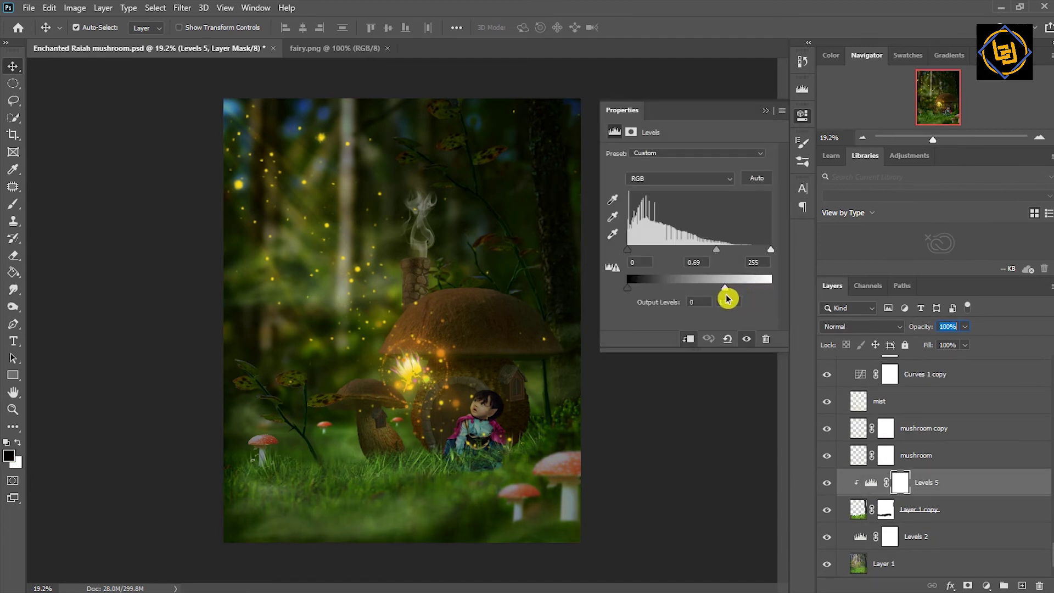
pyautogui.click(765, 112)
pyautogui.scroll(3, 1039, 543)
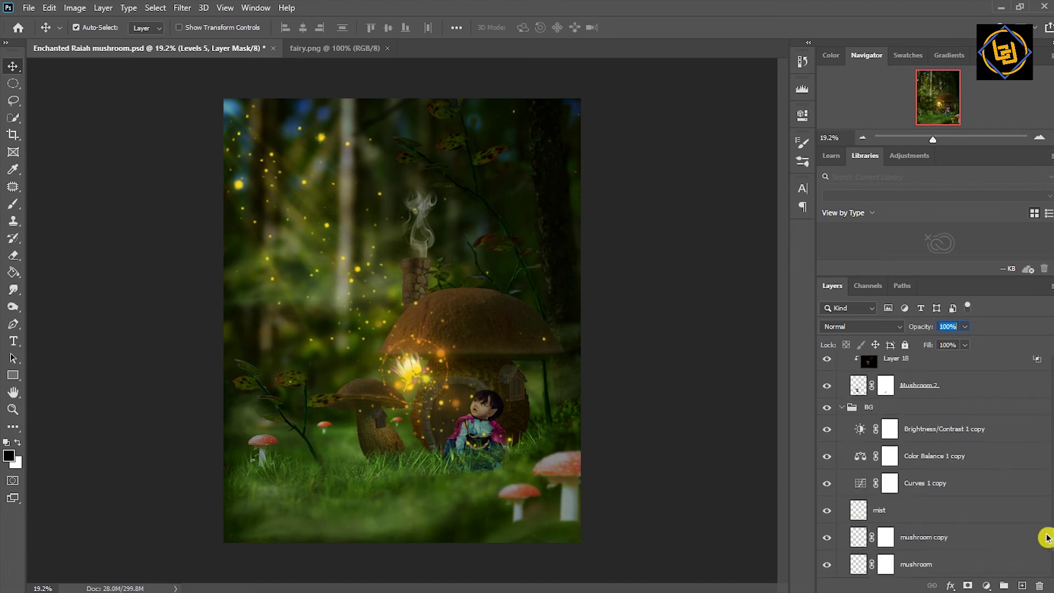
pyautogui.scroll(3, 1035, 442)
pyautogui.scroll(3, 1033, 426)
pyautogui.scroll(3, 1005, 393)
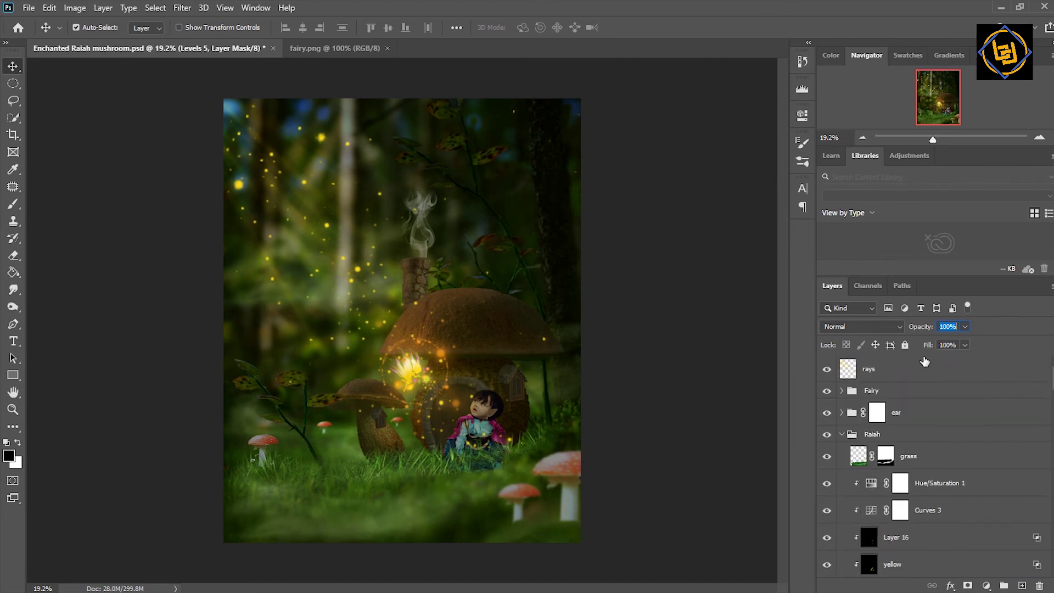
pyautogui.scroll(-5, 1043, 422)
pyautogui.scroll(-5, 1043, 434)
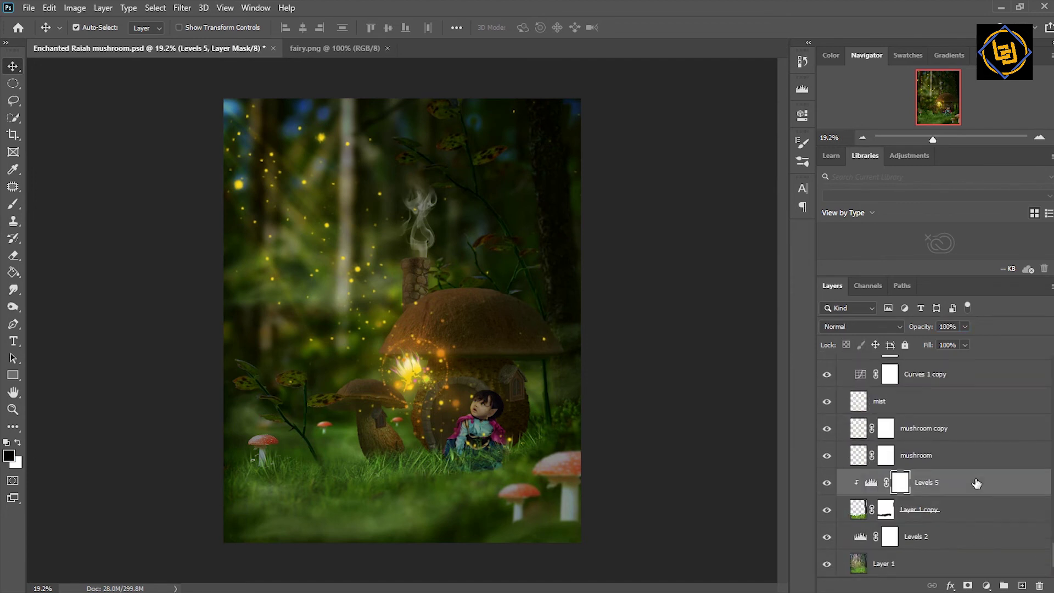
# - Add a new layer with a bright yellow foreground colour, blended as Linear Dodge (Add)
pyautogui.click(1022, 586)
pyautogui.click(9, 455)
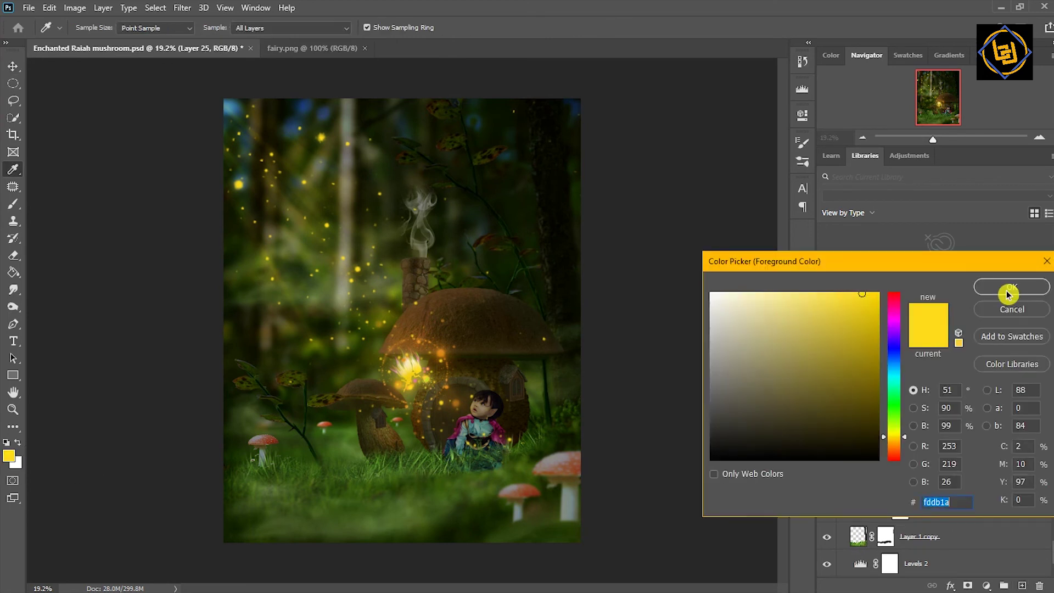
pyautogui.click(1007, 291)
pyautogui.click(862, 326)
pyautogui.click(847, 395)
# - Switch to the Brush and flatten its soft tip into a wide ellipse
pyautogui.click(13, 204)
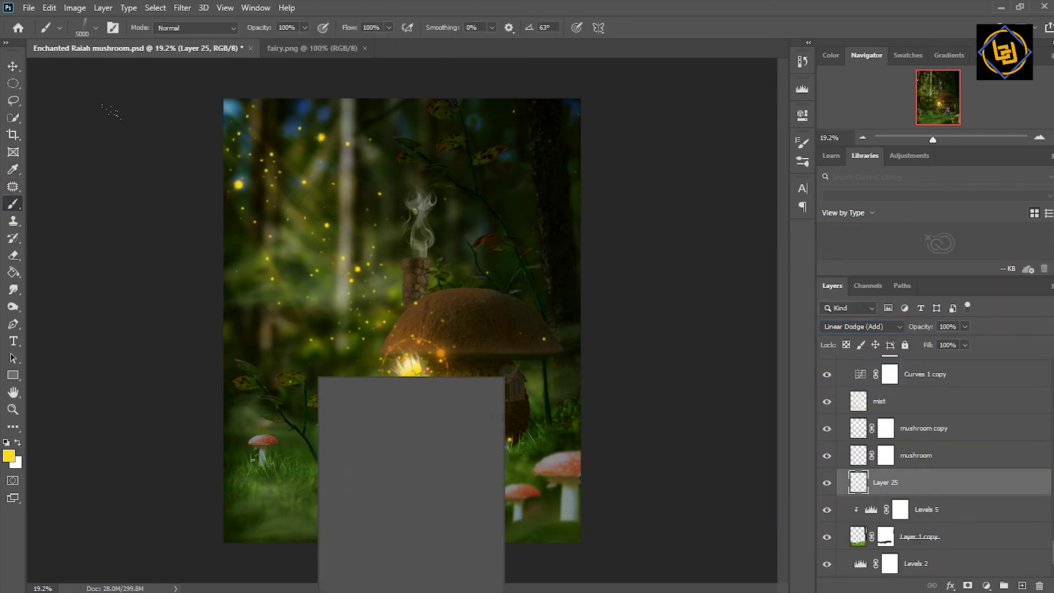
pyautogui.rightClick(320, 378)
pyautogui.press('Escape')
pyautogui.rightClick(373, 378)
pyautogui.moveTo(403, 430); pyautogui.dragTo(404, 422)
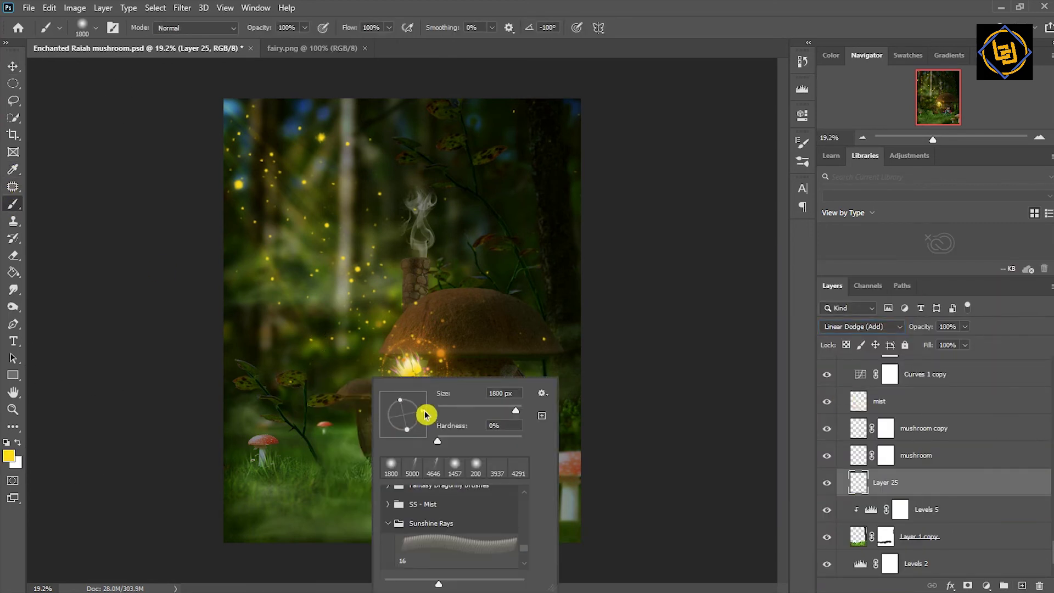
pyautogui.press('Return')
# - Undo a too-strong yellow ground stroke and lower the brush opacity to 10%
pyautogui.moveTo(517, 478); pyautogui.dragTo(233, 497)
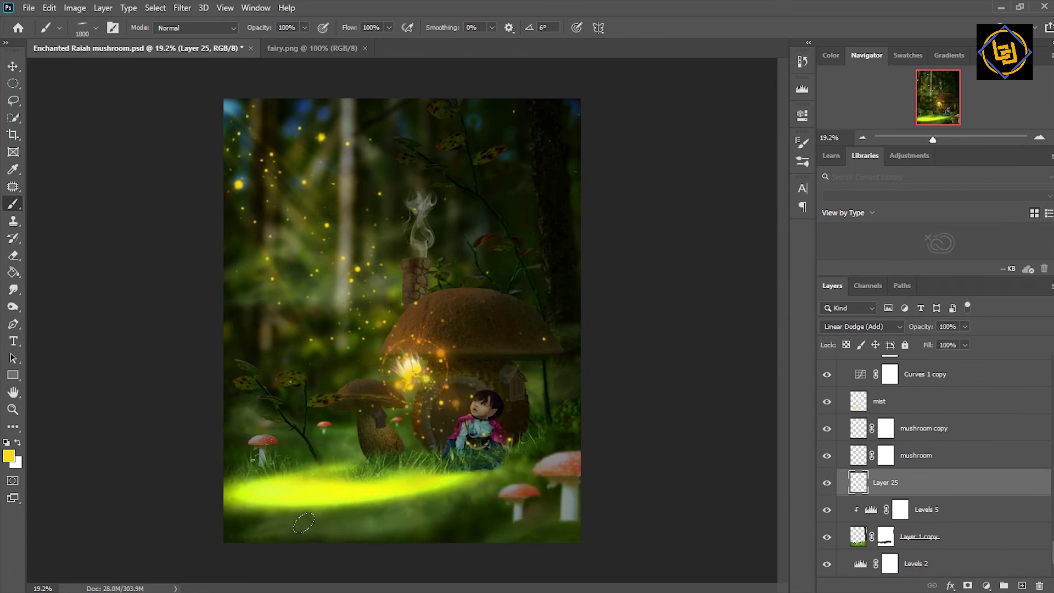
pyautogui.hotkey('ctrl', 'z')
pyautogui.moveTo(304, 27); pyautogui.dragTo(252, 47)
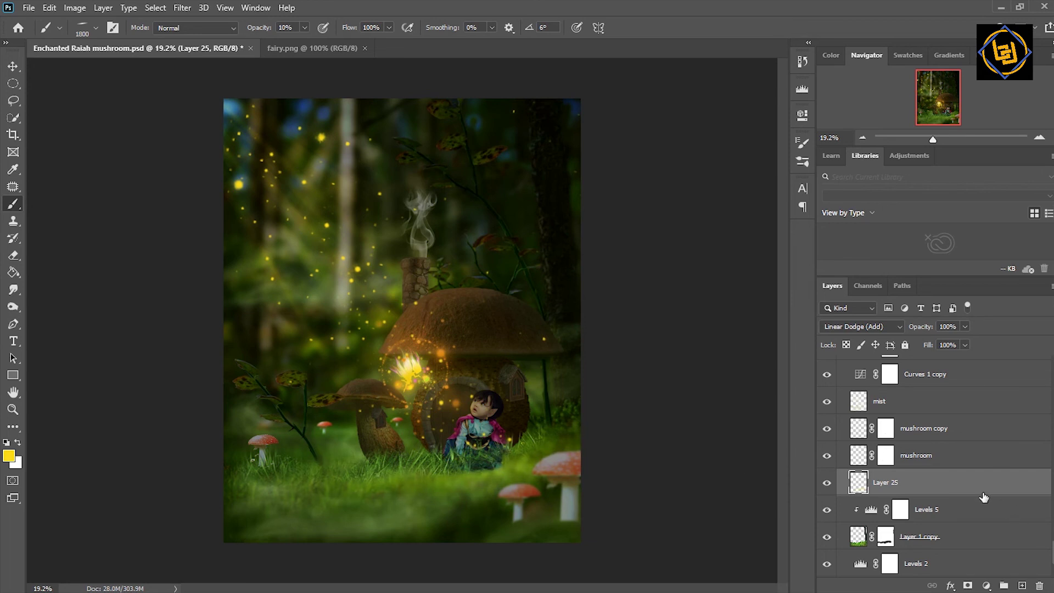
pyautogui.moveTo(1050, 553); pyautogui.dragTo(1030, 431)
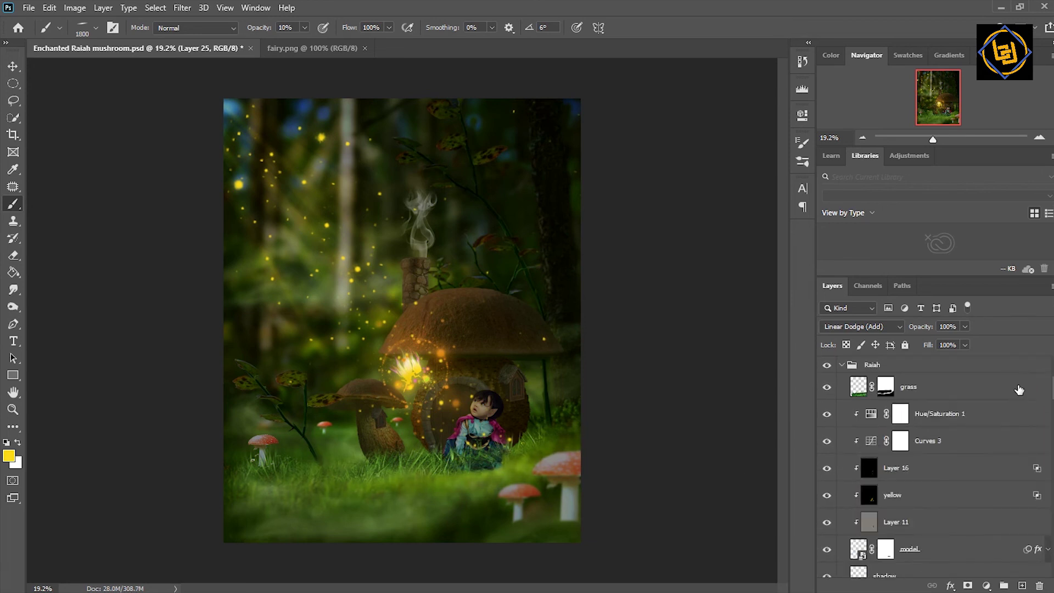
# - Select the grass layer in the Raiah group, removing an unneeded extra layer above it
pyautogui.click(988, 387)
pyautogui.click(1022, 585)
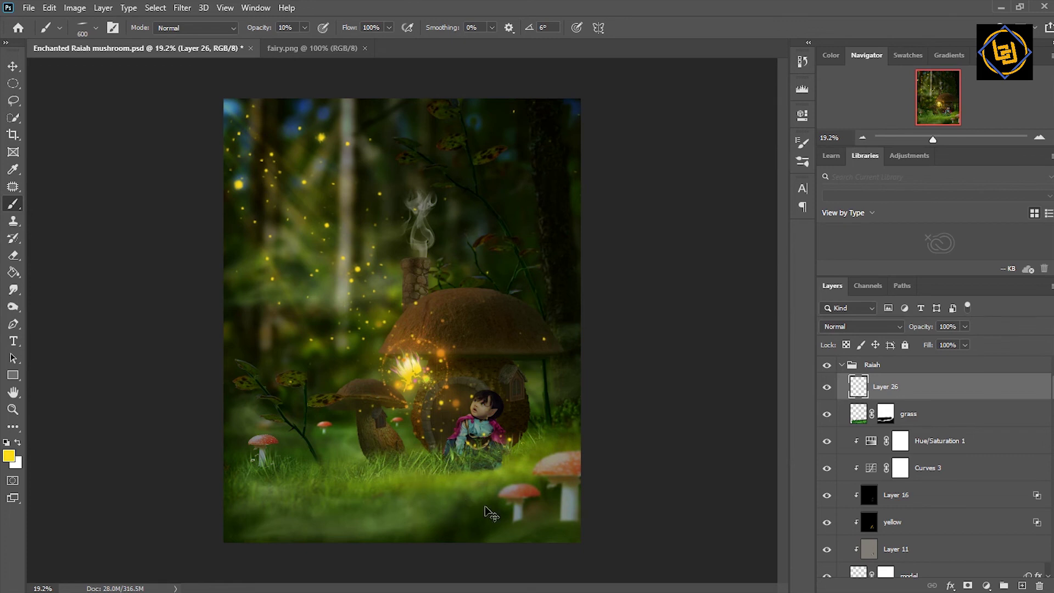
pyautogui.hotkey('ctrl', 'z')
pyautogui.hotkey('ctrl', 'z')
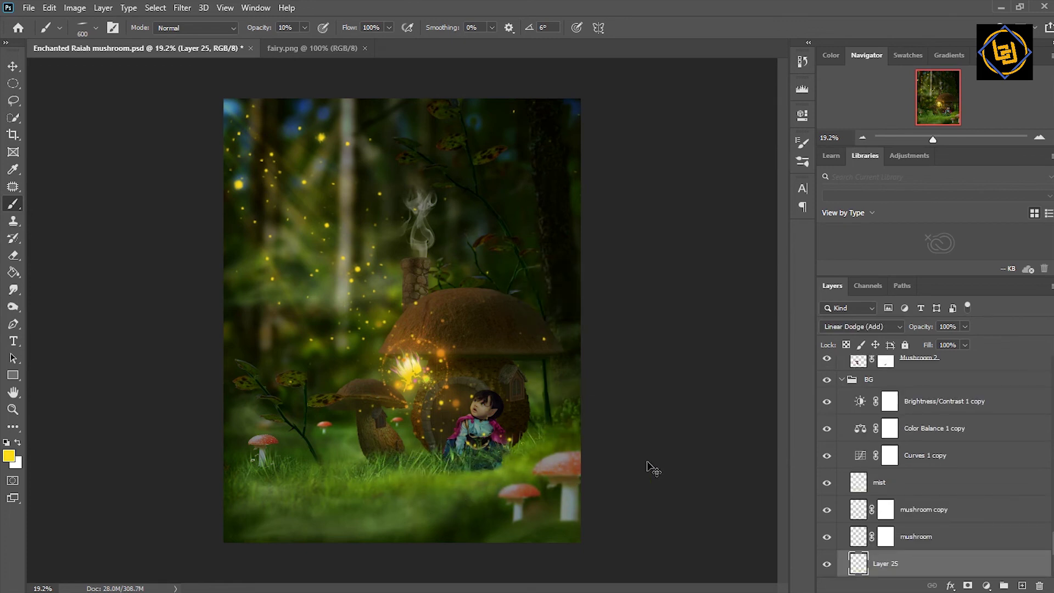
# - Fade the Linear Dodge glow layer (Layer 25) down to 26% opacity
pyautogui.click(965, 326)
pyautogui.moveTo(969, 341); pyautogui.dragTo(944, 345)
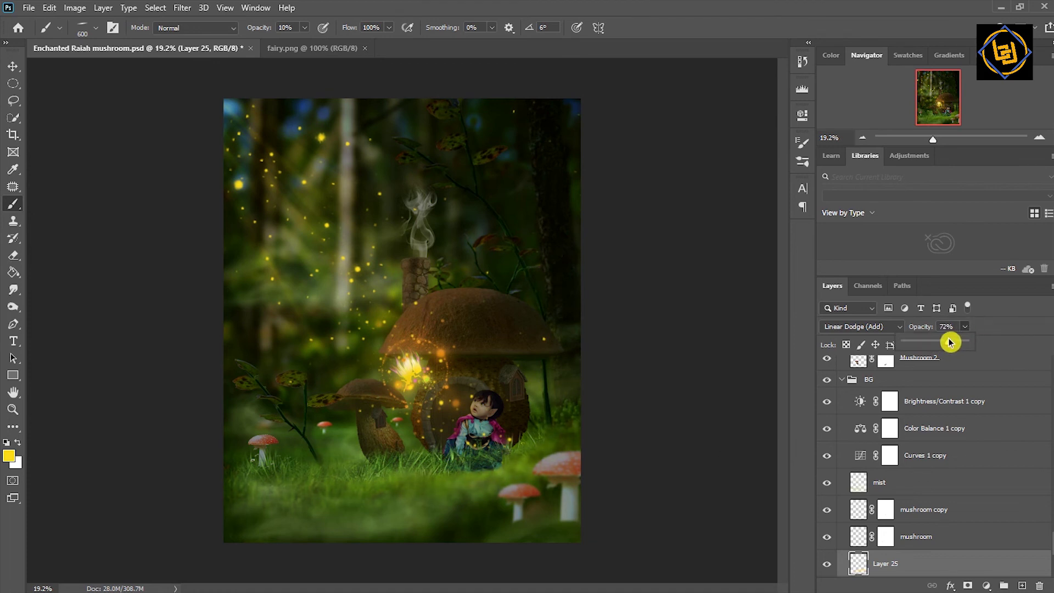
pyautogui.scroll(-2, 971, 505)
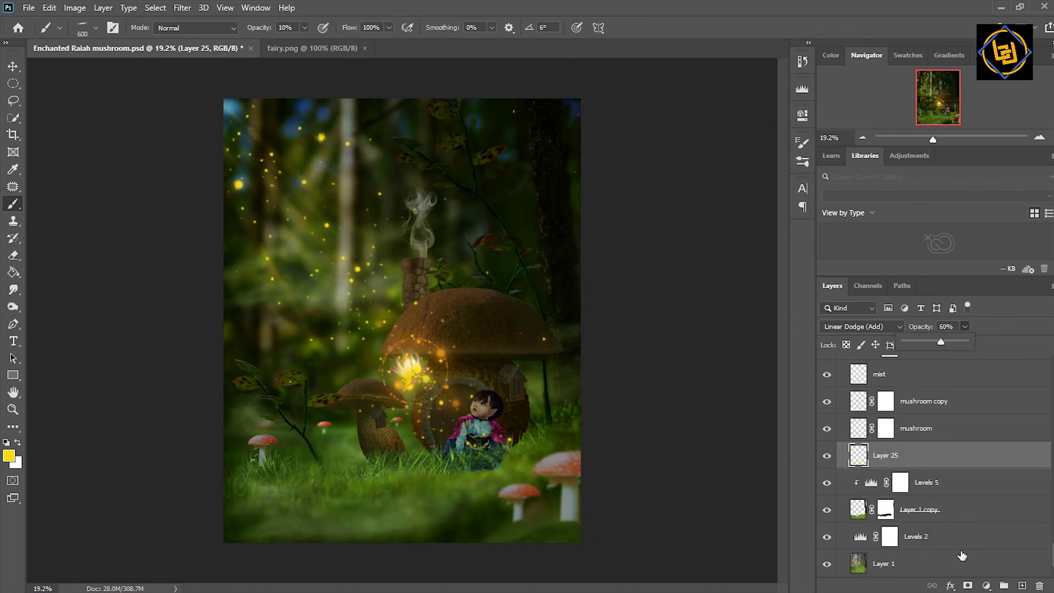
pyautogui.scroll(2, 962, 559)
pyautogui.scroll(1, 962, 571)
pyautogui.moveTo(1047, 530); pyautogui.dragTo(1050, 565)
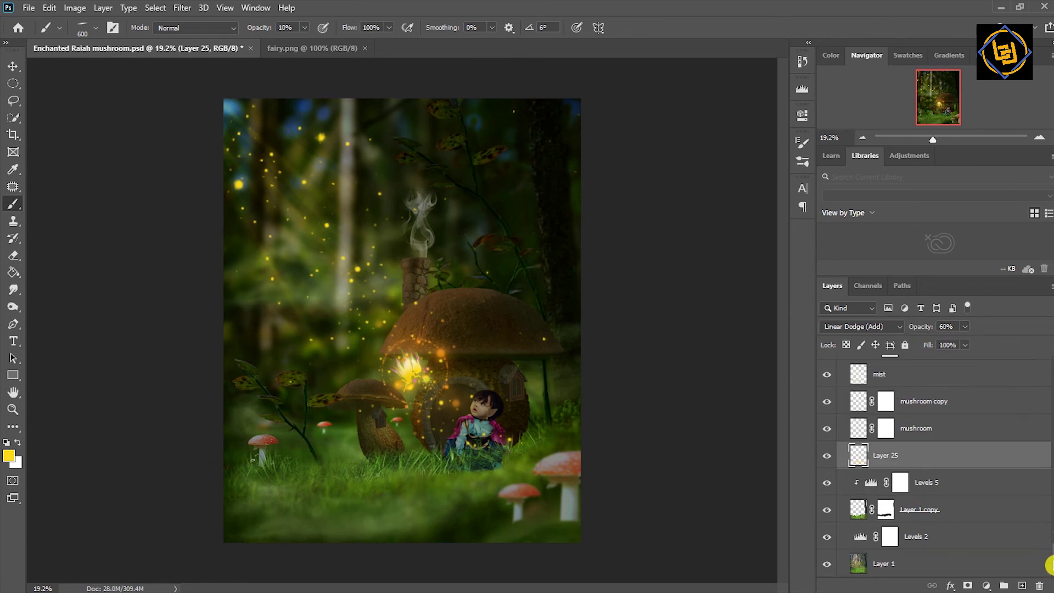
pyautogui.click(965, 326)
pyautogui.moveTo(947, 348); pyautogui.dragTo(953, 346)
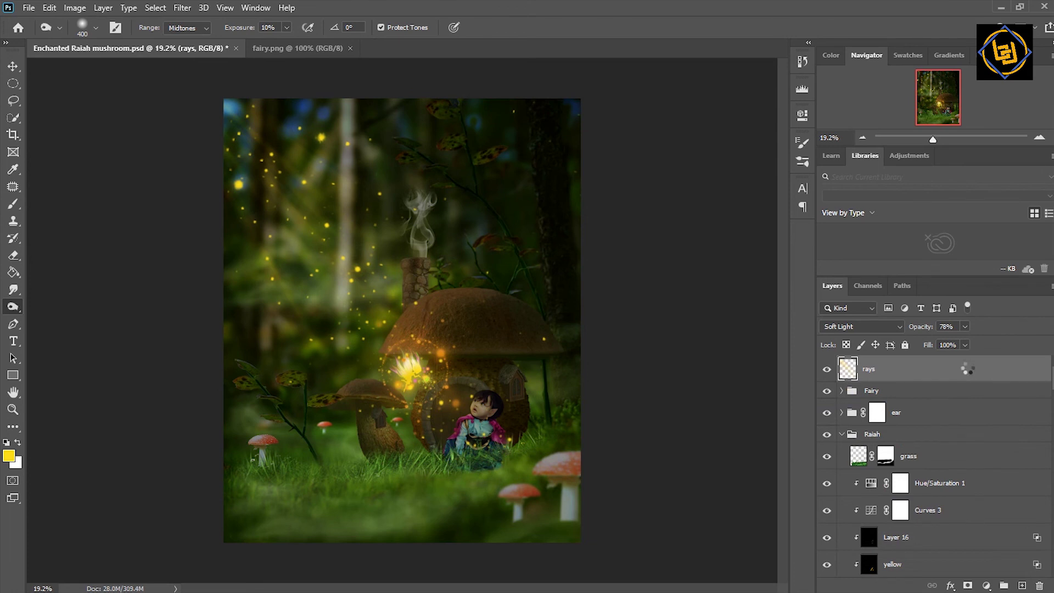
# - Stamp a merged layer and in Camera Raw cool it, contrast +12, shadows +25, clarity +28
pyautogui.click(182, 7)
pyautogui.click(224, 96)
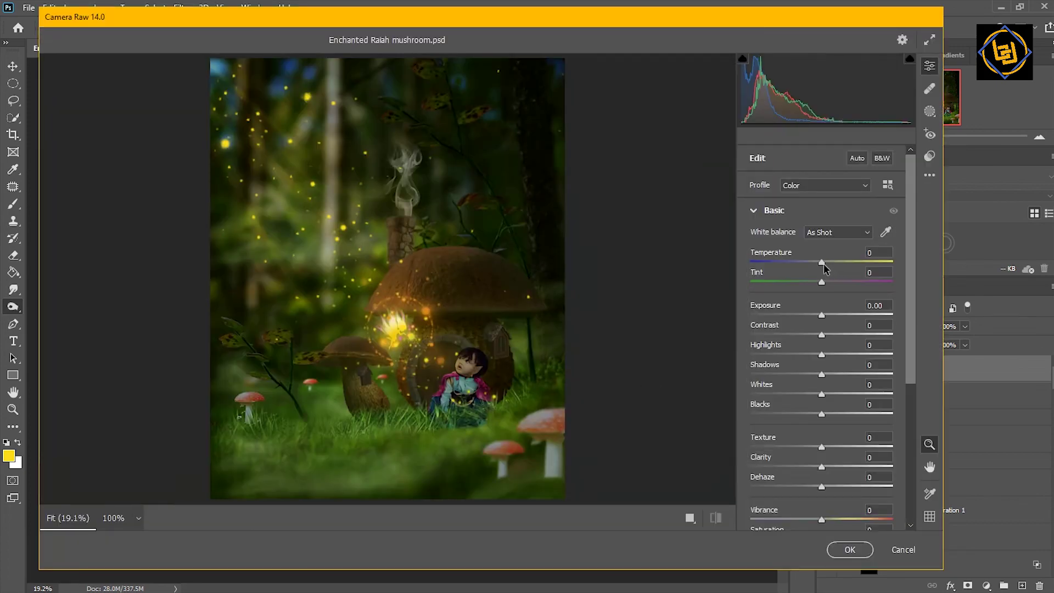
pyautogui.moveTo(823, 264)
pyautogui.mouseDown()
pyautogui.moveTo(810, 290)
pyautogui.moveTo(823, 288)
pyautogui.mouseUp()
pyautogui.moveTo(822, 335); pyautogui.dragTo(830, 335)
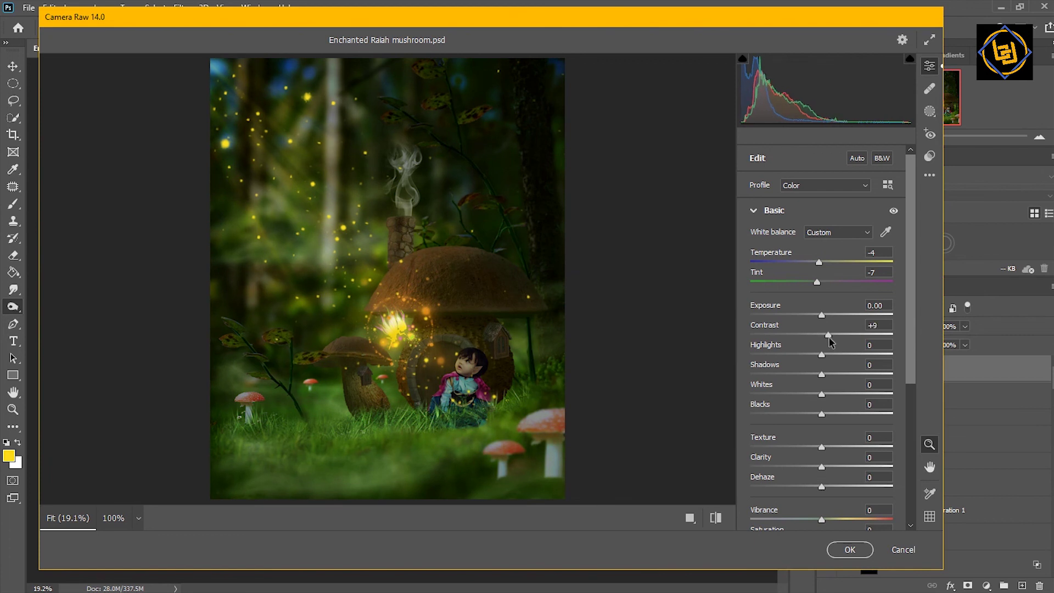
pyautogui.moveTo(822, 375); pyautogui.dragTo(842, 376)
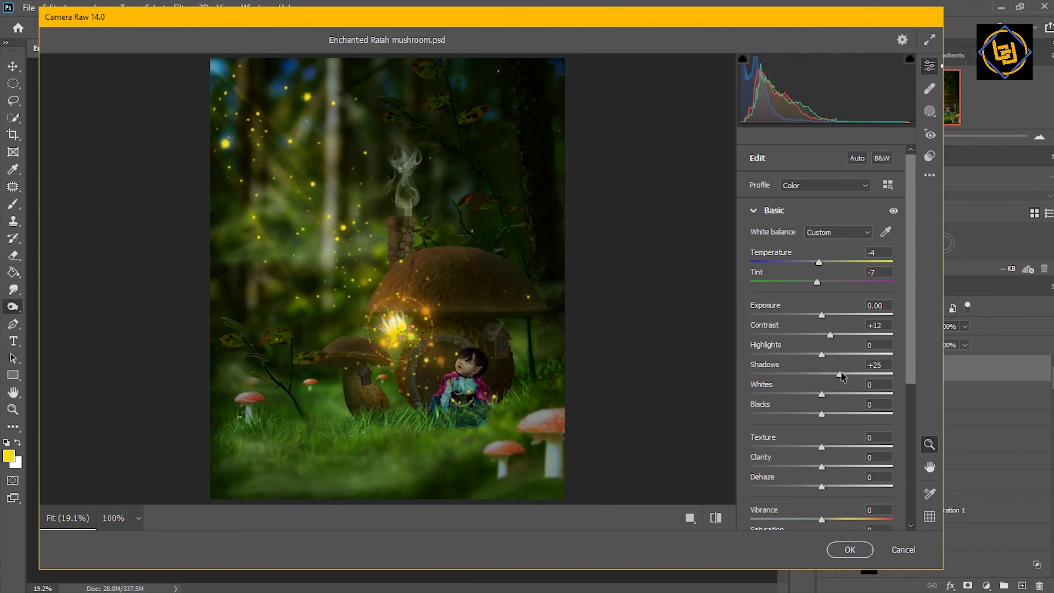
pyautogui.moveTo(822, 466); pyautogui.dragTo(841, 467)
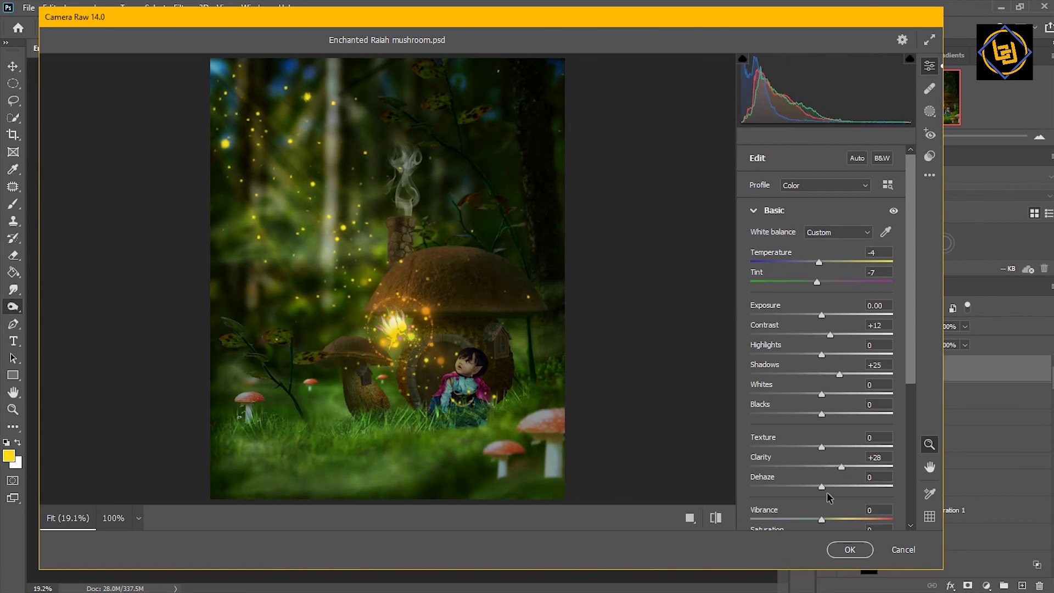
# - Boost vibrance to +15, add a -12 vignette, and apply the Camera Raw grade
pyautogui.scroll(-3, 913, 408)
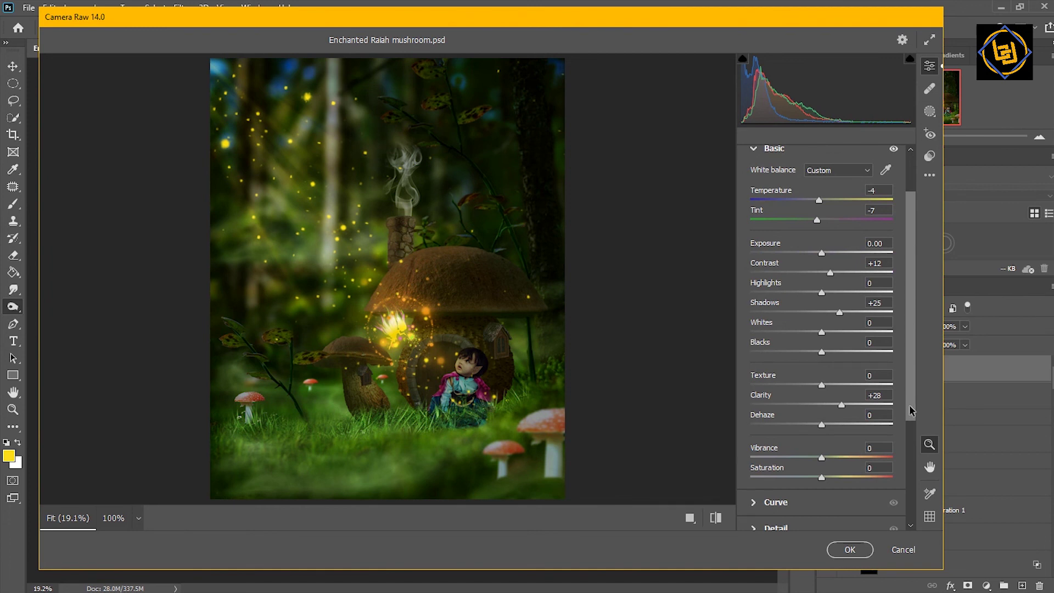
pyautogui.moveTo(820, 465)
pyautogui.mouseDown()
pyautogui.moveTo(832, 479)
pyautogui.moveTo(813, 454)
pyautogui.mouseUp()
pyautogui.scroll(-3, 822, 351)
pyautogui.scroll(-2, 821, 351)
pyautogui.scroll(-3, 796, 440)
pyautogui.click(756, 494)
pyautogui.moveTo(751, 427); pyautogui.dragTo(760, 428)
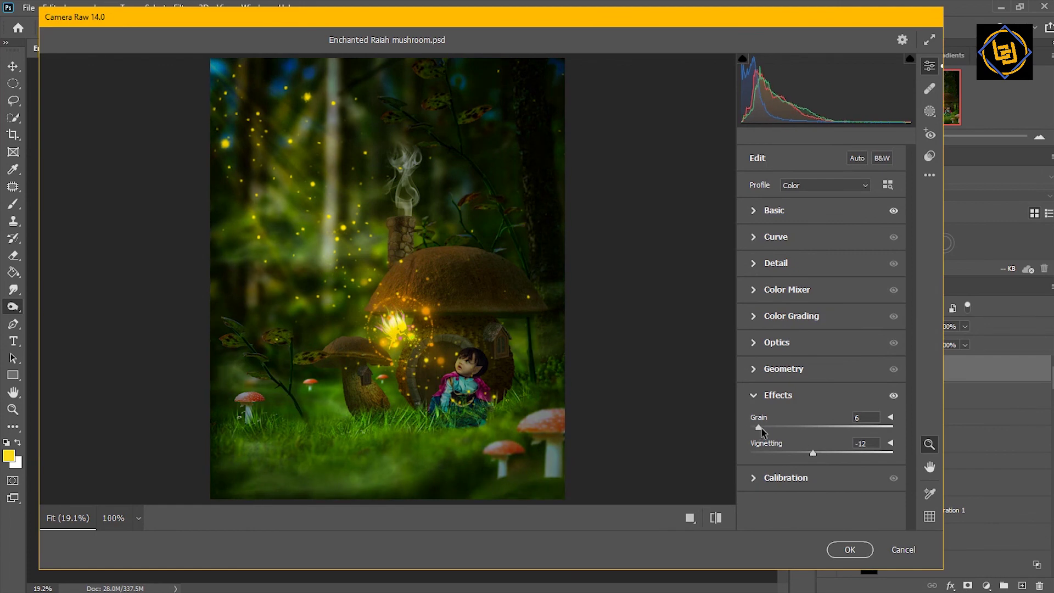
pyautogui.click(843, 549)
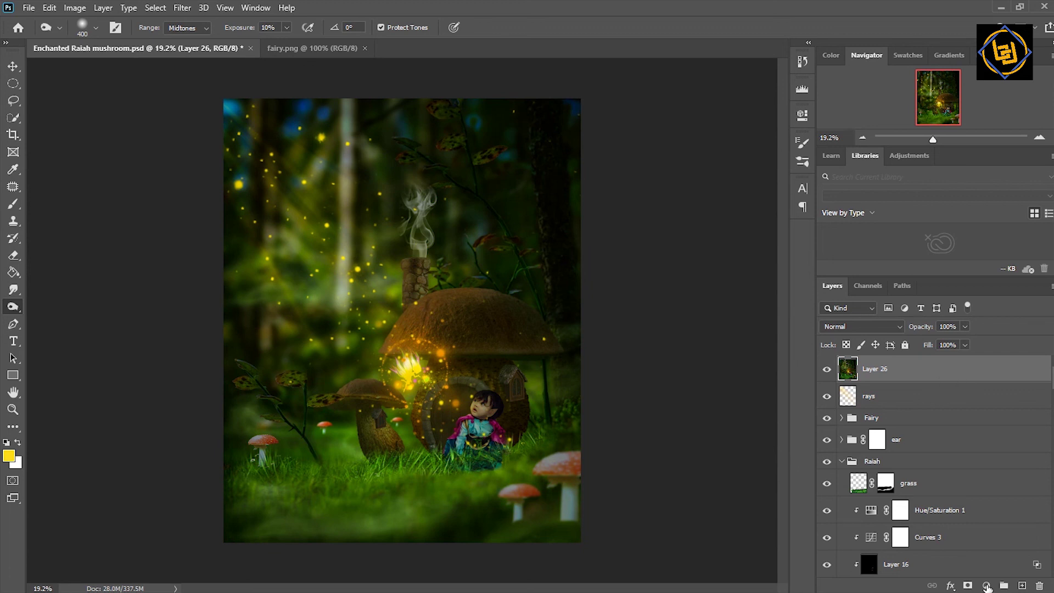
# - Add a new layer filled with 50% Gray and set it to Soft Light
pyautogui.click(1021, 586)
pyautogui.click(49, 8)
pyautogui.click(66, 222)
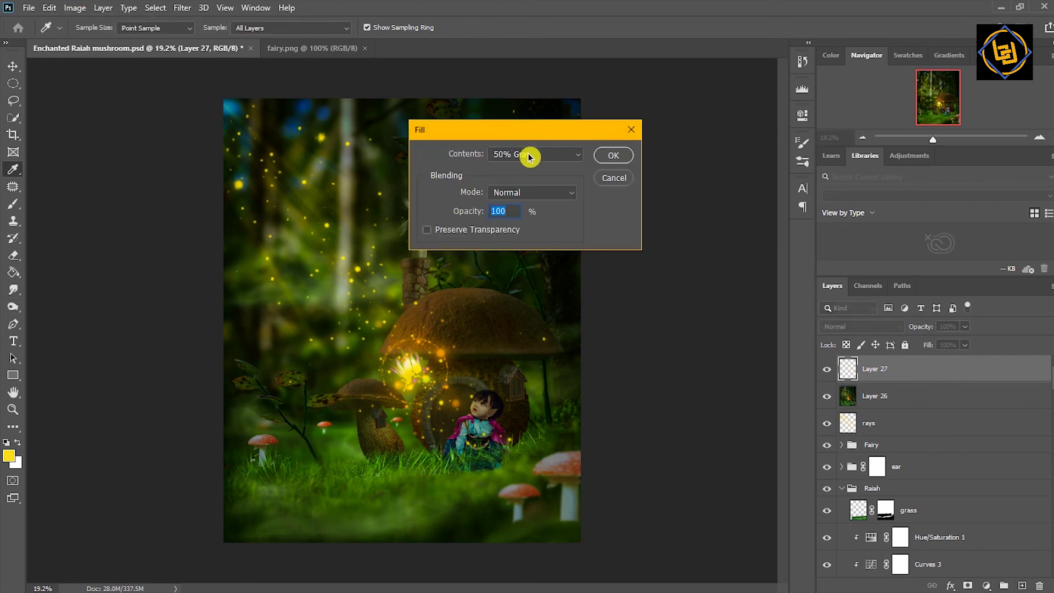
pyautogui.press('Return')
pyautogui.press('o')
pyautogui.click(860, 326)
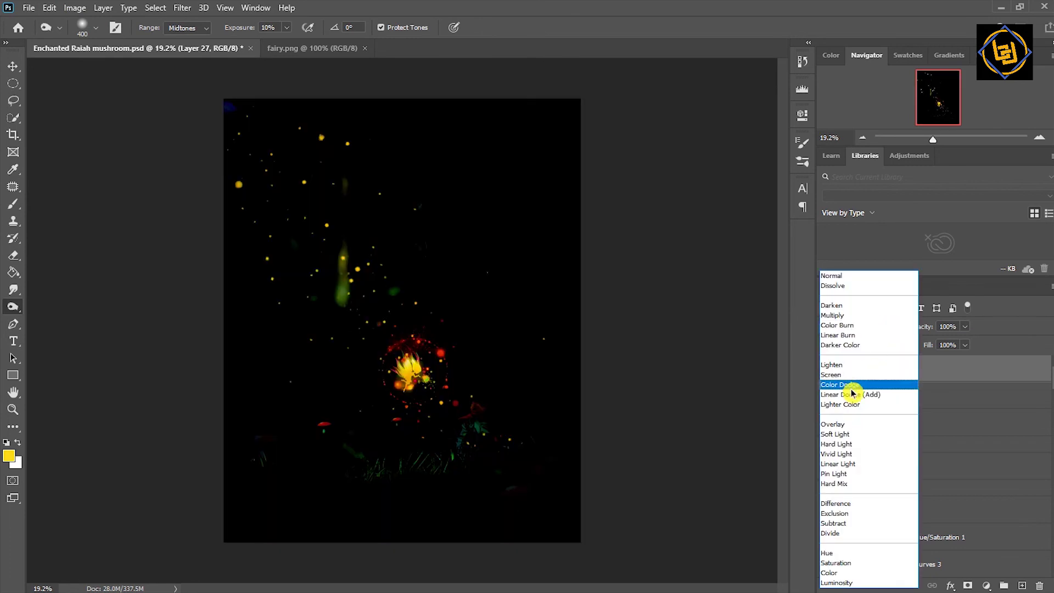
pyautogui.click(835, 434)
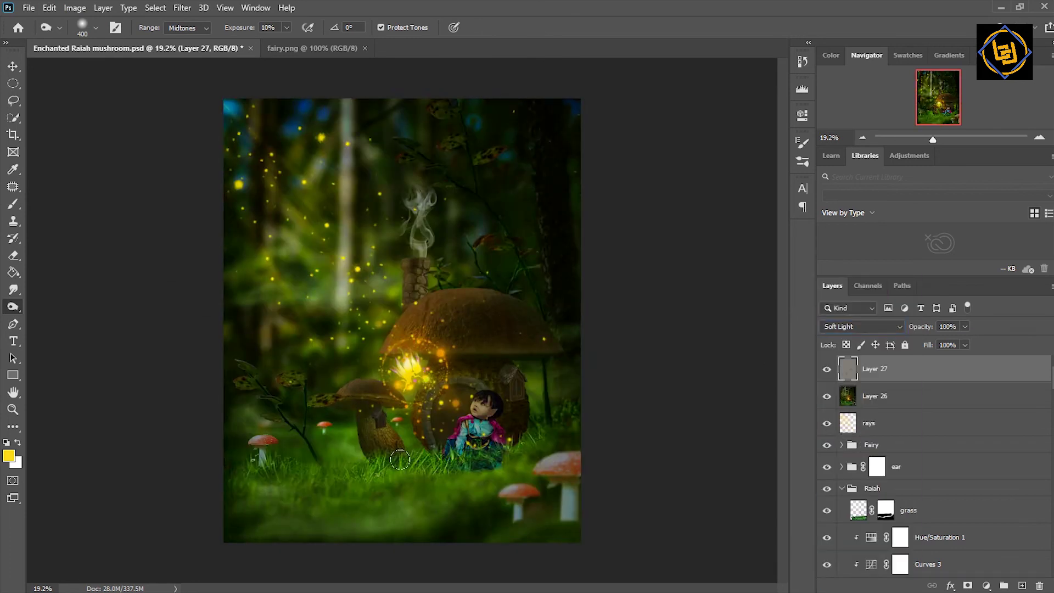
# - Dodge the foreground grass with a 400 brush, then switch to Burn and compare before/after
pyautogui.moveTo(558, 457); pyautogui.dragTo(512, 485)
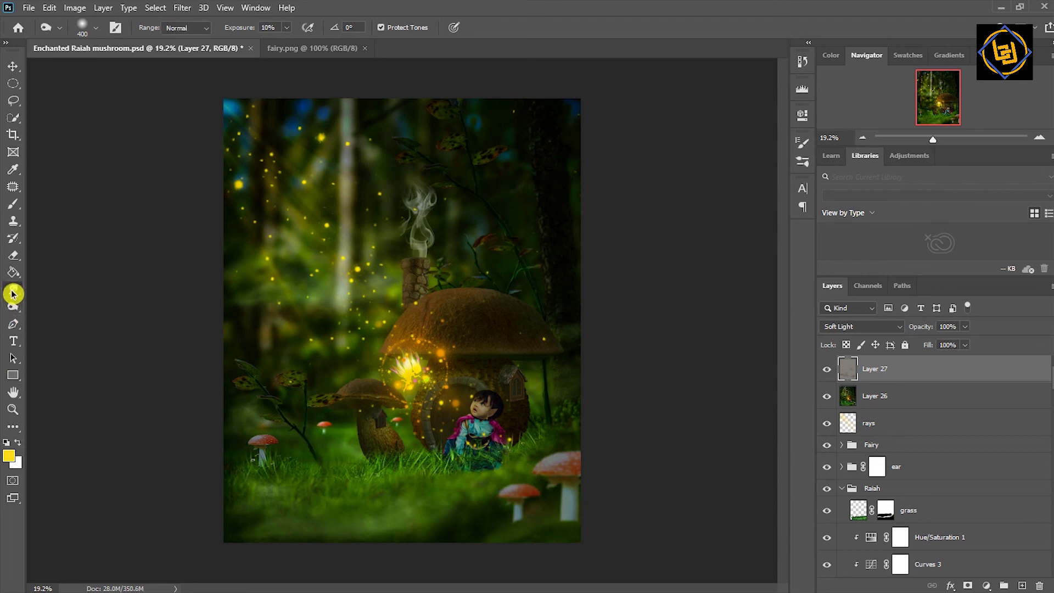
pyautogui.rightClick(13, 306)
pyautogui.click(88, 306)
pyautogui.press(']')
pyautogui.press(']')
pyautogui.press(']')
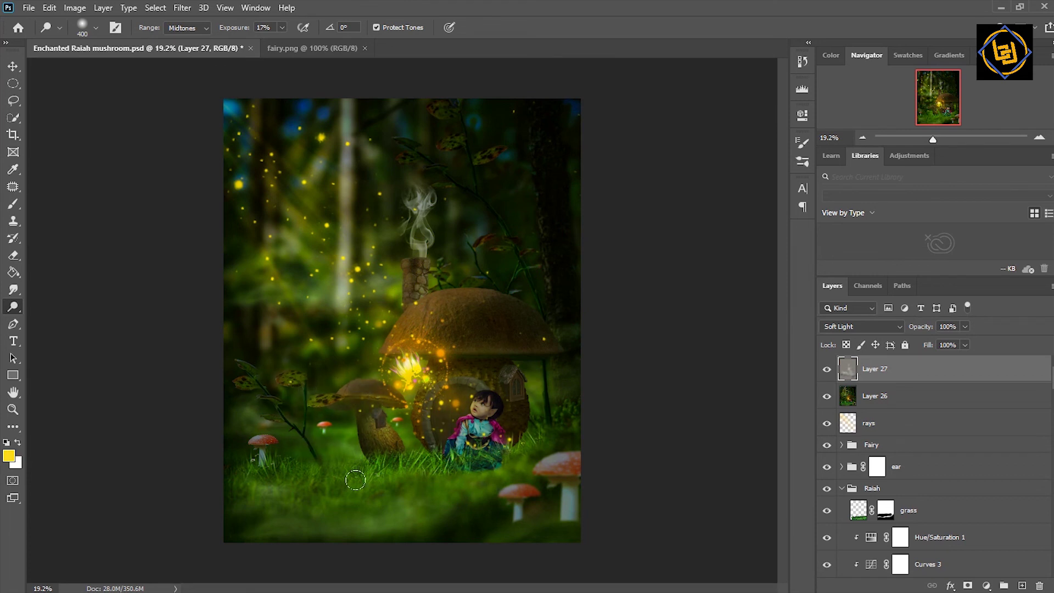
pyautogui.moveTo(357, 478); pyautogui.dragTo(439, 450)
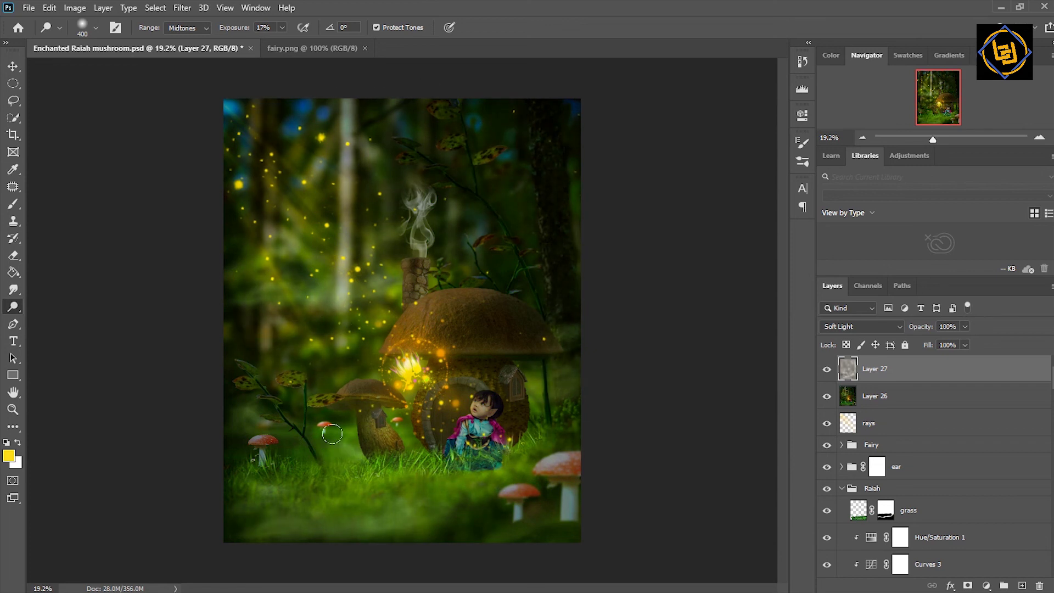
pyautogui.rightClick(13, 307)
pyautogui.click(44, 320)
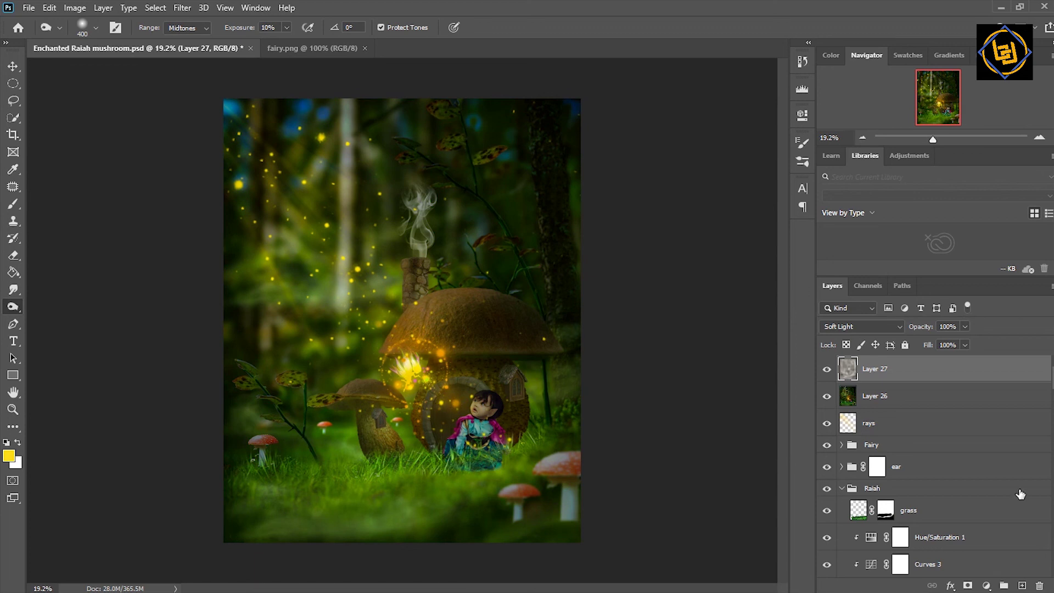
pyautogui.click(828, 369)
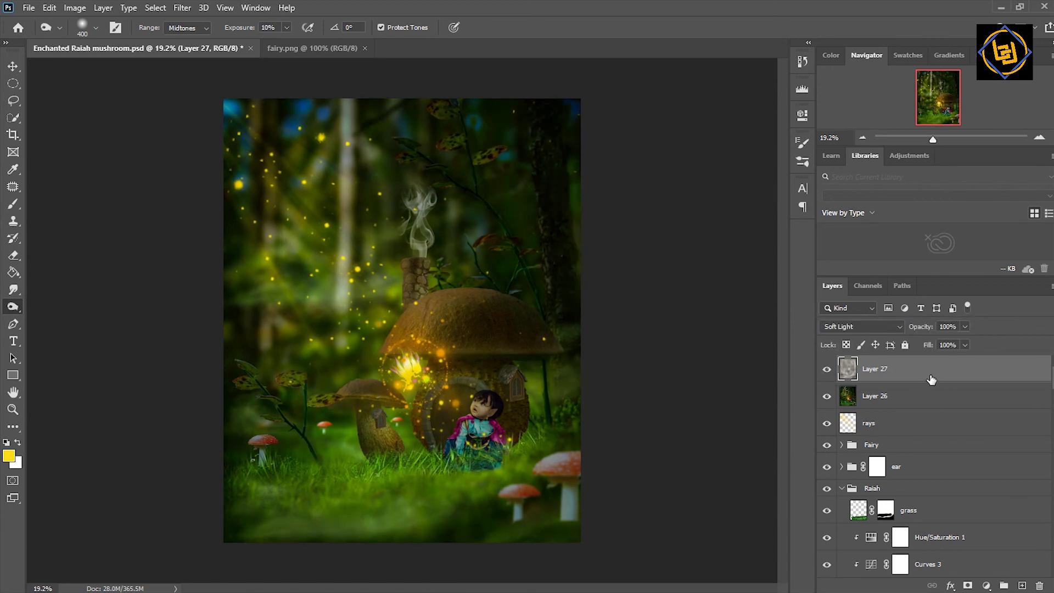